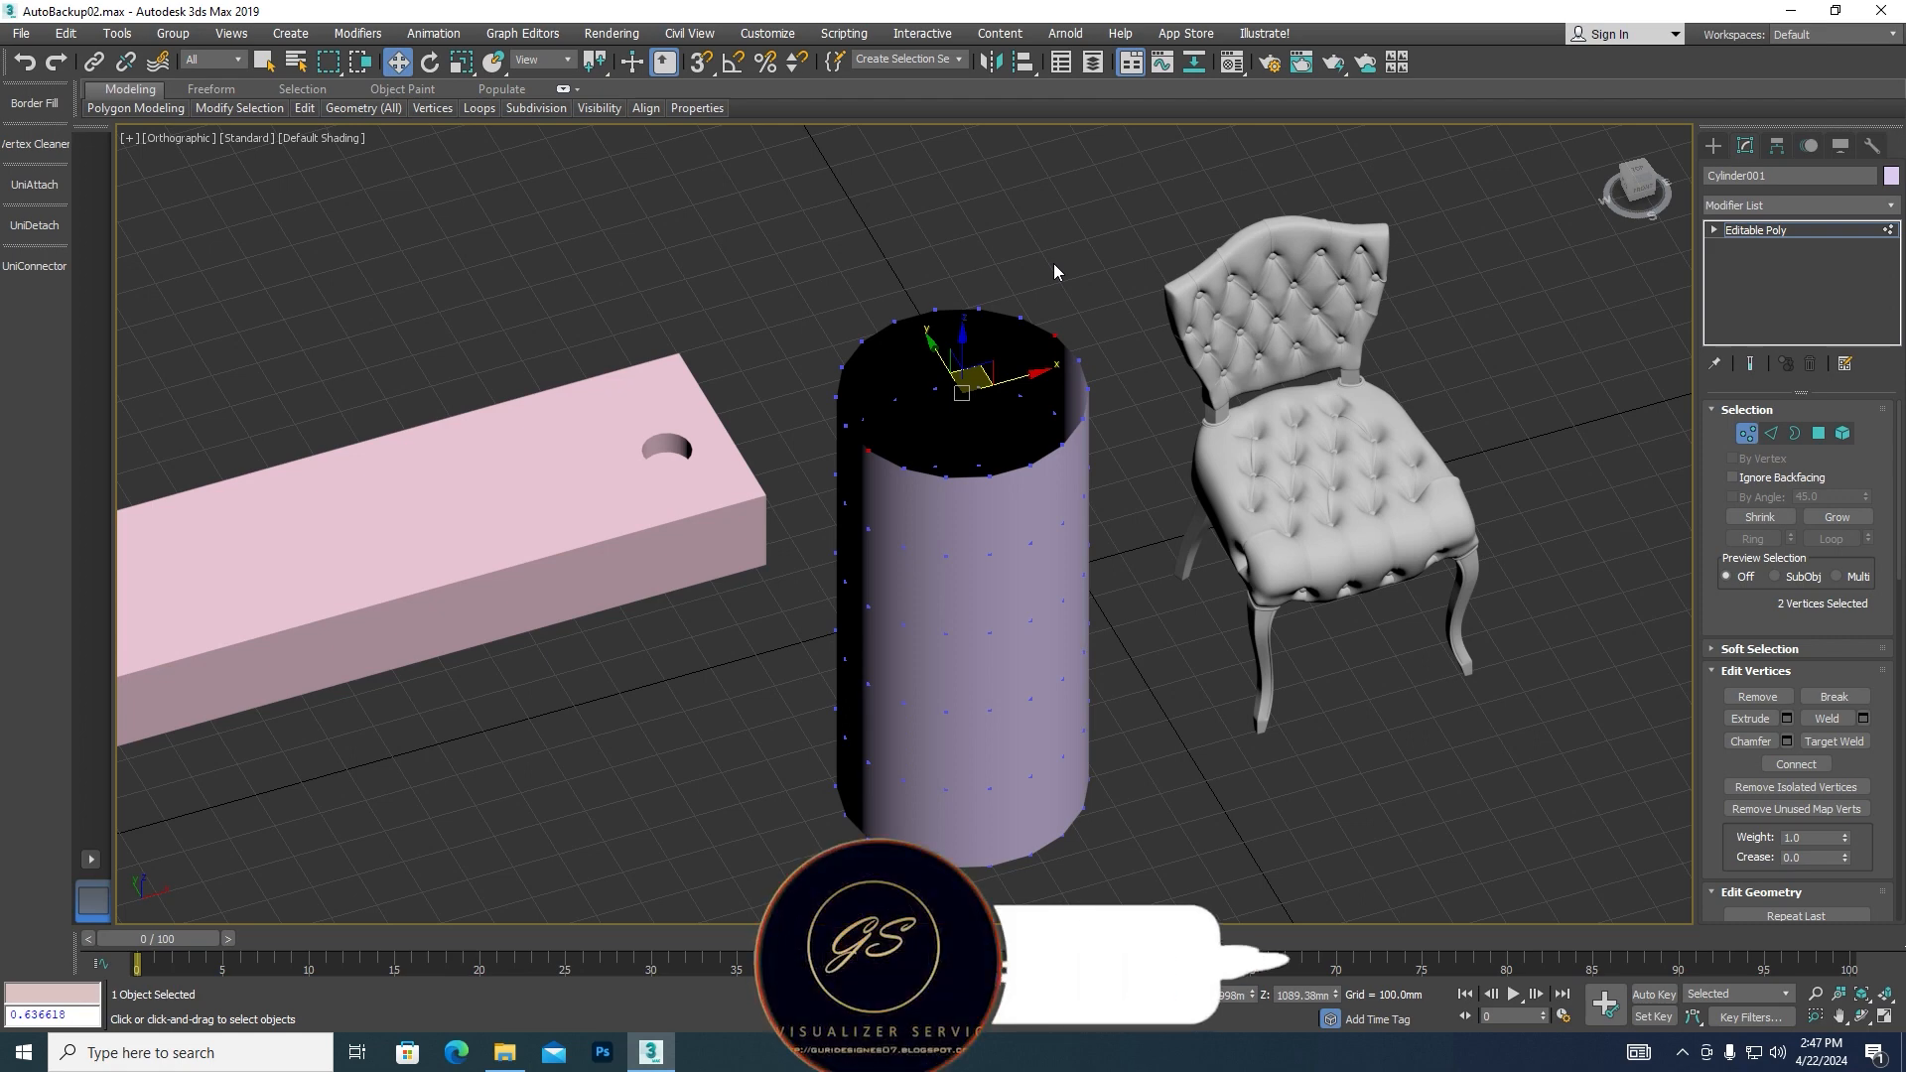
Cap the cylinder's open top with Border Fill using the two selected rim vertices.
left_click(38, 104)
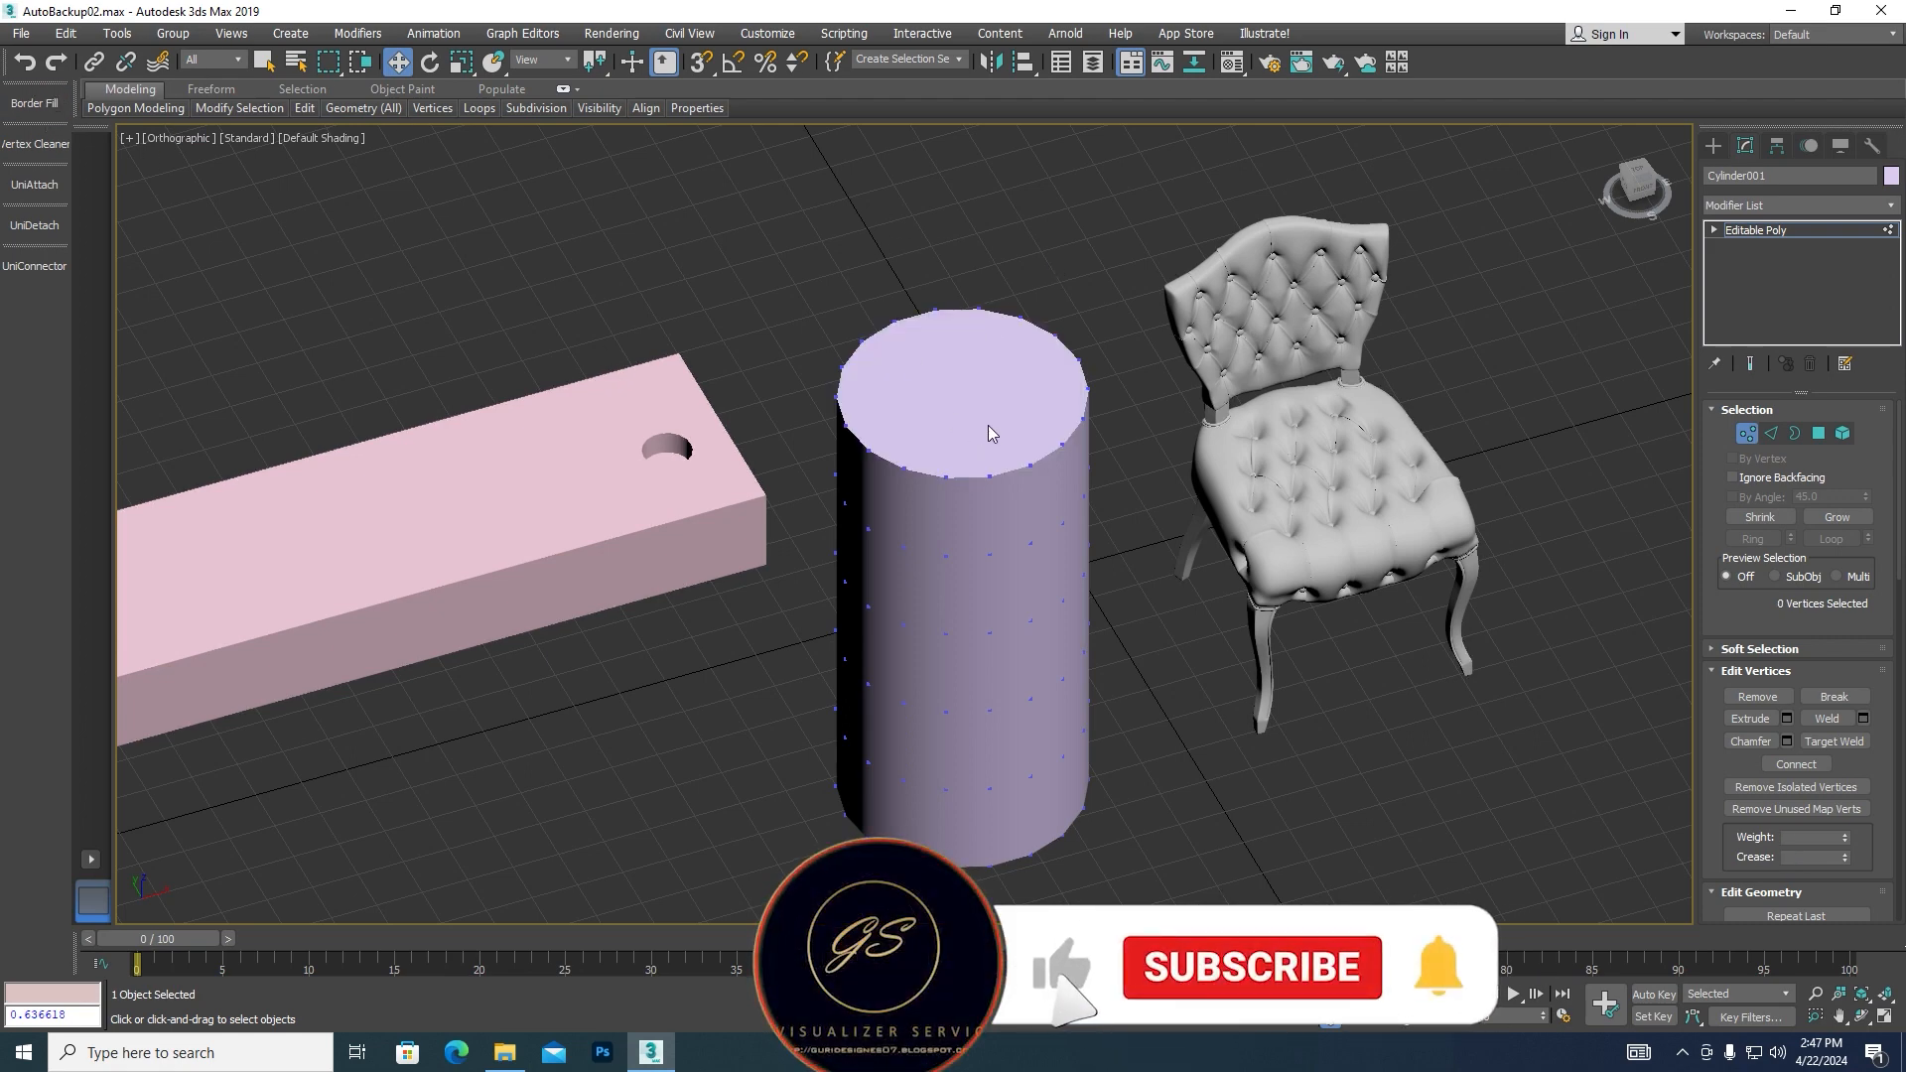
middle_click_drag(814, 333, 815, 347, "alt")
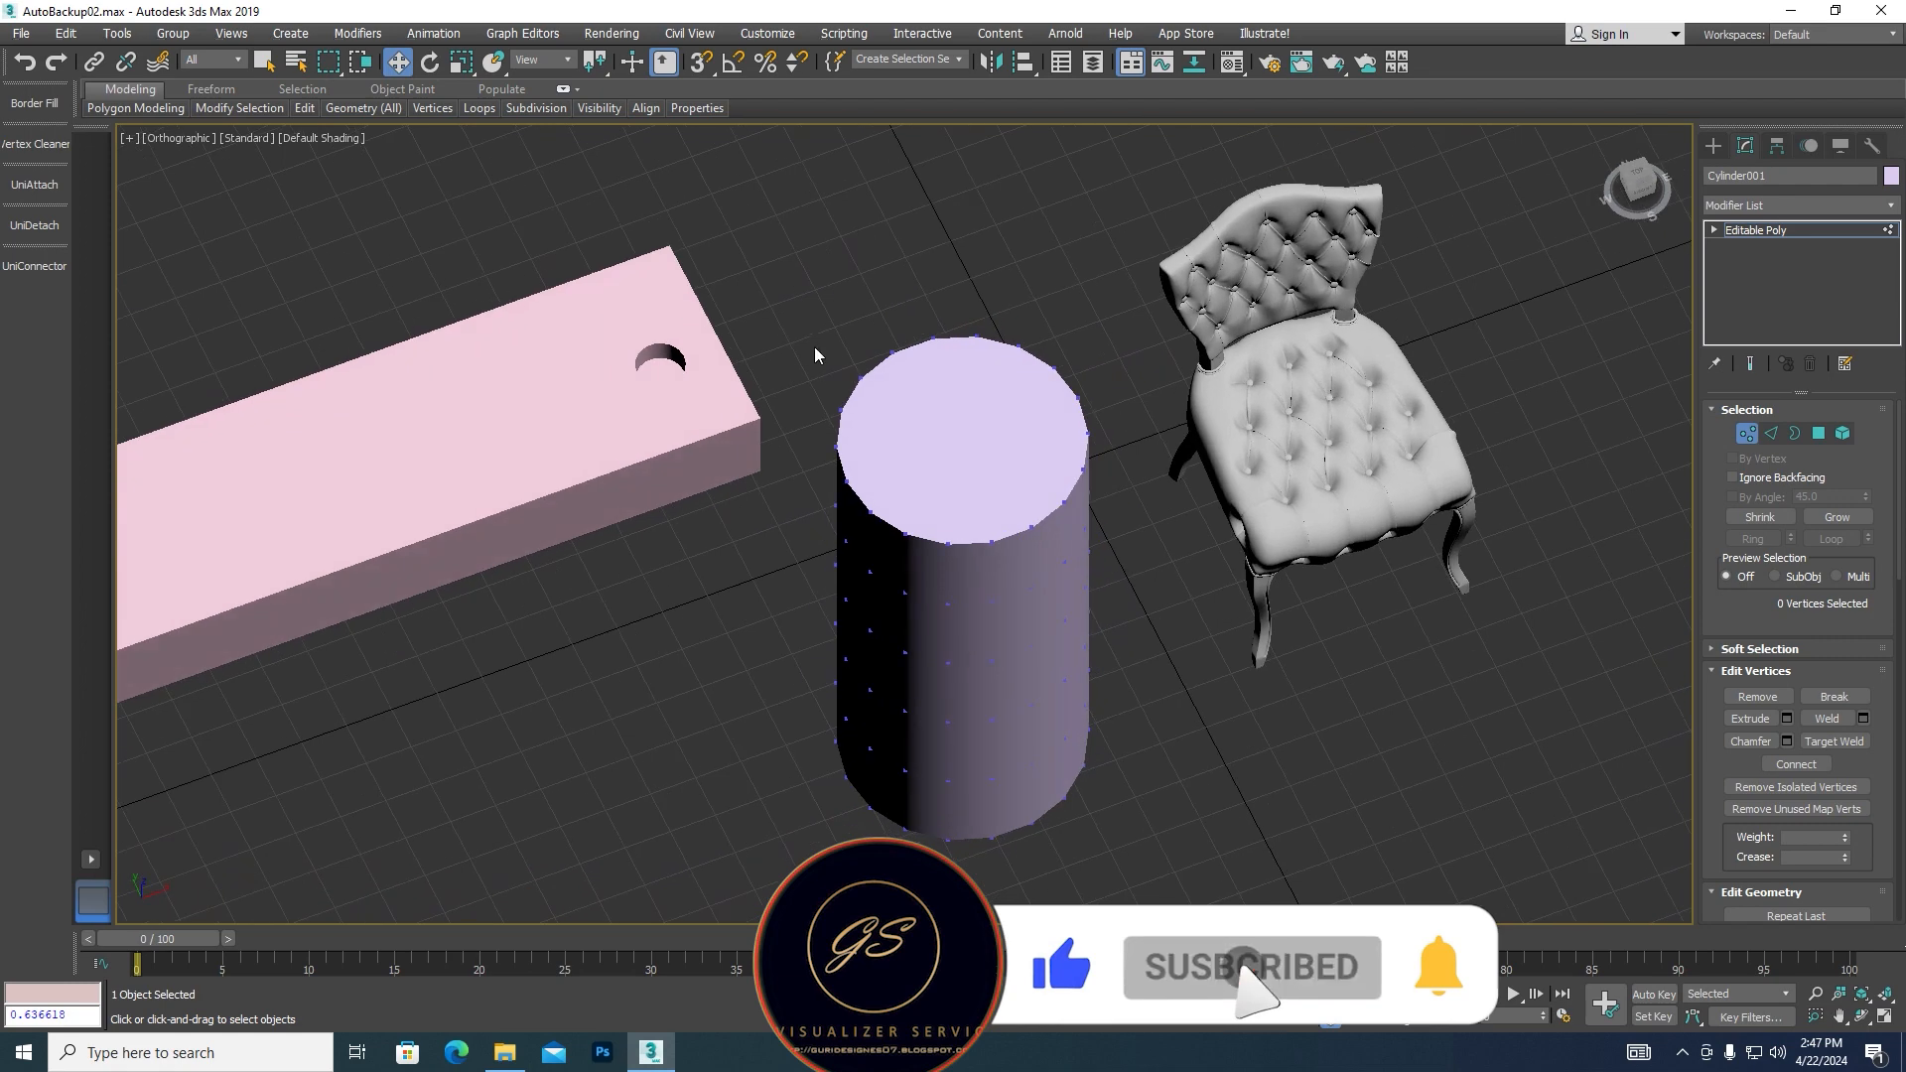
middle_click_drag(922, 276, 944, 288, "alt")
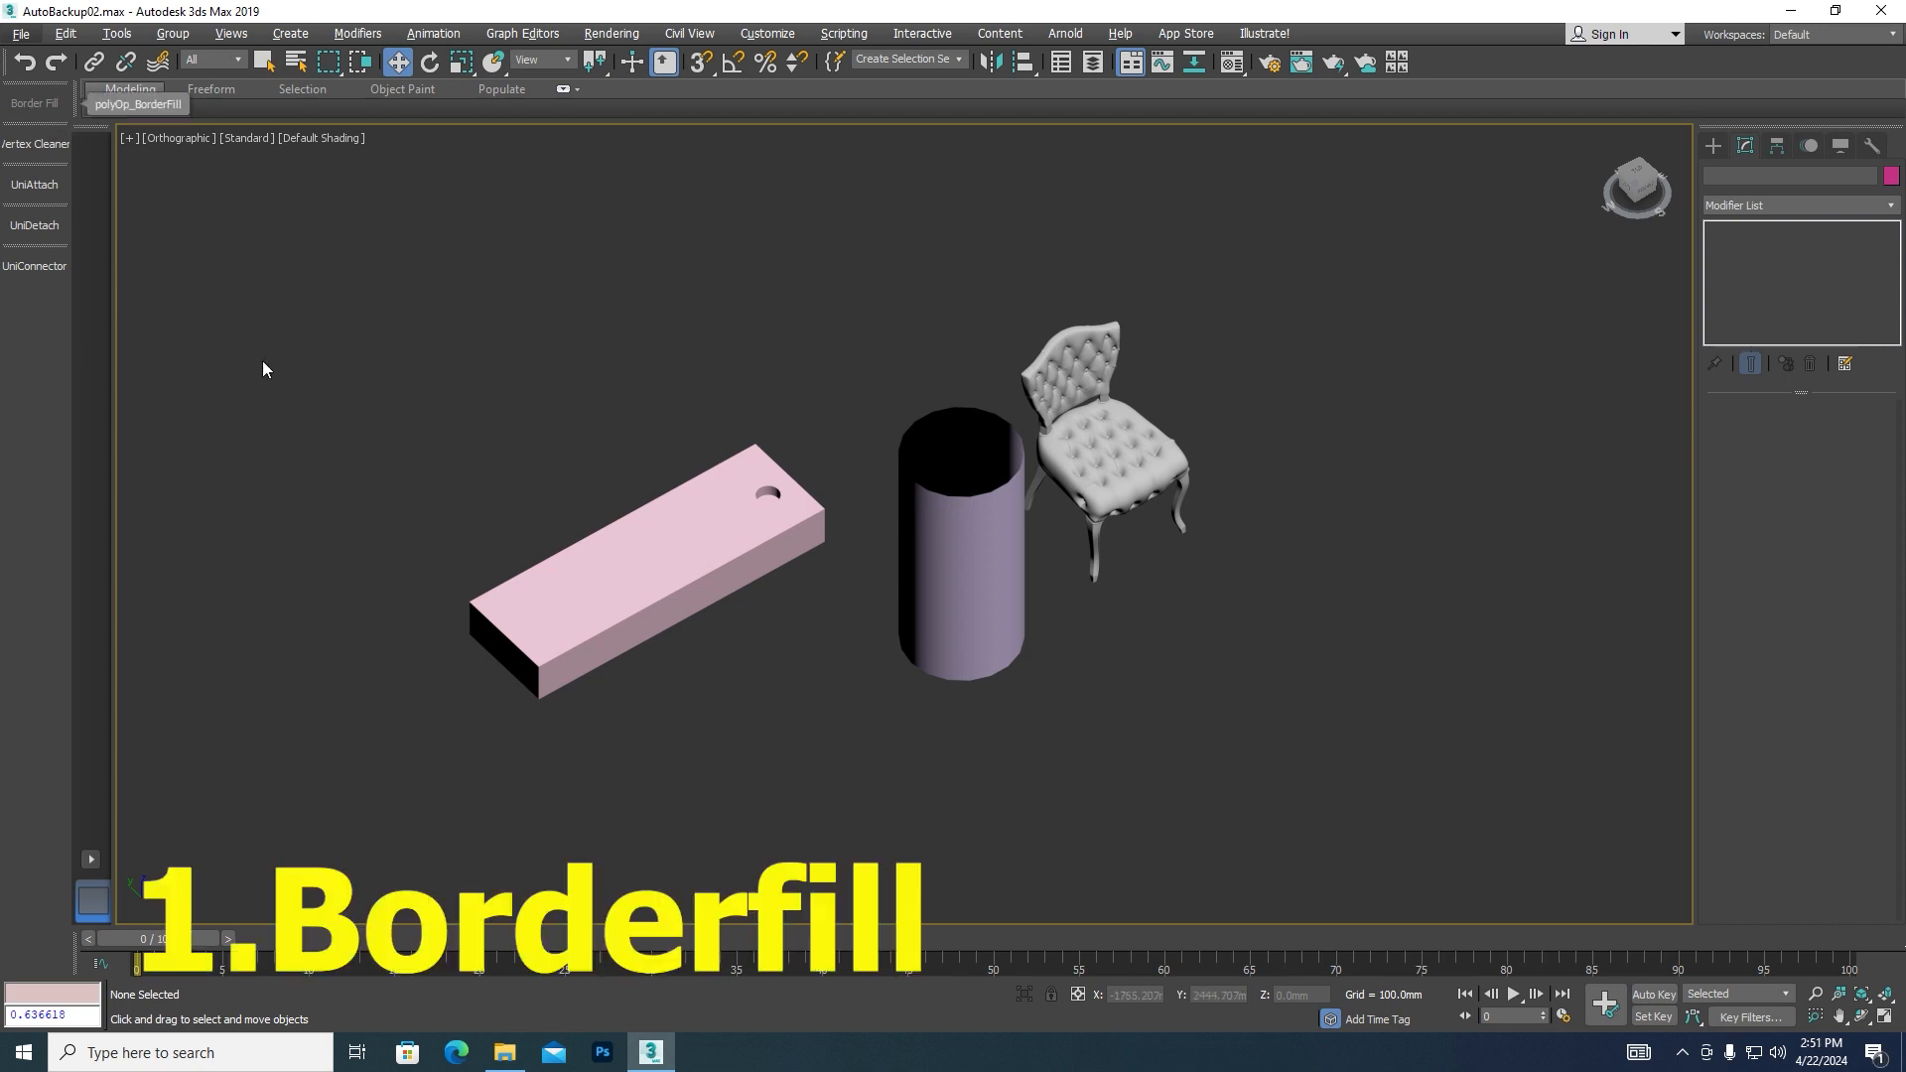
View the Modeling Scripts folder in File Explorer, return to 3ds Max and locate borderfill.mcr among the scripts available to run, without running it.
left_click(504, 1053)
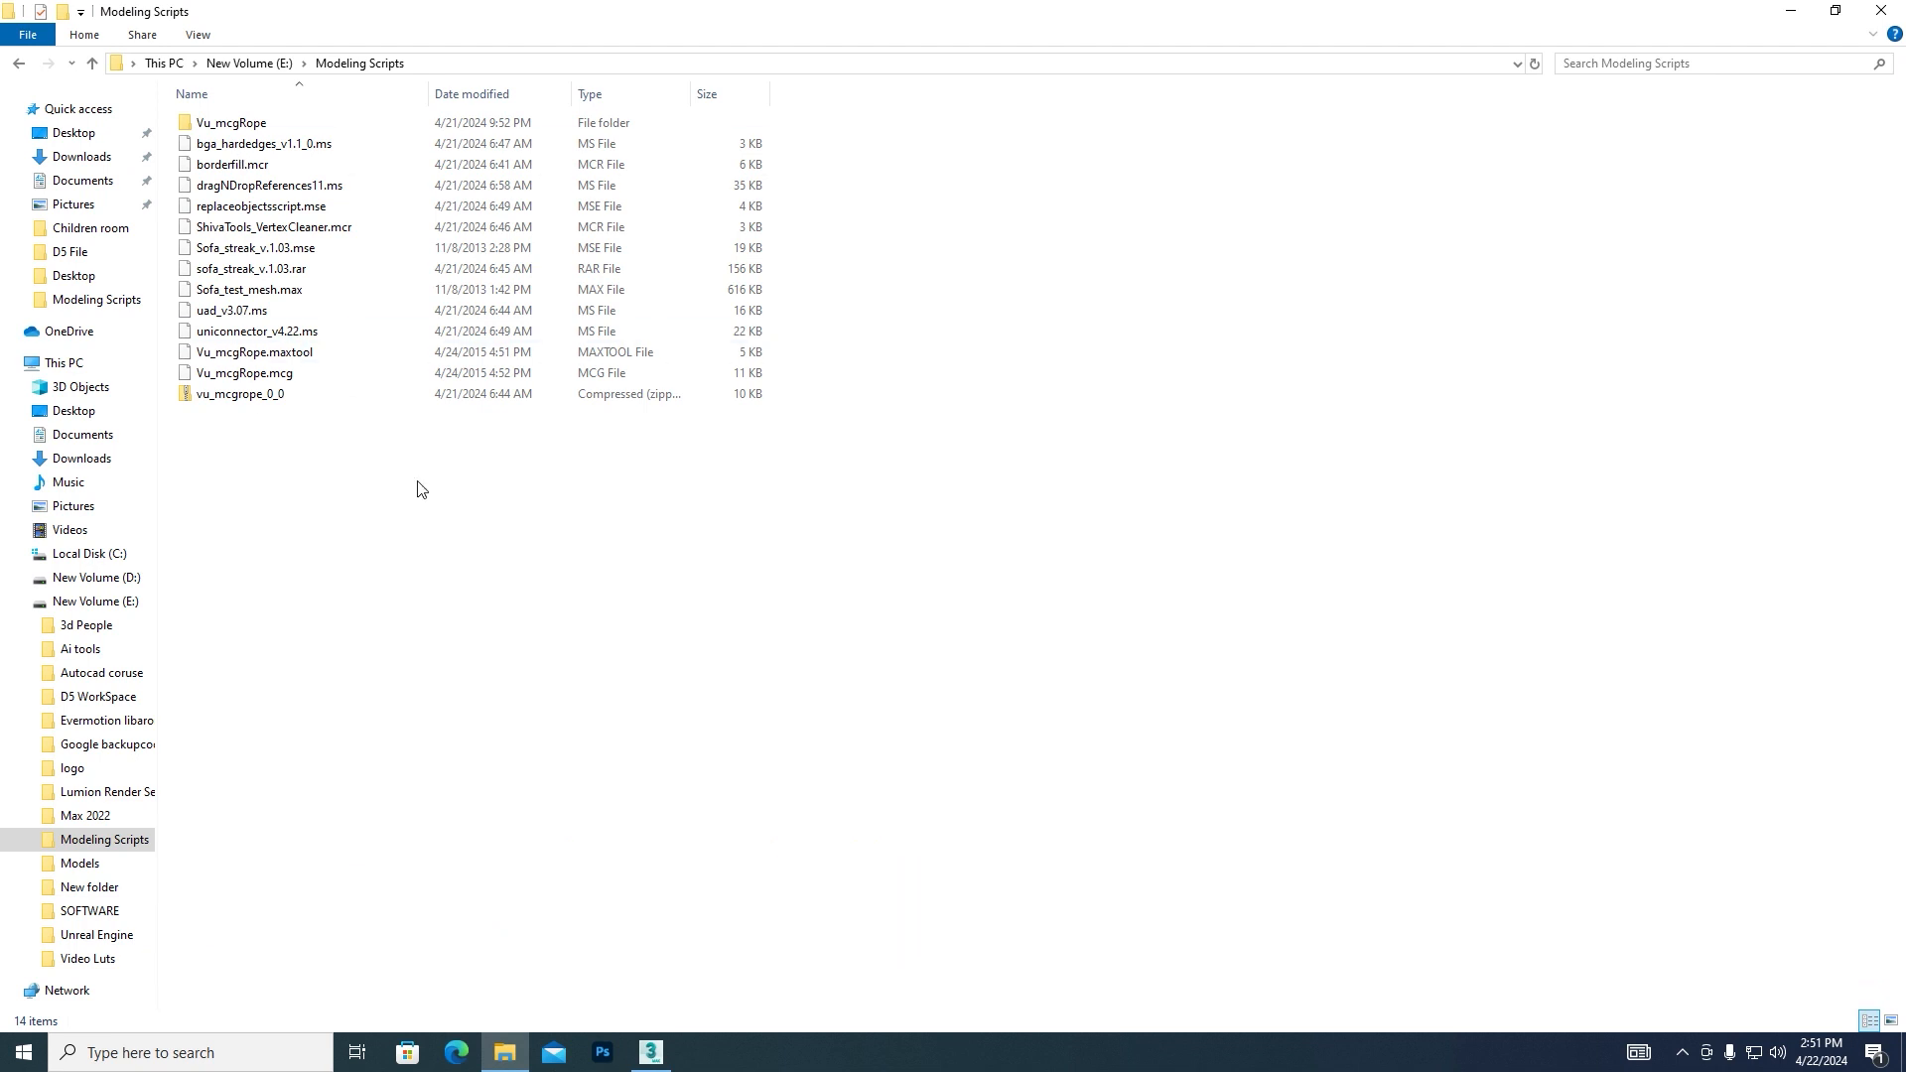
left_click(650, 1053)
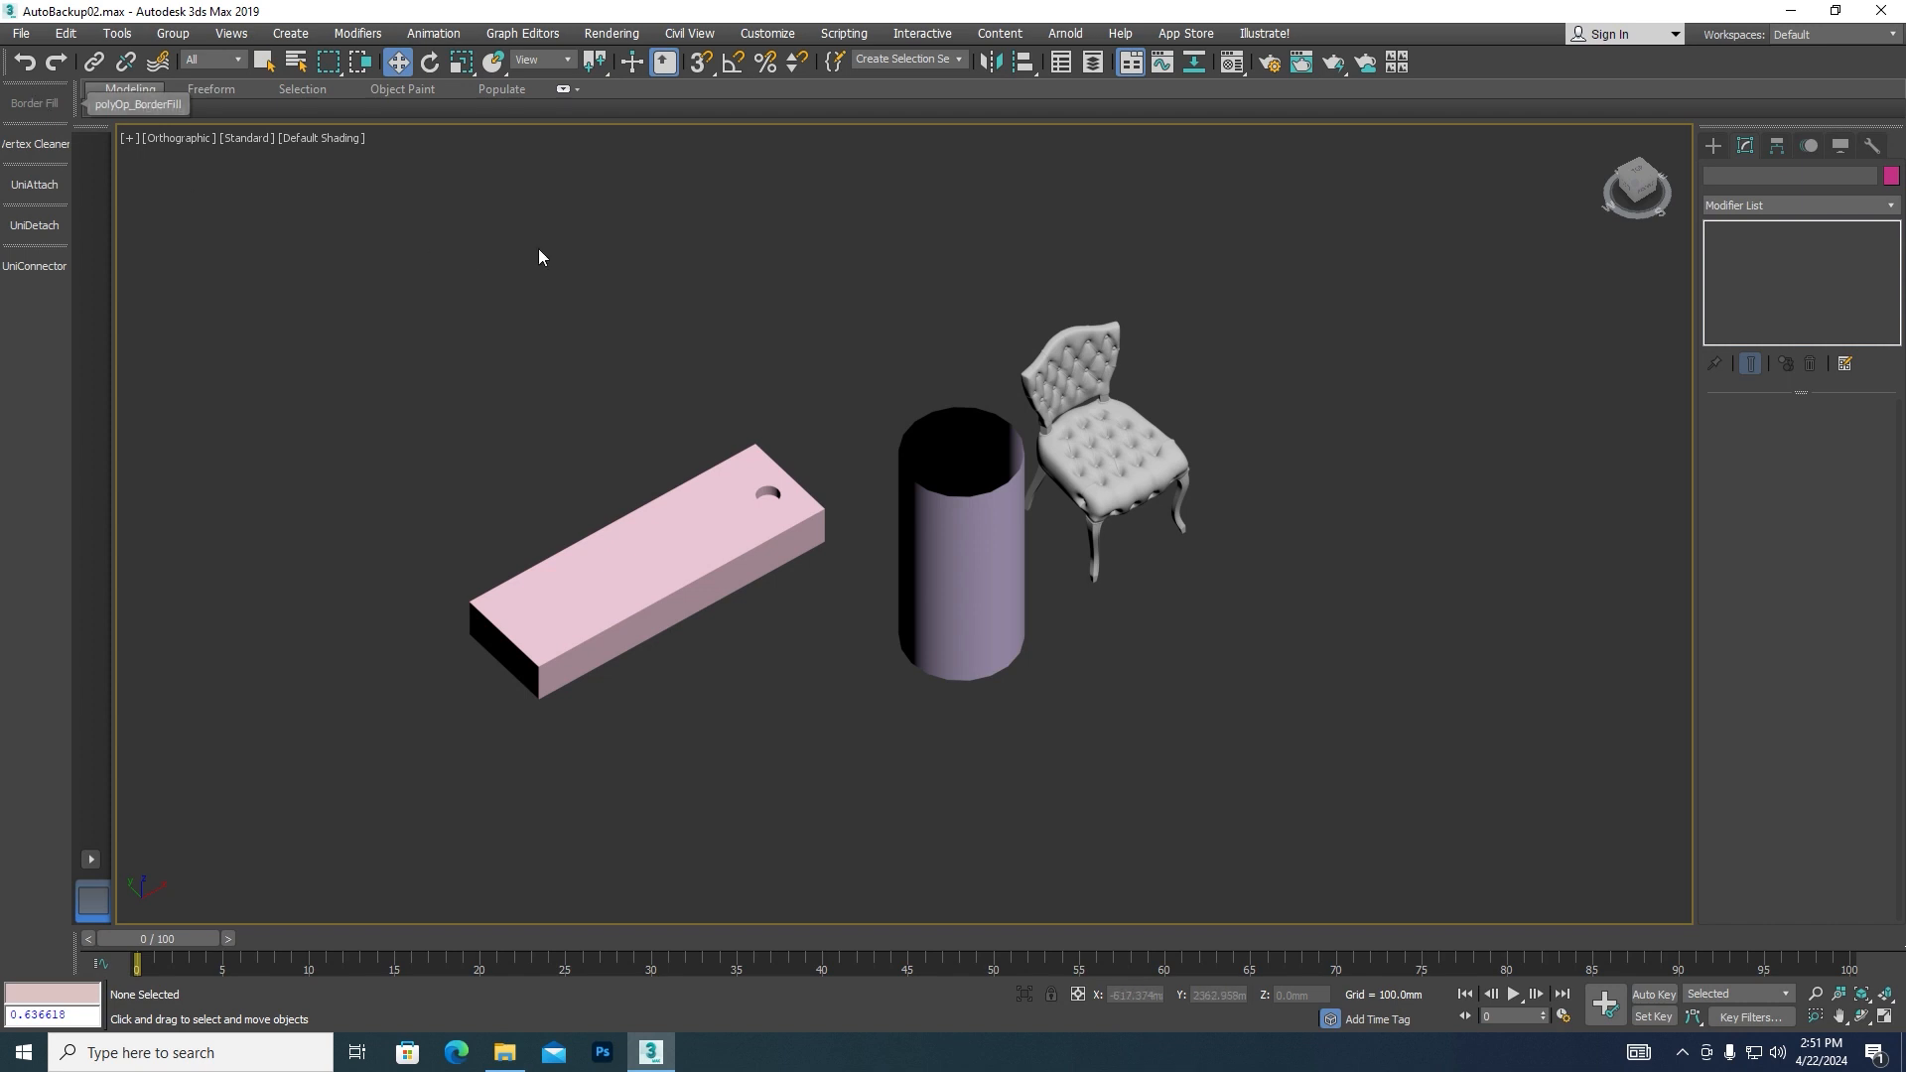
left_click(841, 36)
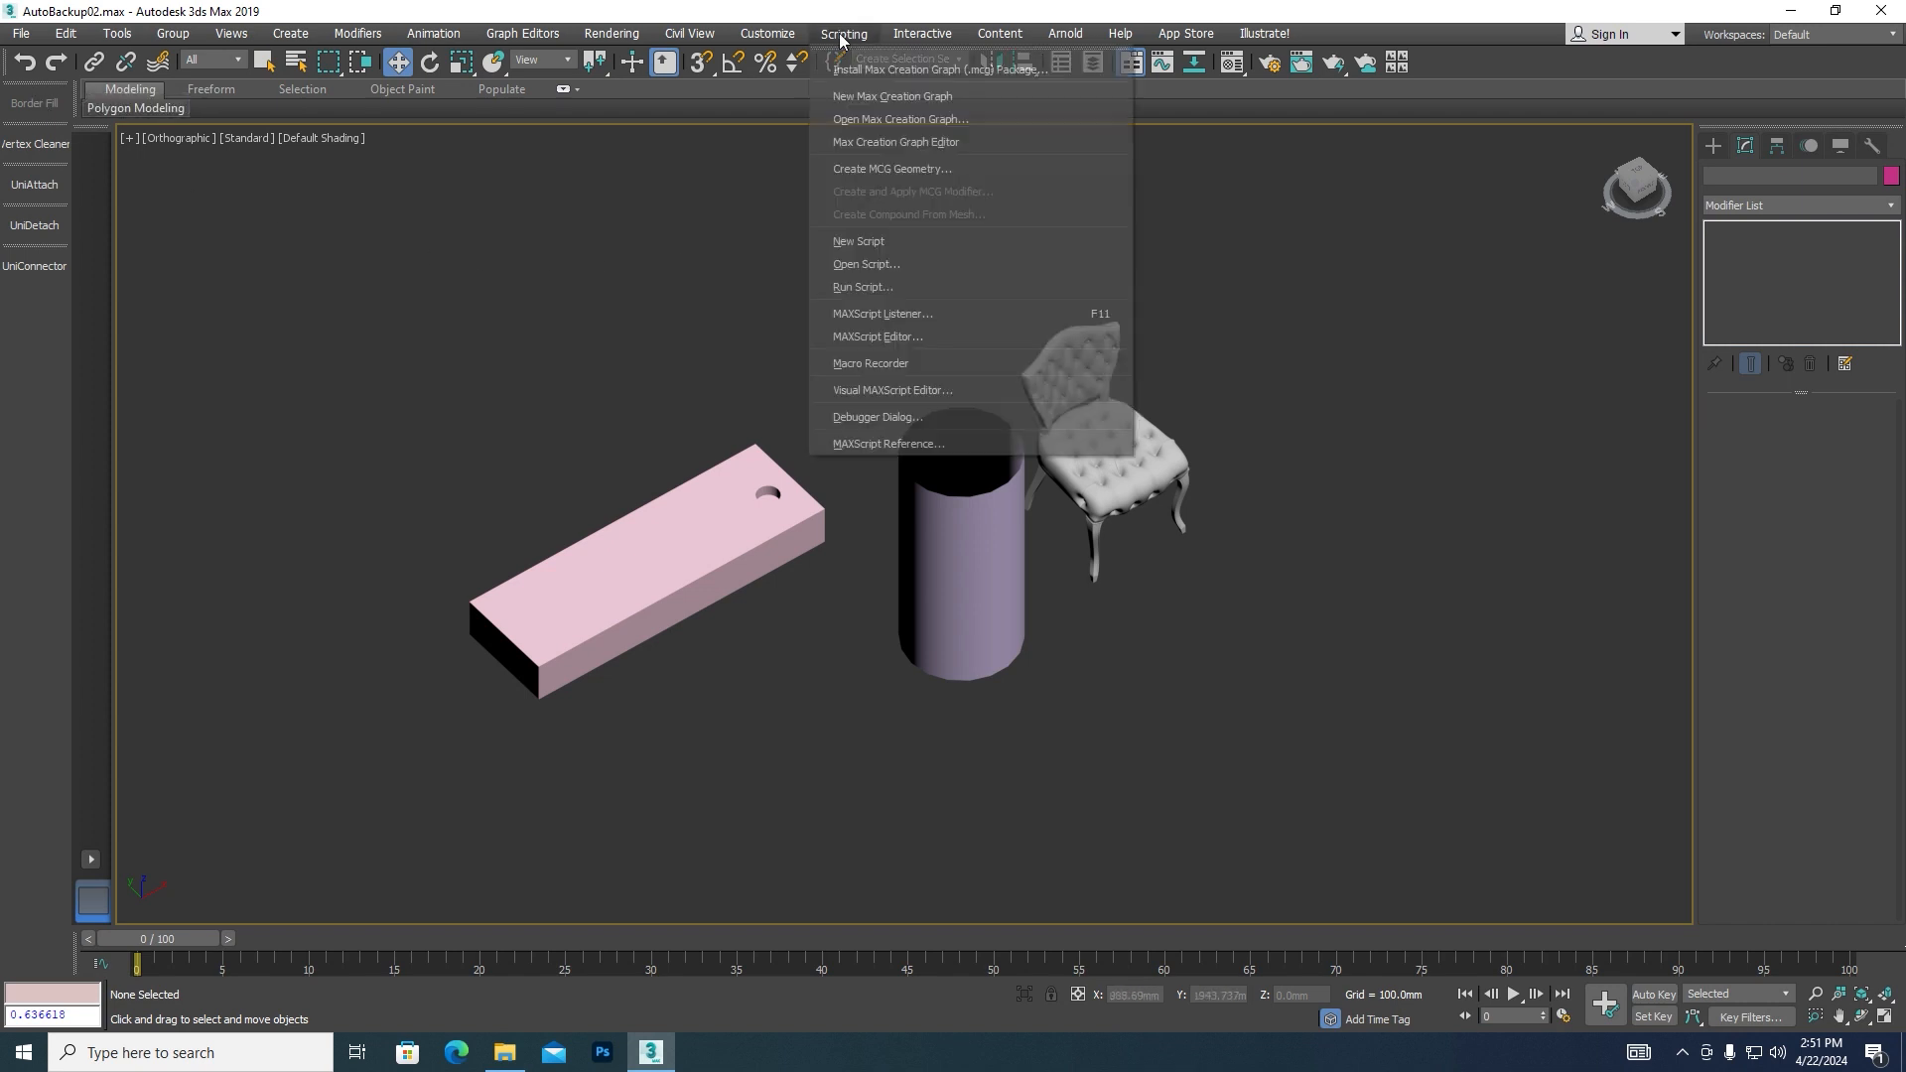
left_click(860, 288)
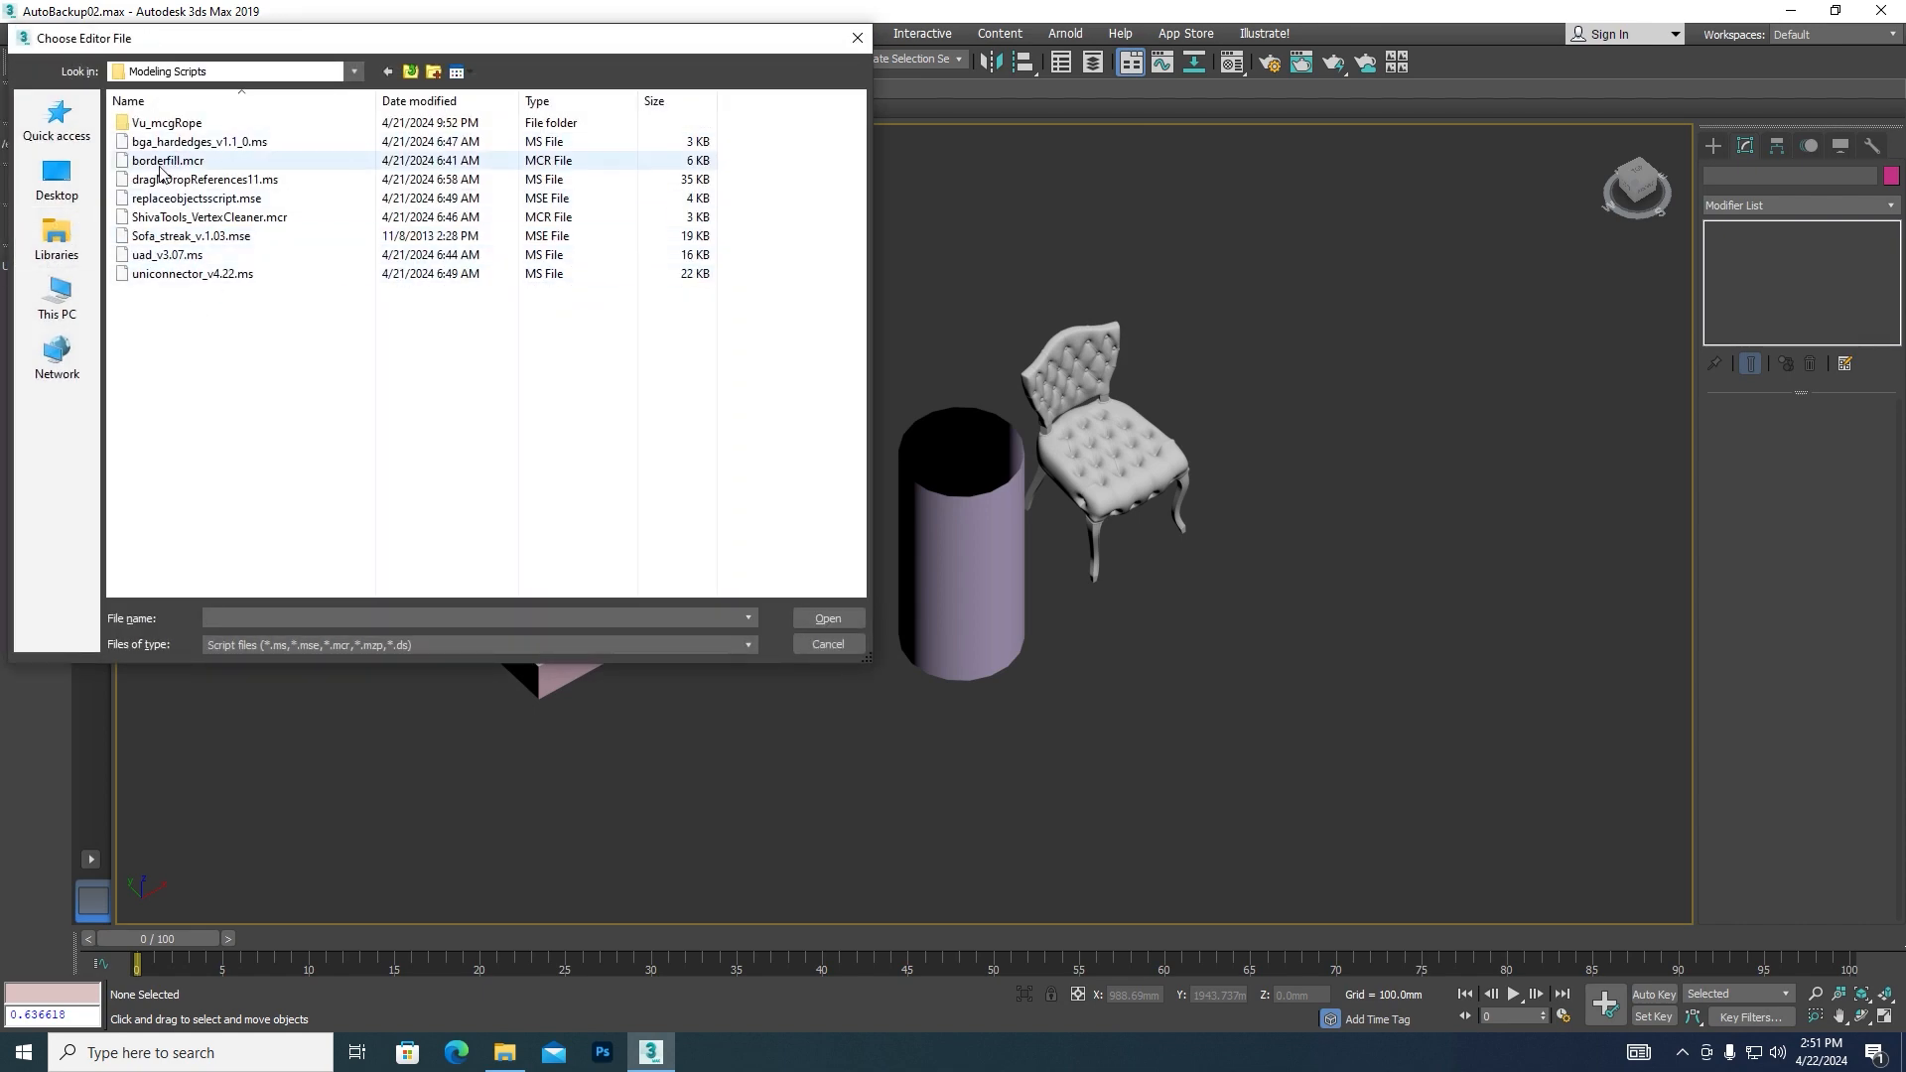
left_click(827, 645)
Locate the polyOp_BorderFill action in the PolyOp category of the toolbar customization settings, and close the settings.
left_click(770, 33)
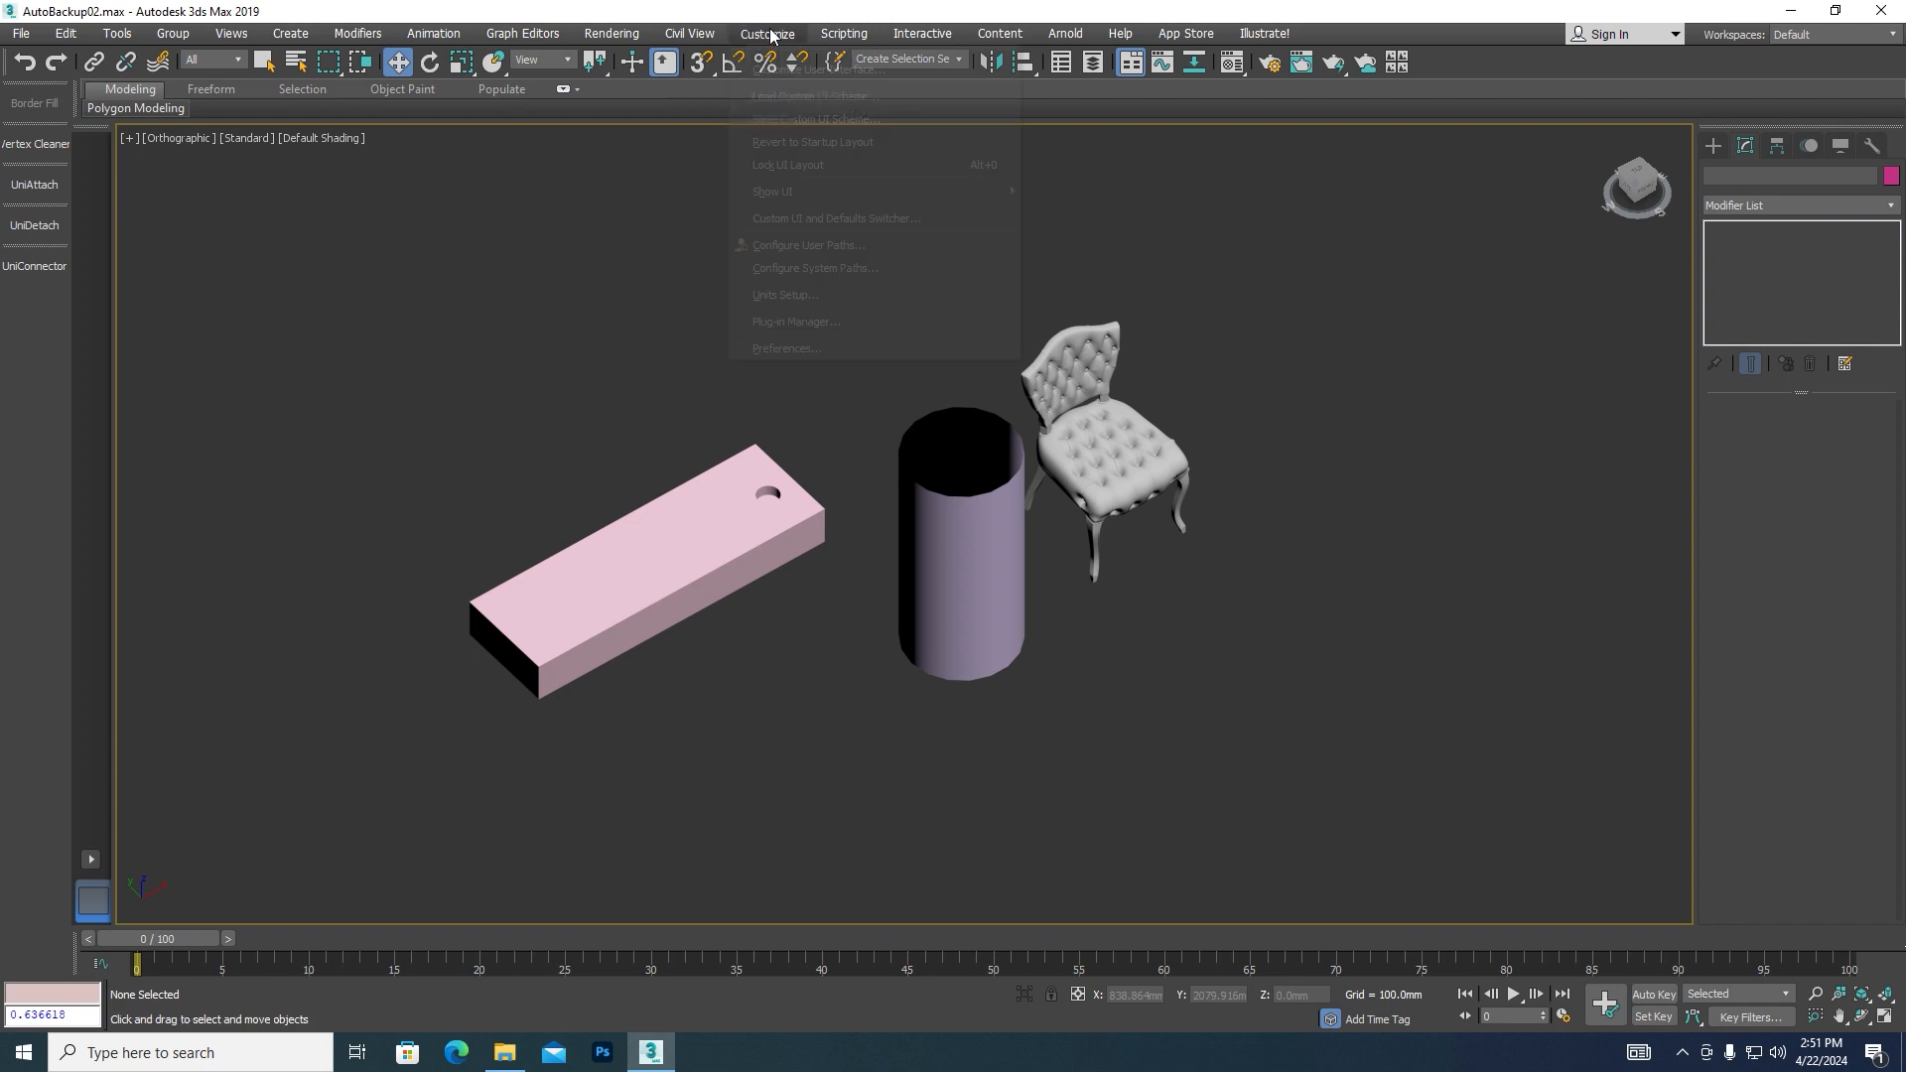
left_click(798, 71)
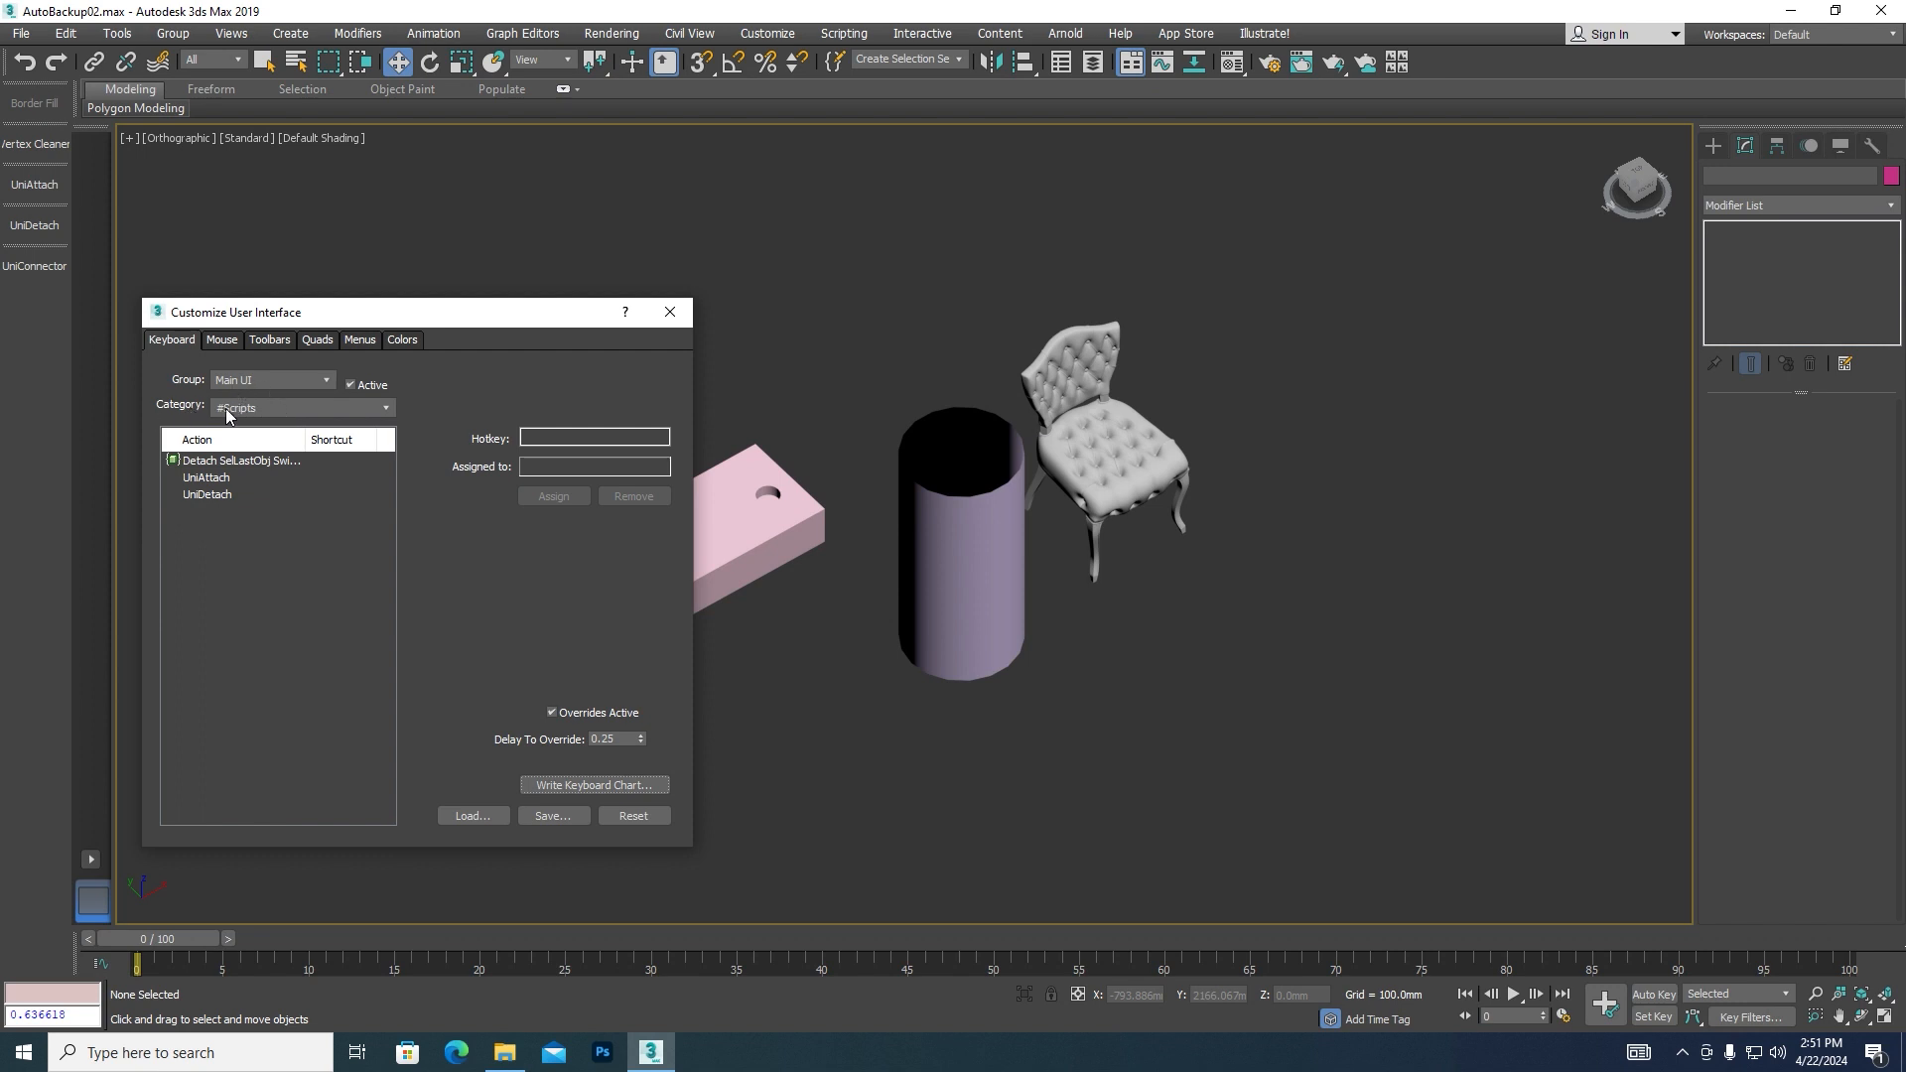
left_click(270, 343)
left_click(367, 407)
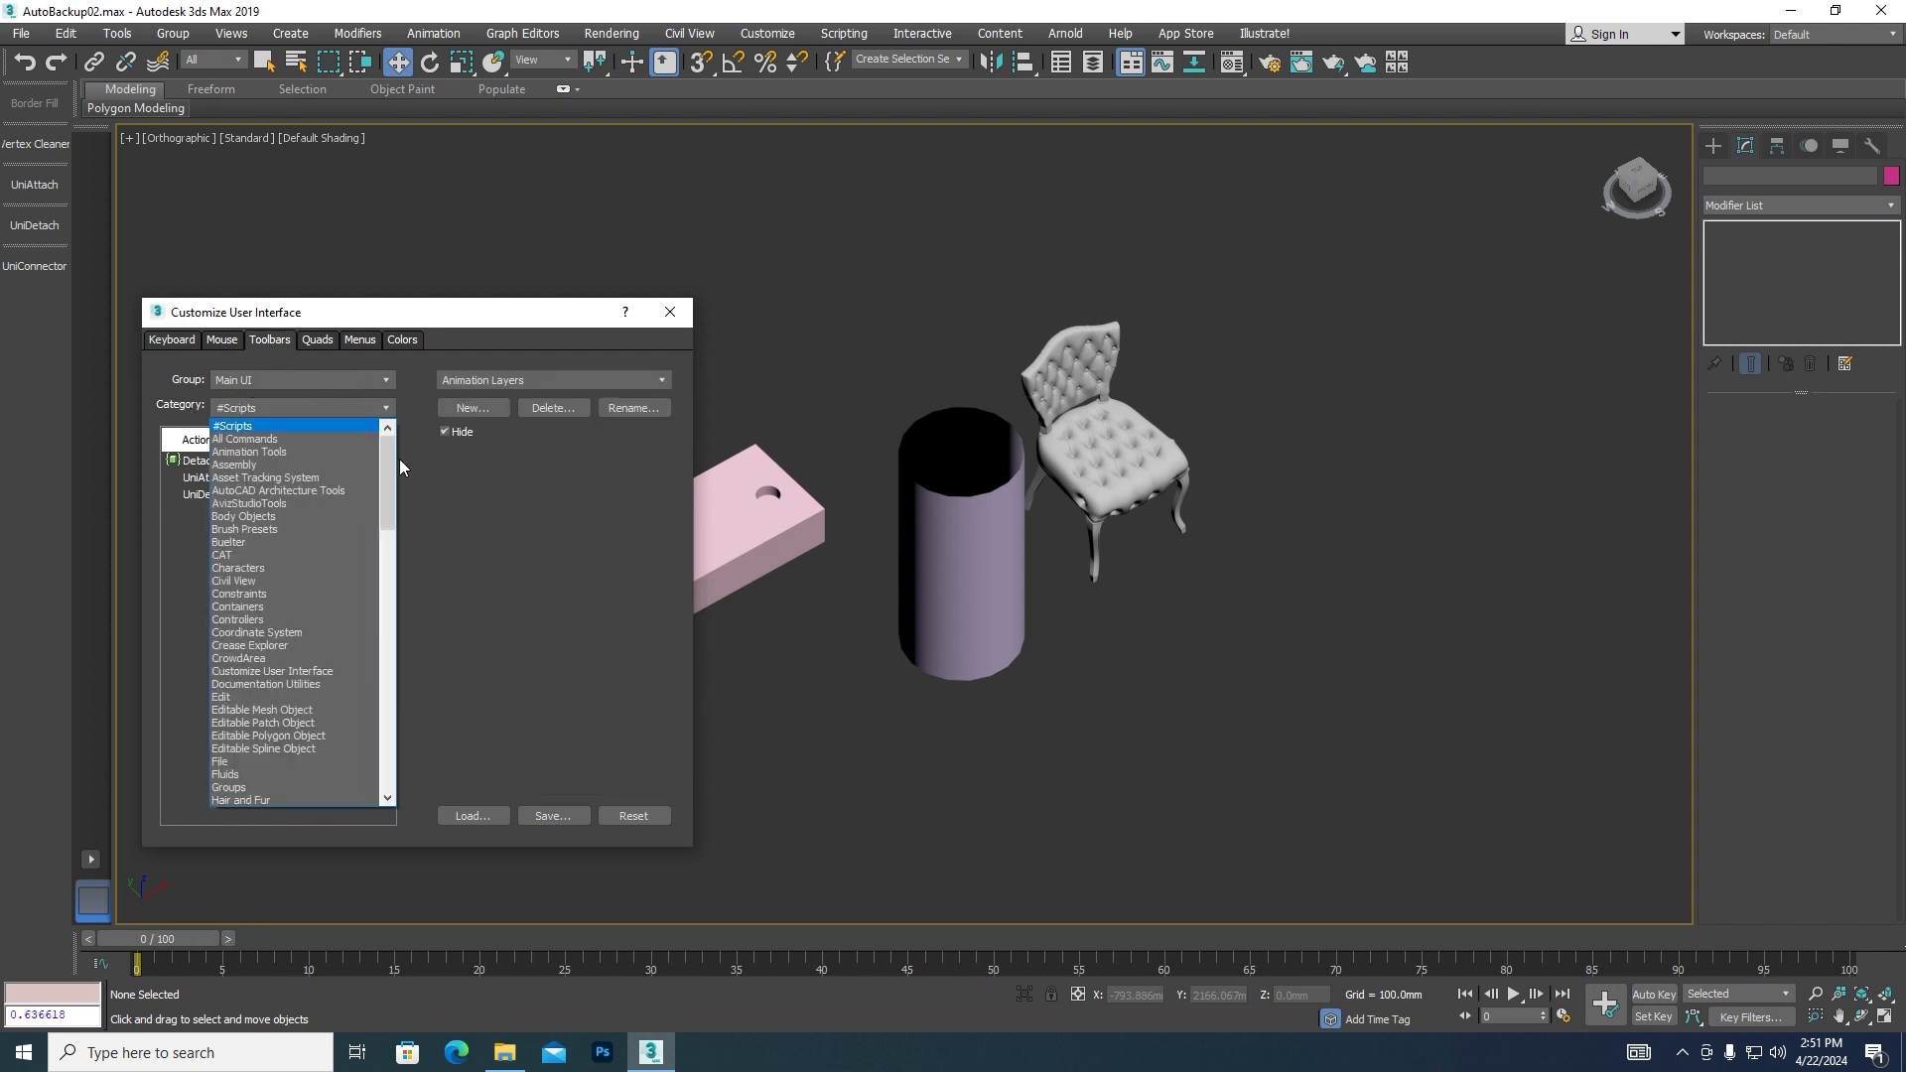
left_click_drag(389, 459, 396, 651)
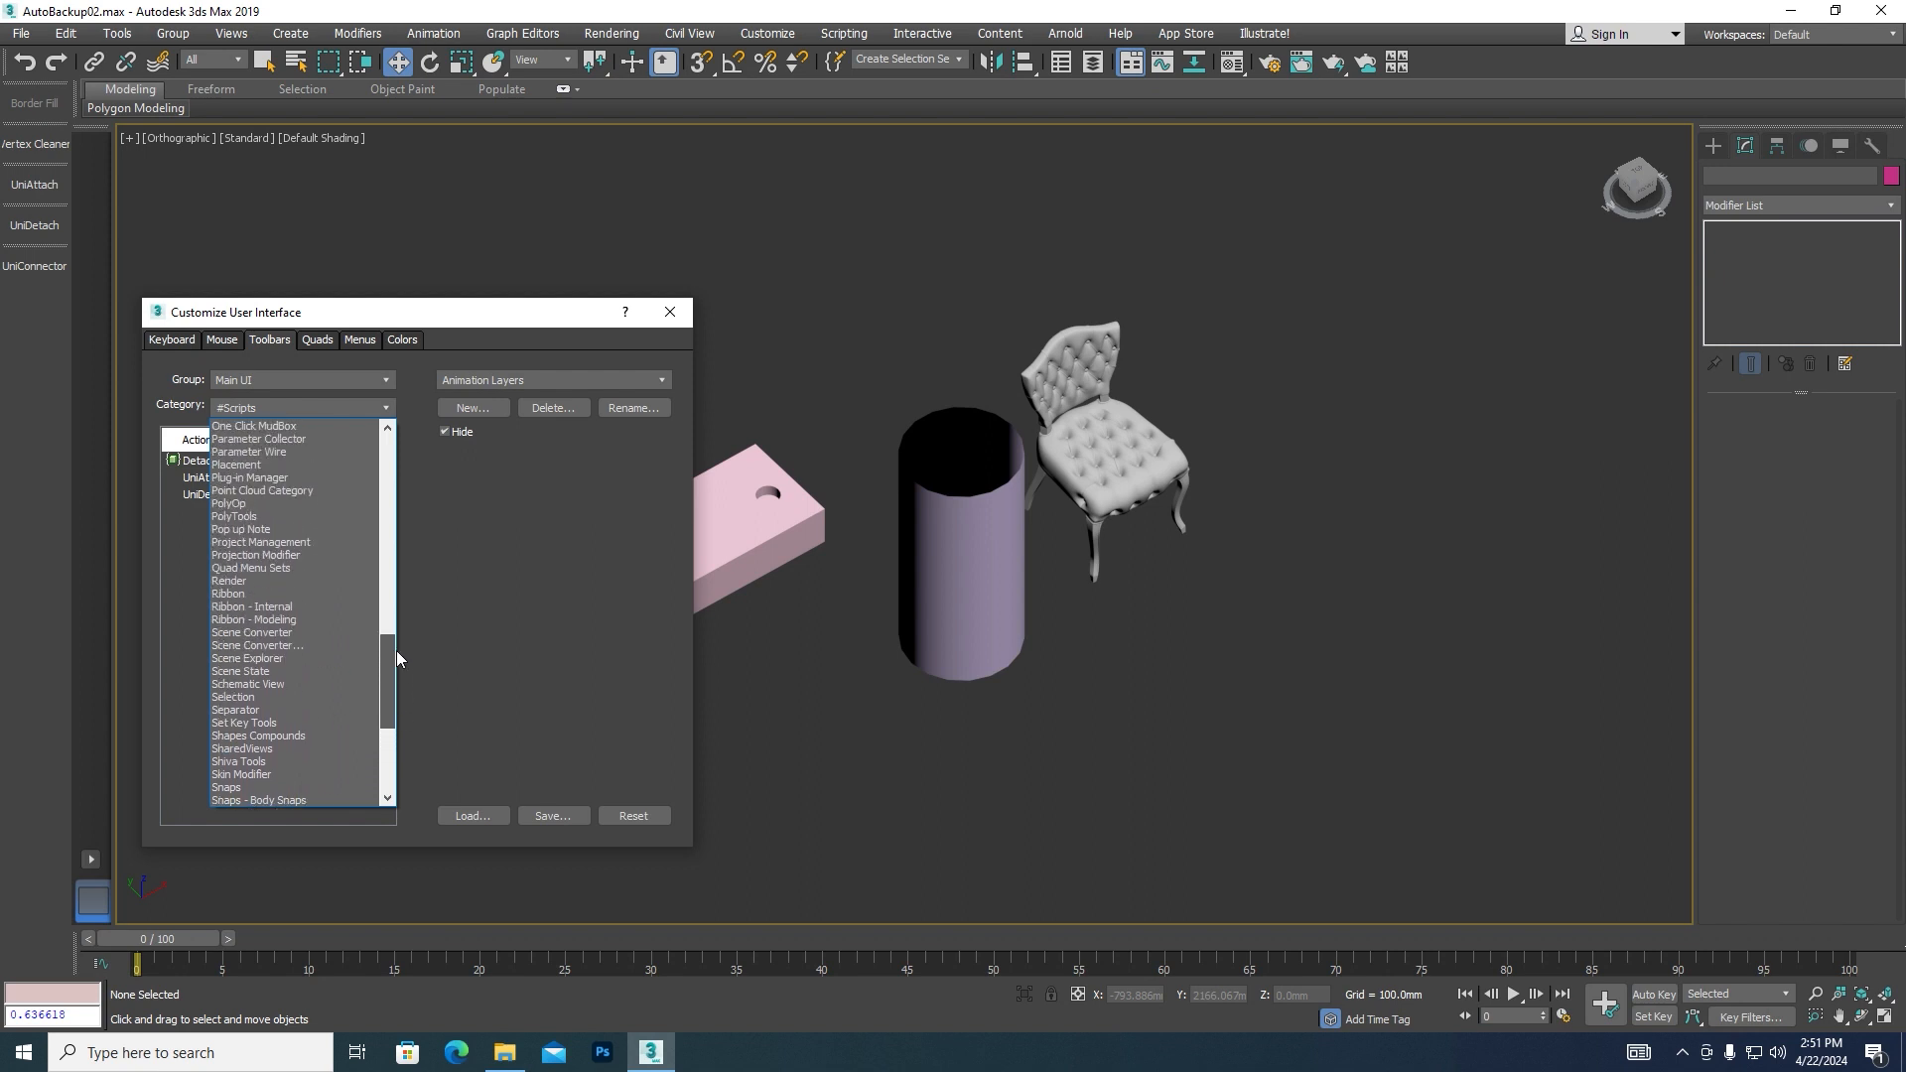
left_click(236, 505)
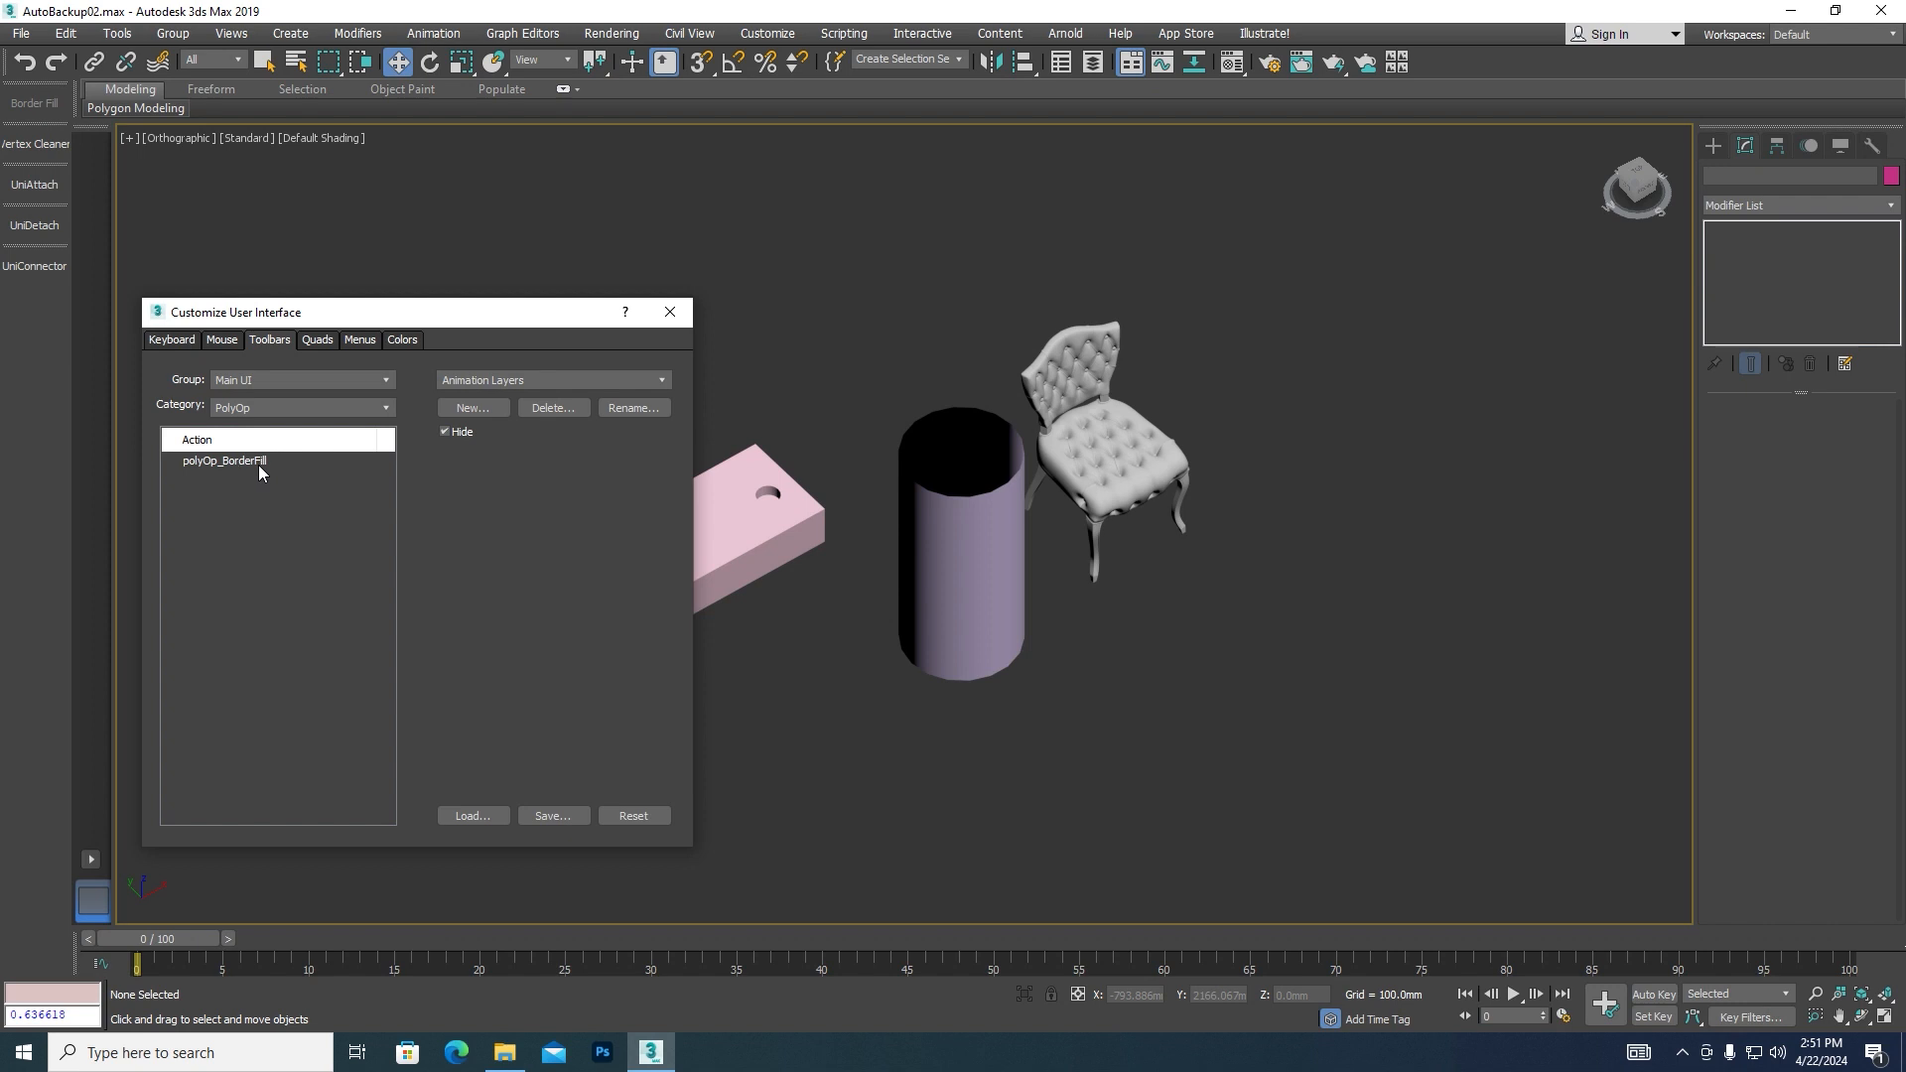
left_click(466, 413)
left_click(669, 313)
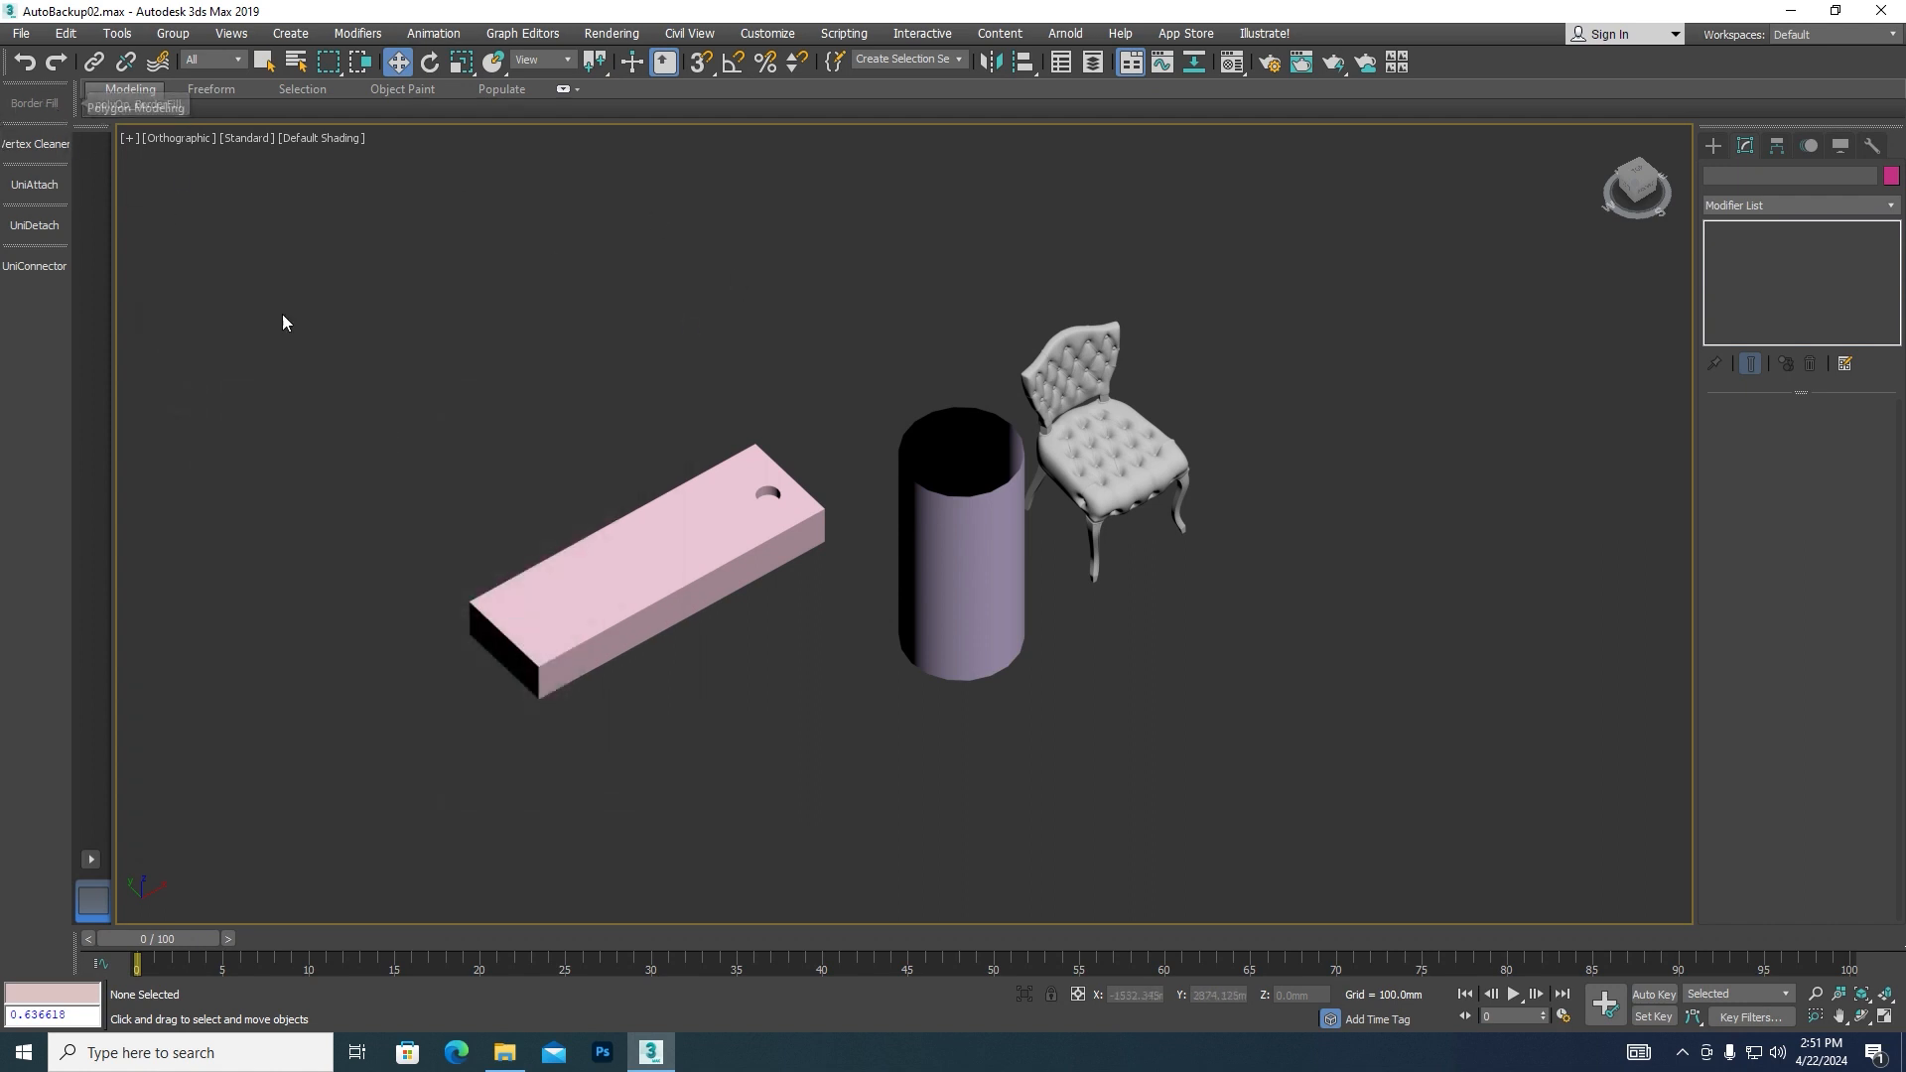
Select two opposite vertices on the cylinder's open top rim, cap the opening with Border Fill and leave vertex editing.
left_click(993, 635)
middle_click_drag(1047, 695, 1046, 770, "alt")
left_click(1043, 661)
scroll(1015, 606, "up", 5)
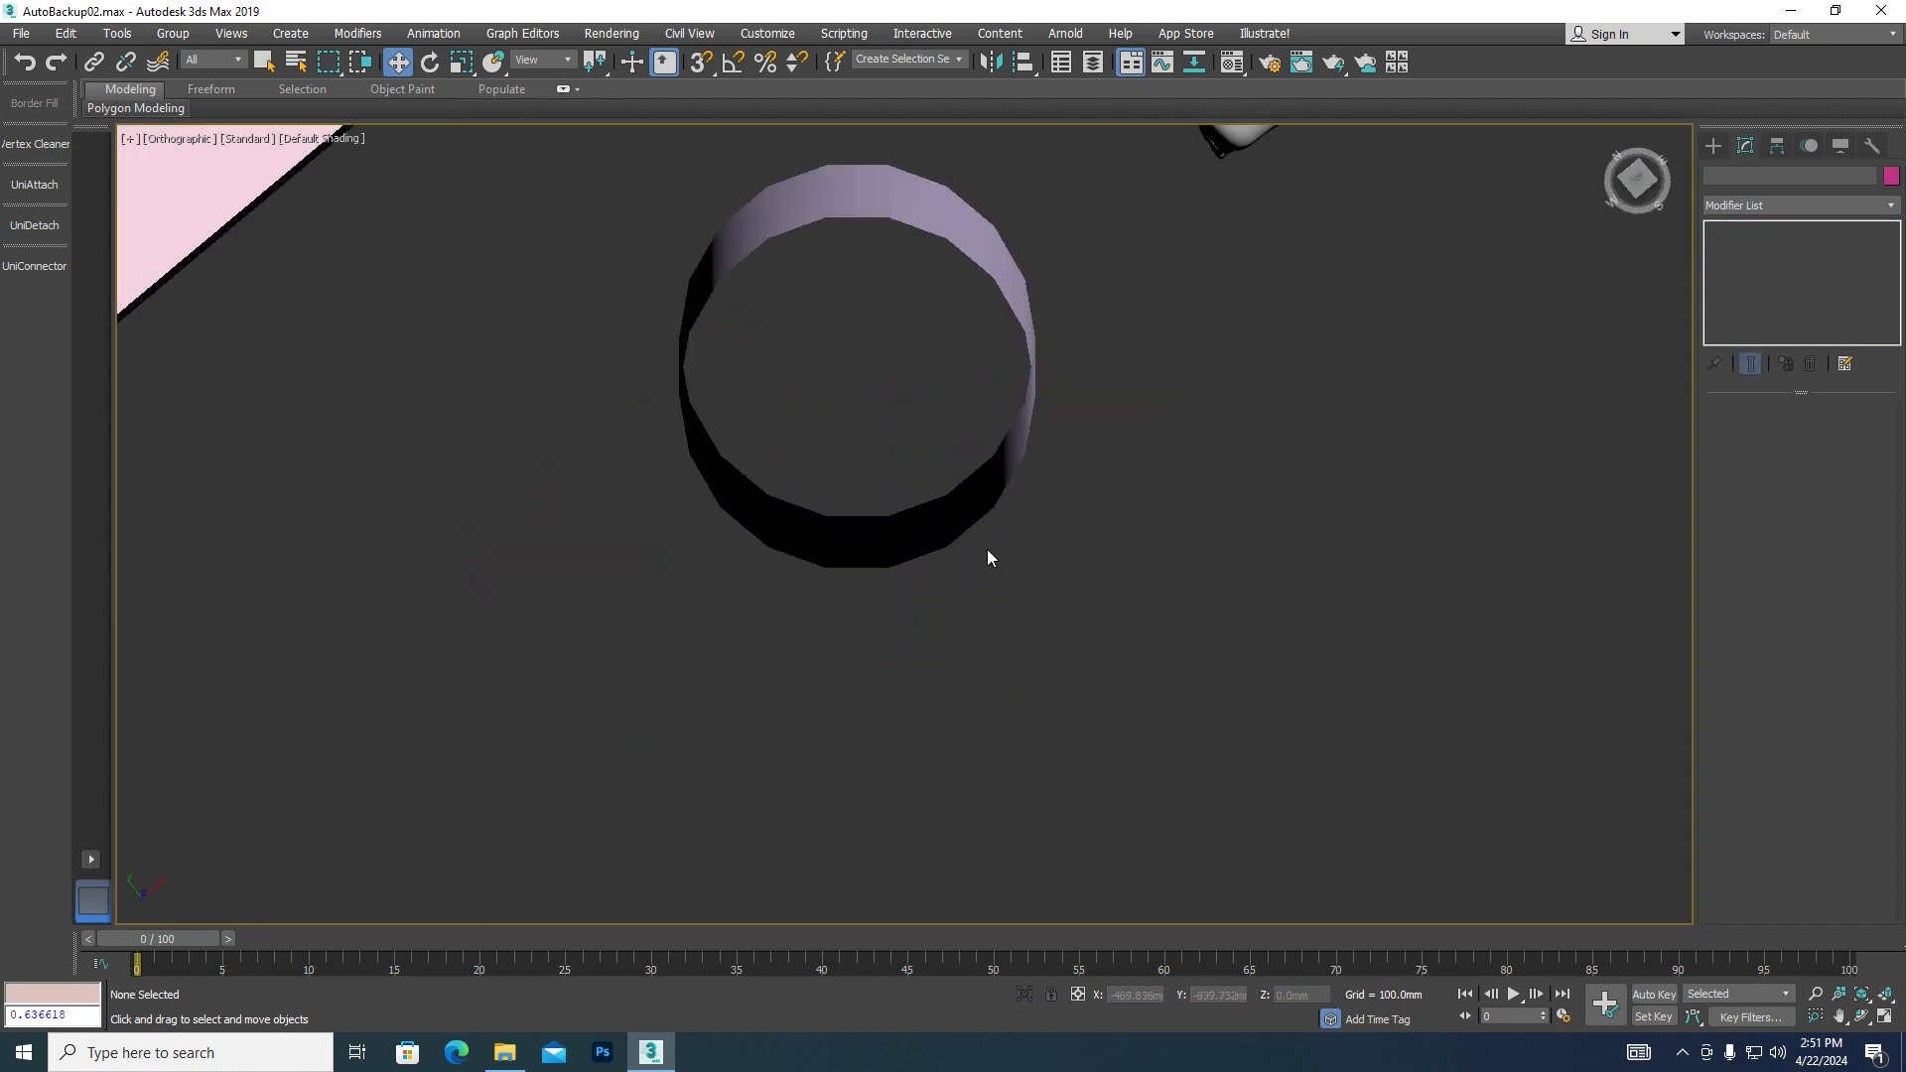
left_click(991, 554)
middle_click_drag(1012, 583, 1060, 624, "alt")
scroll(1060, 624, "down", 6)
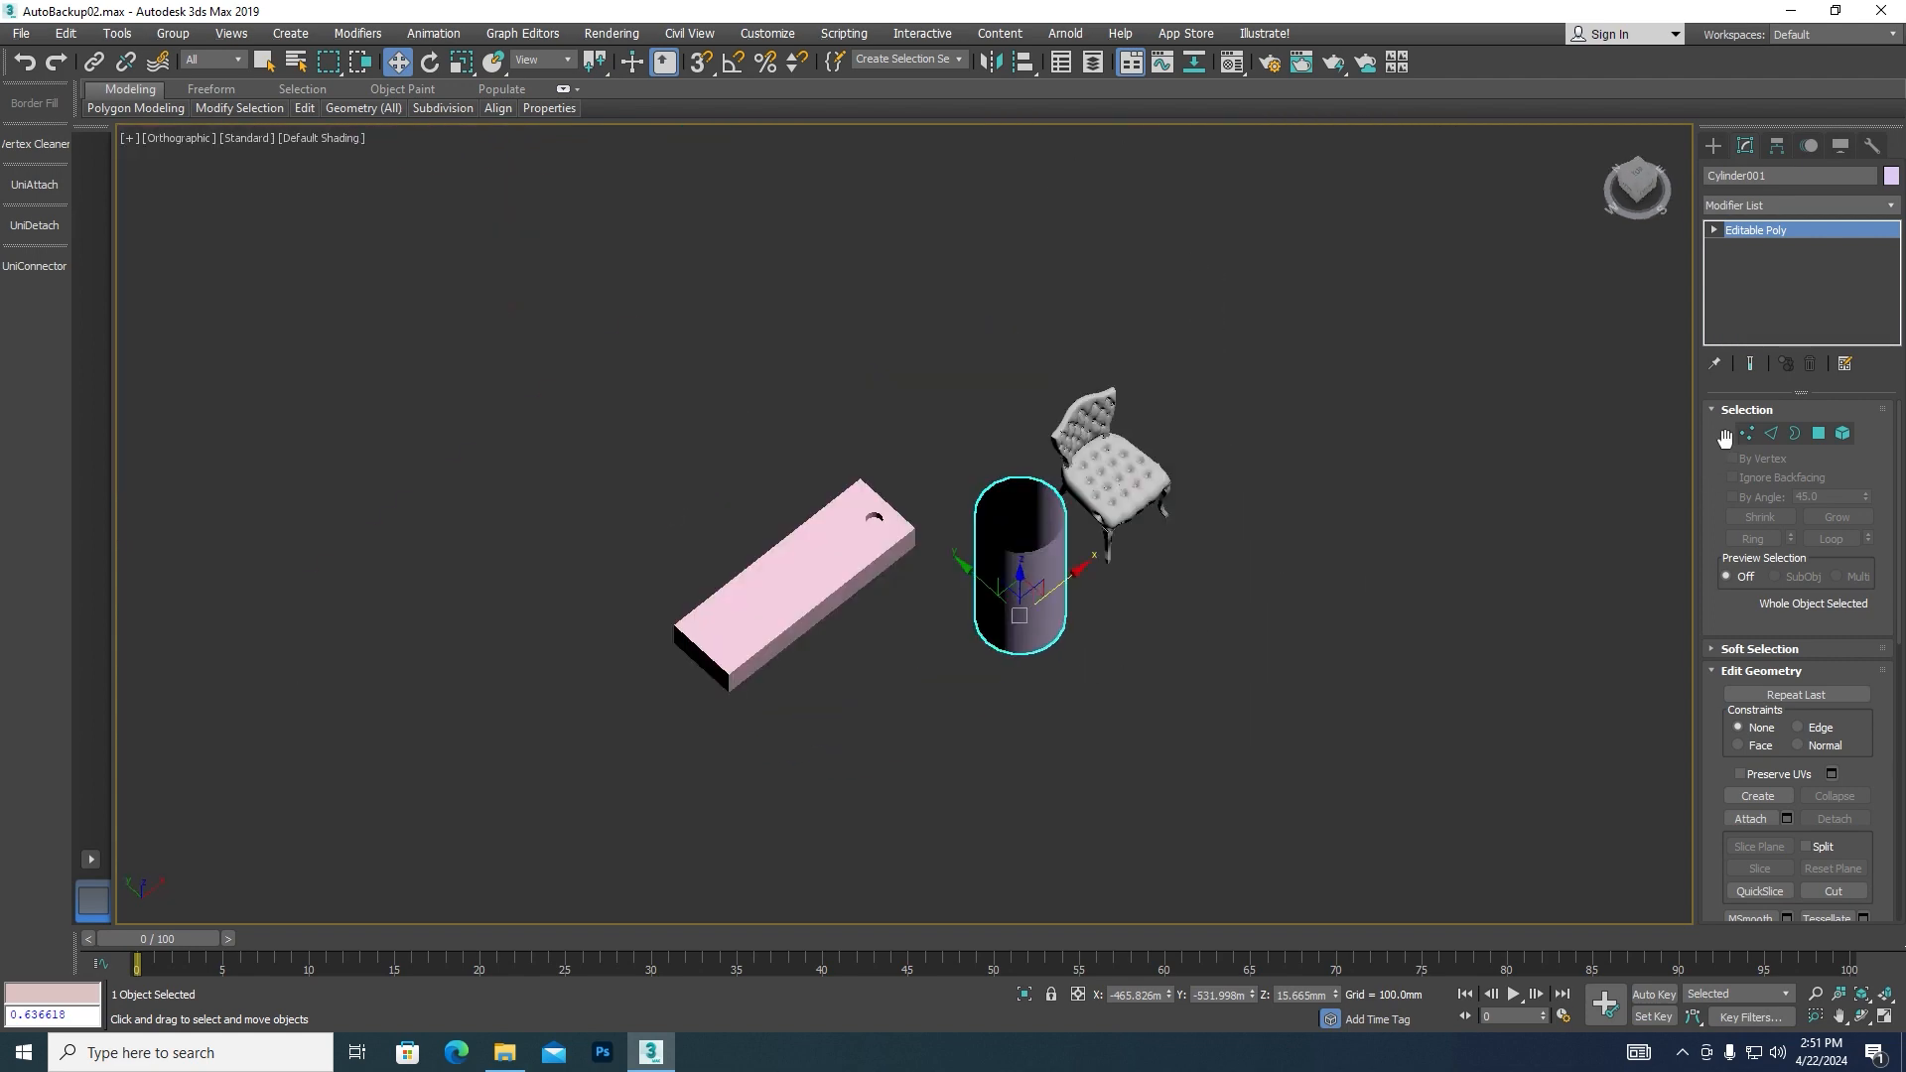
left_click(1747, 435)
scroll(1036, 539, "up", 3)
mouse_move(1089, 510)
middle_mouse_down("alt")
mouse_move(914, 402)
mouse_move(993, 370)
mouse_move(1008, 506)
mouse_move(1068, 499)
middle_mouse_up("alt")
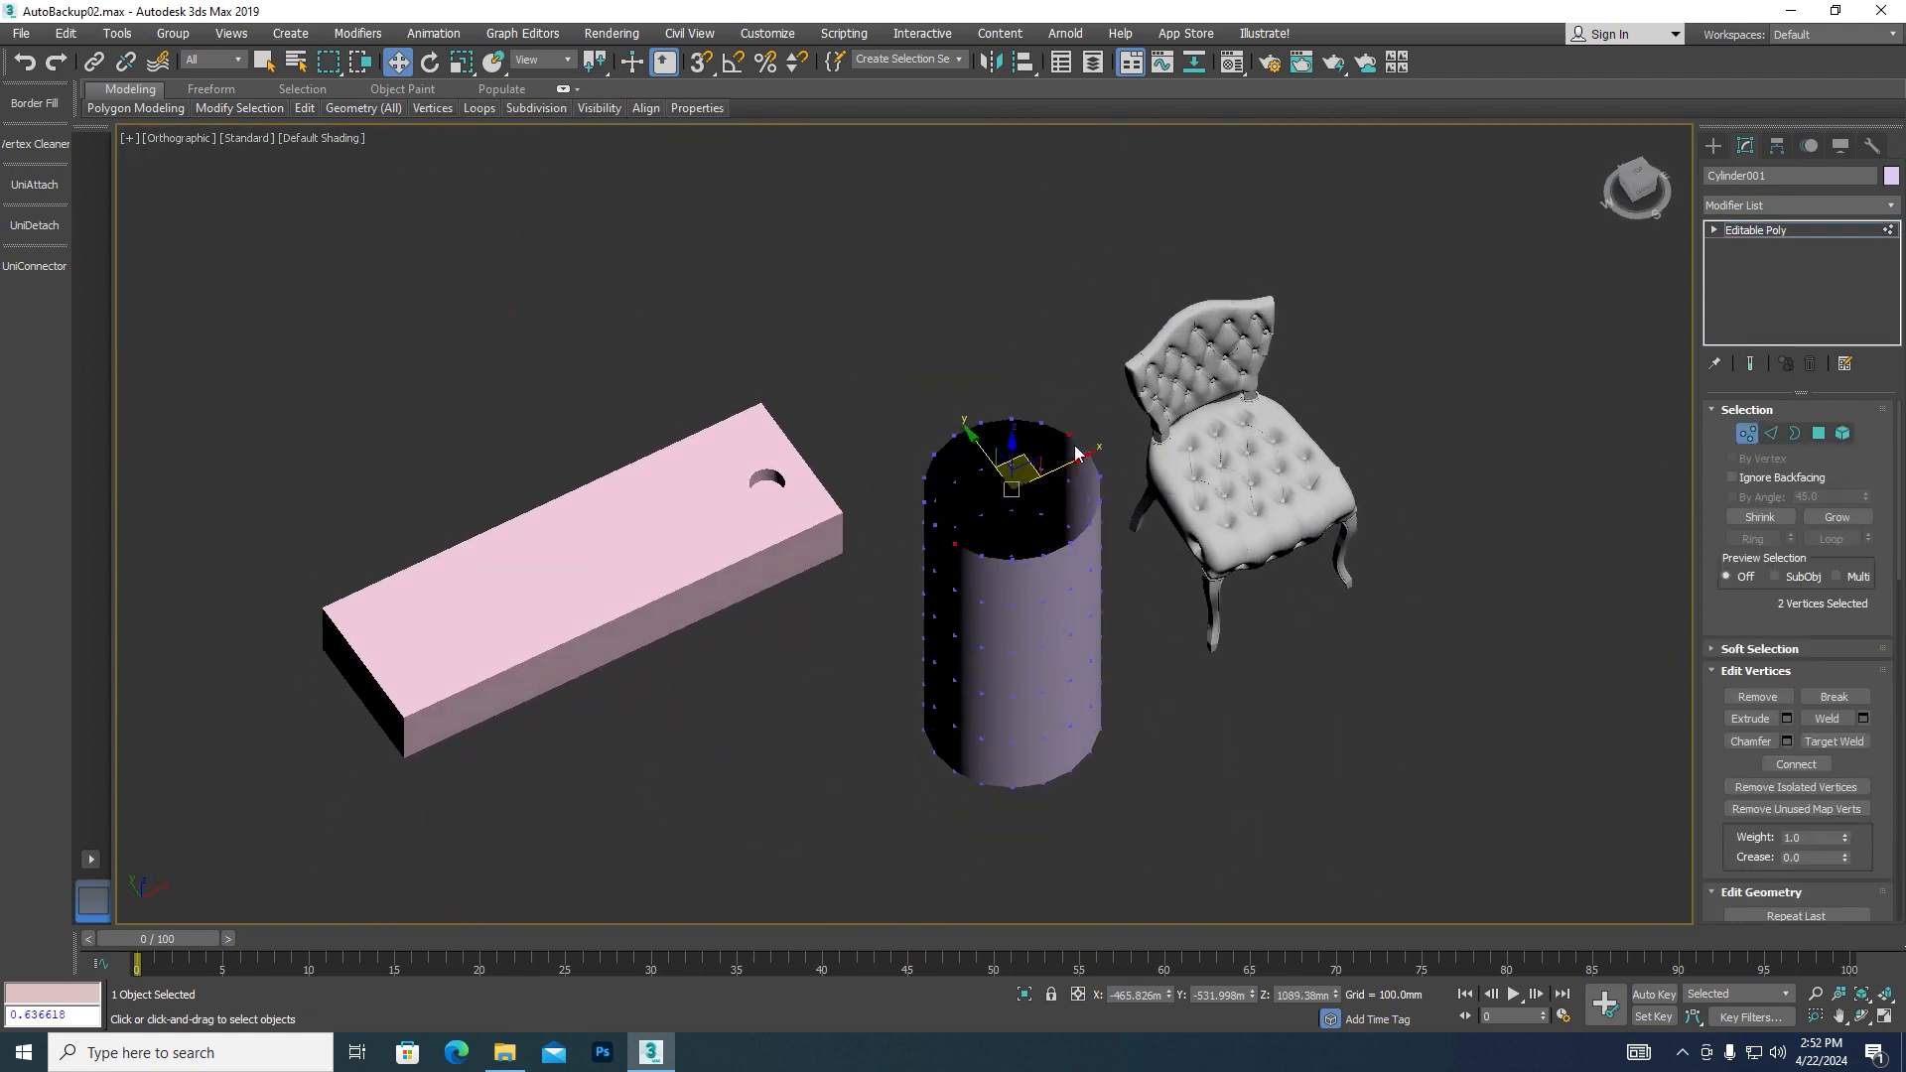
left_click(580, 260)
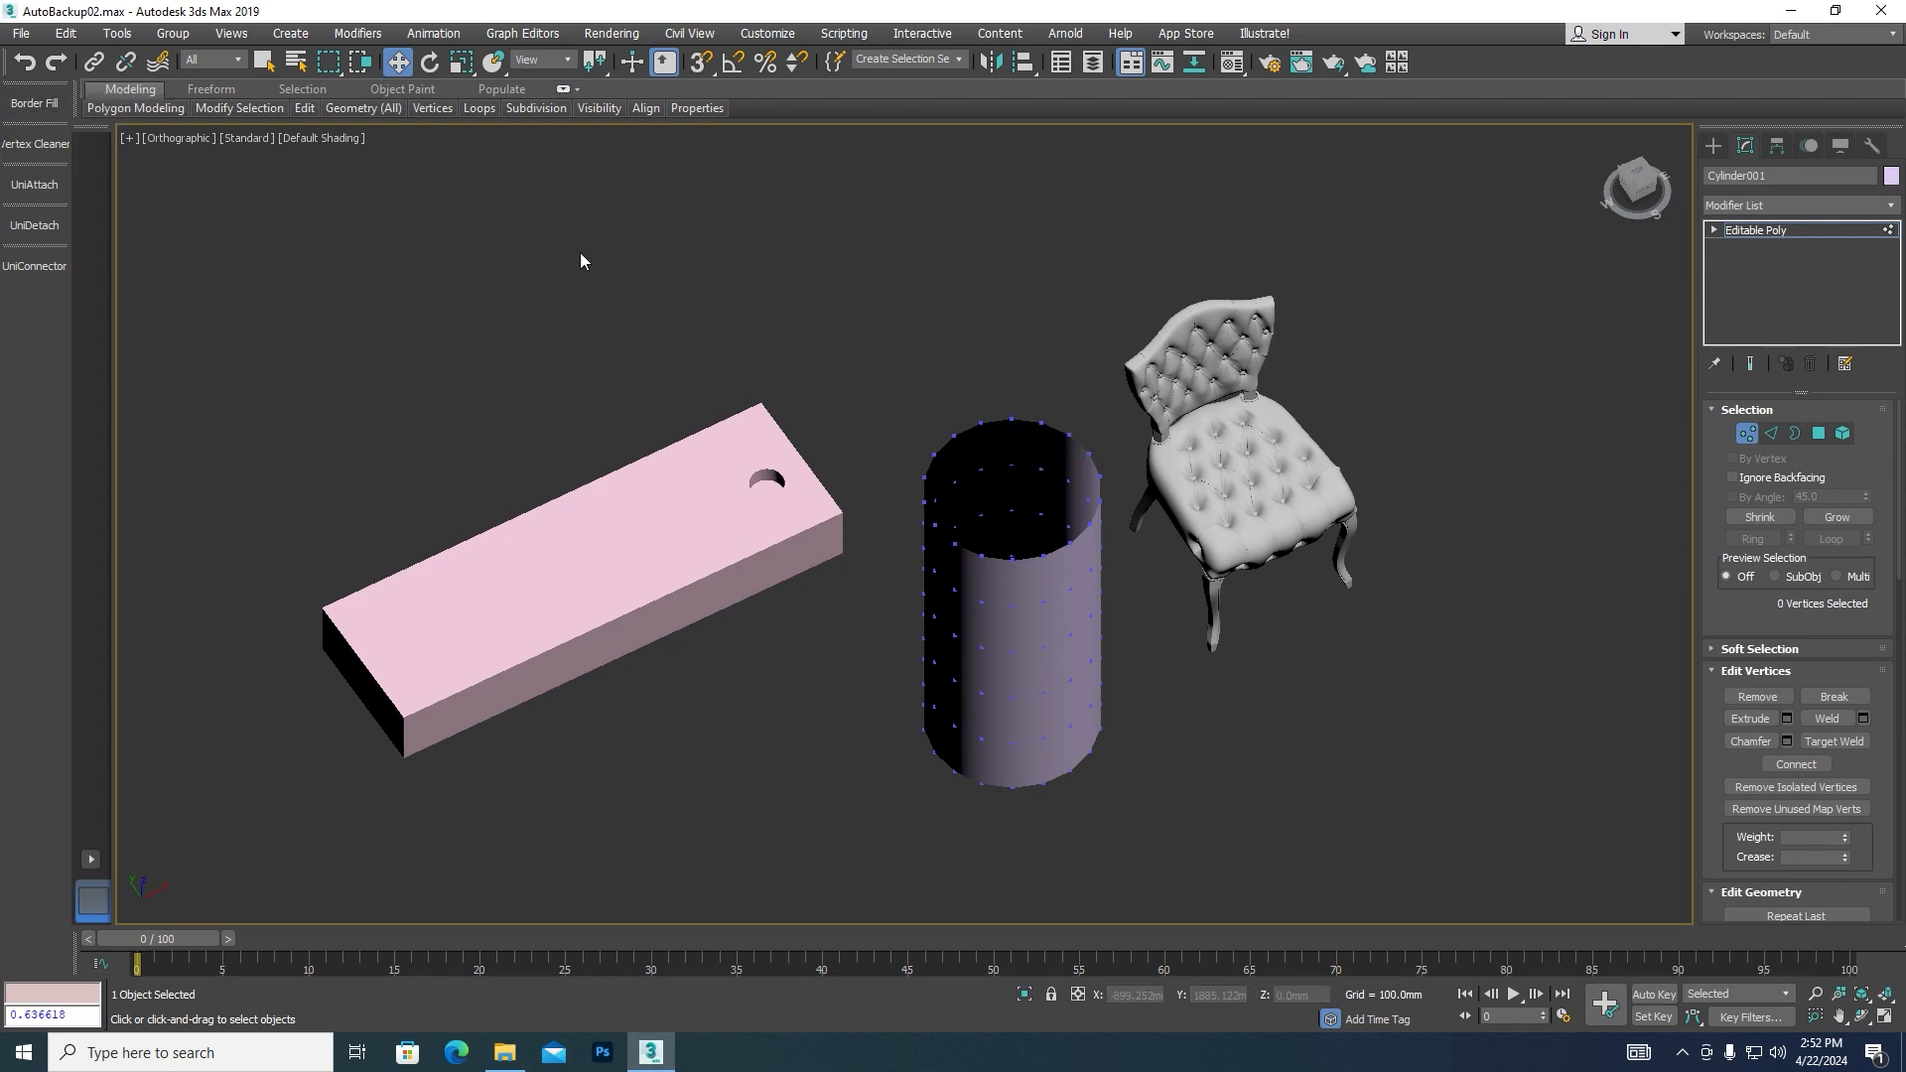
scroll(1092, 480, "up", 5)
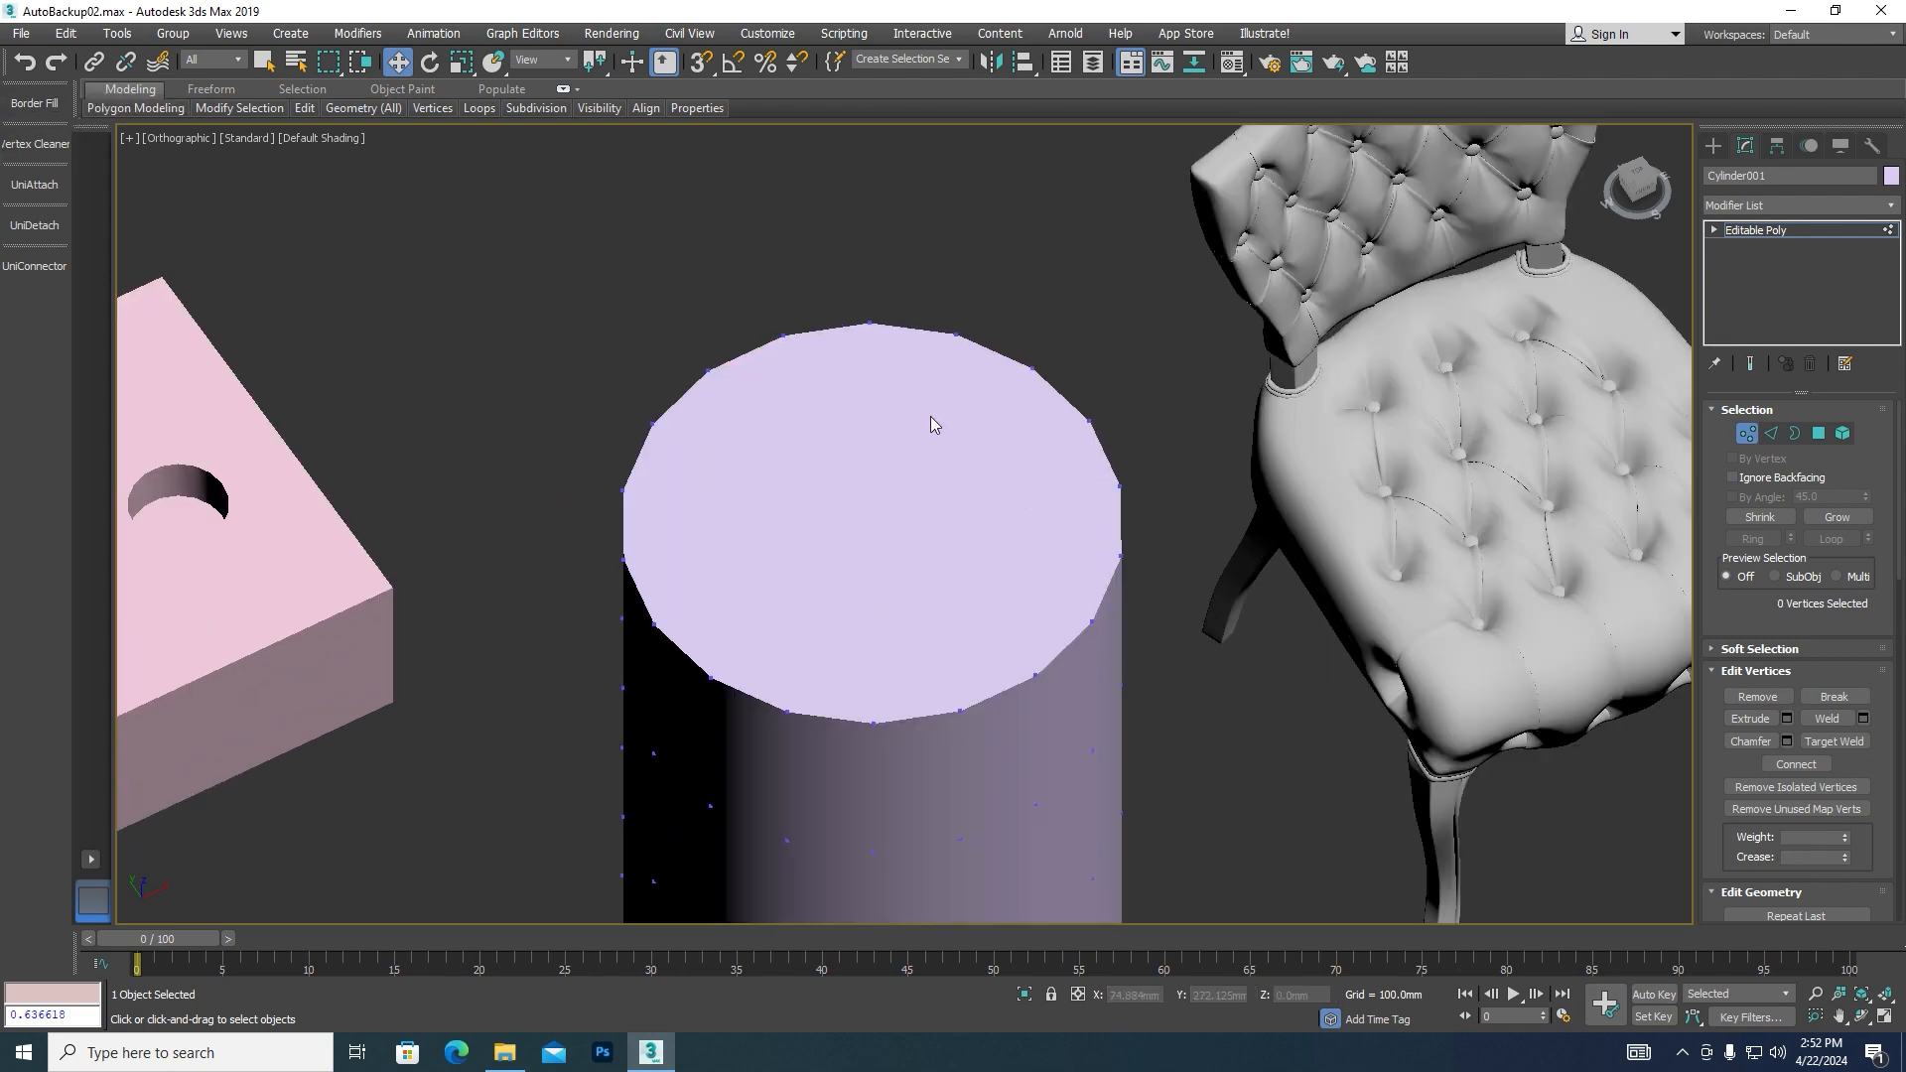
middle_click_drag(931, 425, 943, 636, "alt")
left_click(1747, 433)
Create a sphere with a radius of about 306 mm beside the cylinder and convert it to Editable Poly.
left_click(1714, 146)
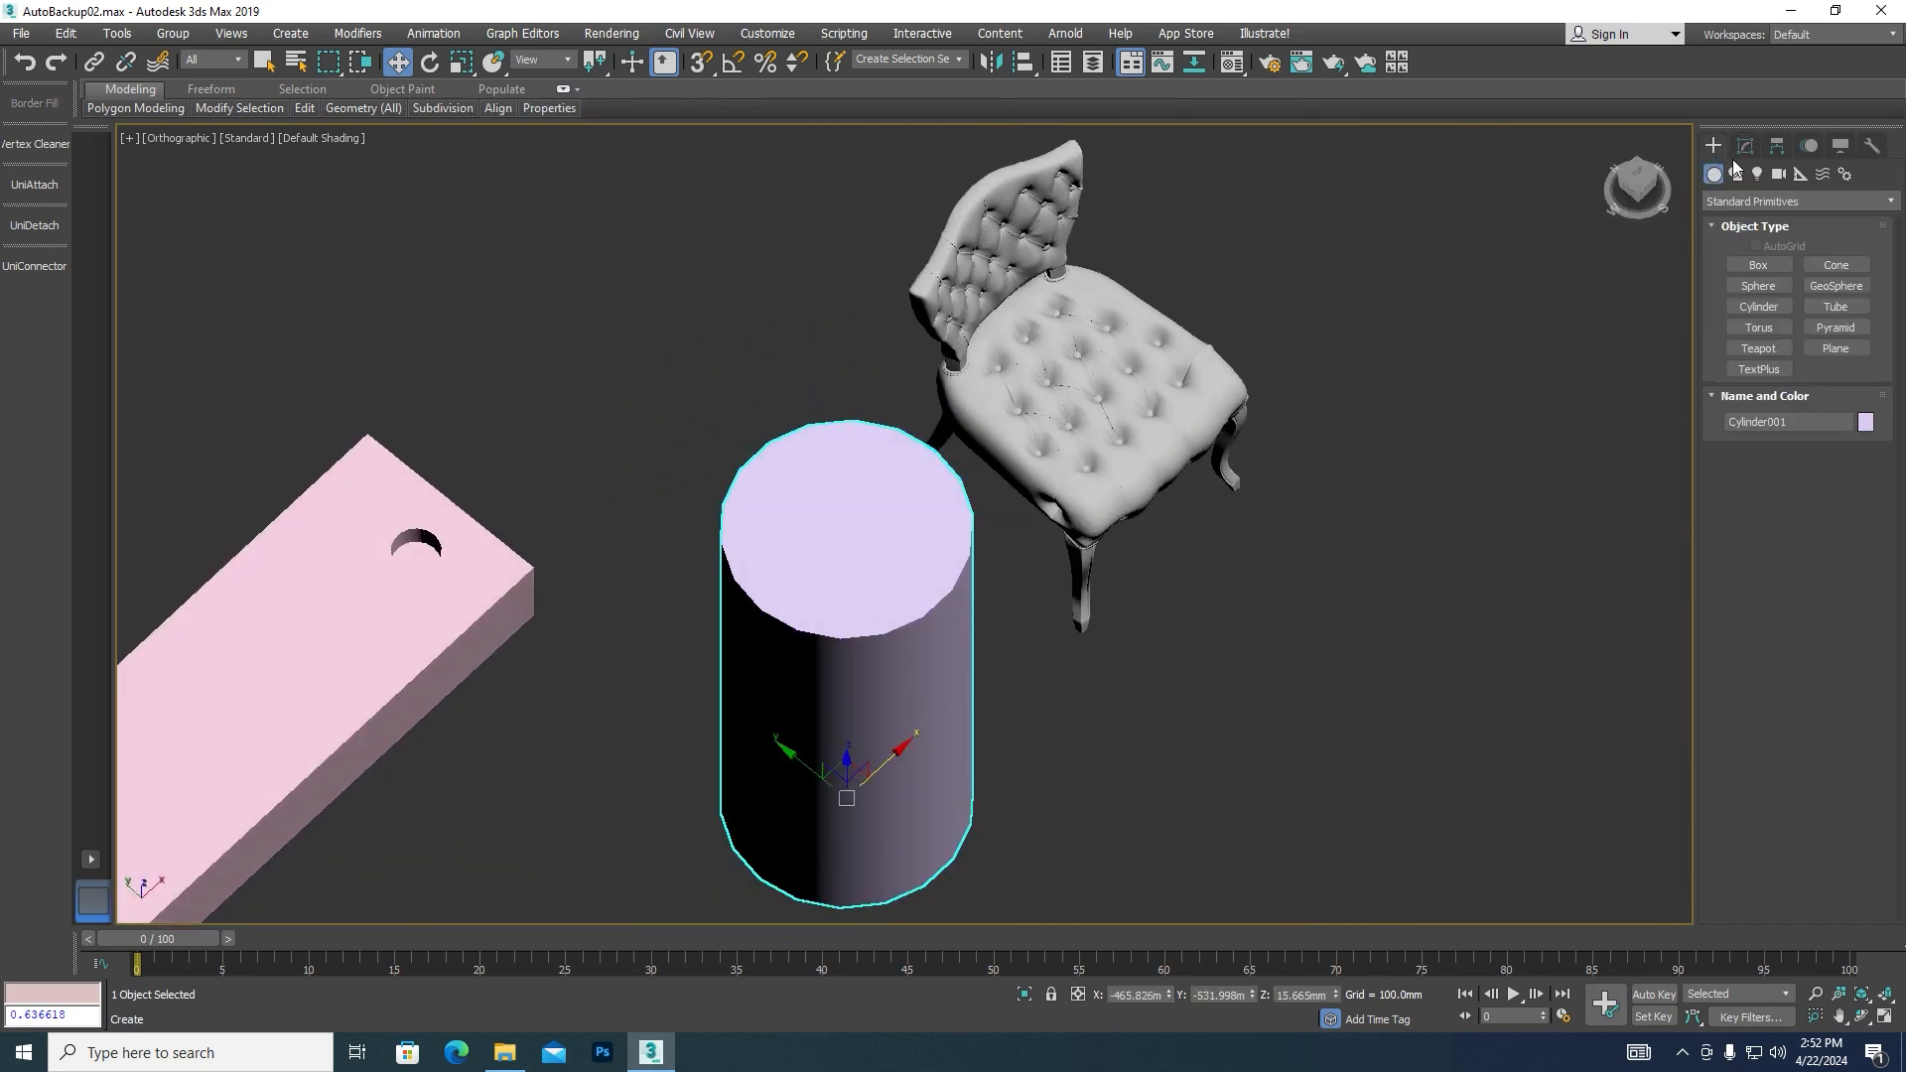
left_click(1756, 296)
left_click_drag(1246, 661, 1321, 777)
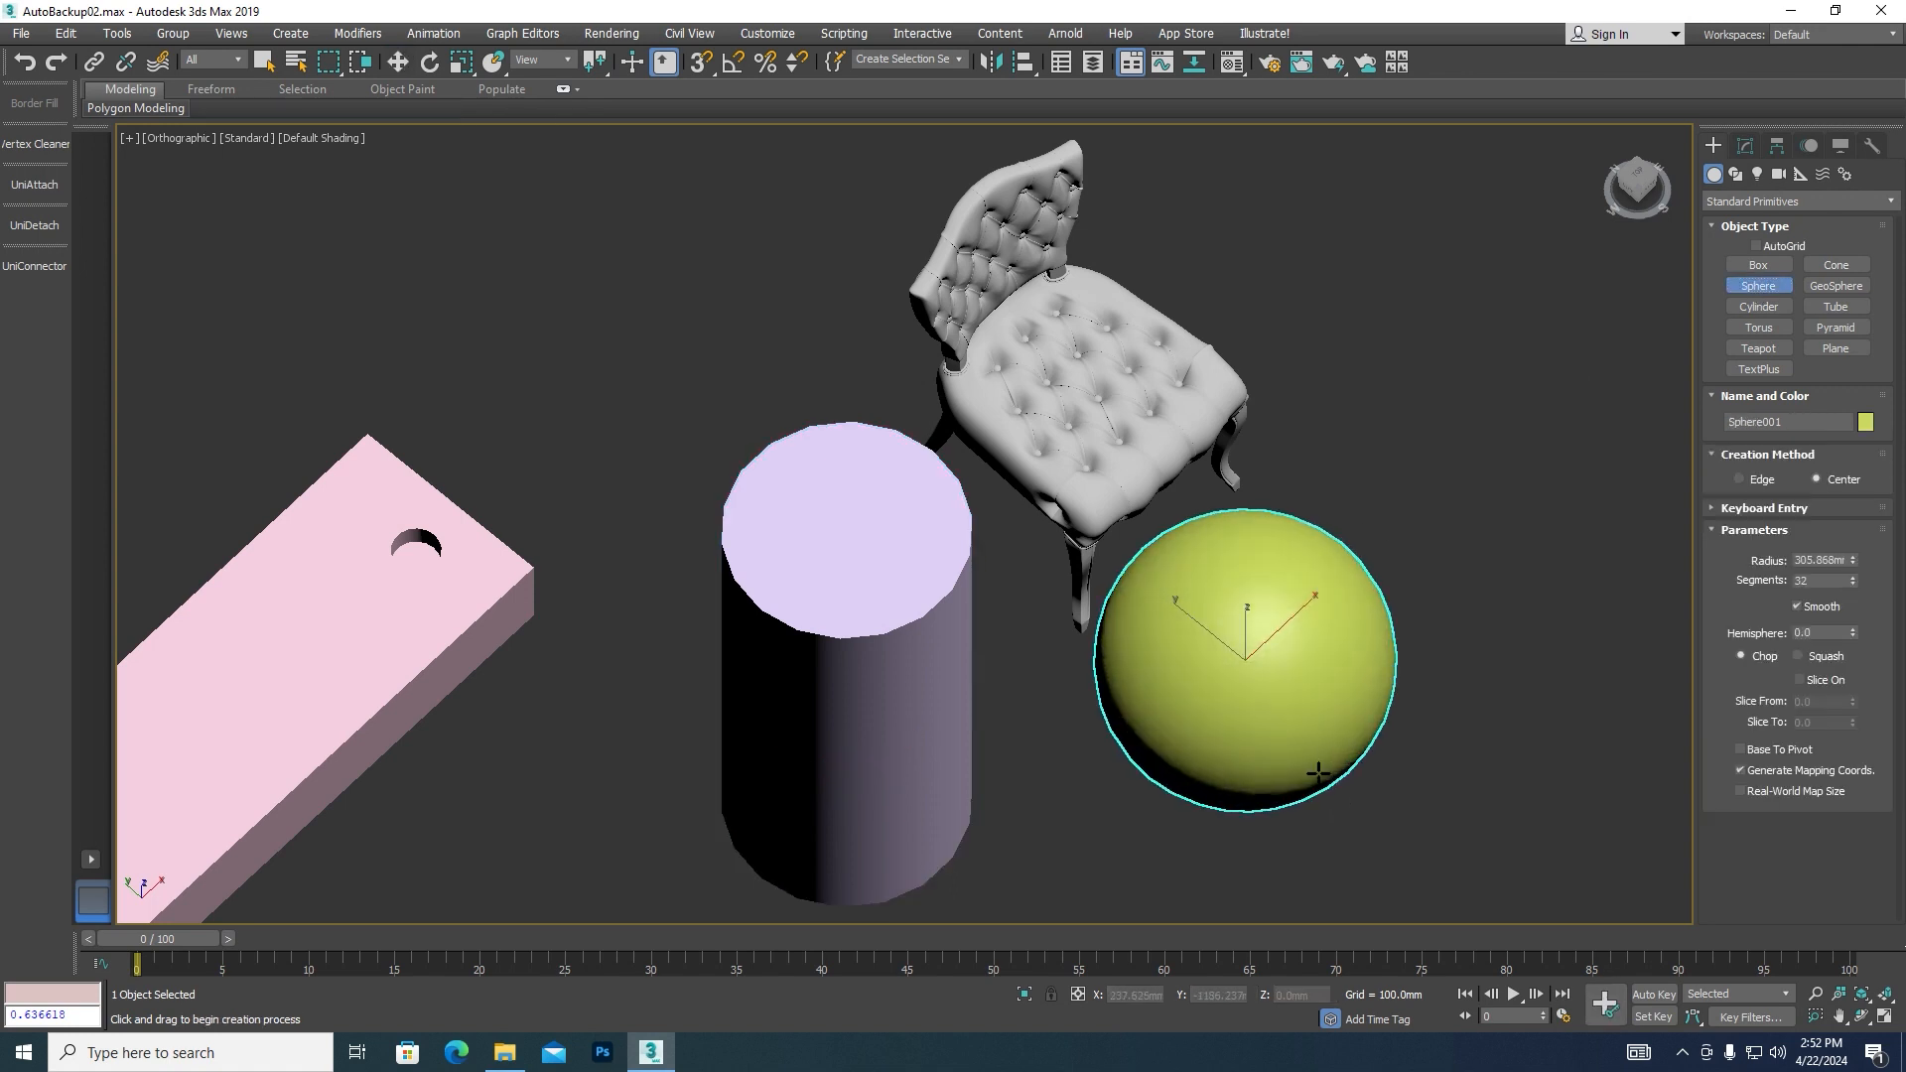
right_click(1324, 779)
right_click(1218, 651)
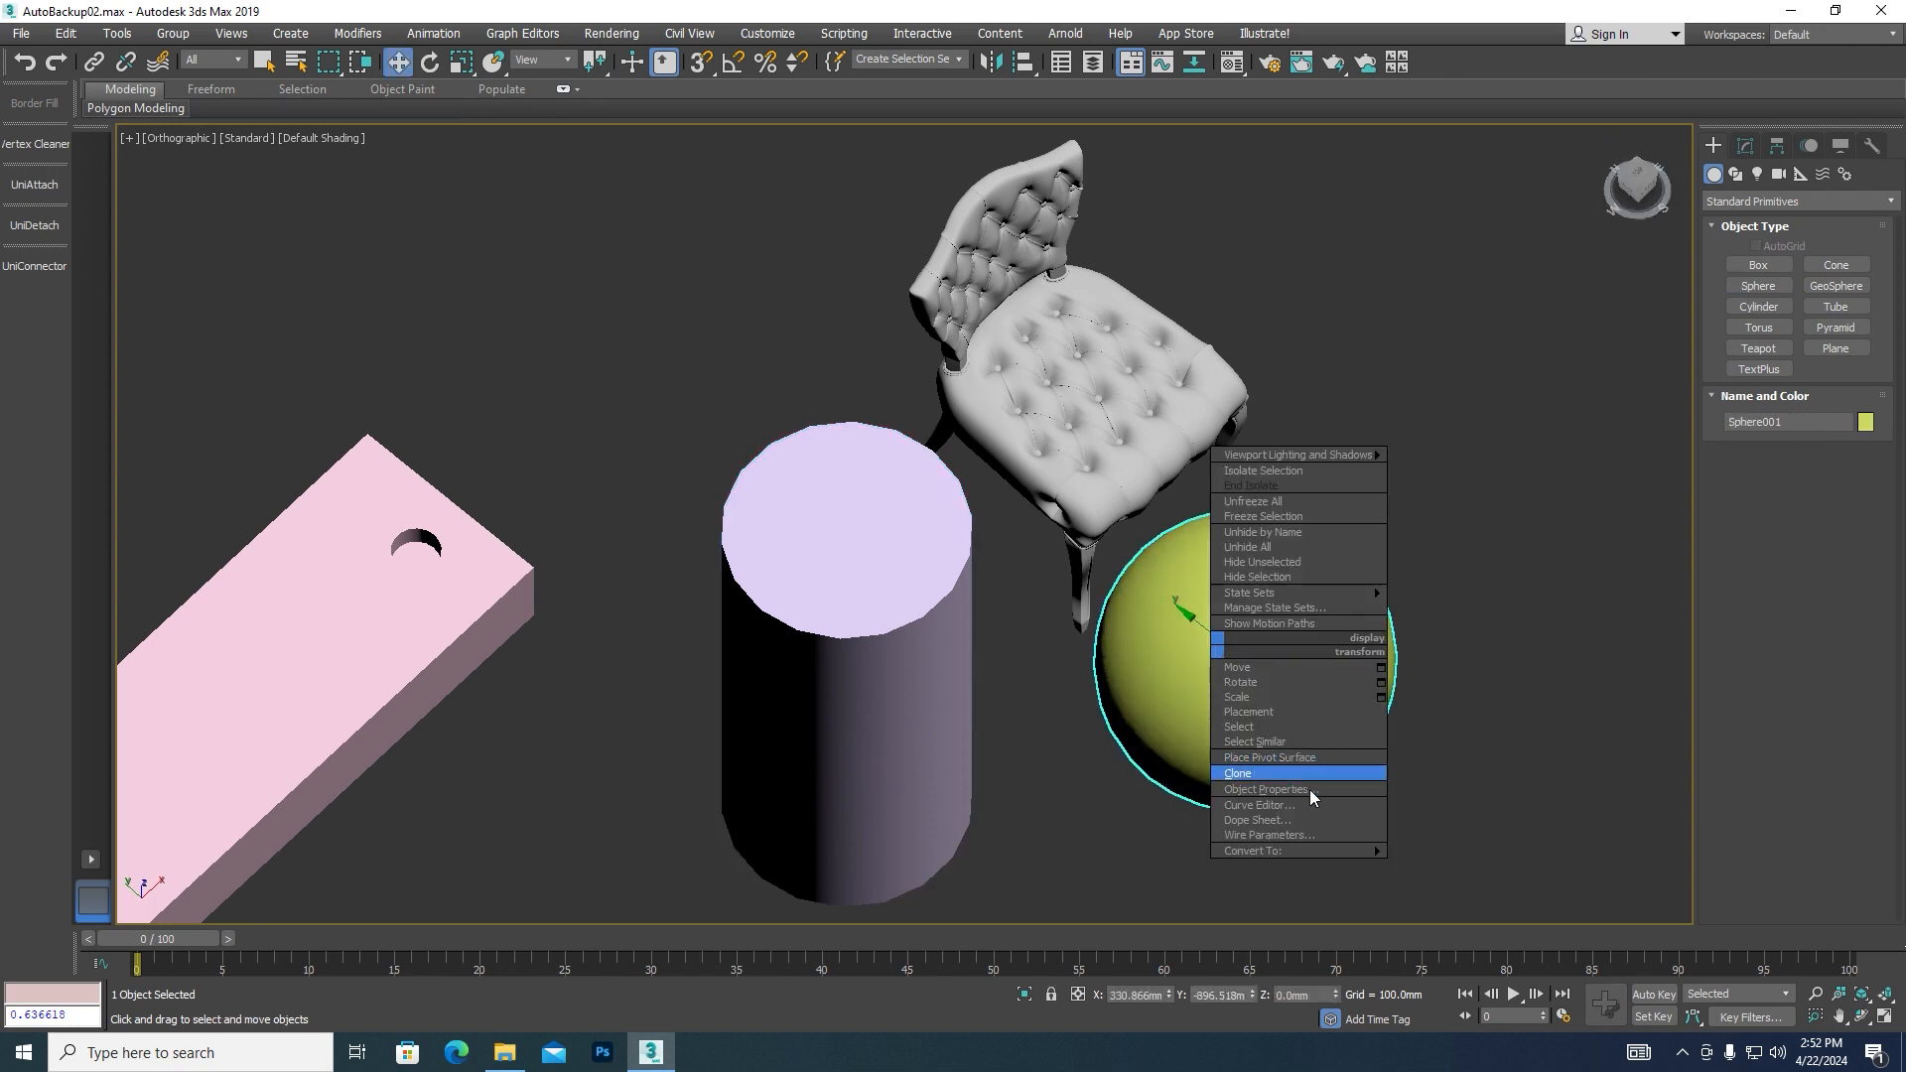
mouse_move(1296, 851)
left_click(1483, 865)
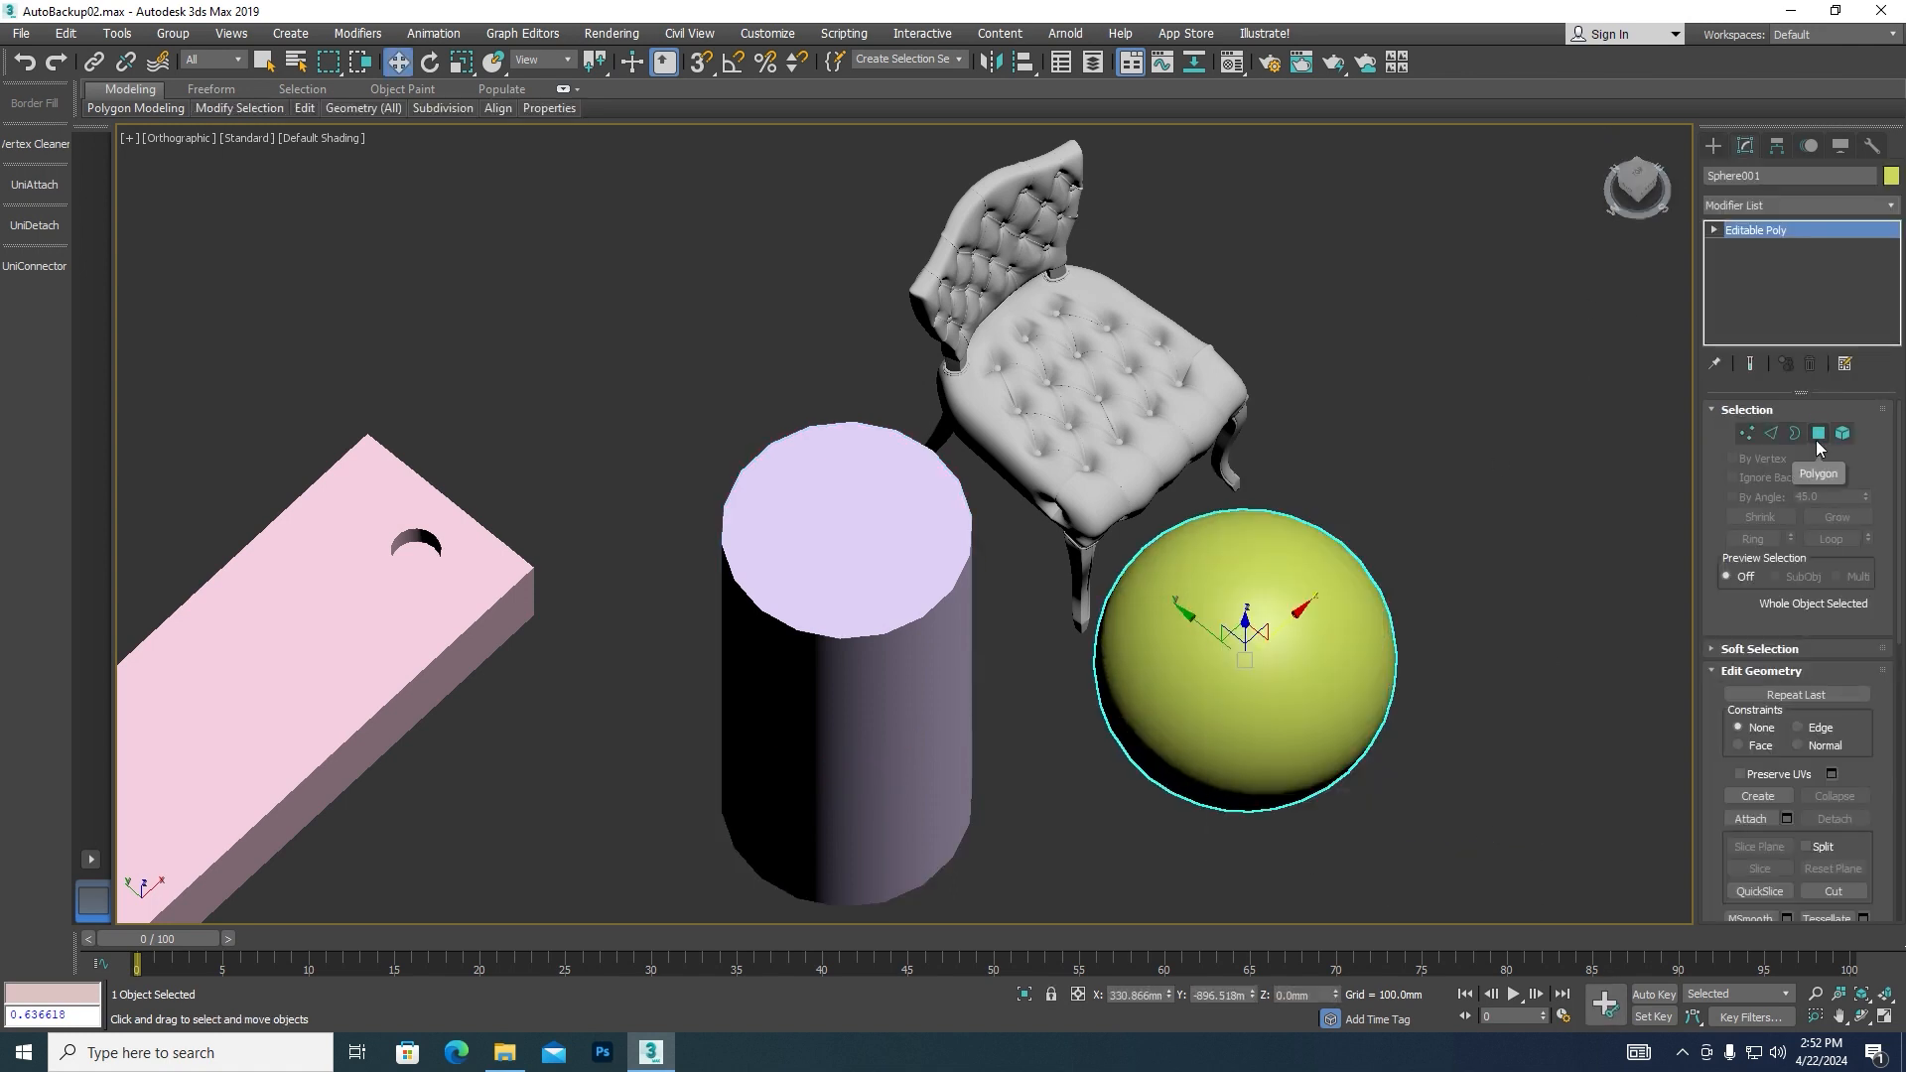
Delete four polygons from the front of the sphere: two stacked ones, one beside them and one below.
key("4")
left_click(1263, 710)
middle_click_drag(1266, 709, 1263, 698, "alt")
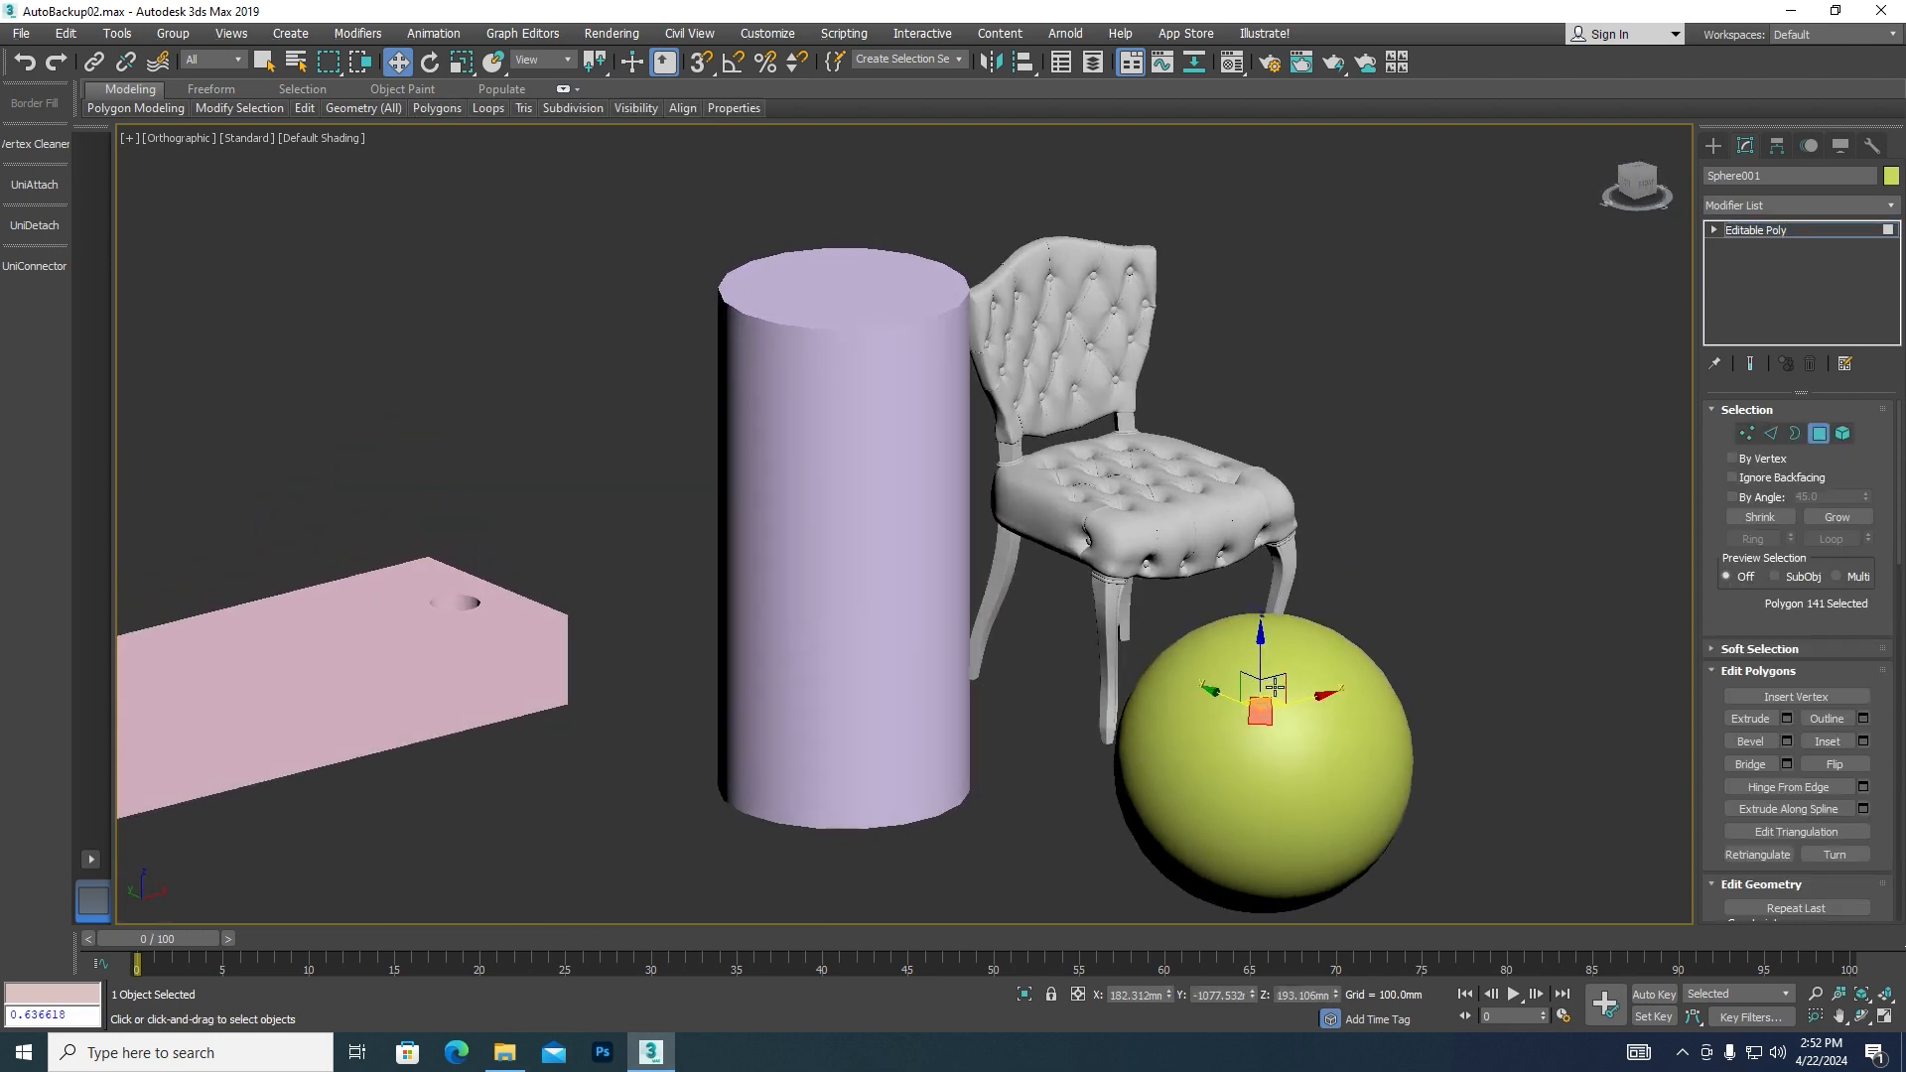
key("Delete")
scroll(1270, 700, "up", 5)
left_click(1245, 727)
key("Delete")
left_click(1343, 693)
key("Delete")
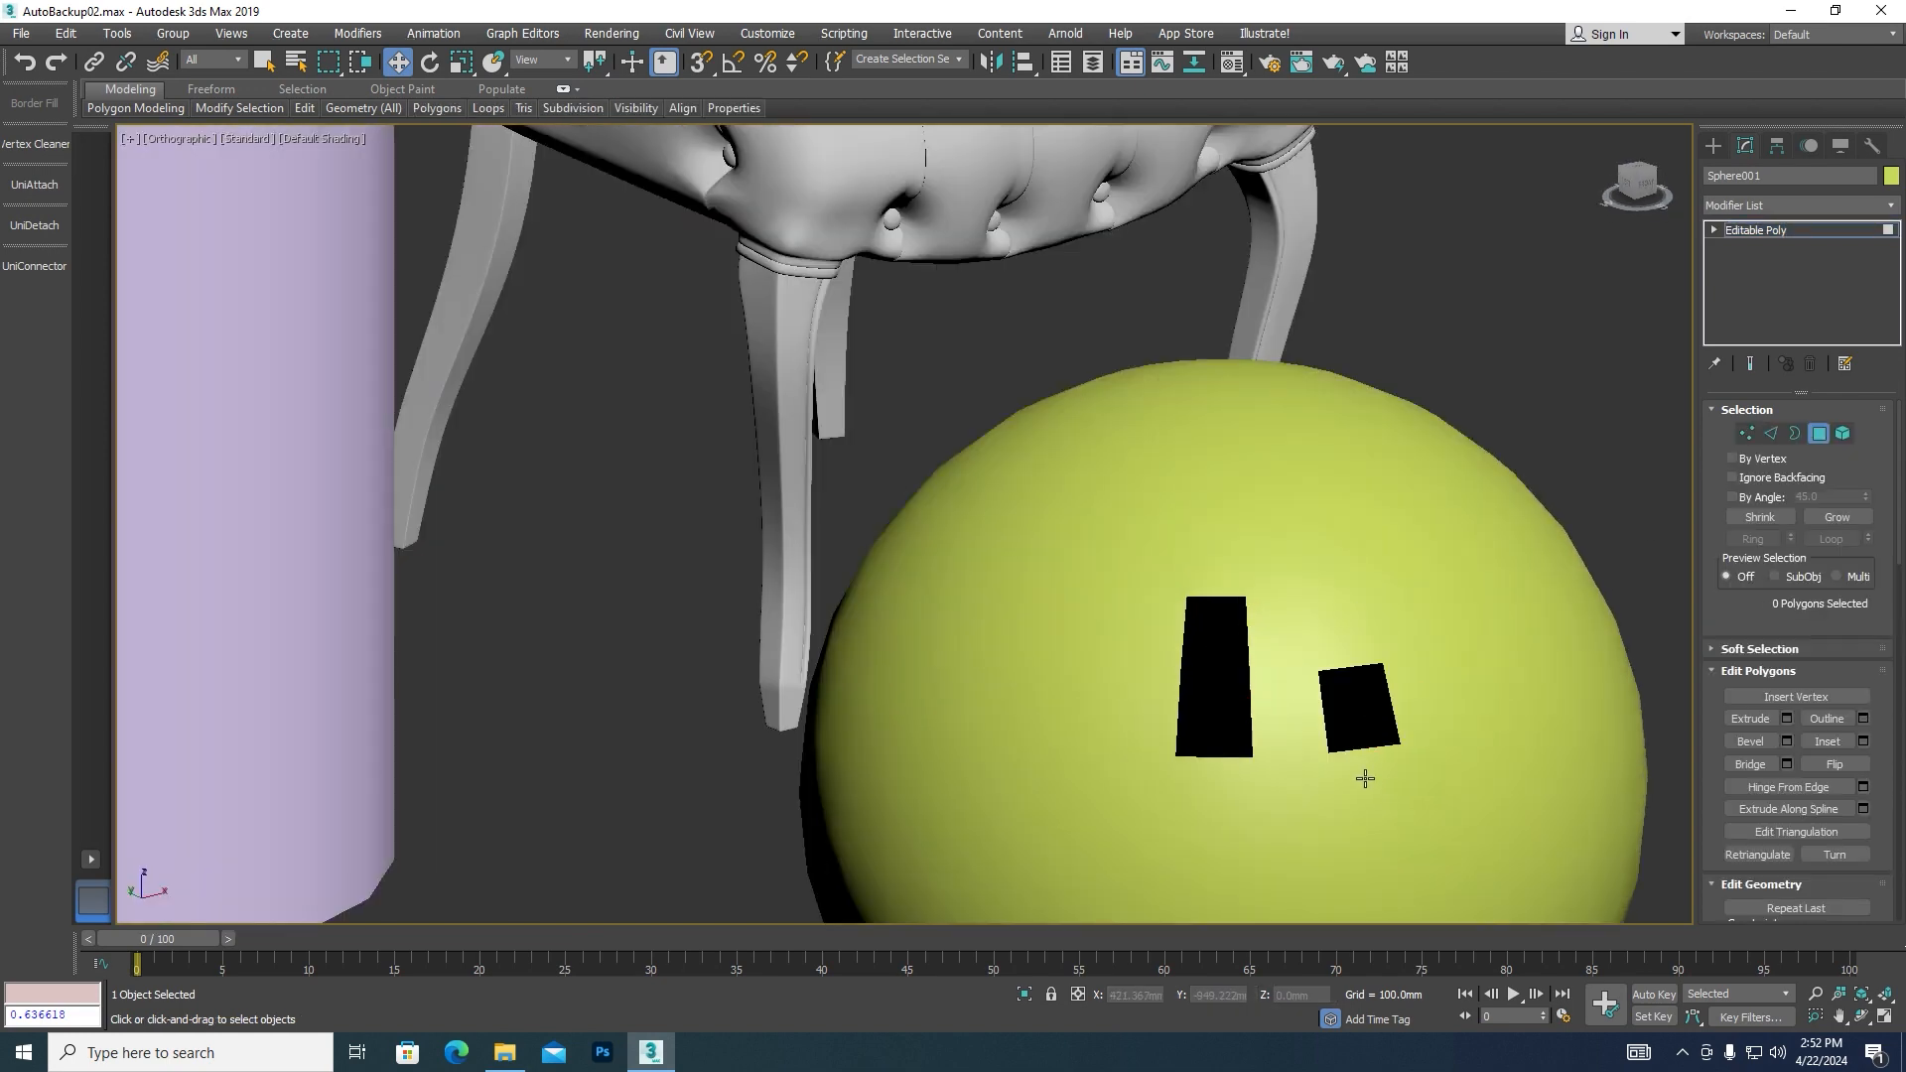
left_click(1353, 821)
scroll(1265, 722, "down", 6)
key("Delete")
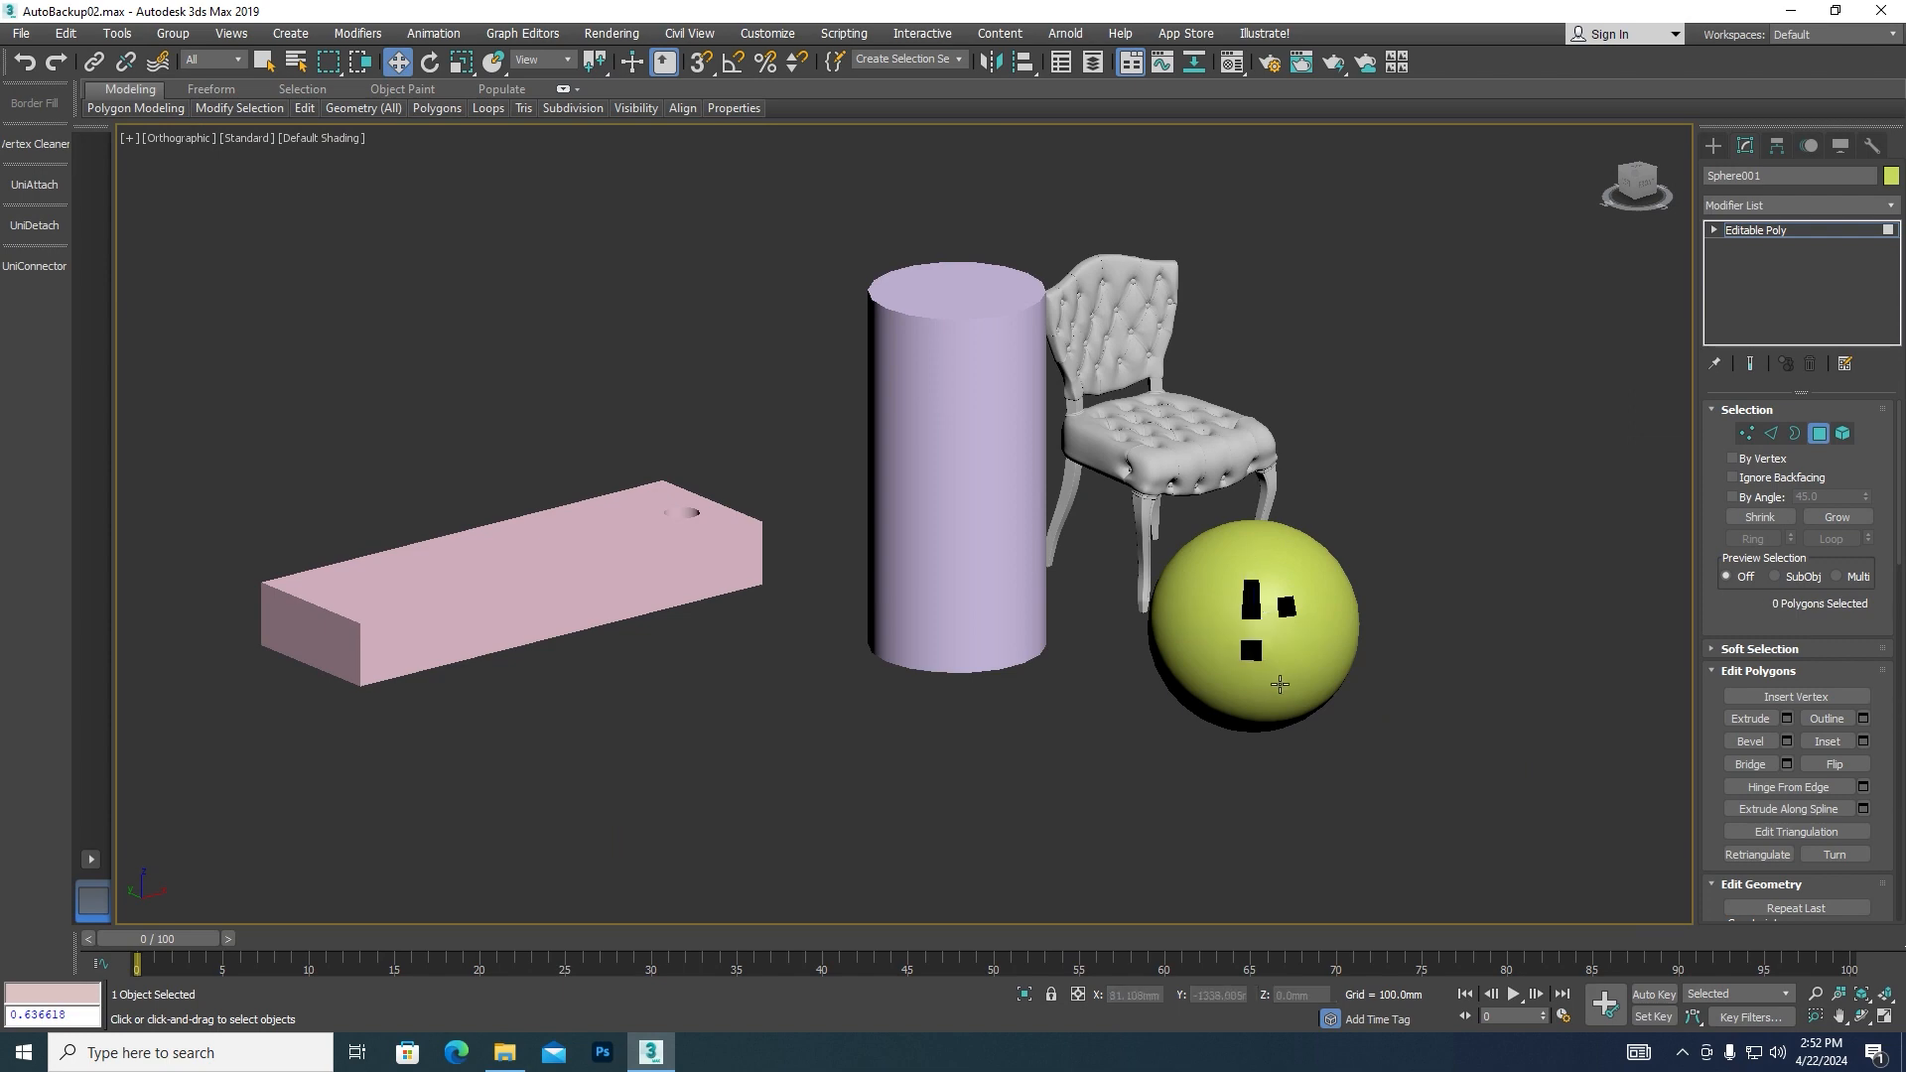
Show edged faces, select two diagonally opposite corner vertices of the sphere's lowest square hole and apply Border Fill.
scroll(1253, 654, "up", 5)
left_click(1746, 434)
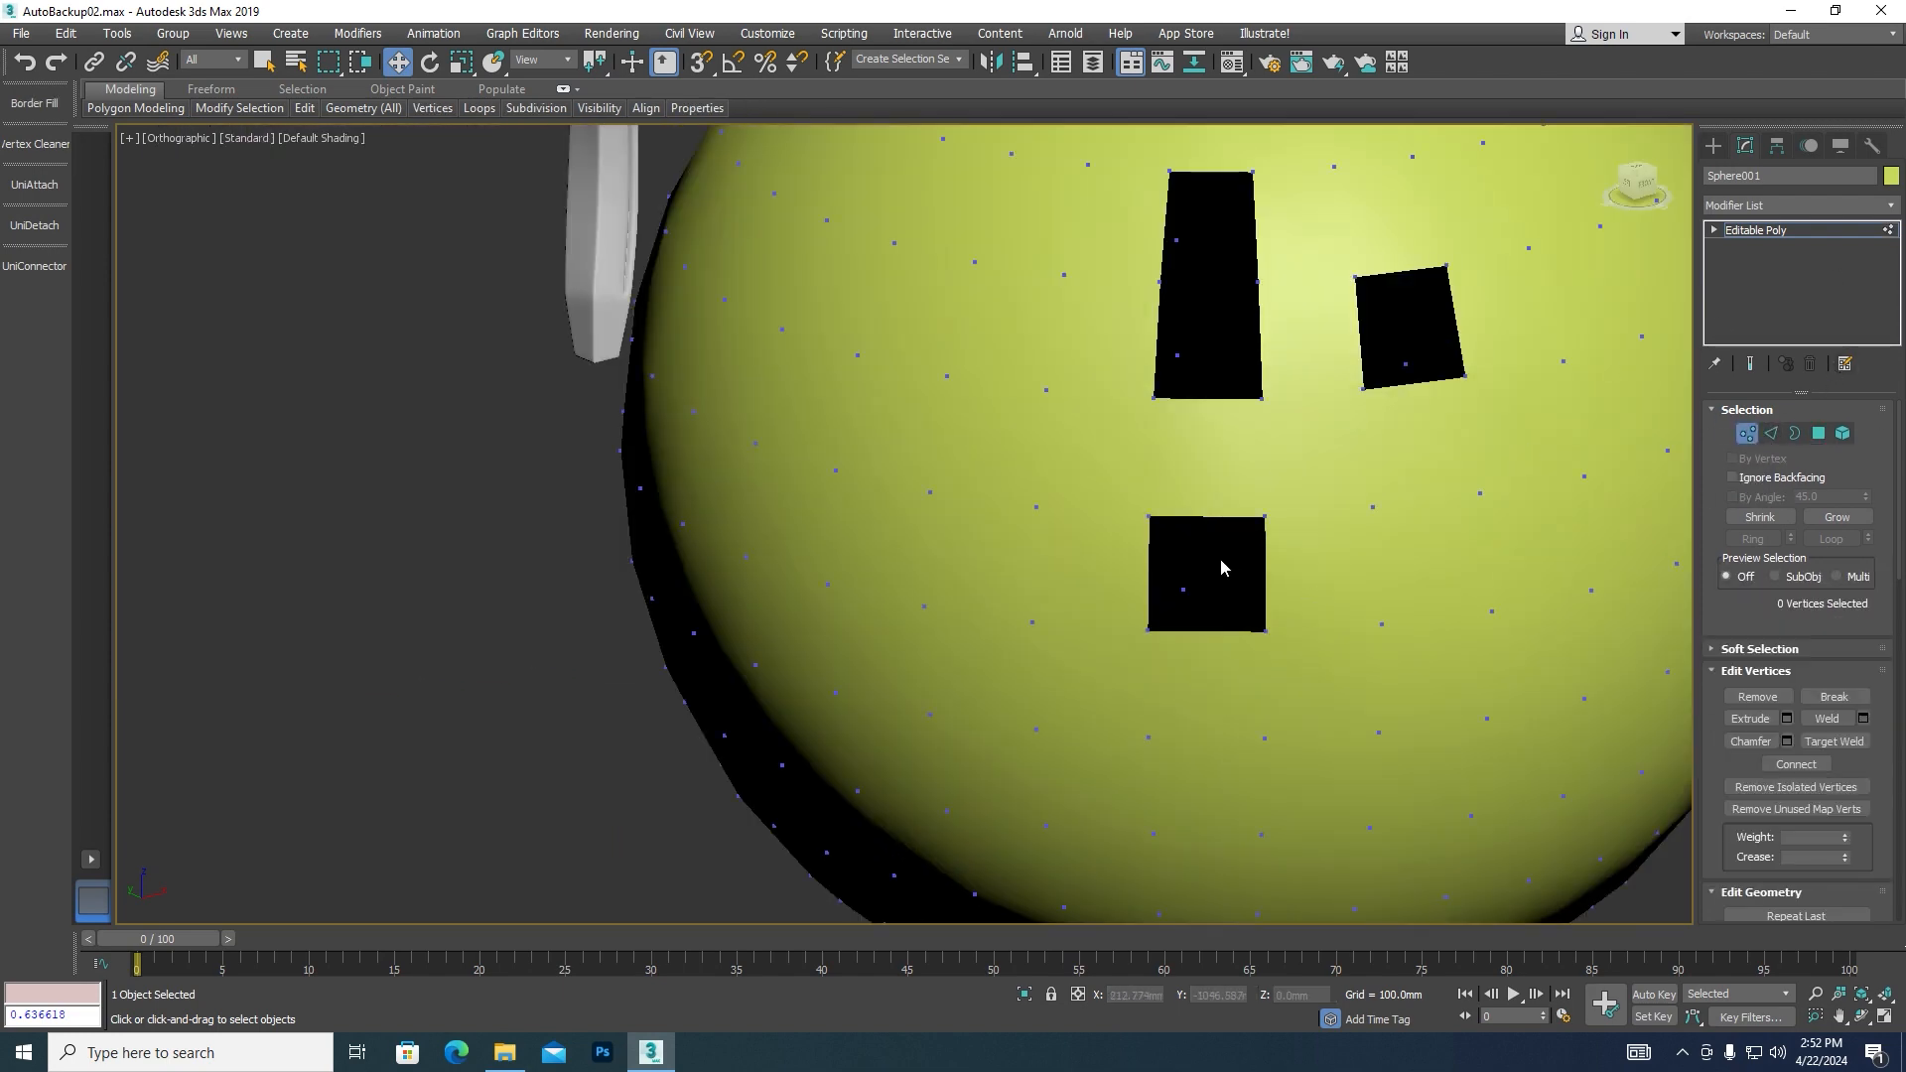
scroll(1219, 558, "up", 4)
left_click(1302, 481)
scroll(1314, 602, "down", 4)
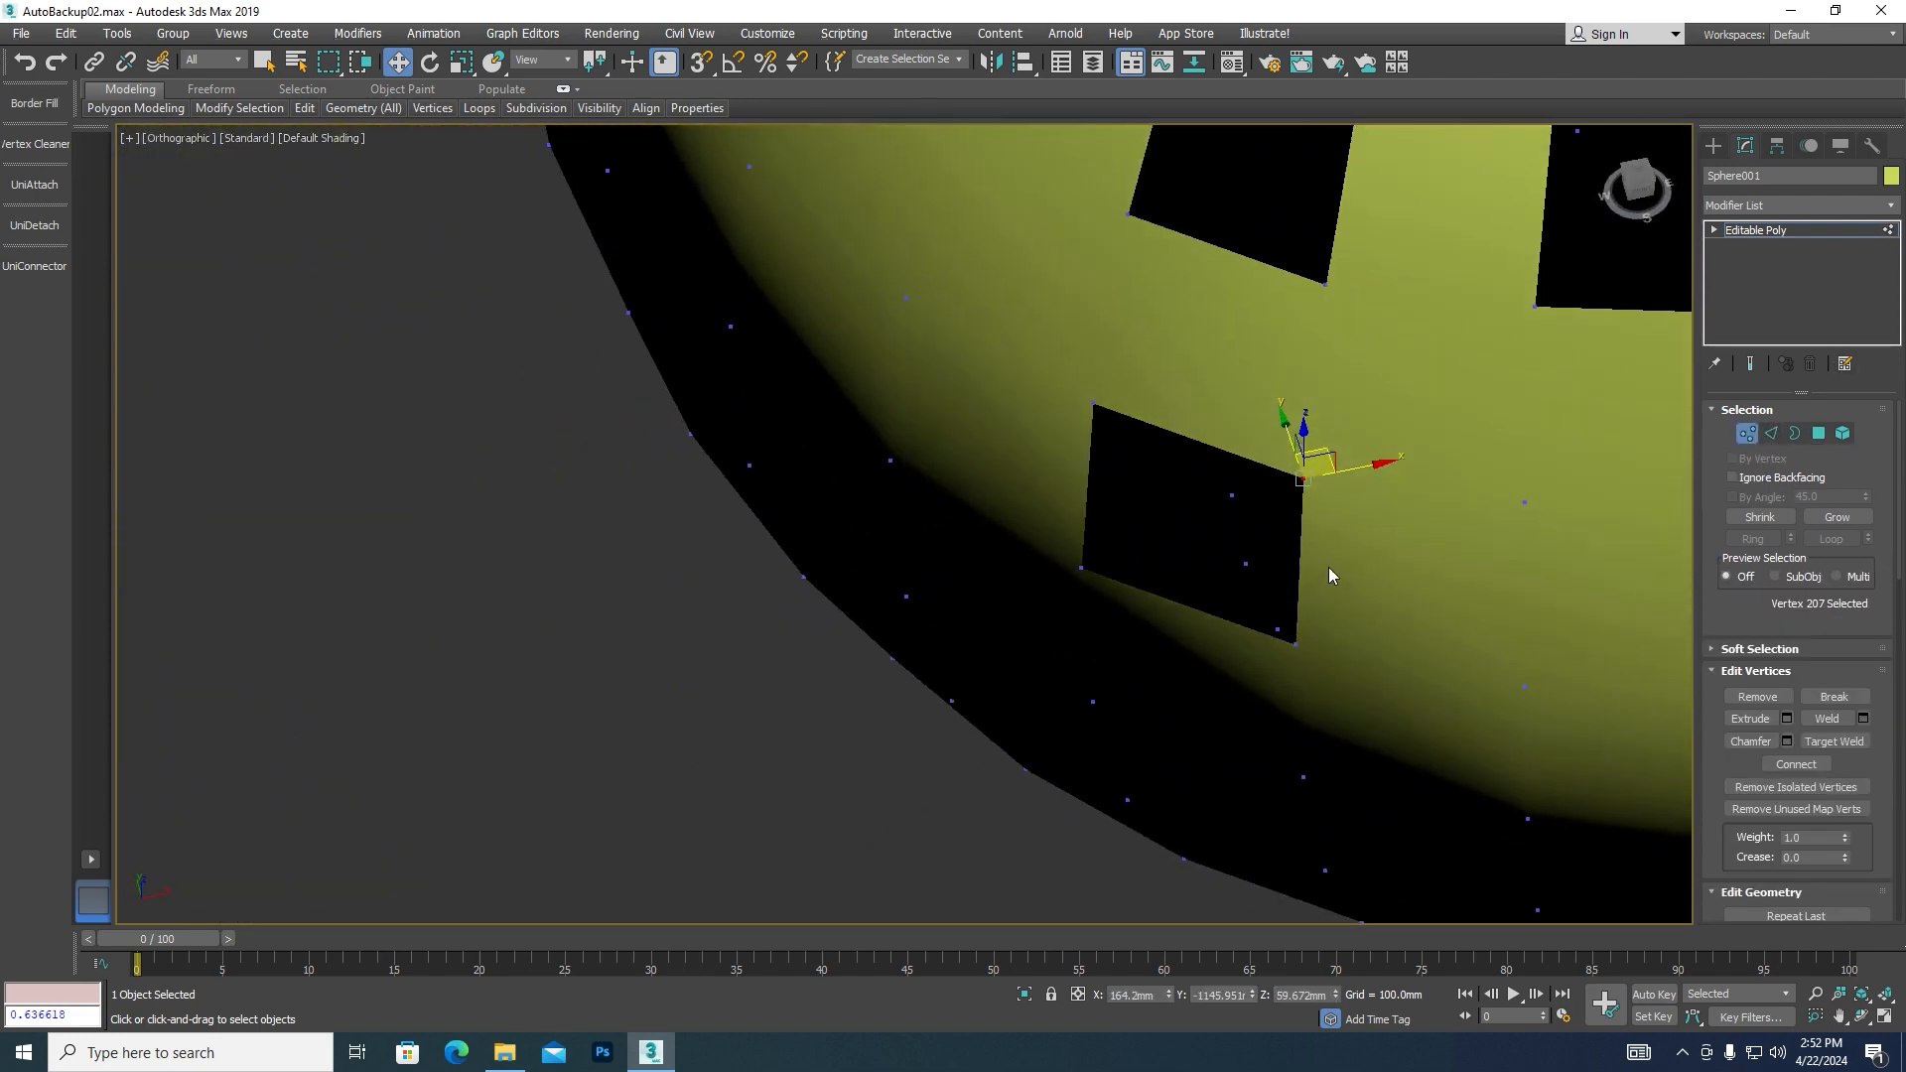
key("F3")
left_click_drag(1329, 476, 1264, 520)
key("ctrl+z")
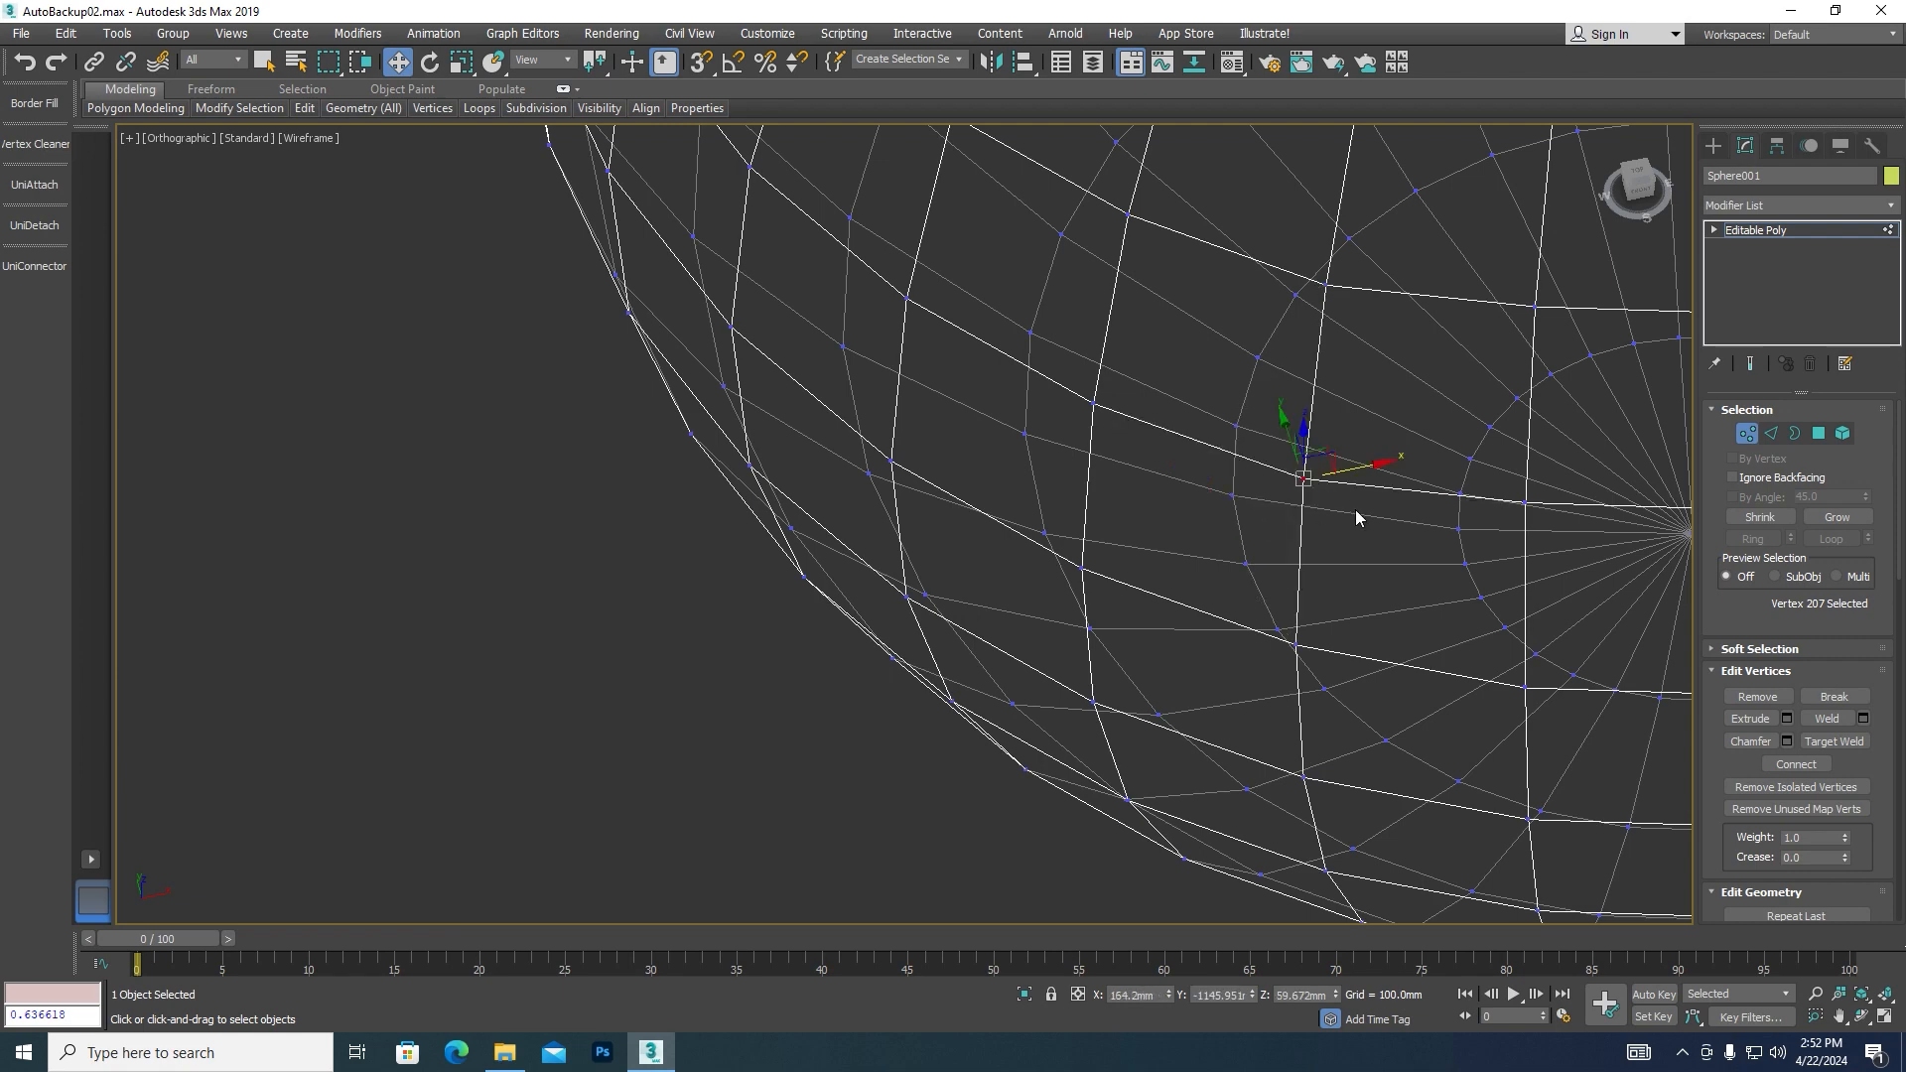
key("F3")
scroll(1102, 576, "up", 2)
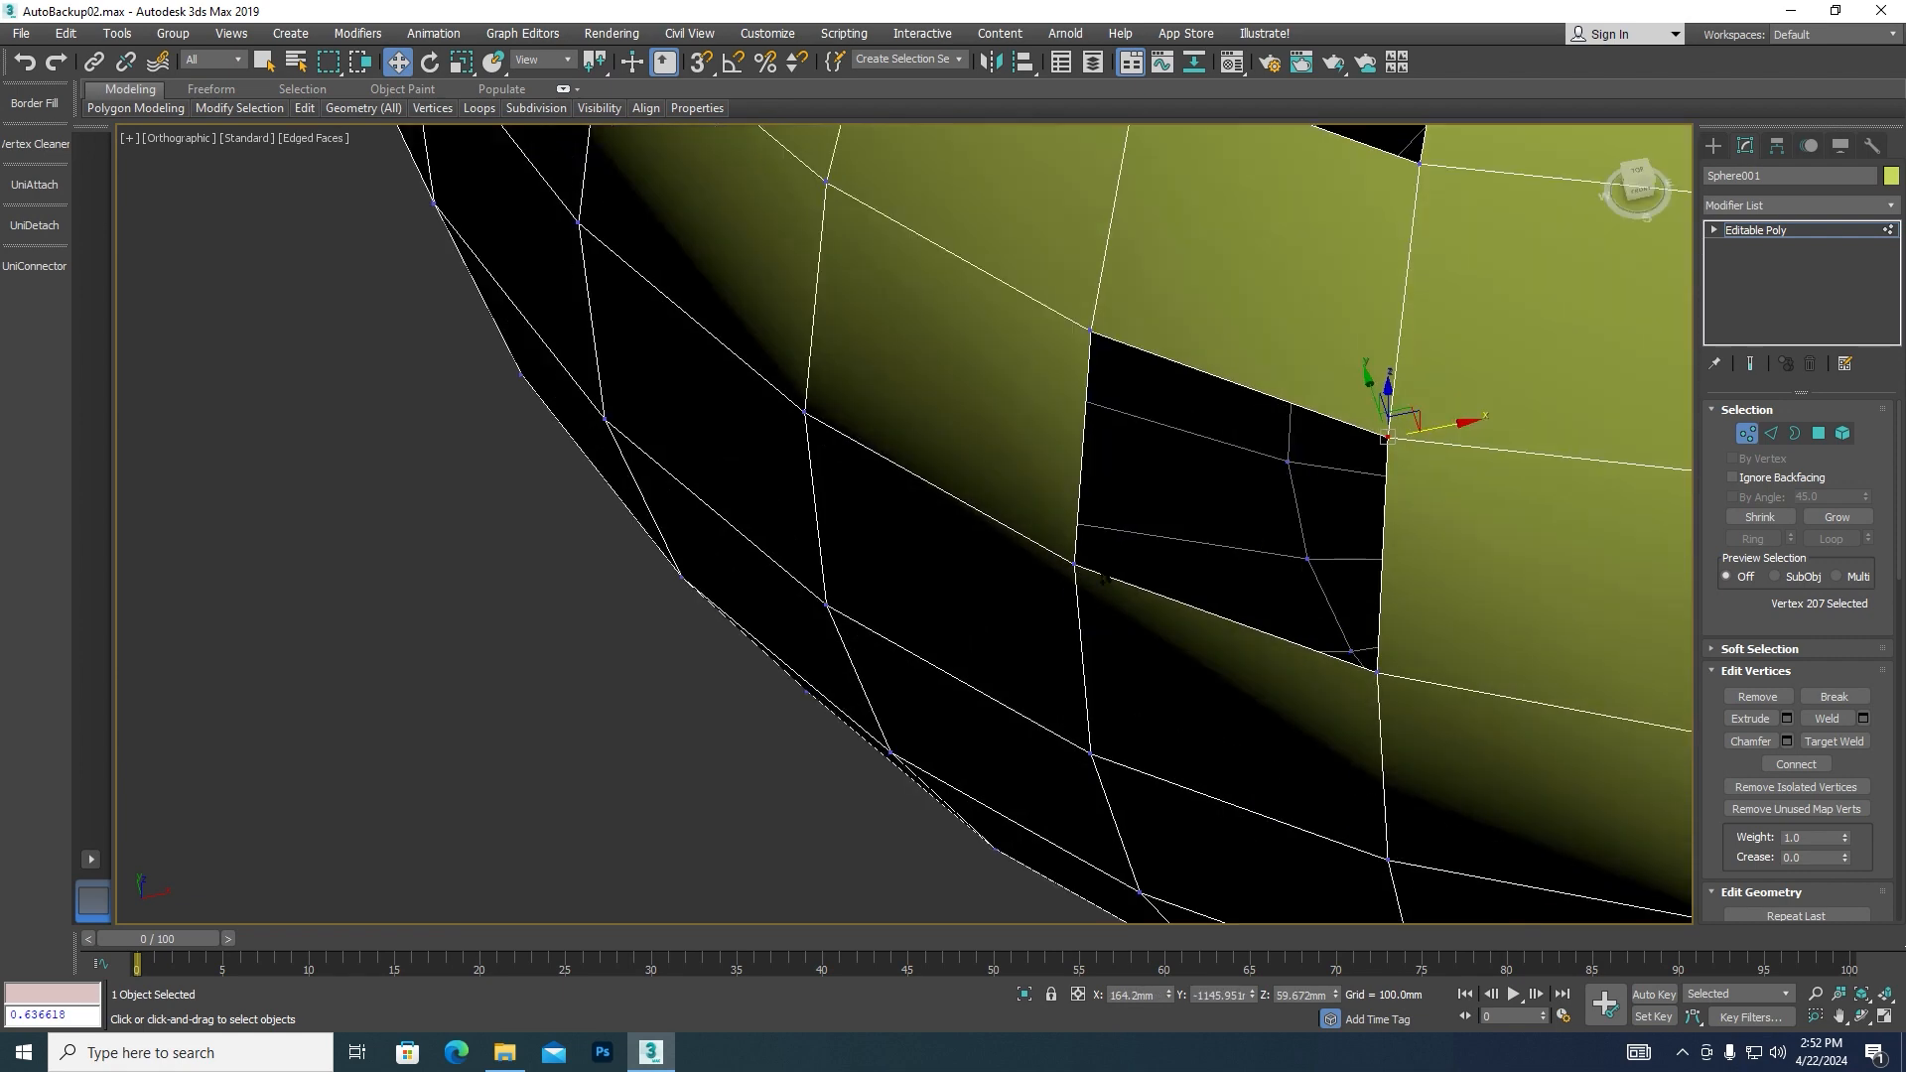
left_click(1081, 567, "ctrl")
left_click(40, 108)
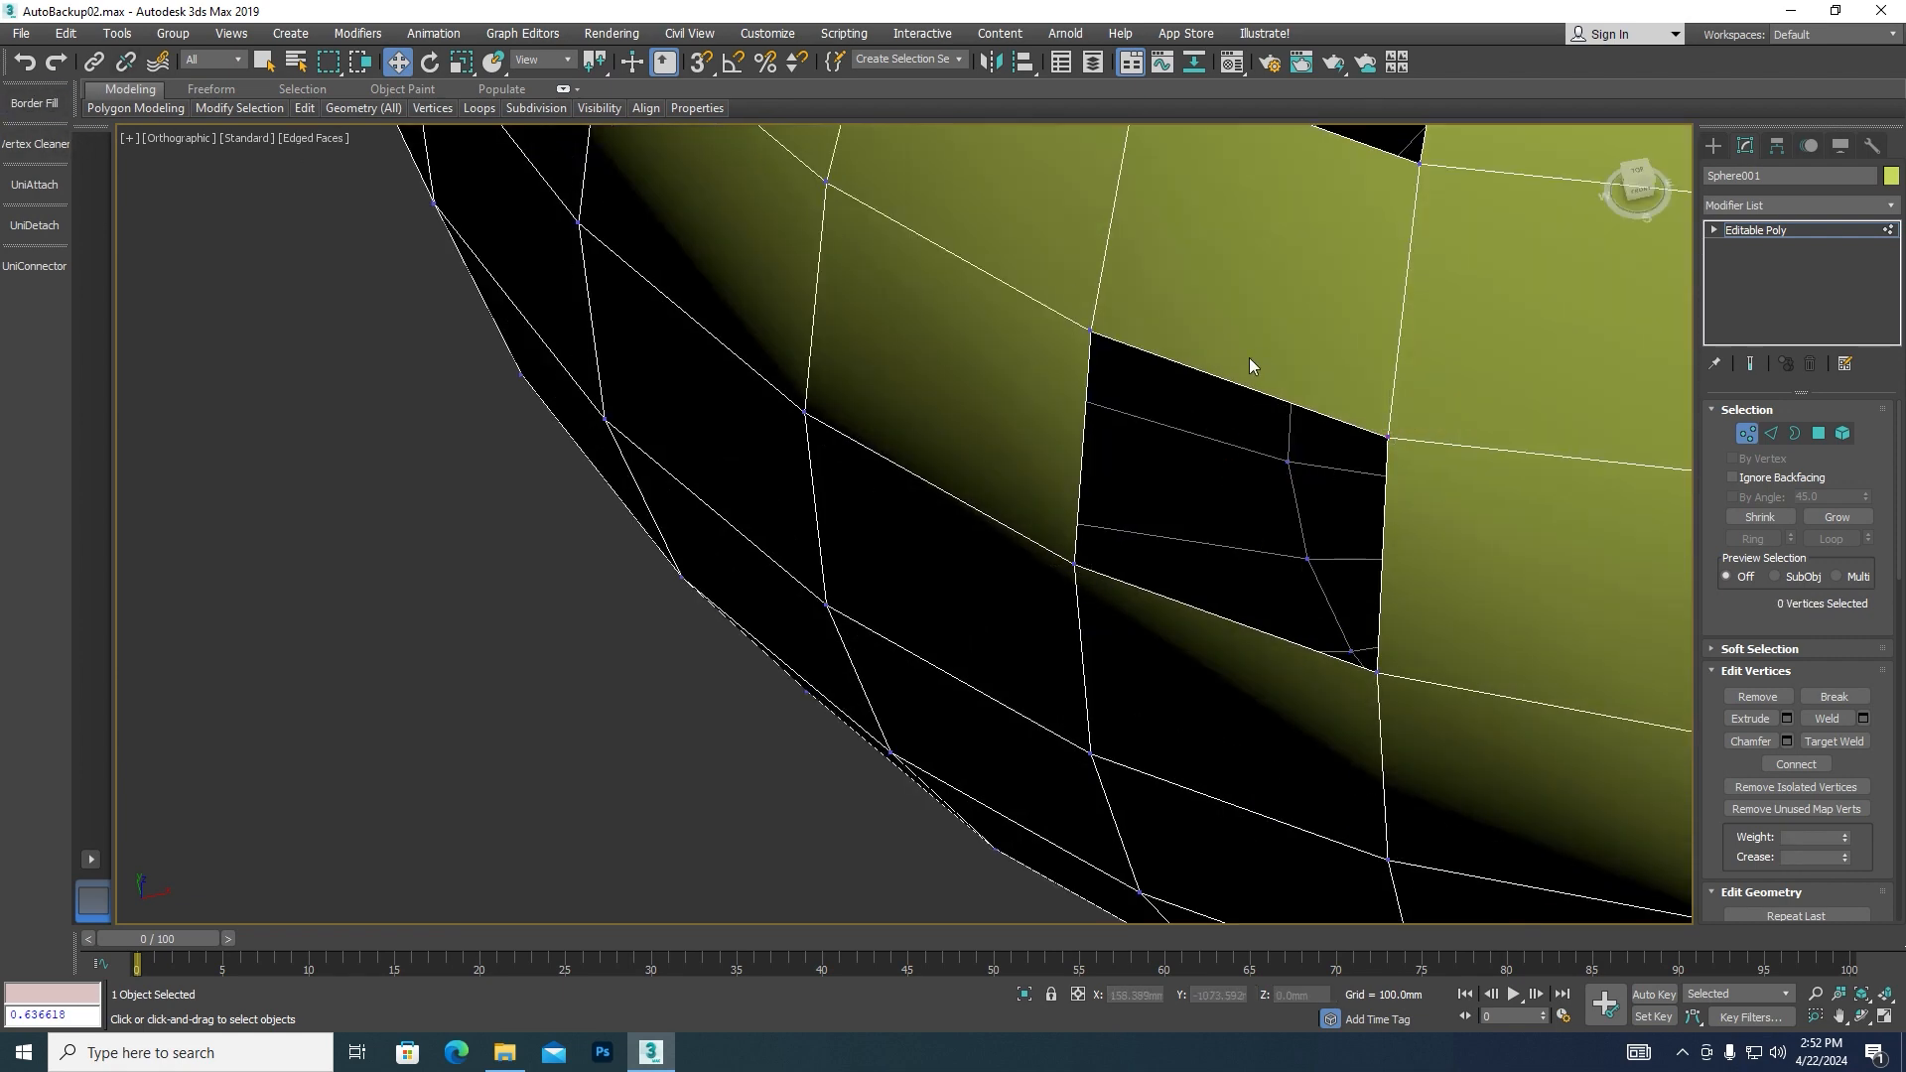
Select the middle vertex on each long side of the sphere's two-polygon hole, apply Border Fill and leave vertex editing.
scroll(1084, 418, "down", 5)
middle_click_drag(1141, 492, 1042, 502, "alt")
scroll(1042, 503, "down", 5)
scroll(1223, 273, "up", 5)
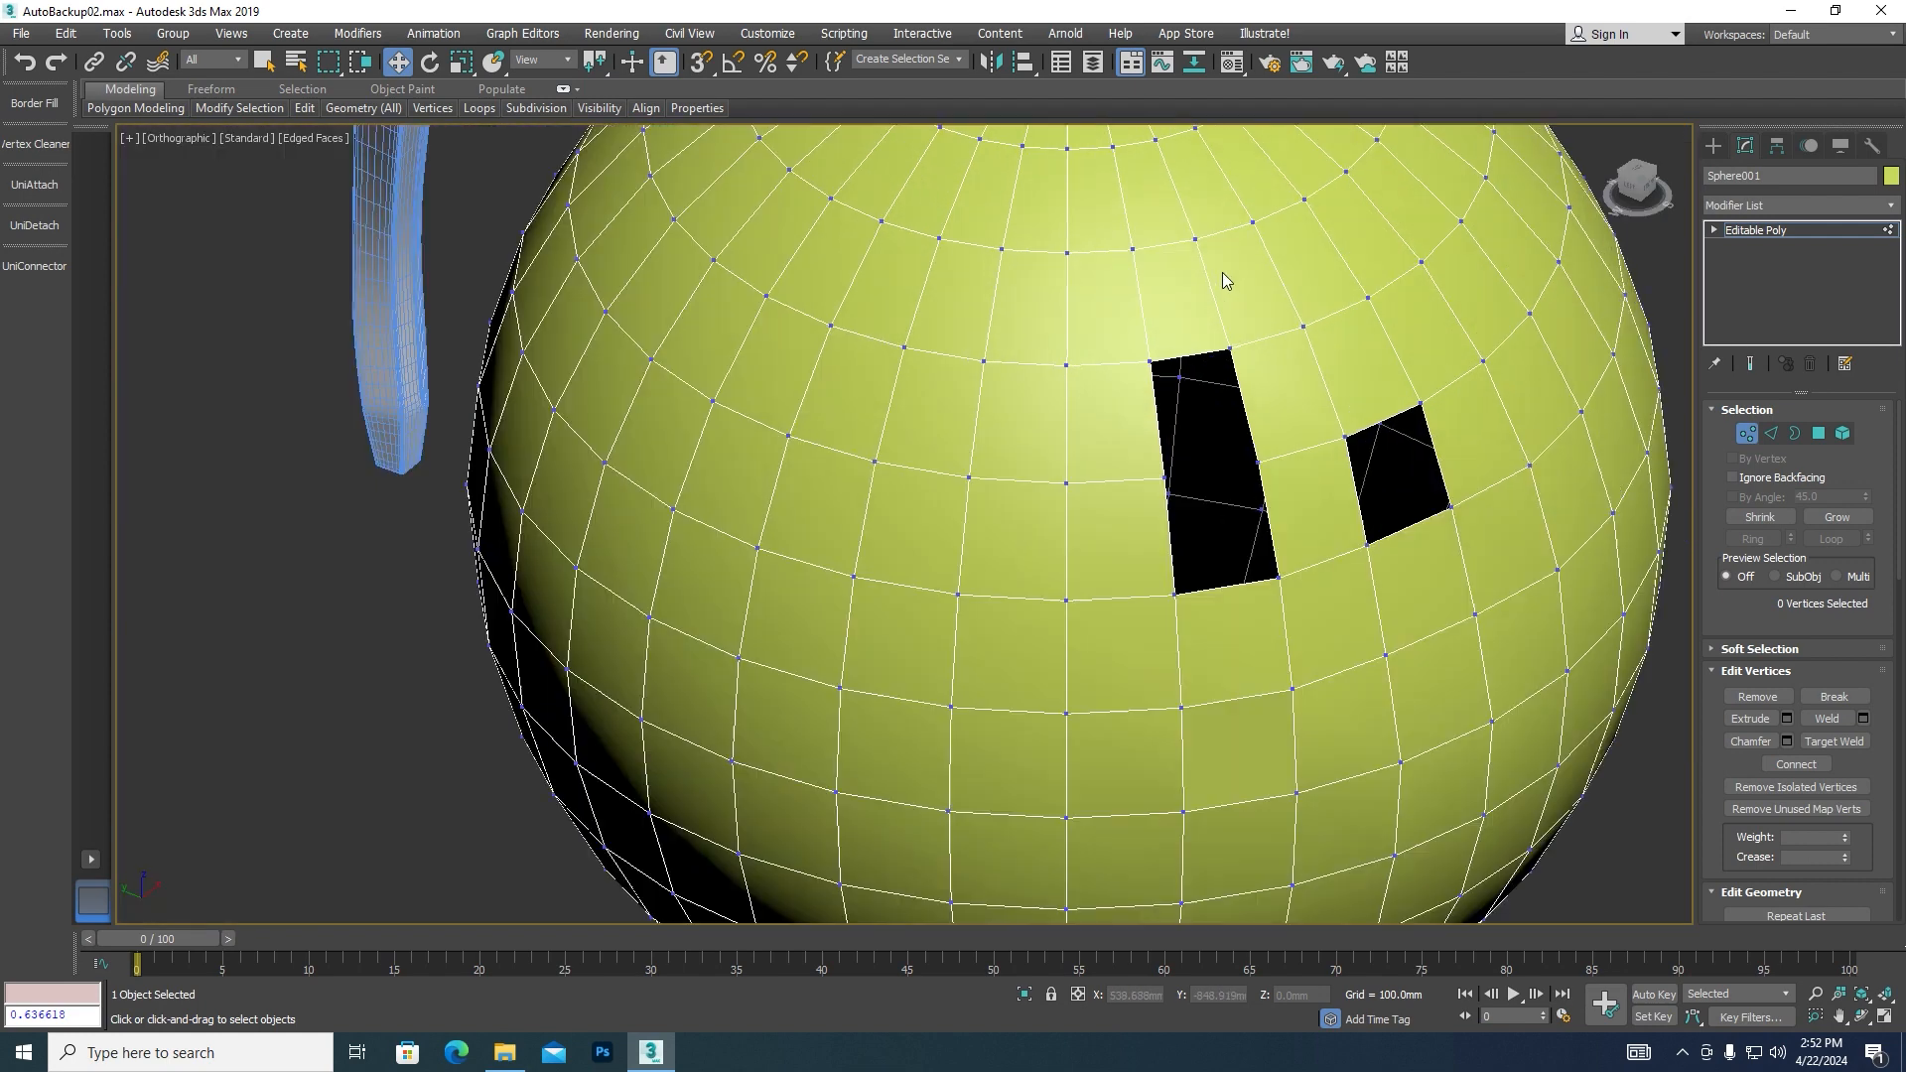
left_click(1257, 464)
scroll(1201, 482, "up", 4)
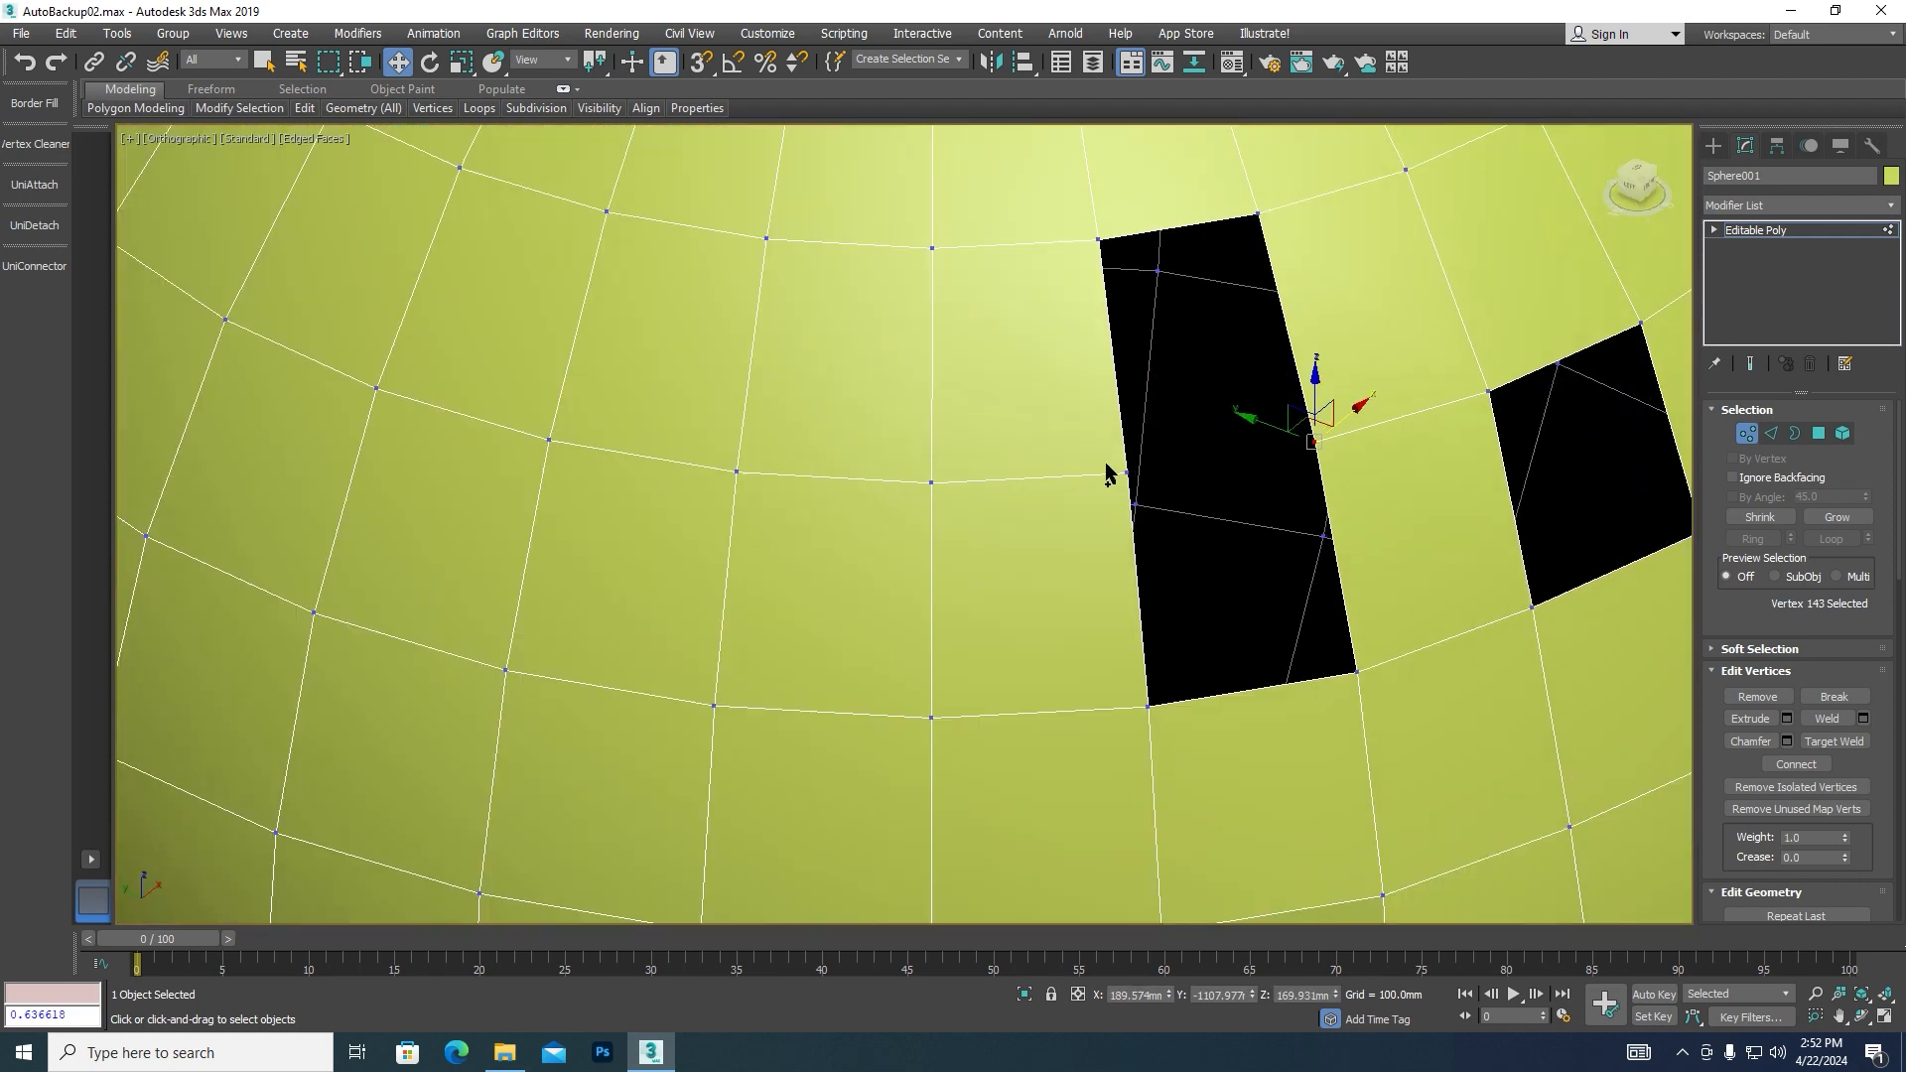
left_click(1126, 473, "ctrl")
left_click(39, 107)
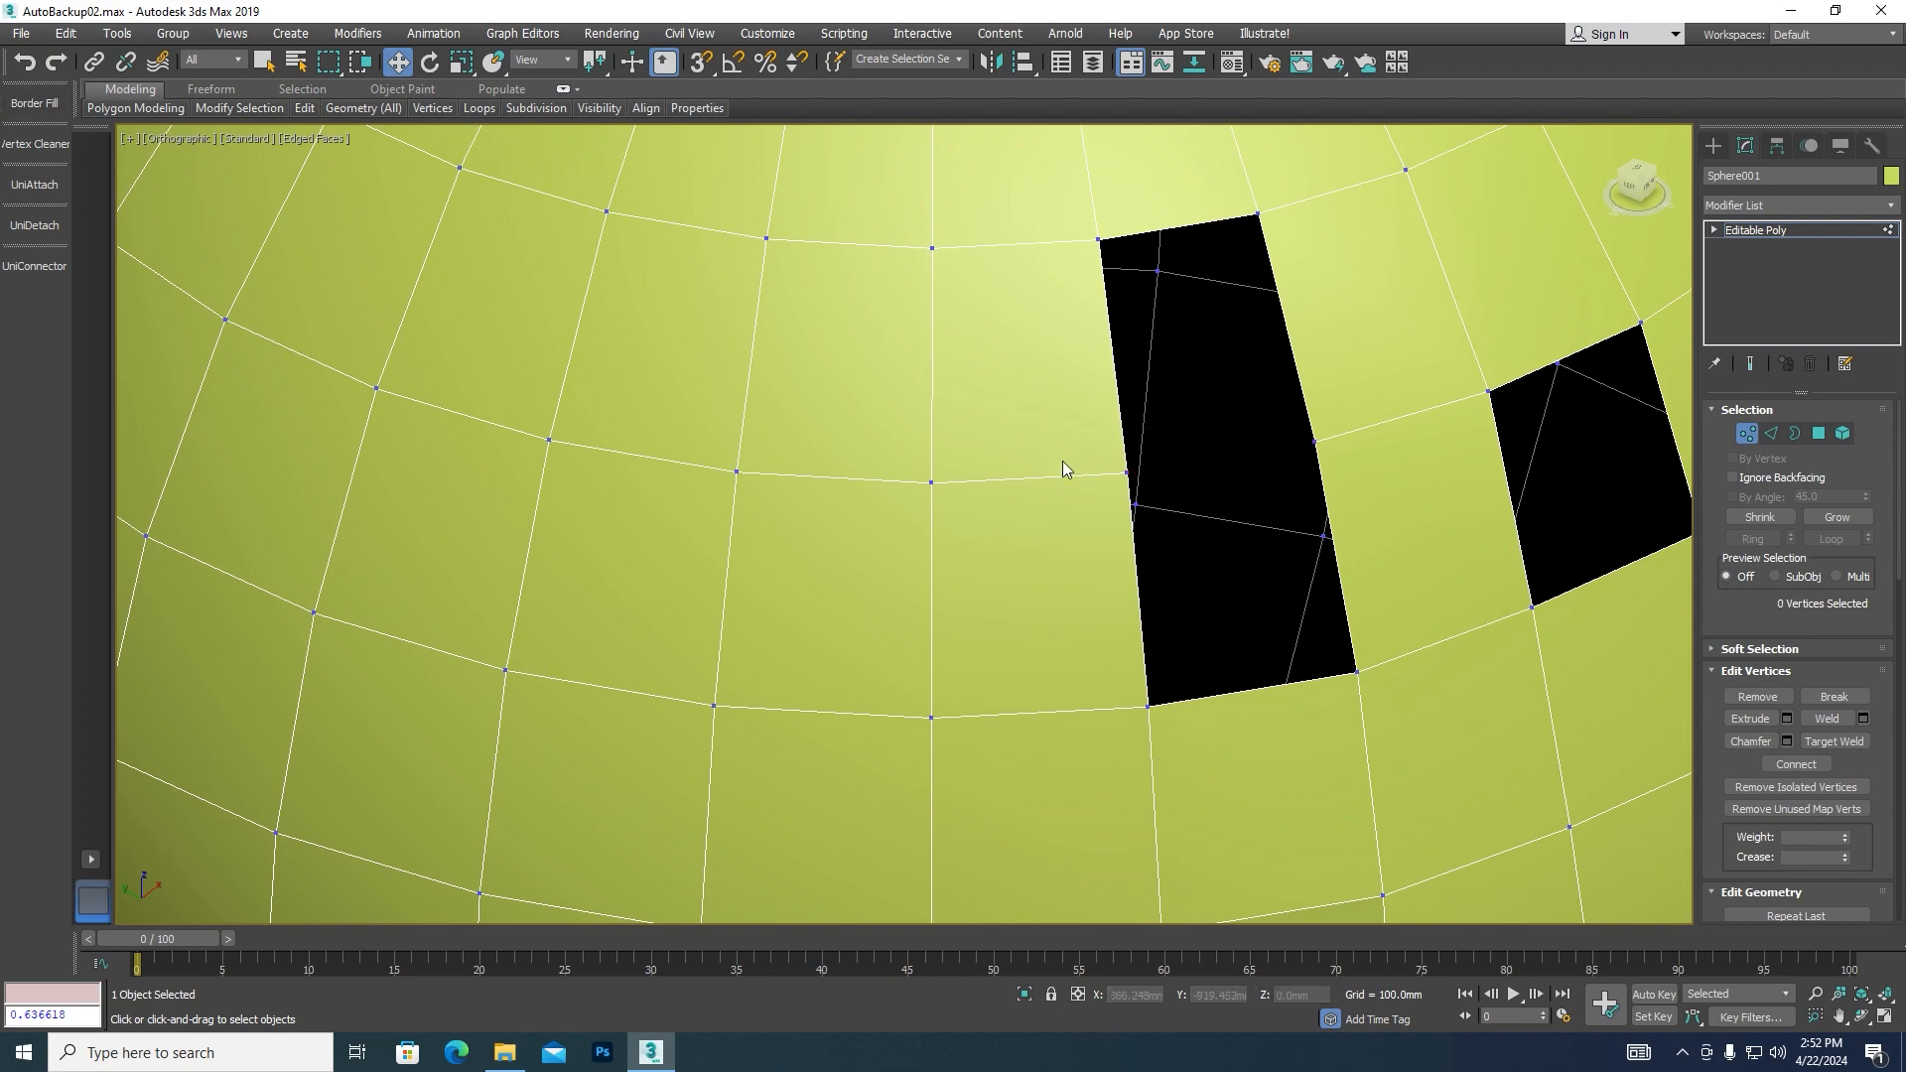
scroll(1171, 431, "down", 5)
scroll(1211, 419, "up", 4)
middle_click_drag(1158, 486, 1118, 480, "alt")
left_click(1749, 433)
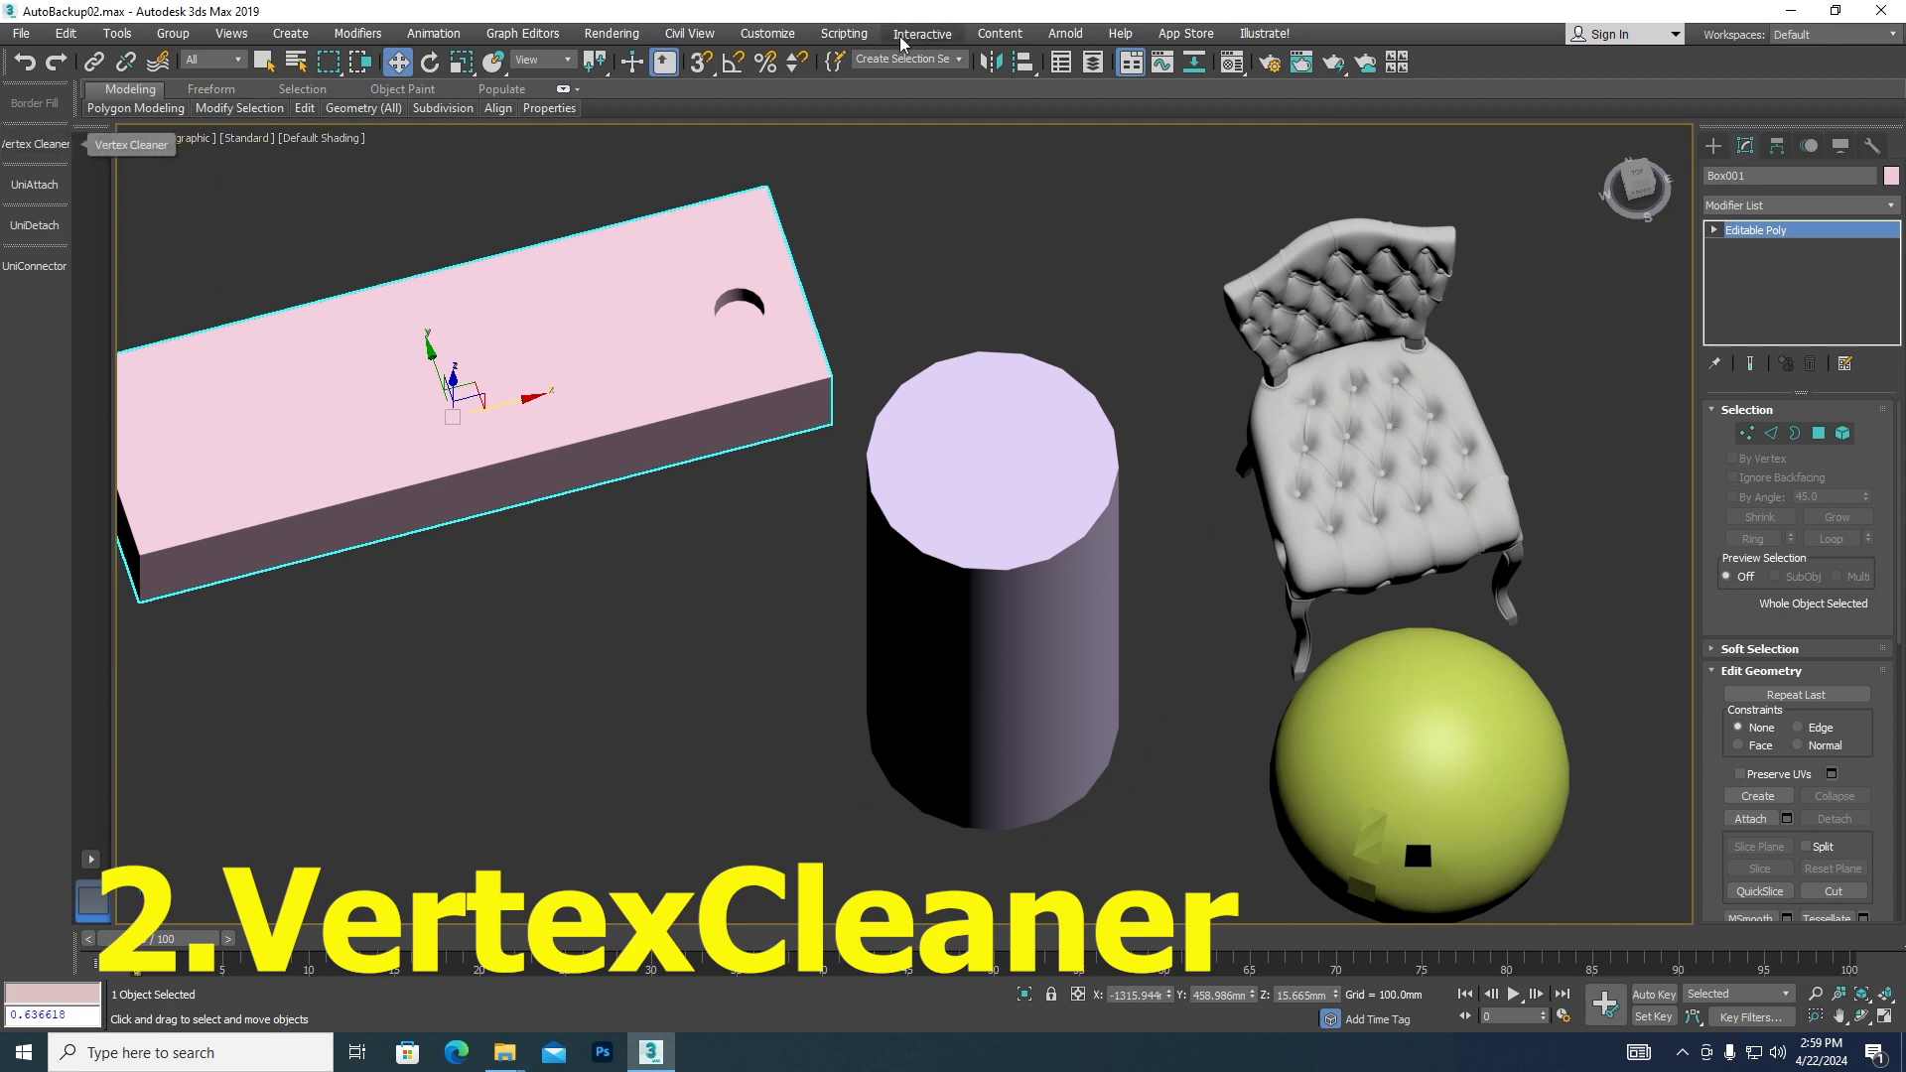
Locate ShivaTools_VertexCleaner.mcr in the Modeling Scripts folder for running a script, and dismiss the file chooser without loading it.
left_click(845, 34)
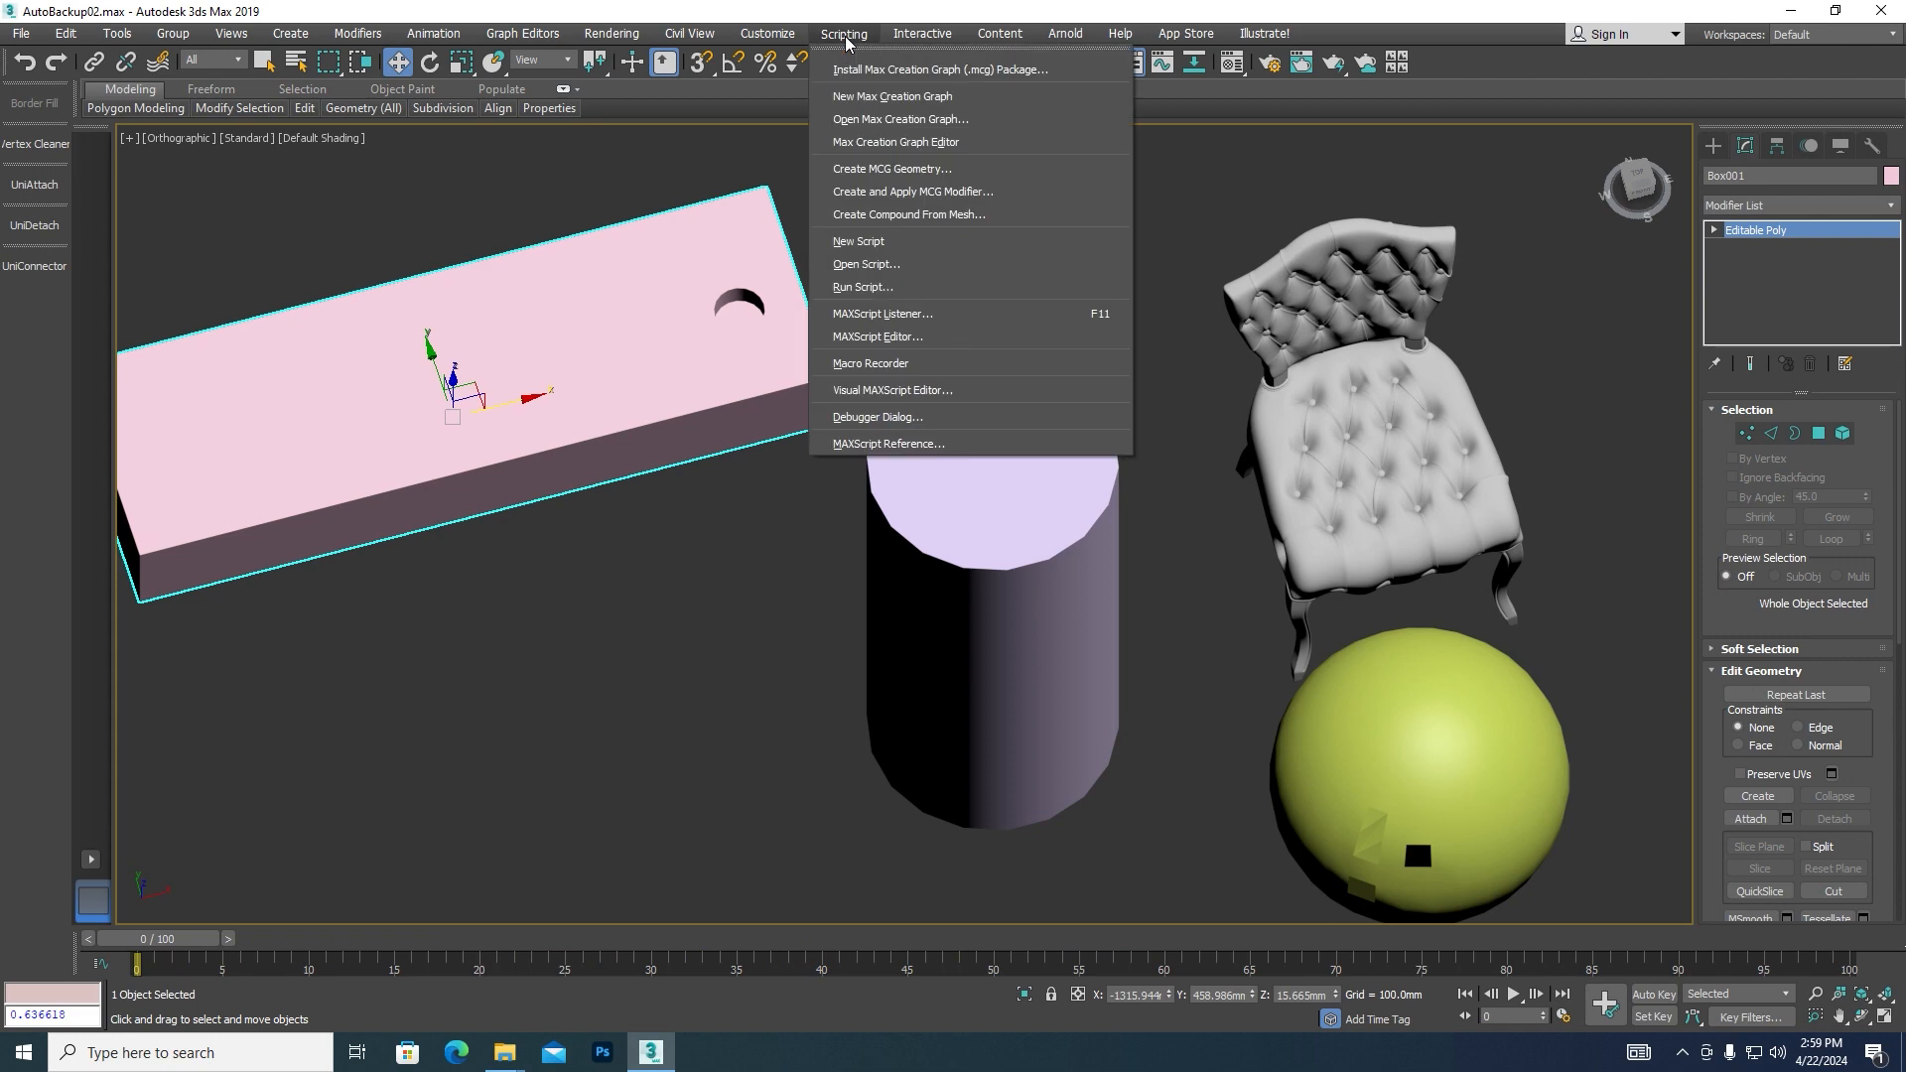
left_click(864, 287)
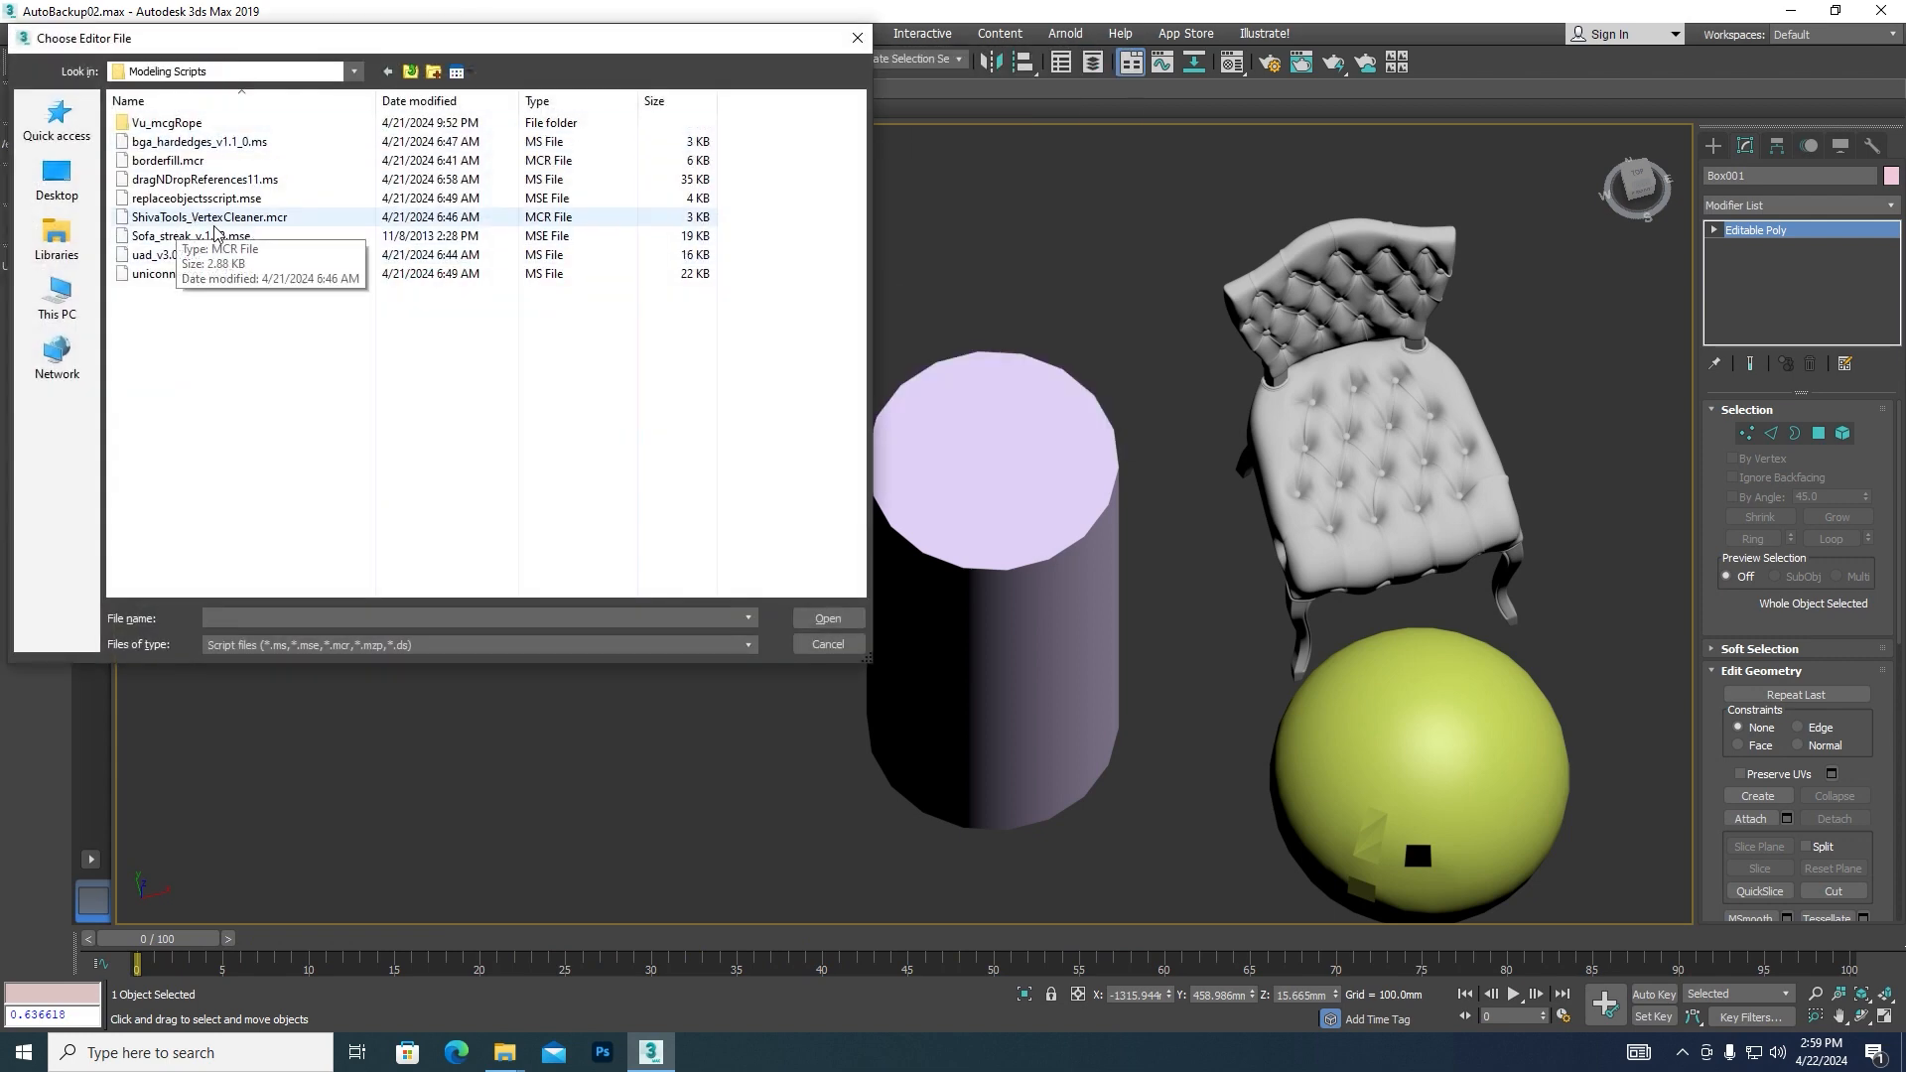
left_click(235, 217)
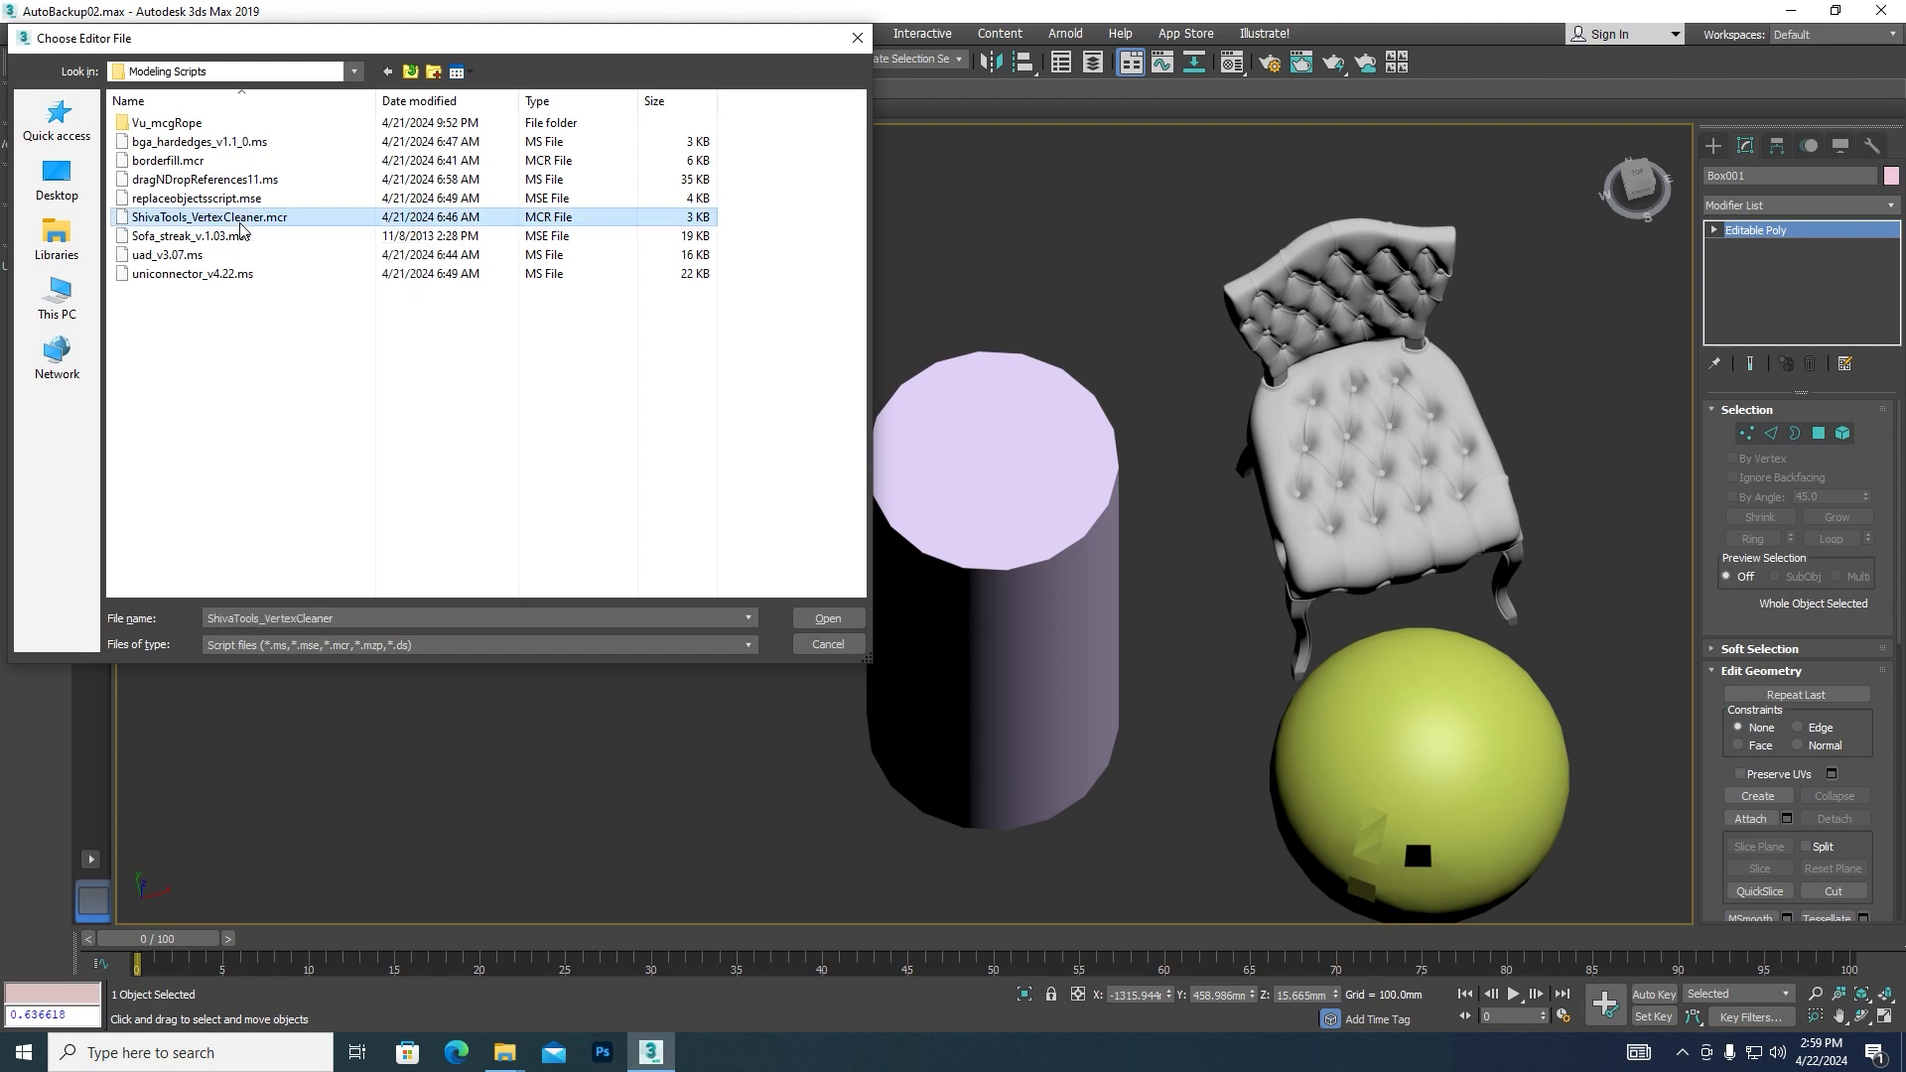
left_click(824, 646)
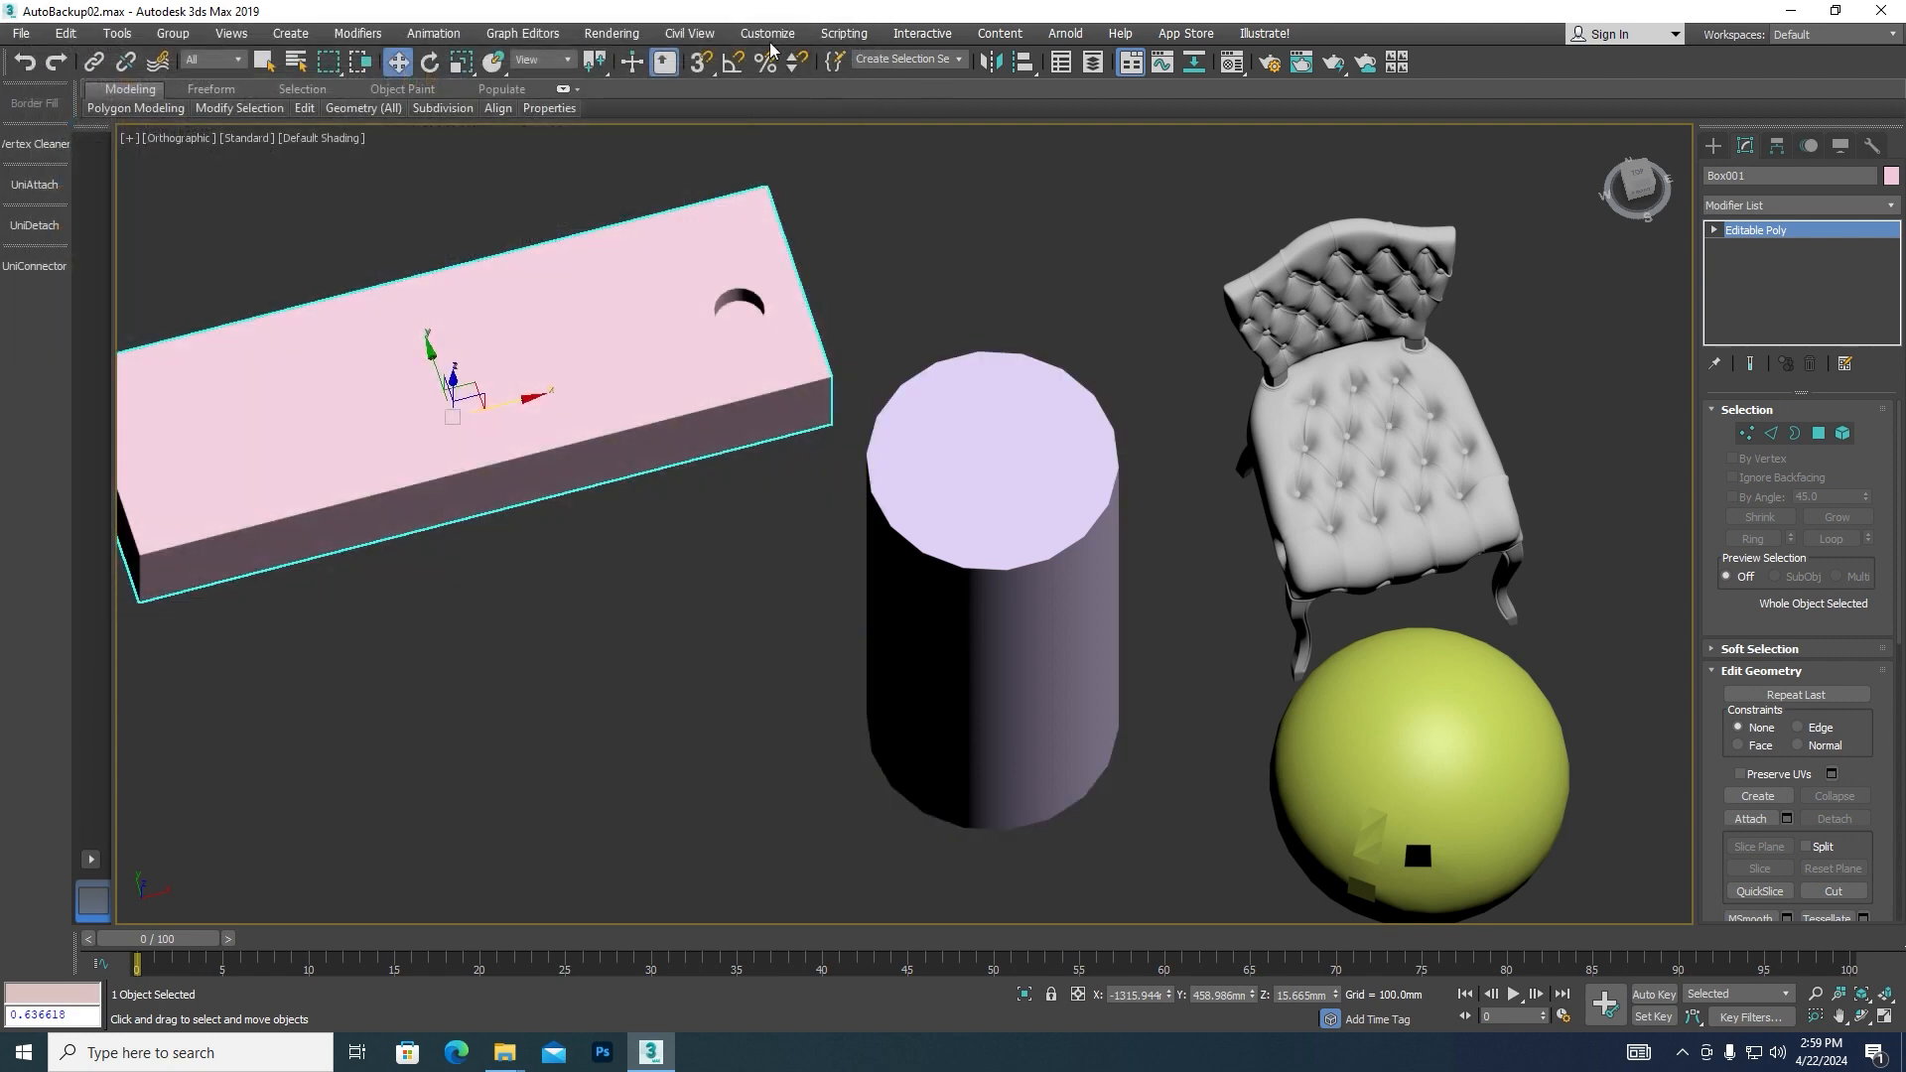
Look up the Vertex Cleaner action under the Shiva Tools category in the toolbar customization and close the dialog.
left_click(771, 38)
left_click(793, 72)
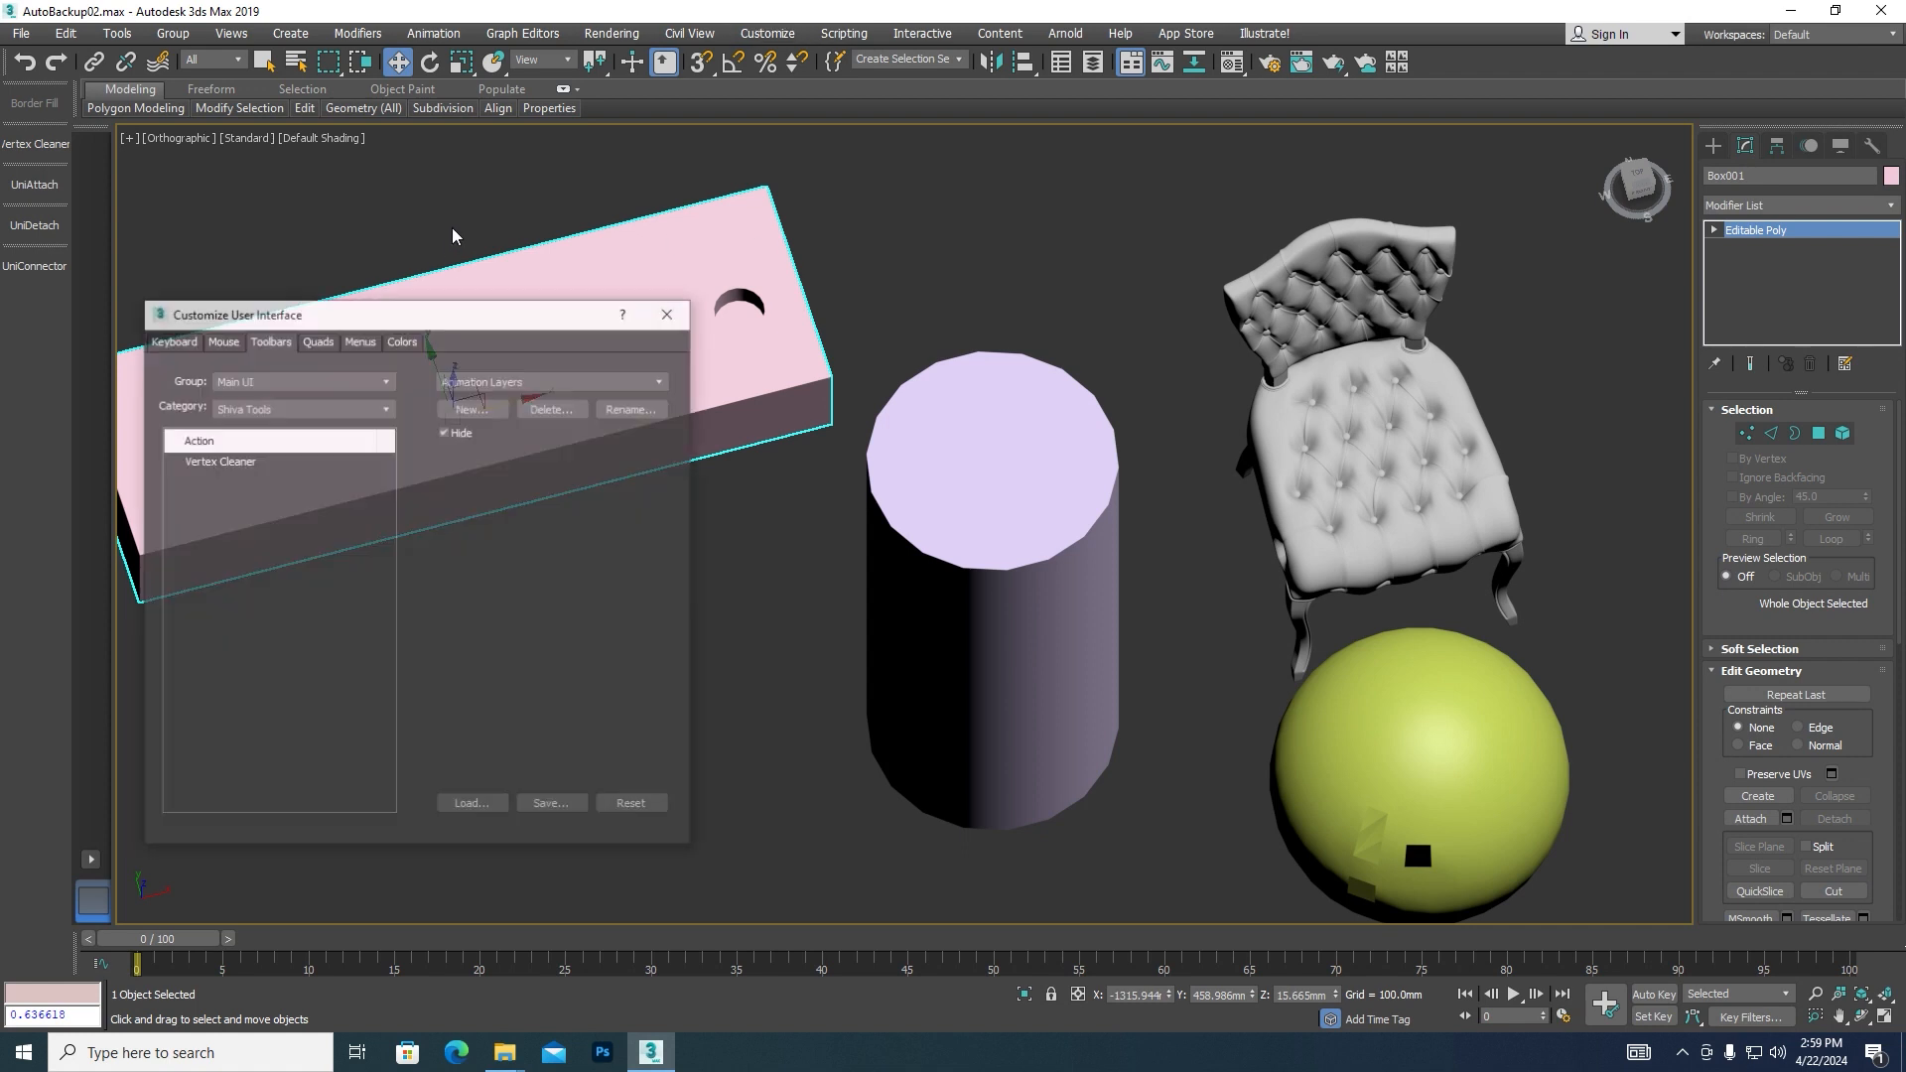
left_click(385, 410)
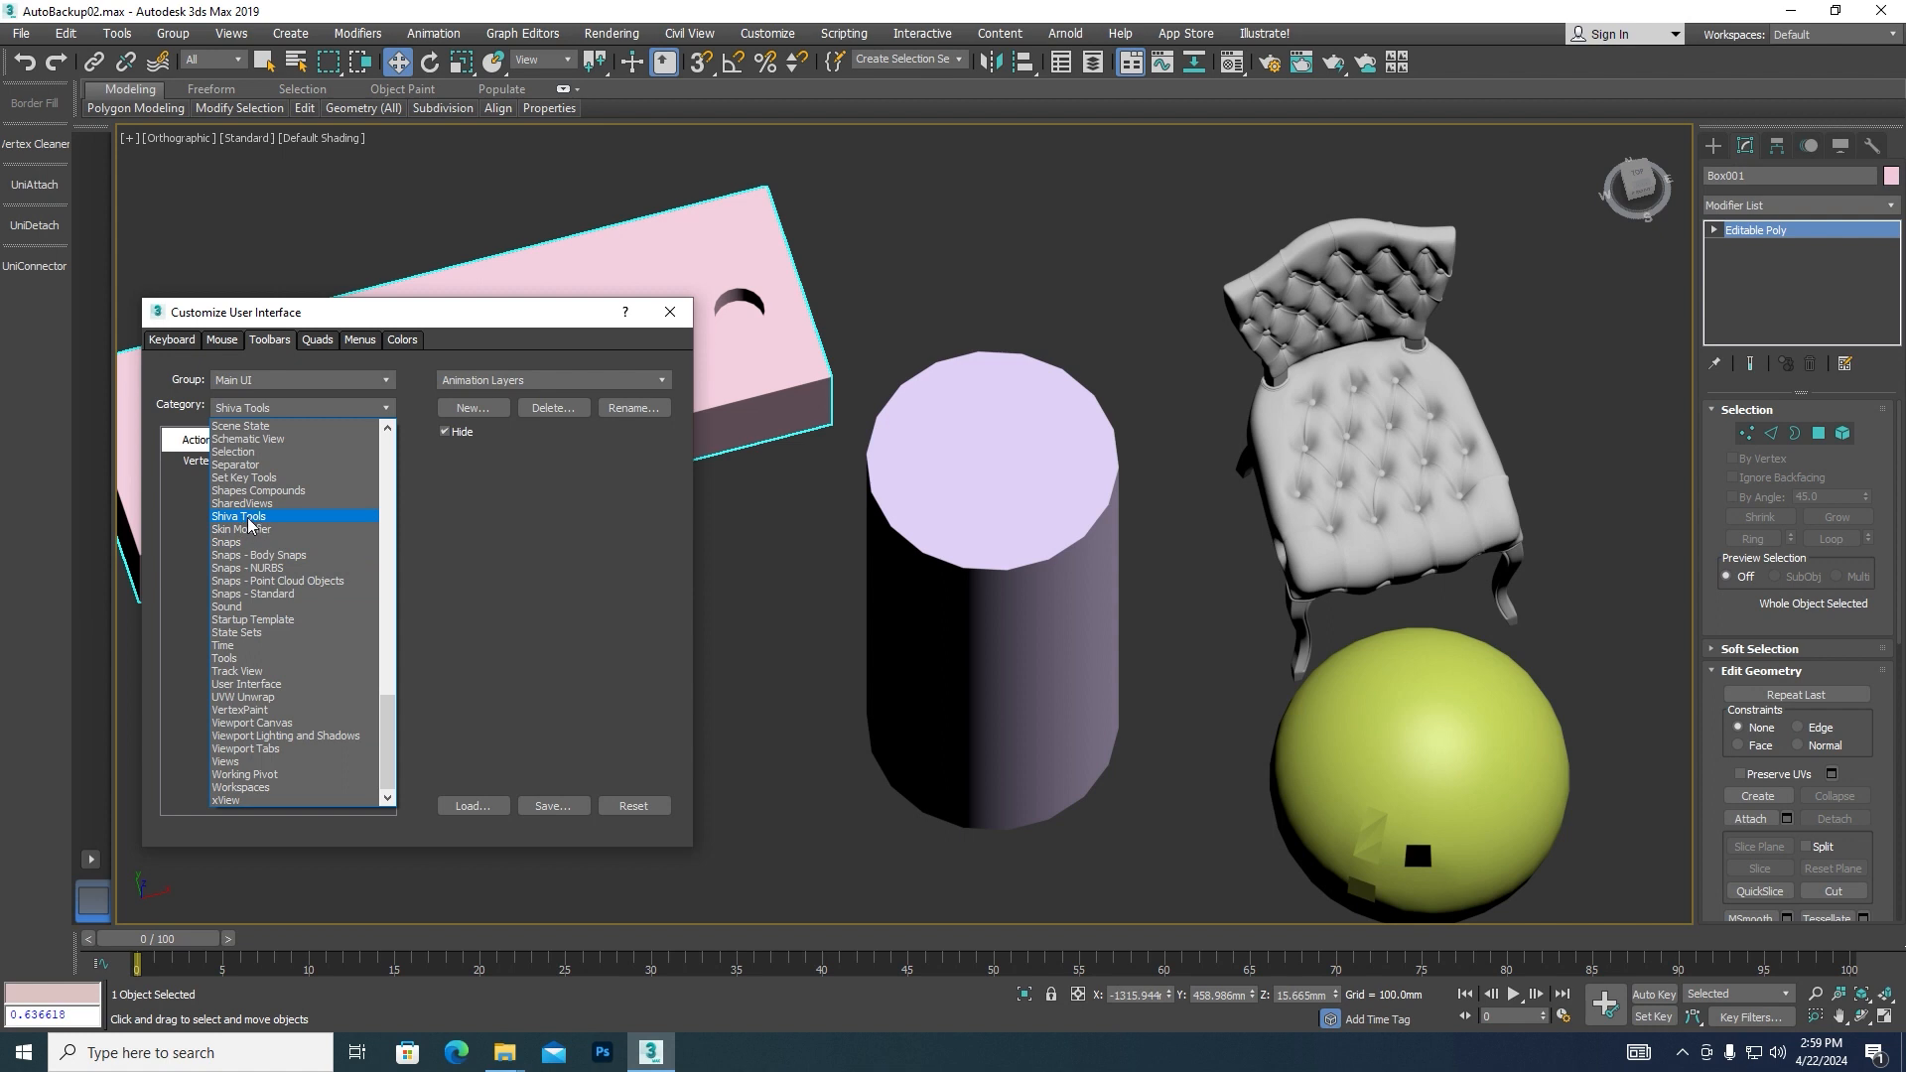
left_click(249, 517)
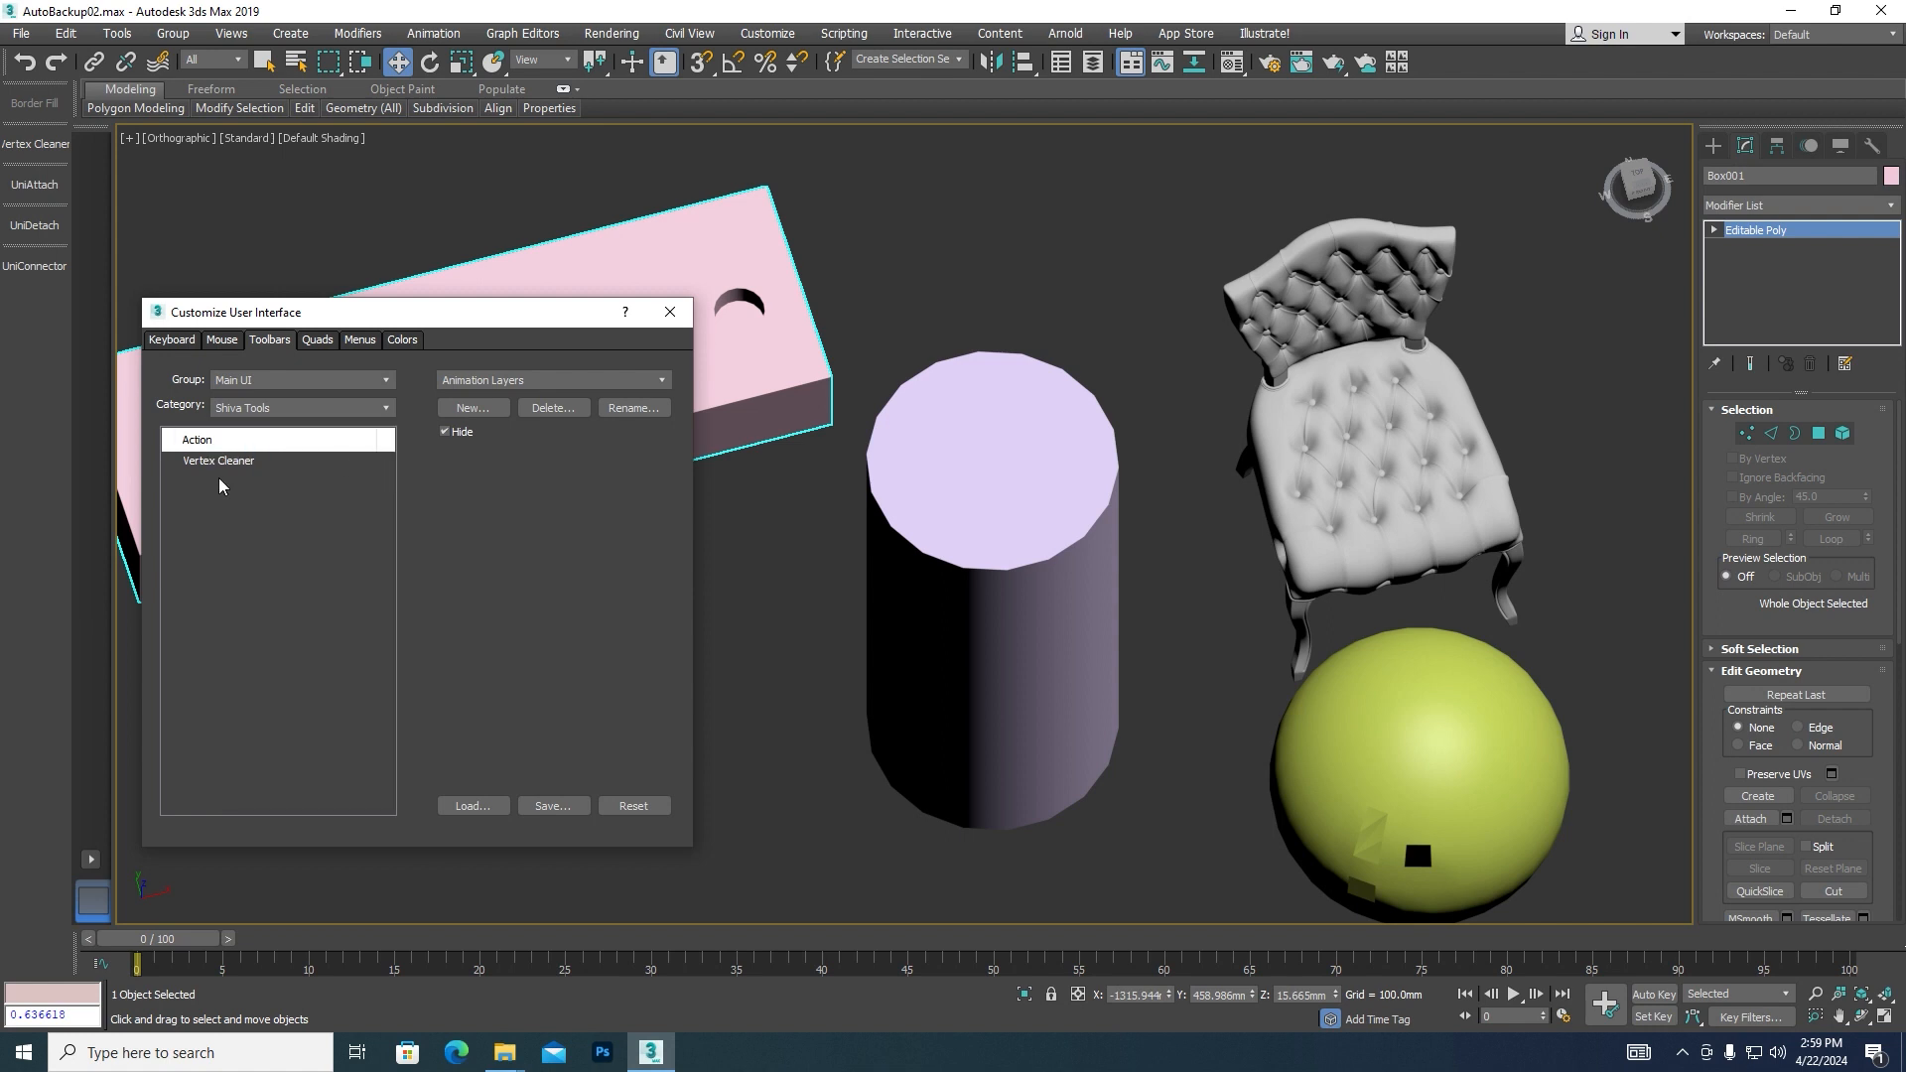
left_click(670, 311)
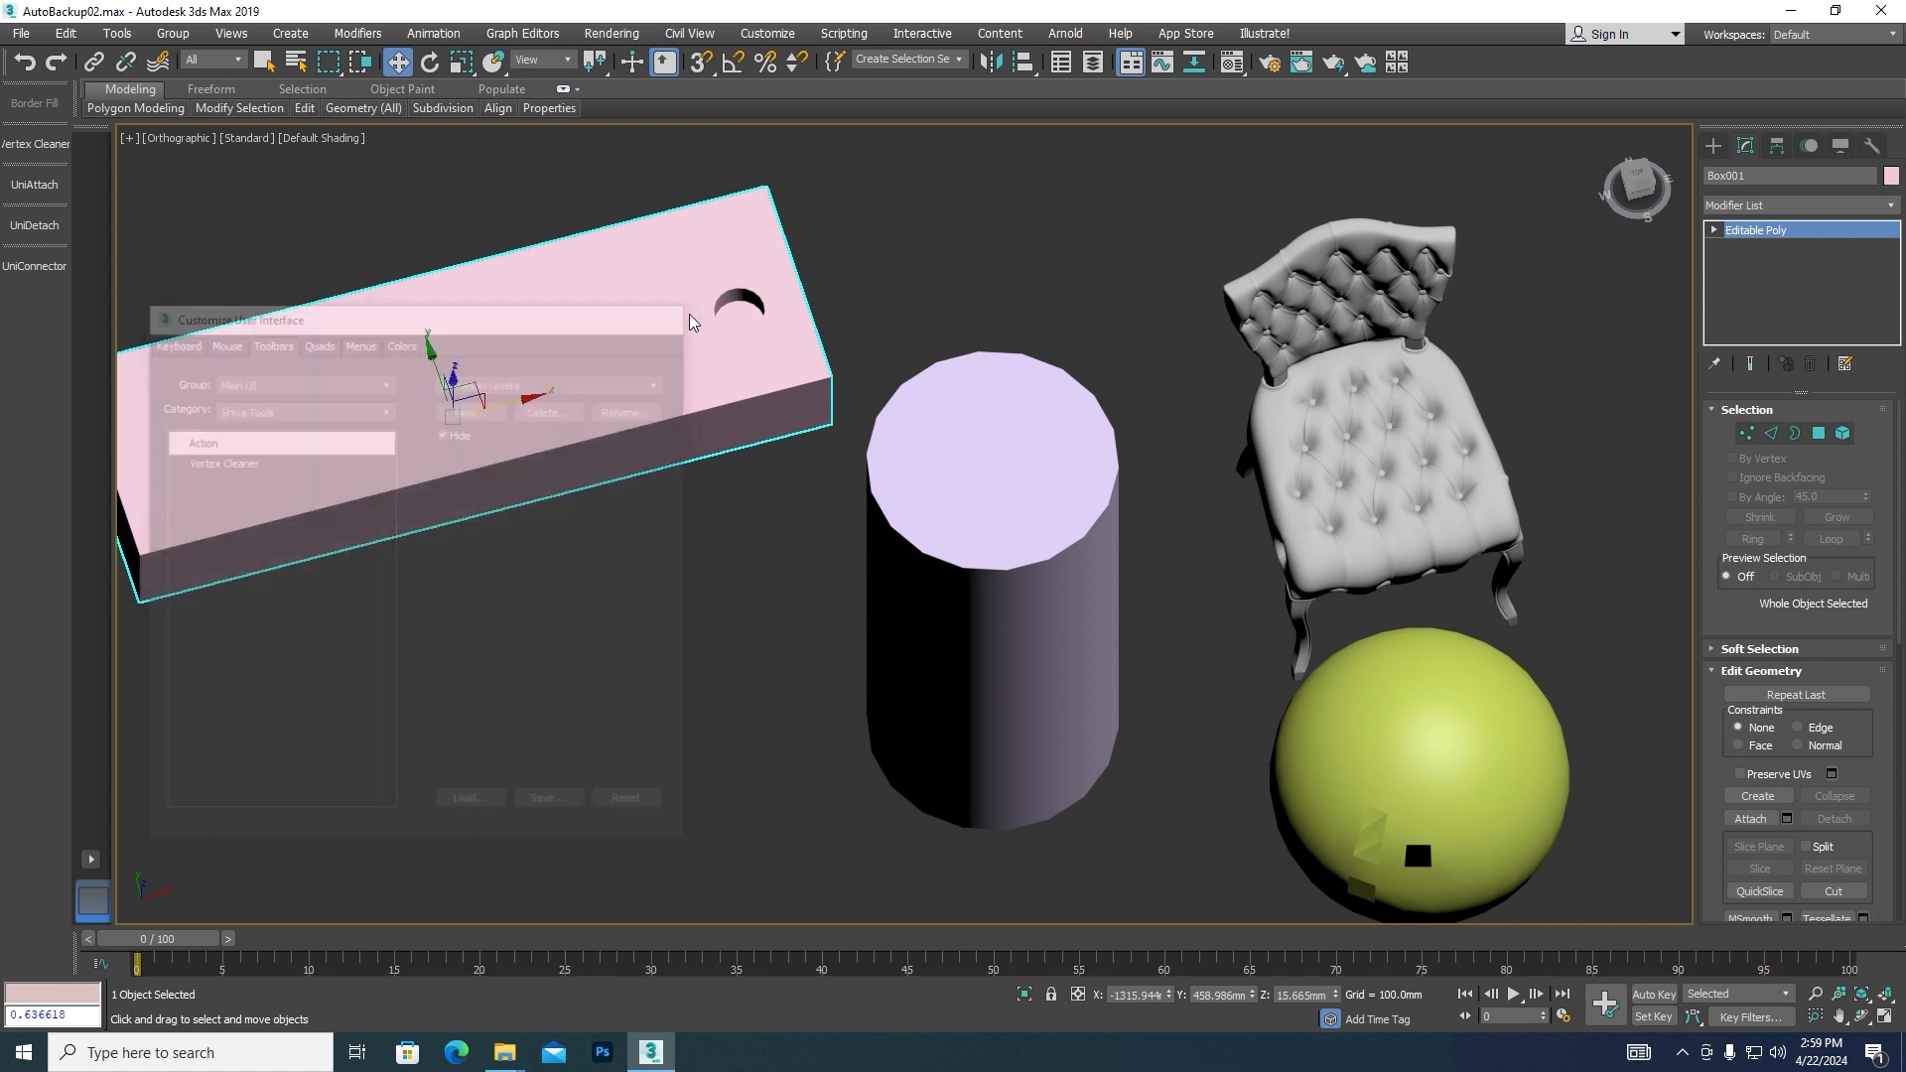
Edit the box's vertices and run Vertex Cleaner with a threshold of 10 to remove the stray vertices around its hole, leaving vertex editing.
left_click(1746, 434)
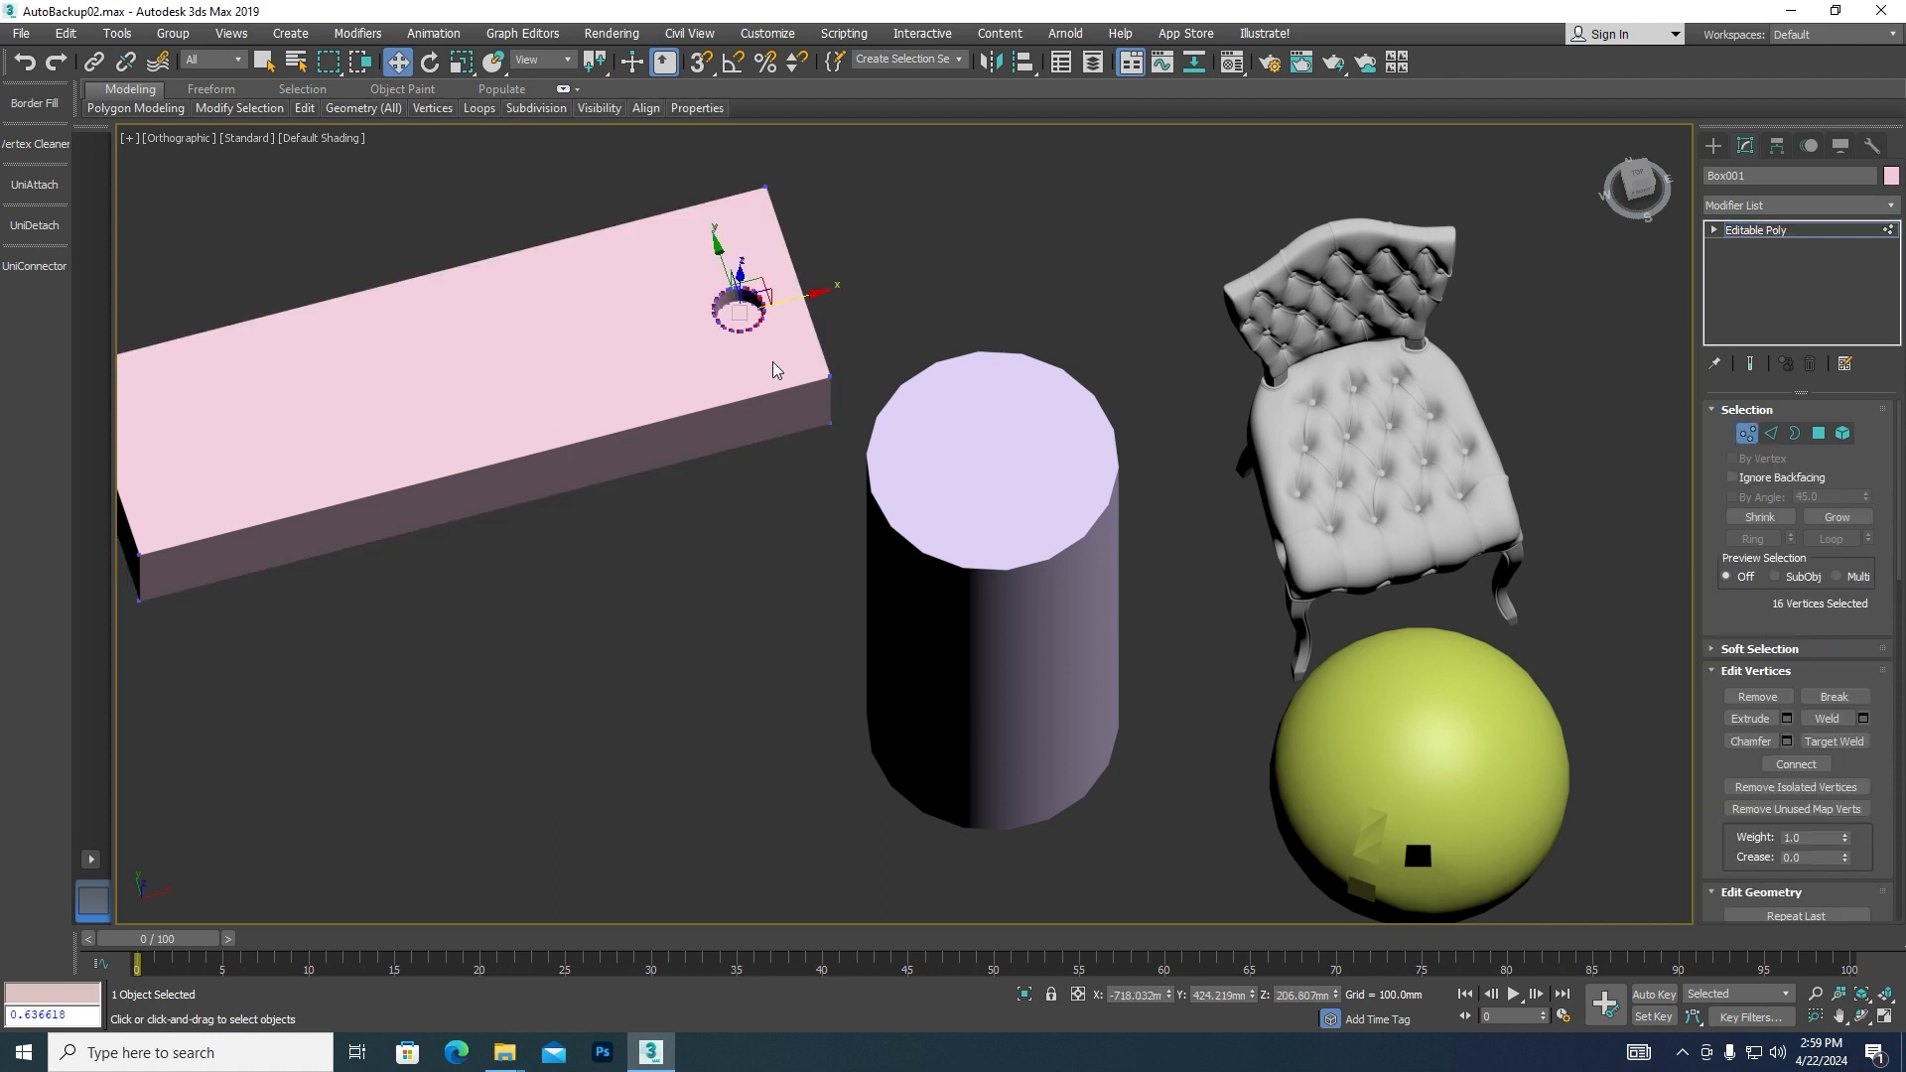
scroll(644, 187, "up", 3)
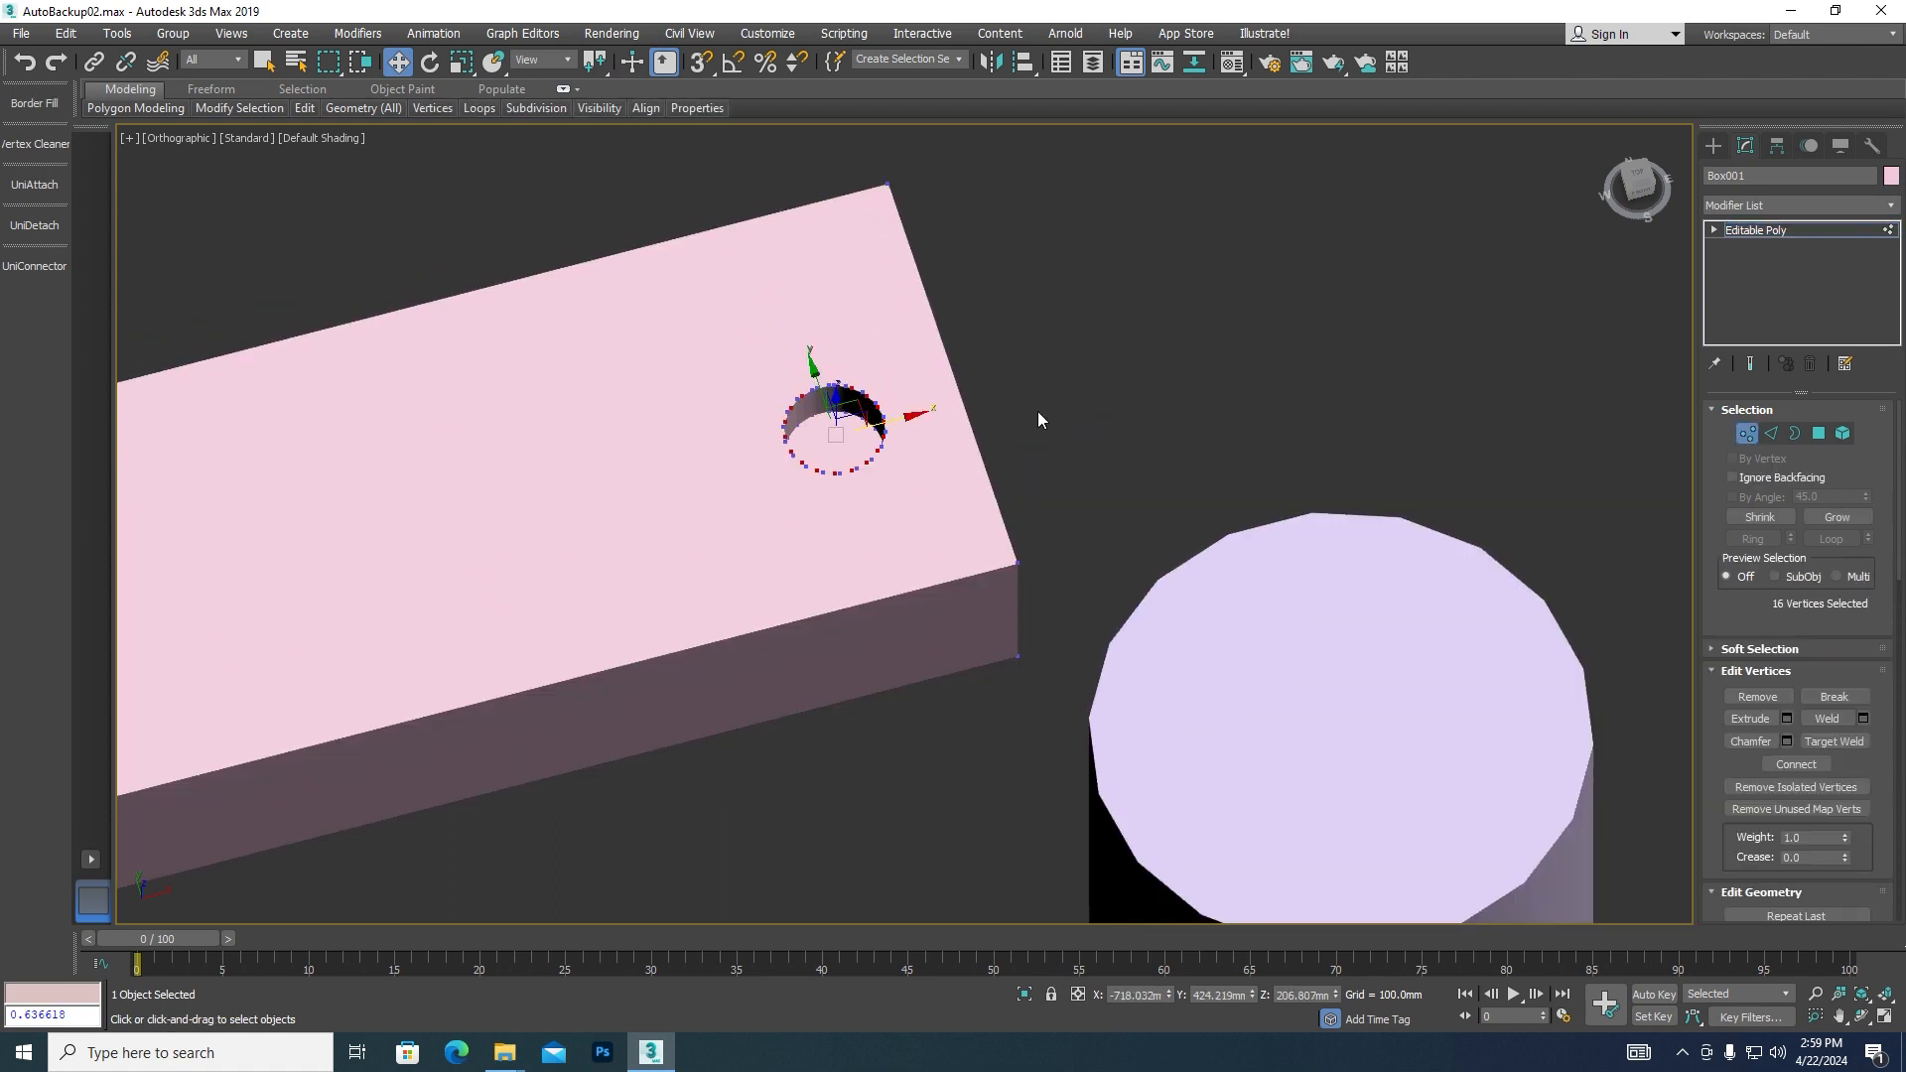
scroll(1039, 407, "up", 2)
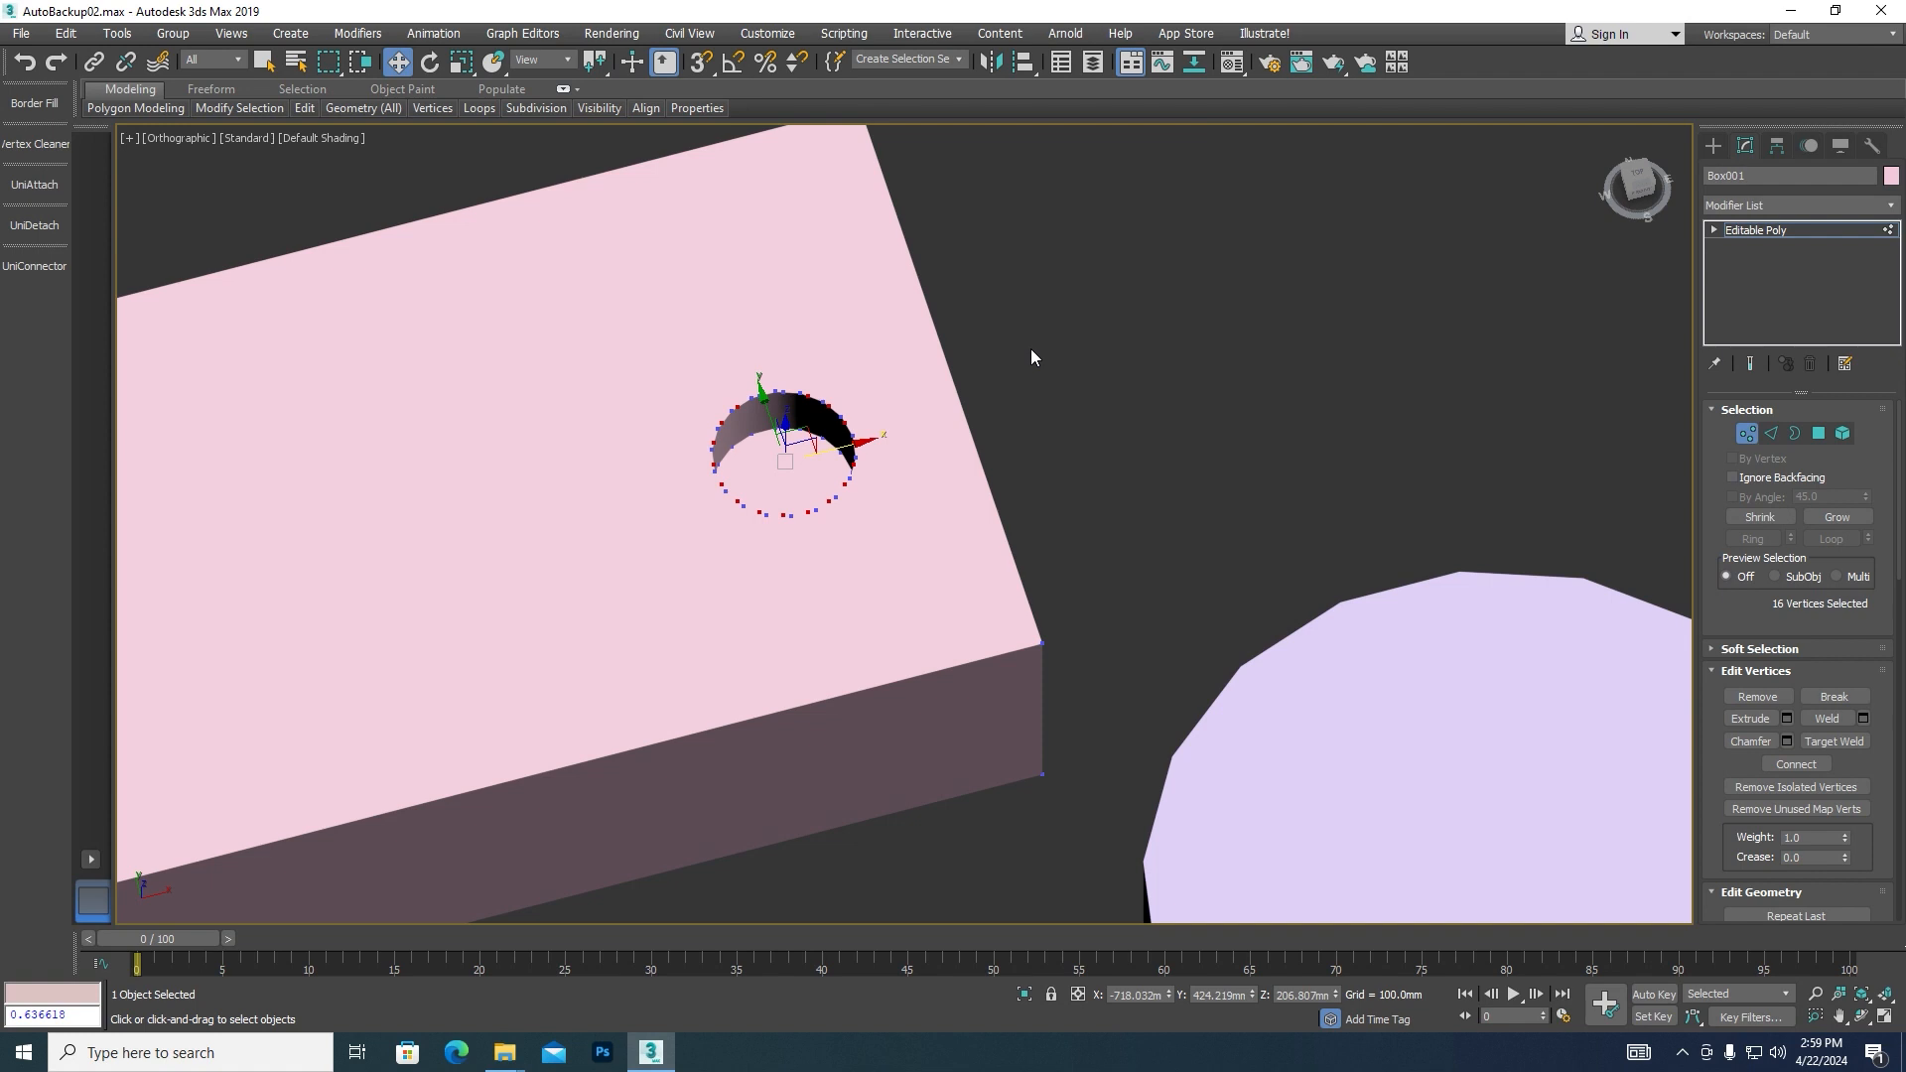
middle_click_drag(1030, 349, 1105, 375)
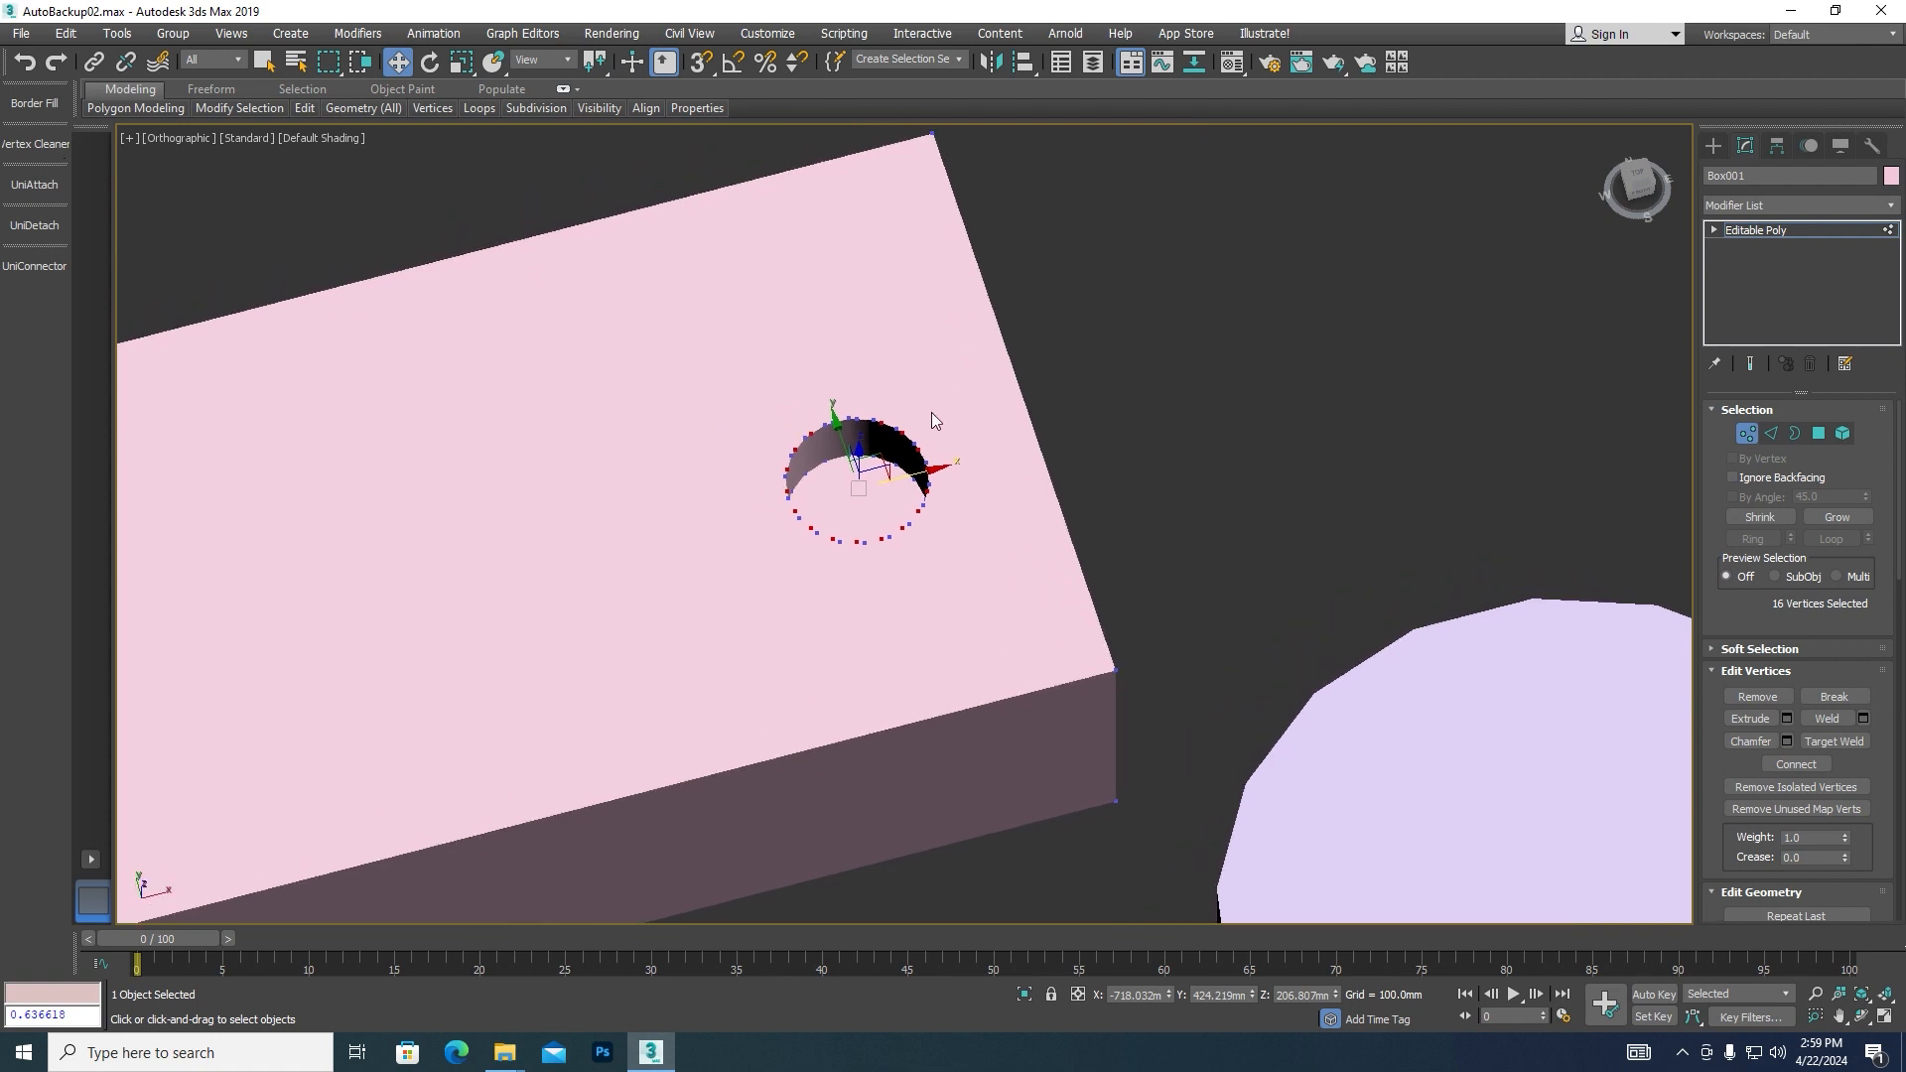
scroll(938, 415, "up", 5)
middle_click_drag(646, 472, 650, 628, "alt")
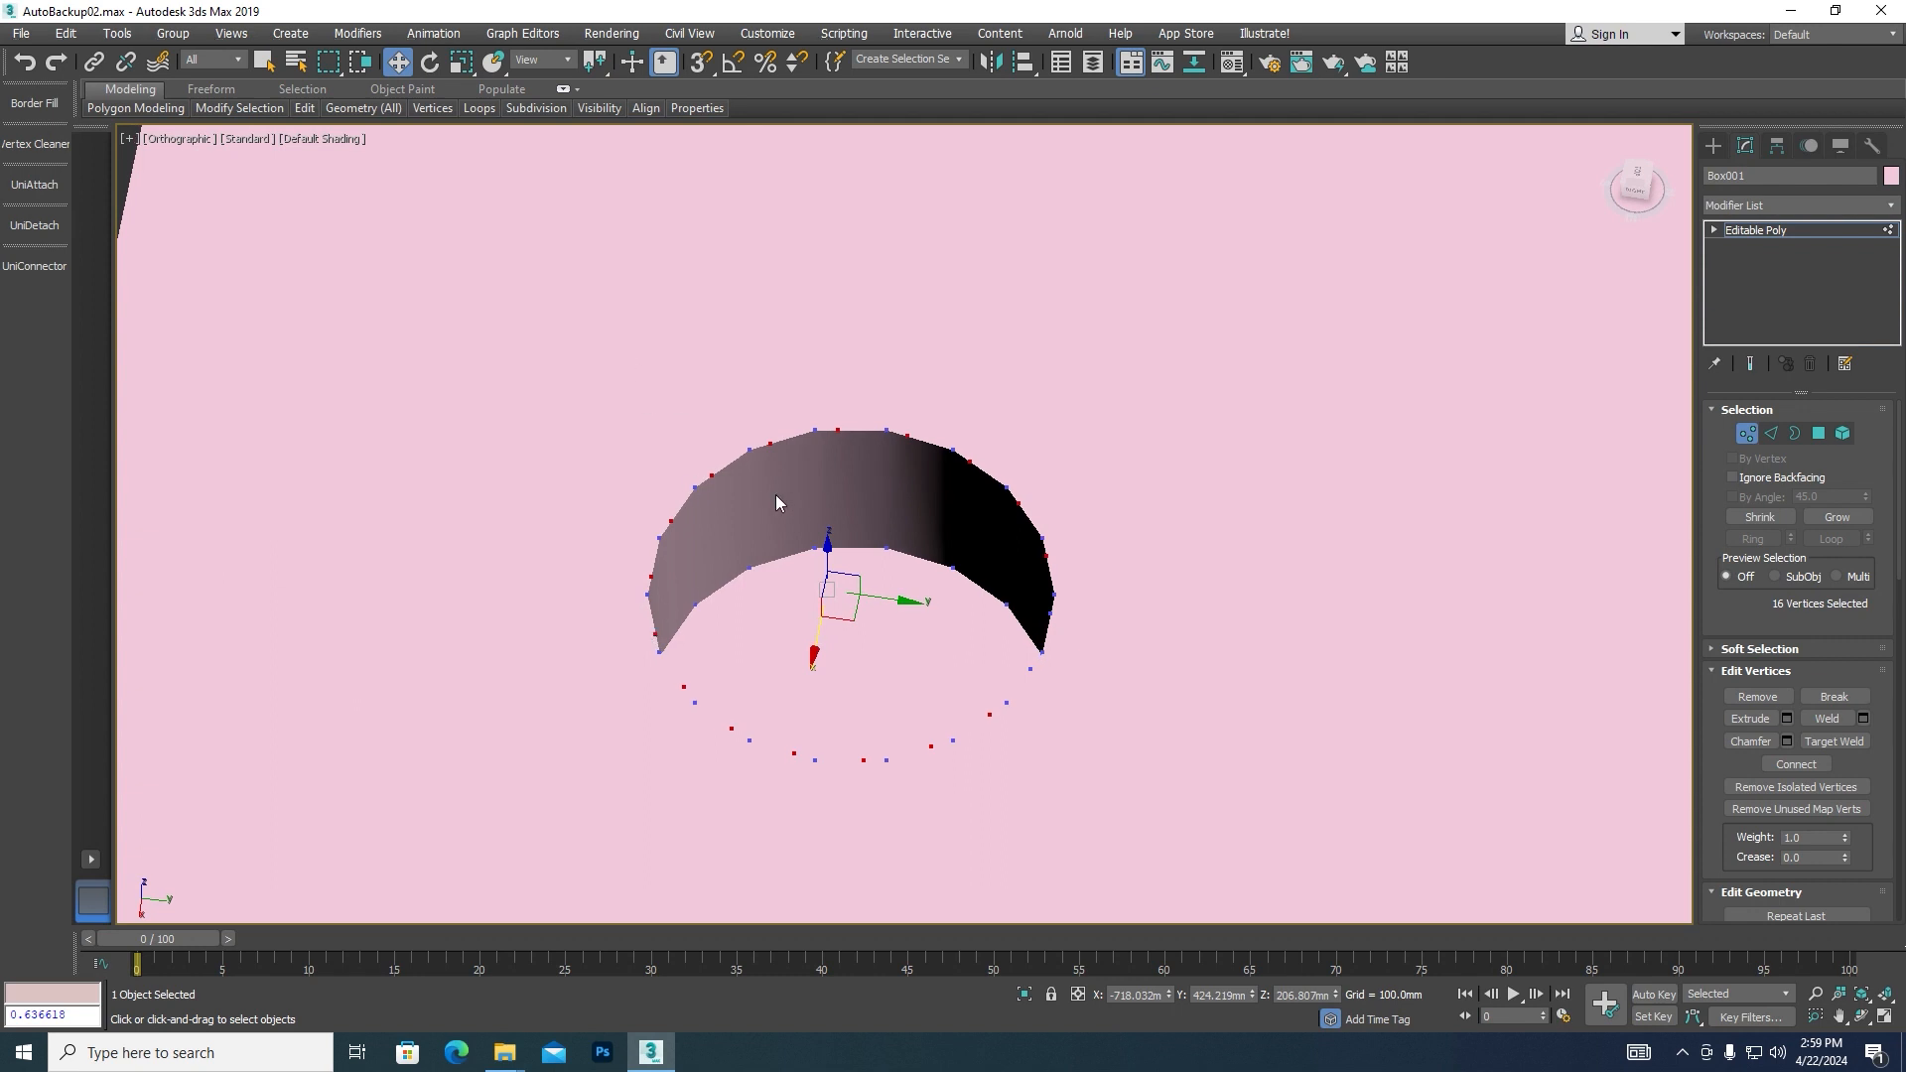
scroll(752, 472, "up", 4)
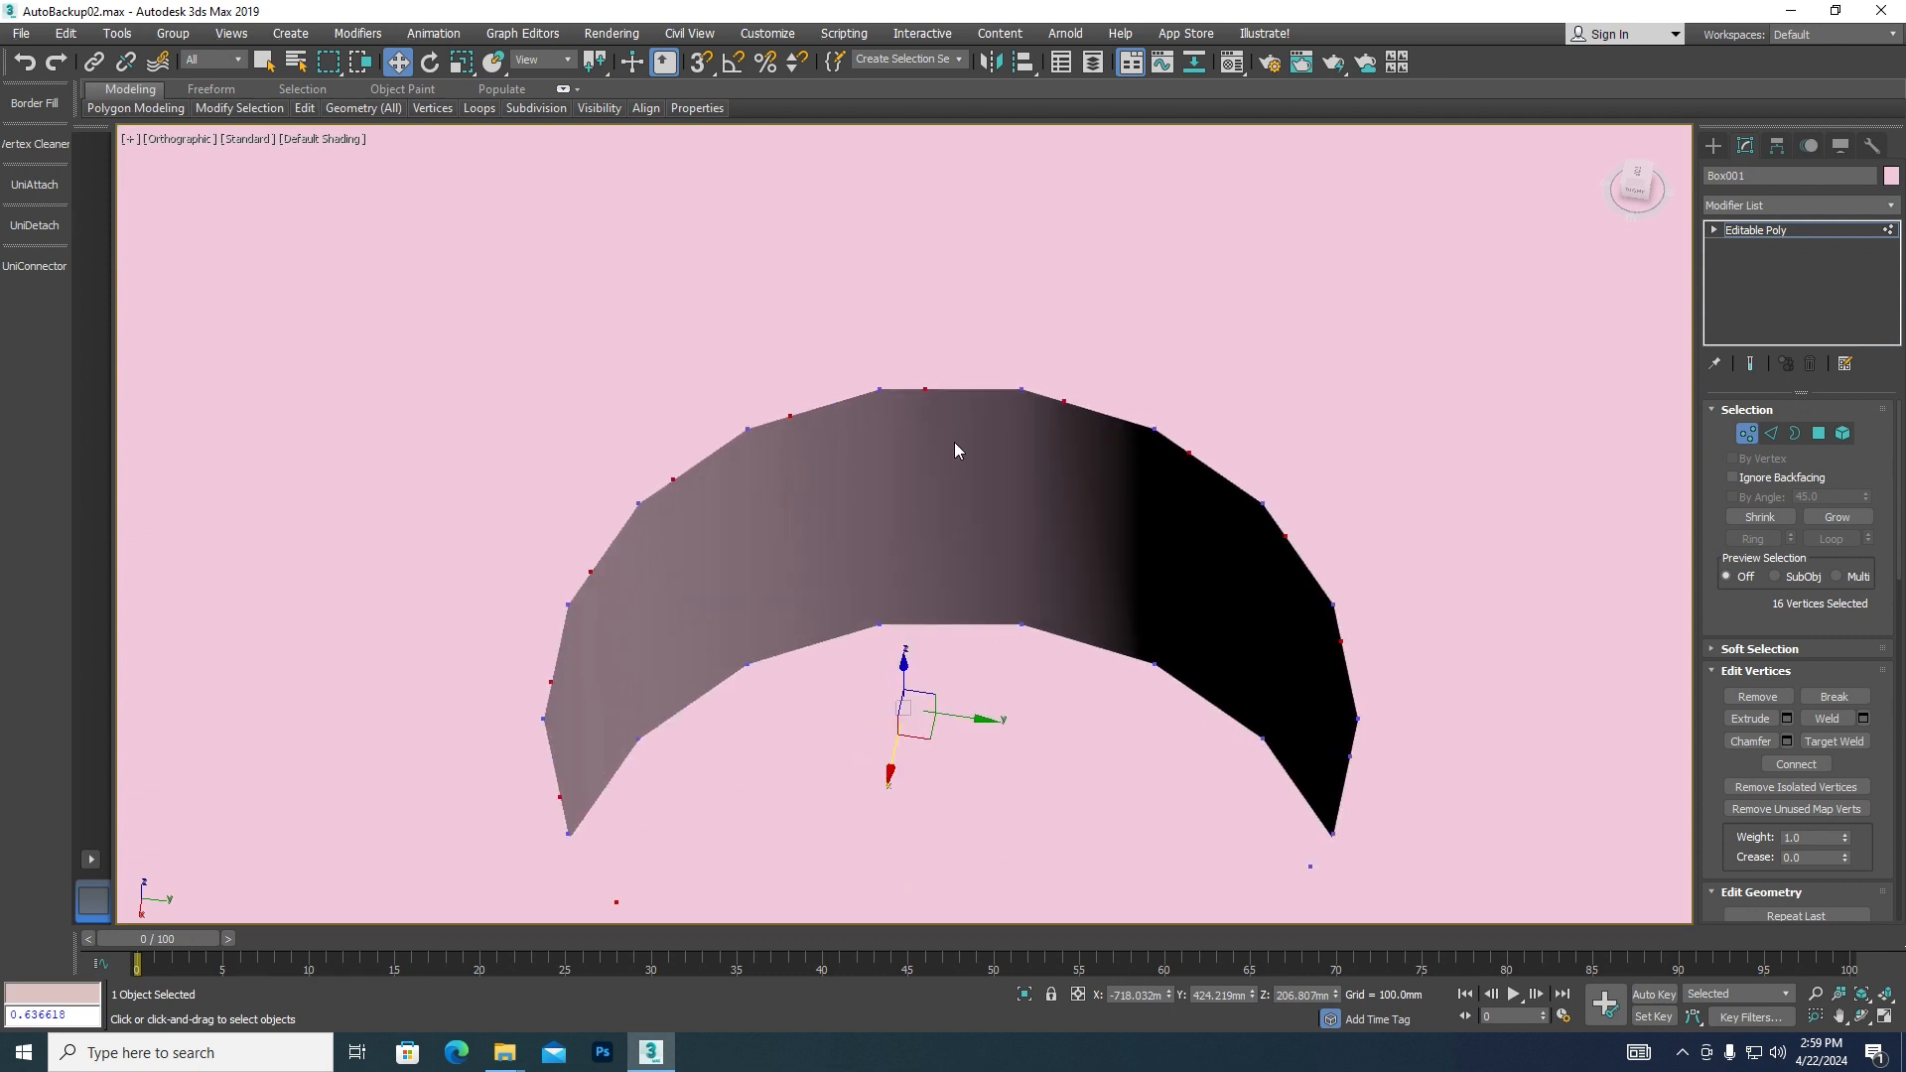
left_click(35, 143)
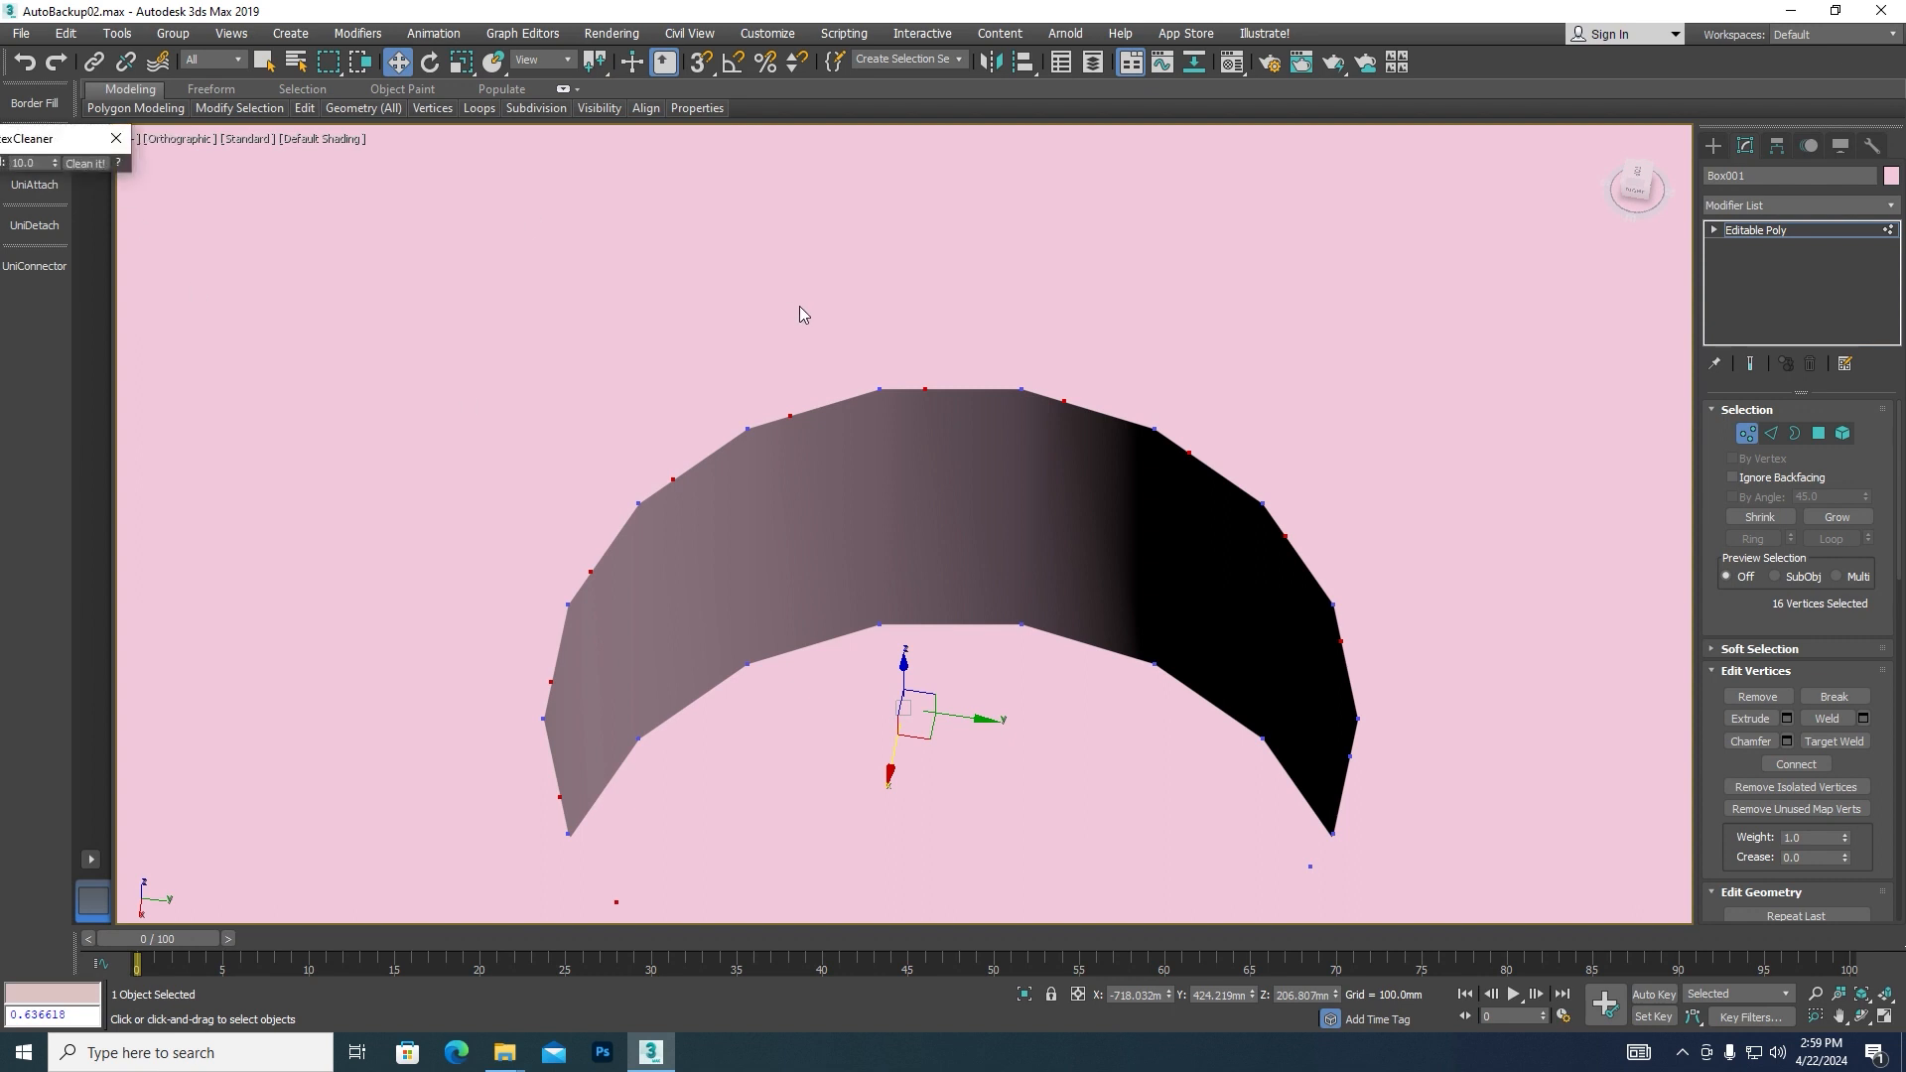
left_click_drag(50, 147, 415, 214)
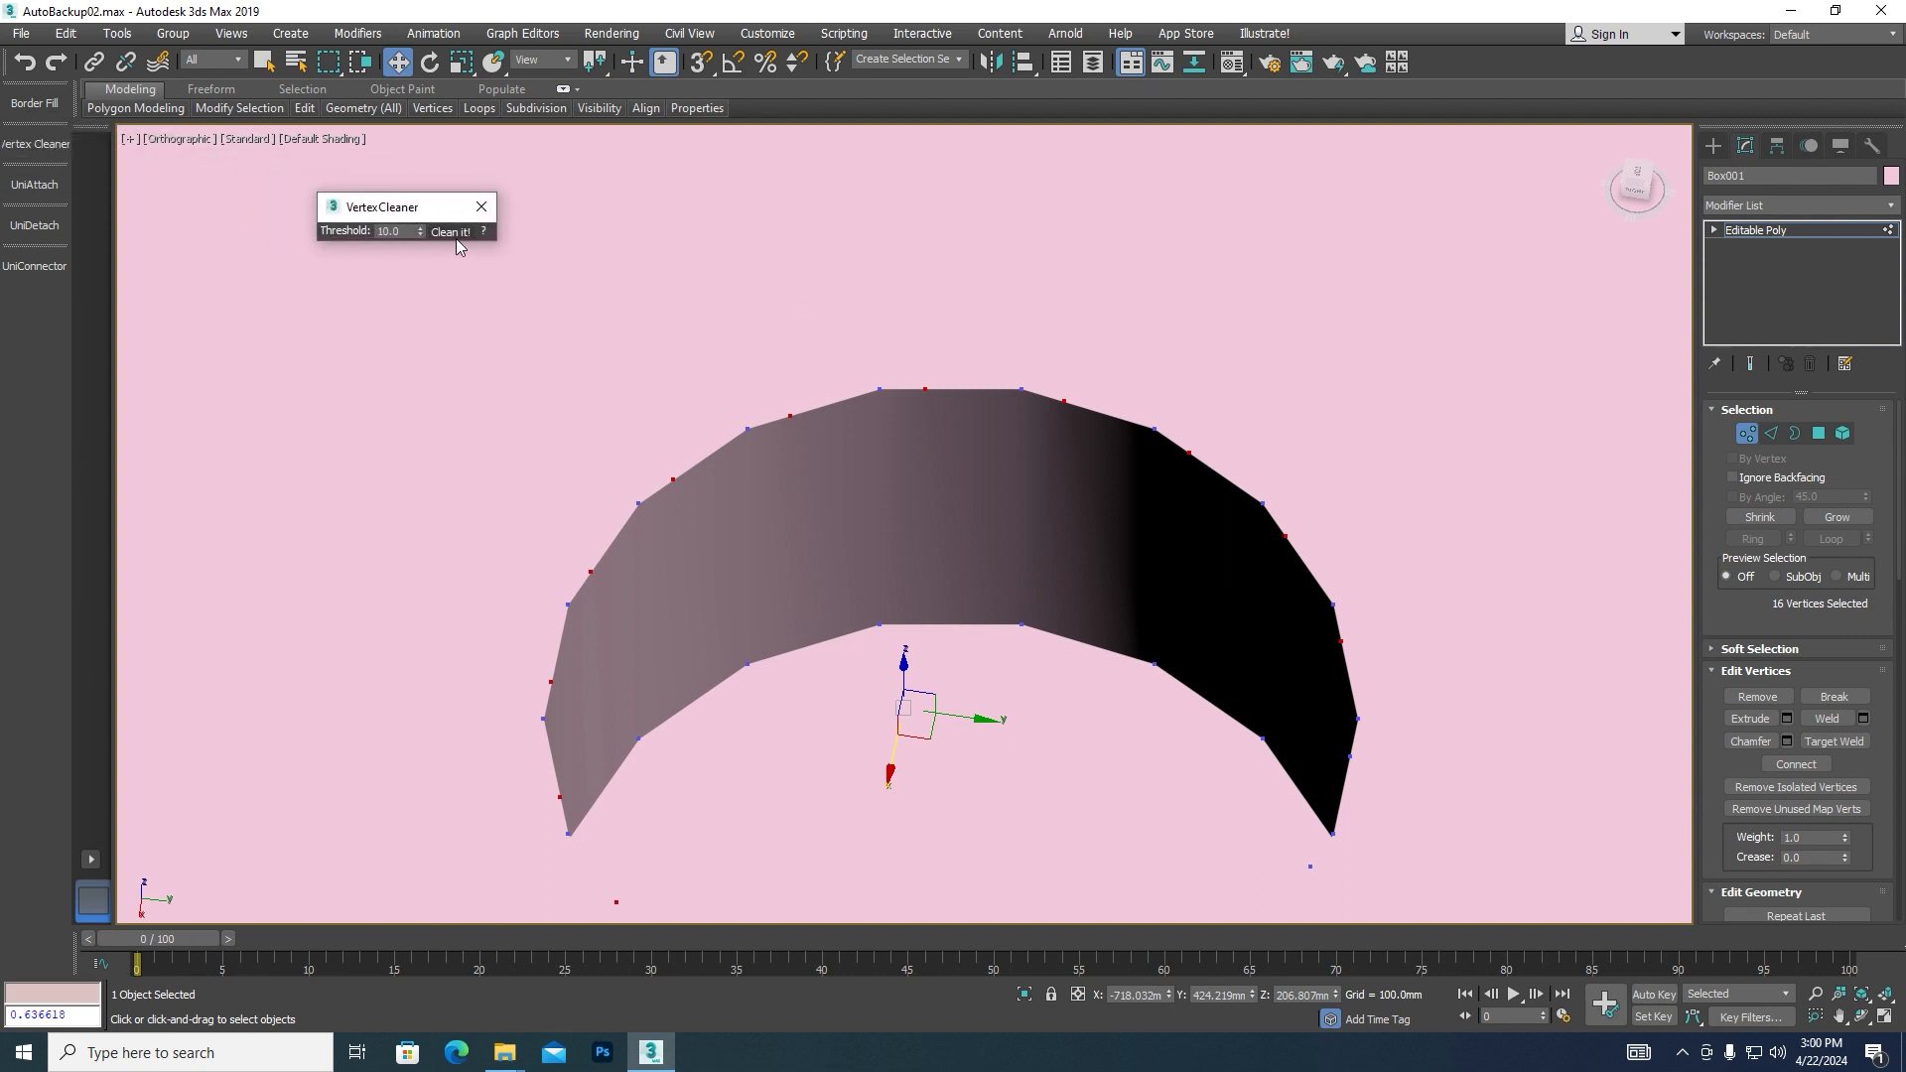
left_click(452, 233)
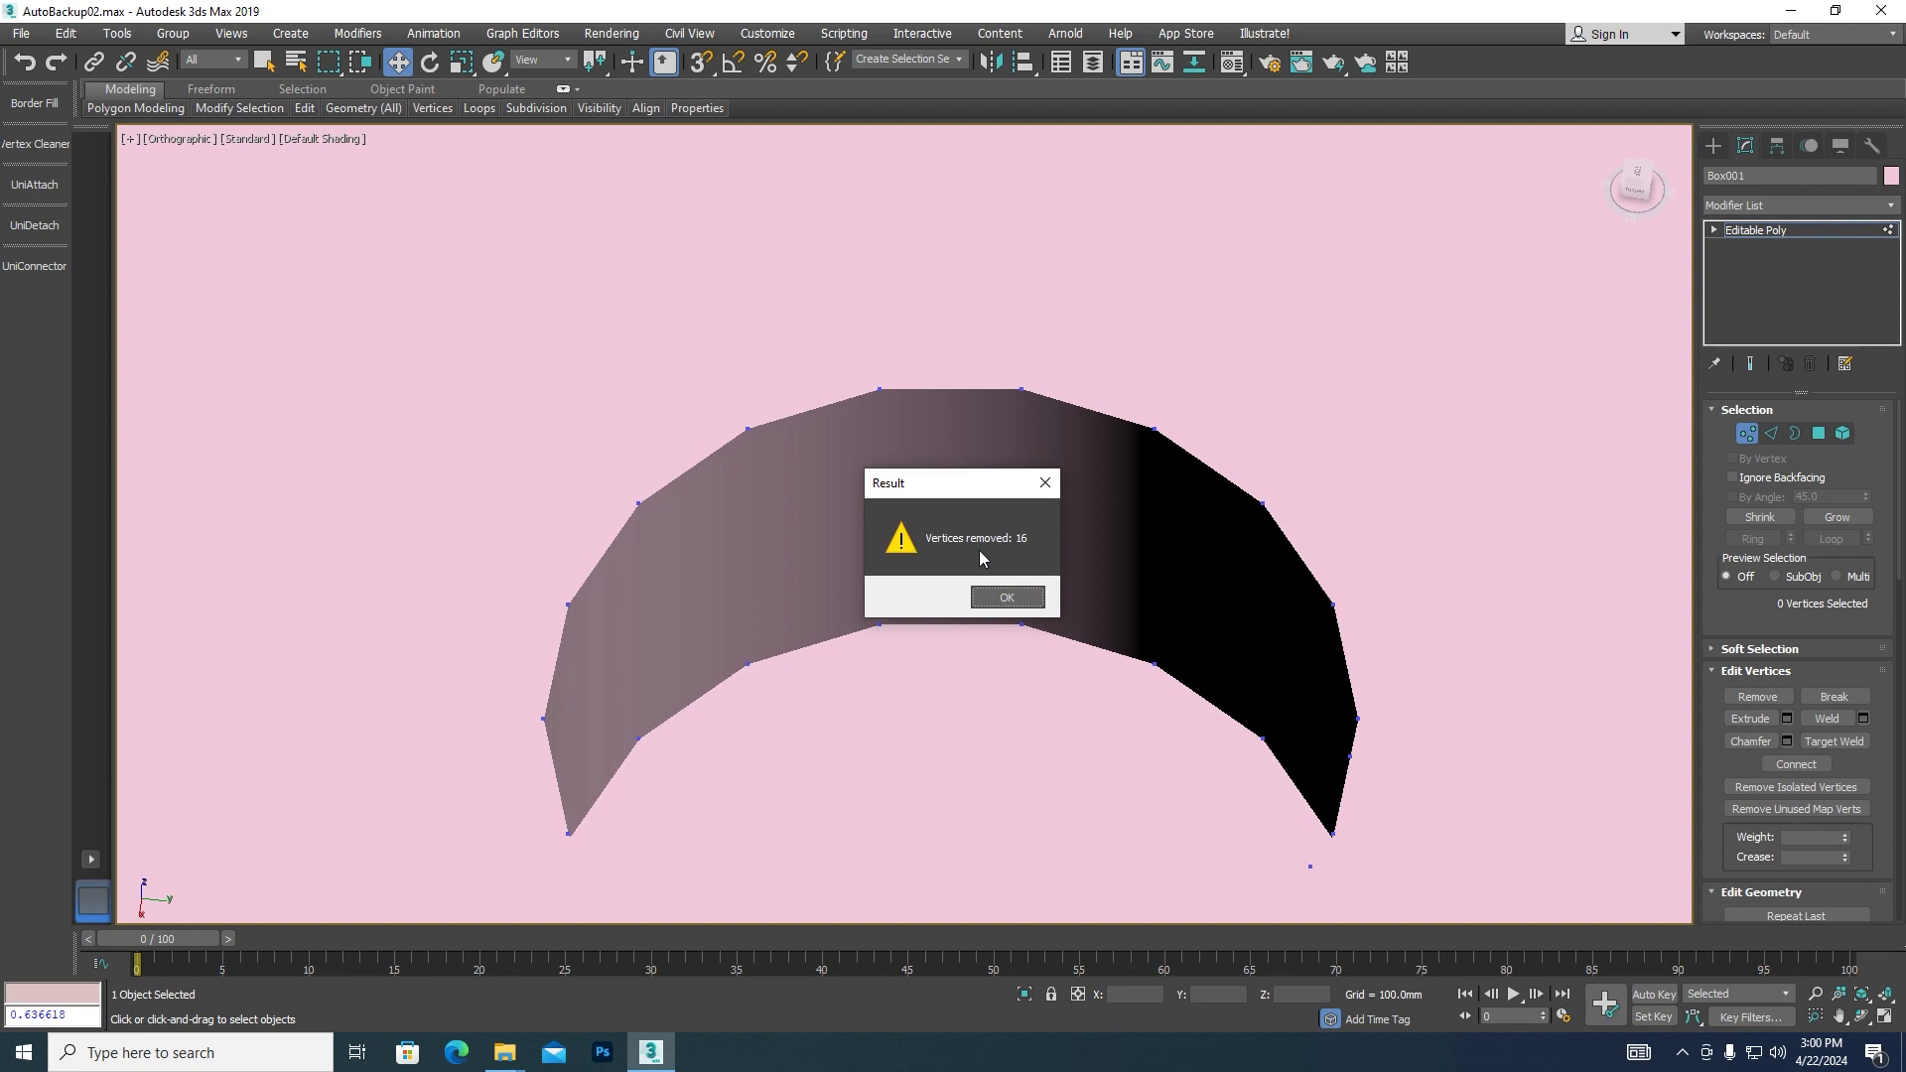
left_click(1009, 597)
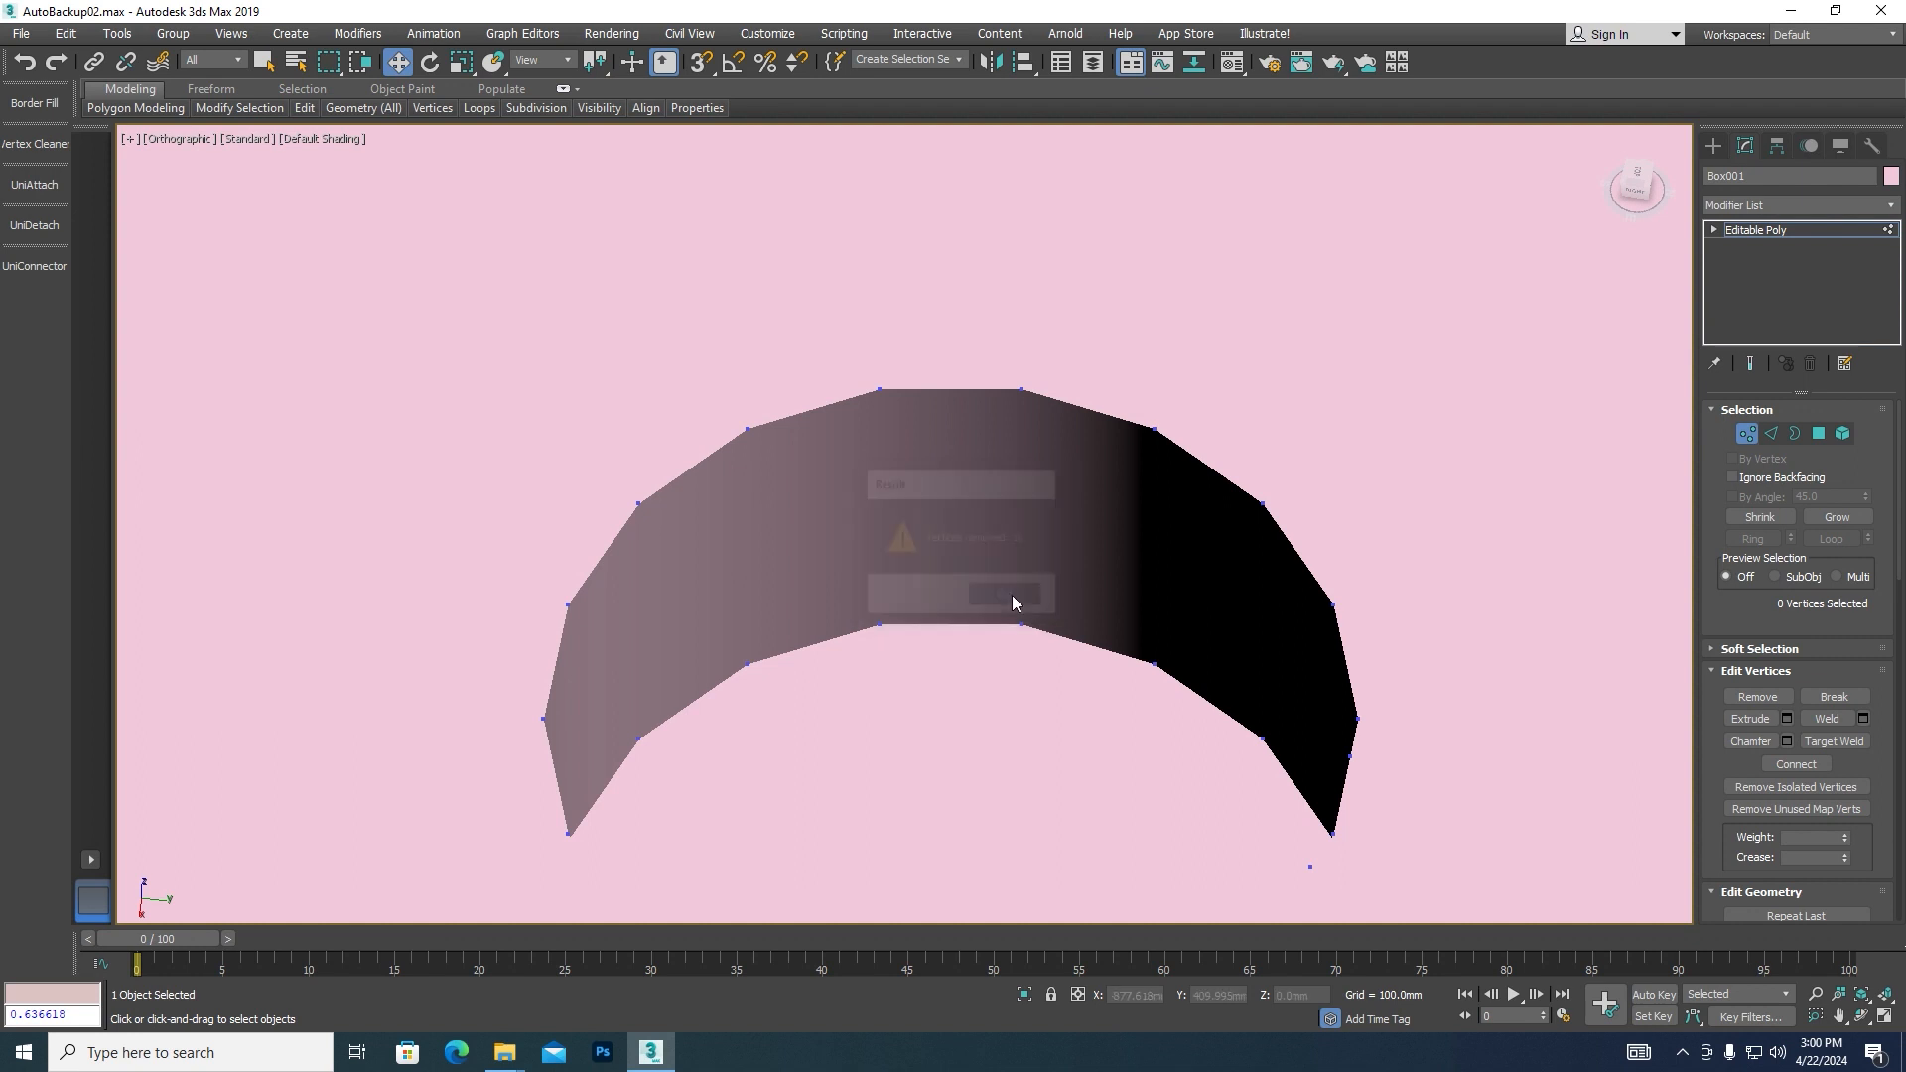
scroll(943, 447, "down", 6)
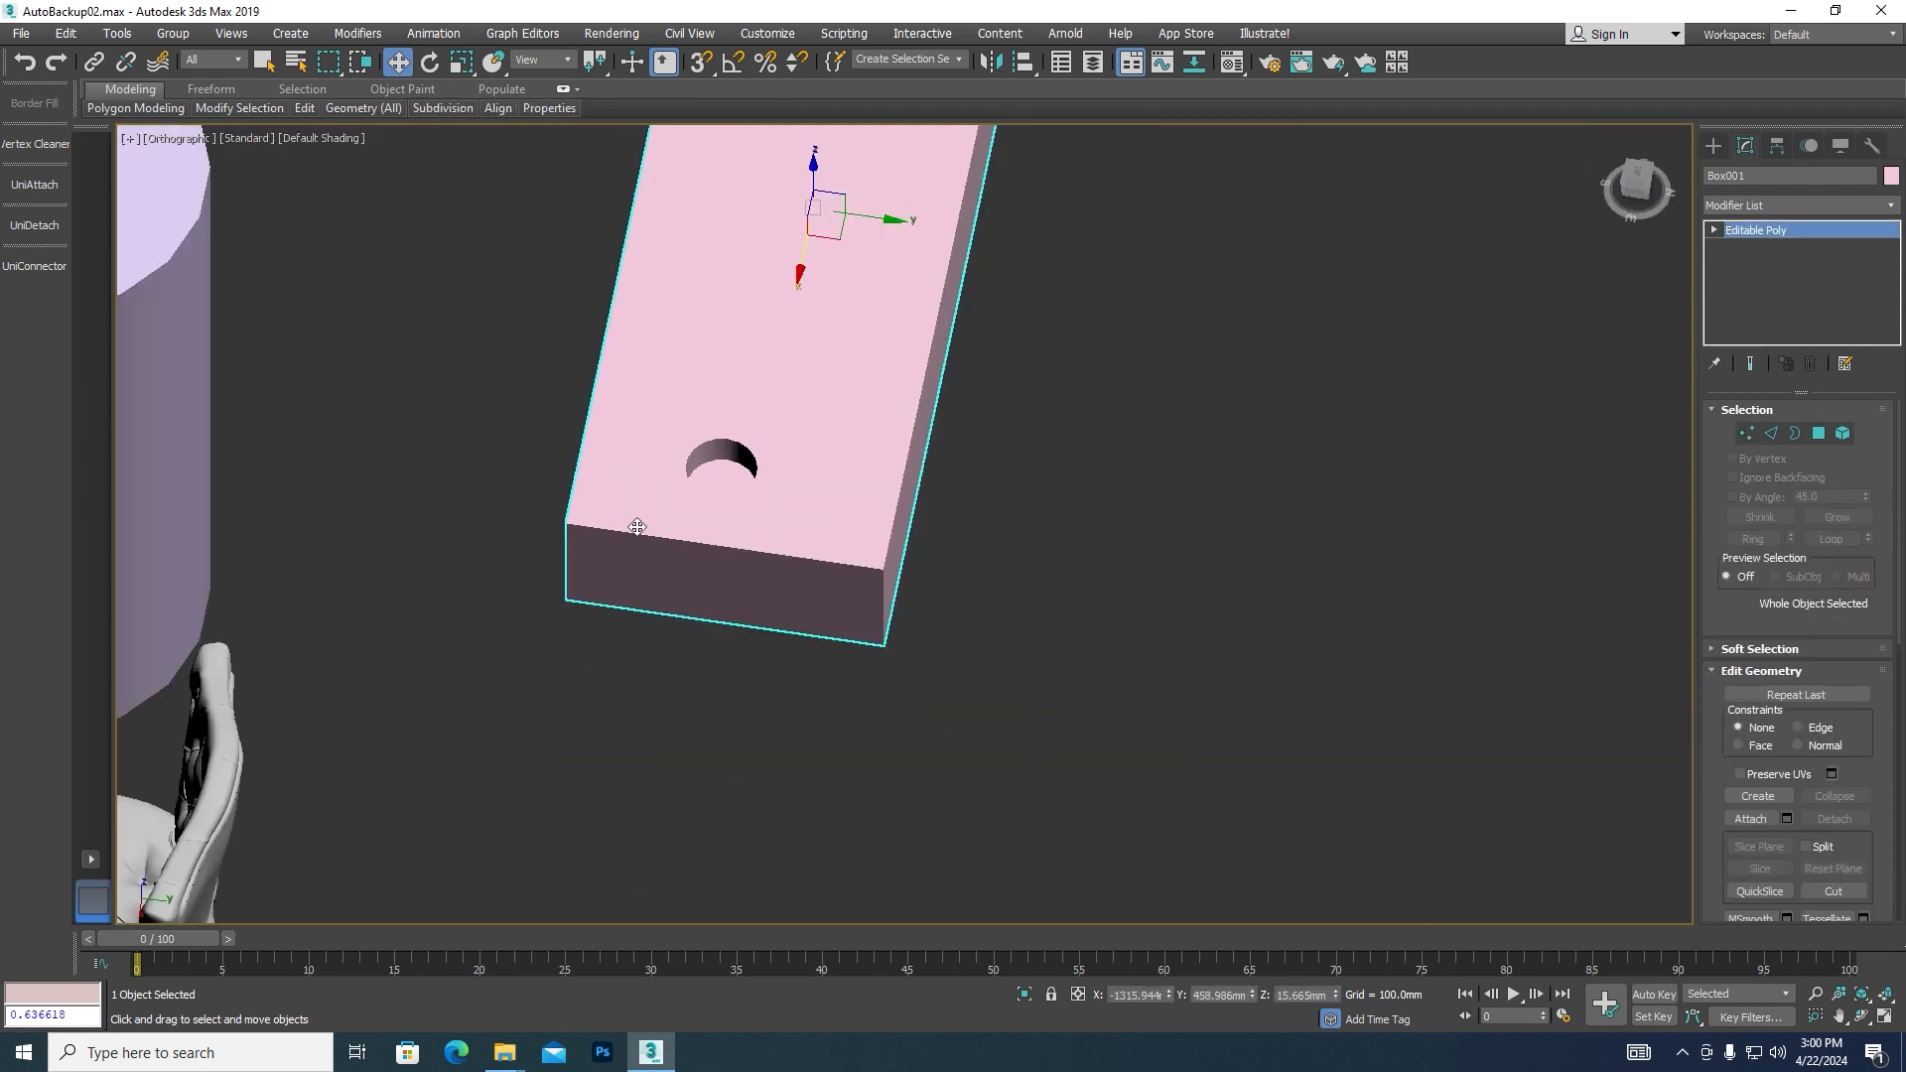
scroll(674, 611, "up", 3)
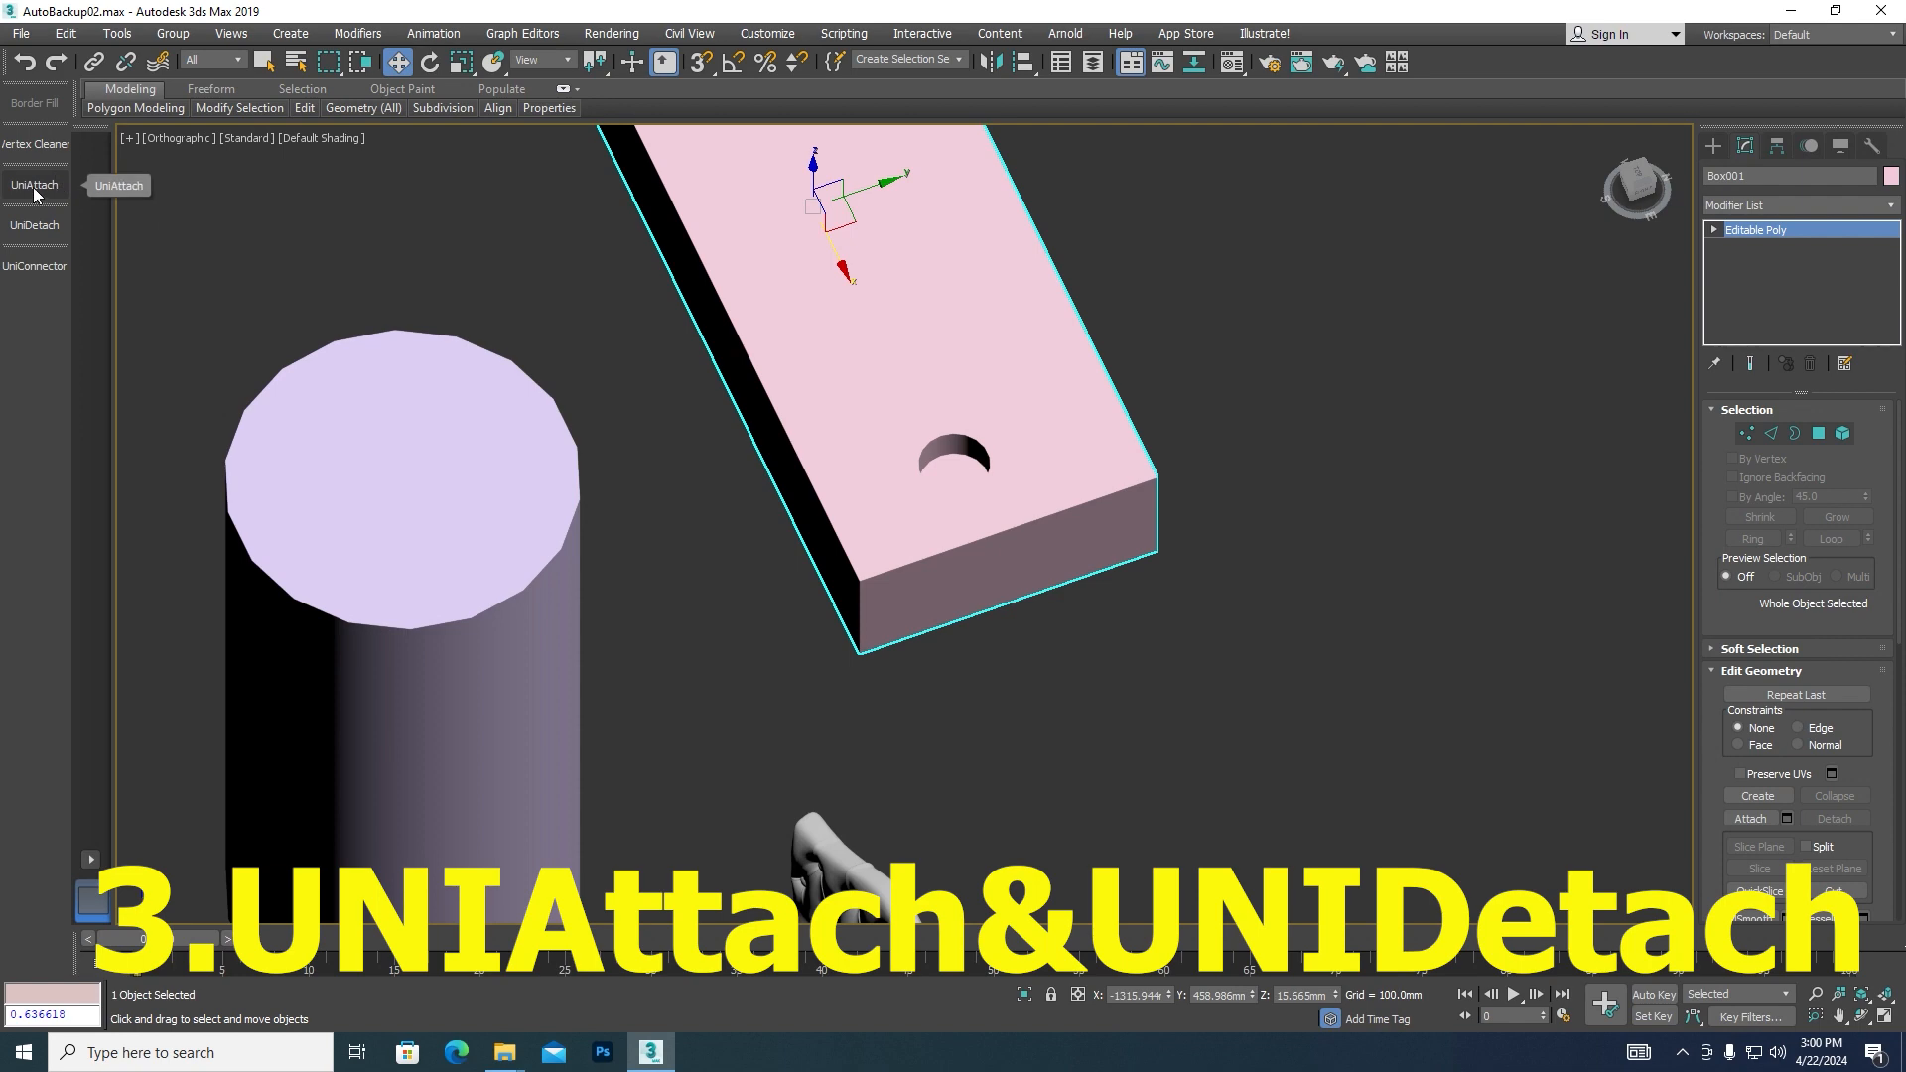
Locate uad_v3.07.ms in the Modeling Scripts folder for running a script, and dismiss the file chooser.
left_click(844, 34)
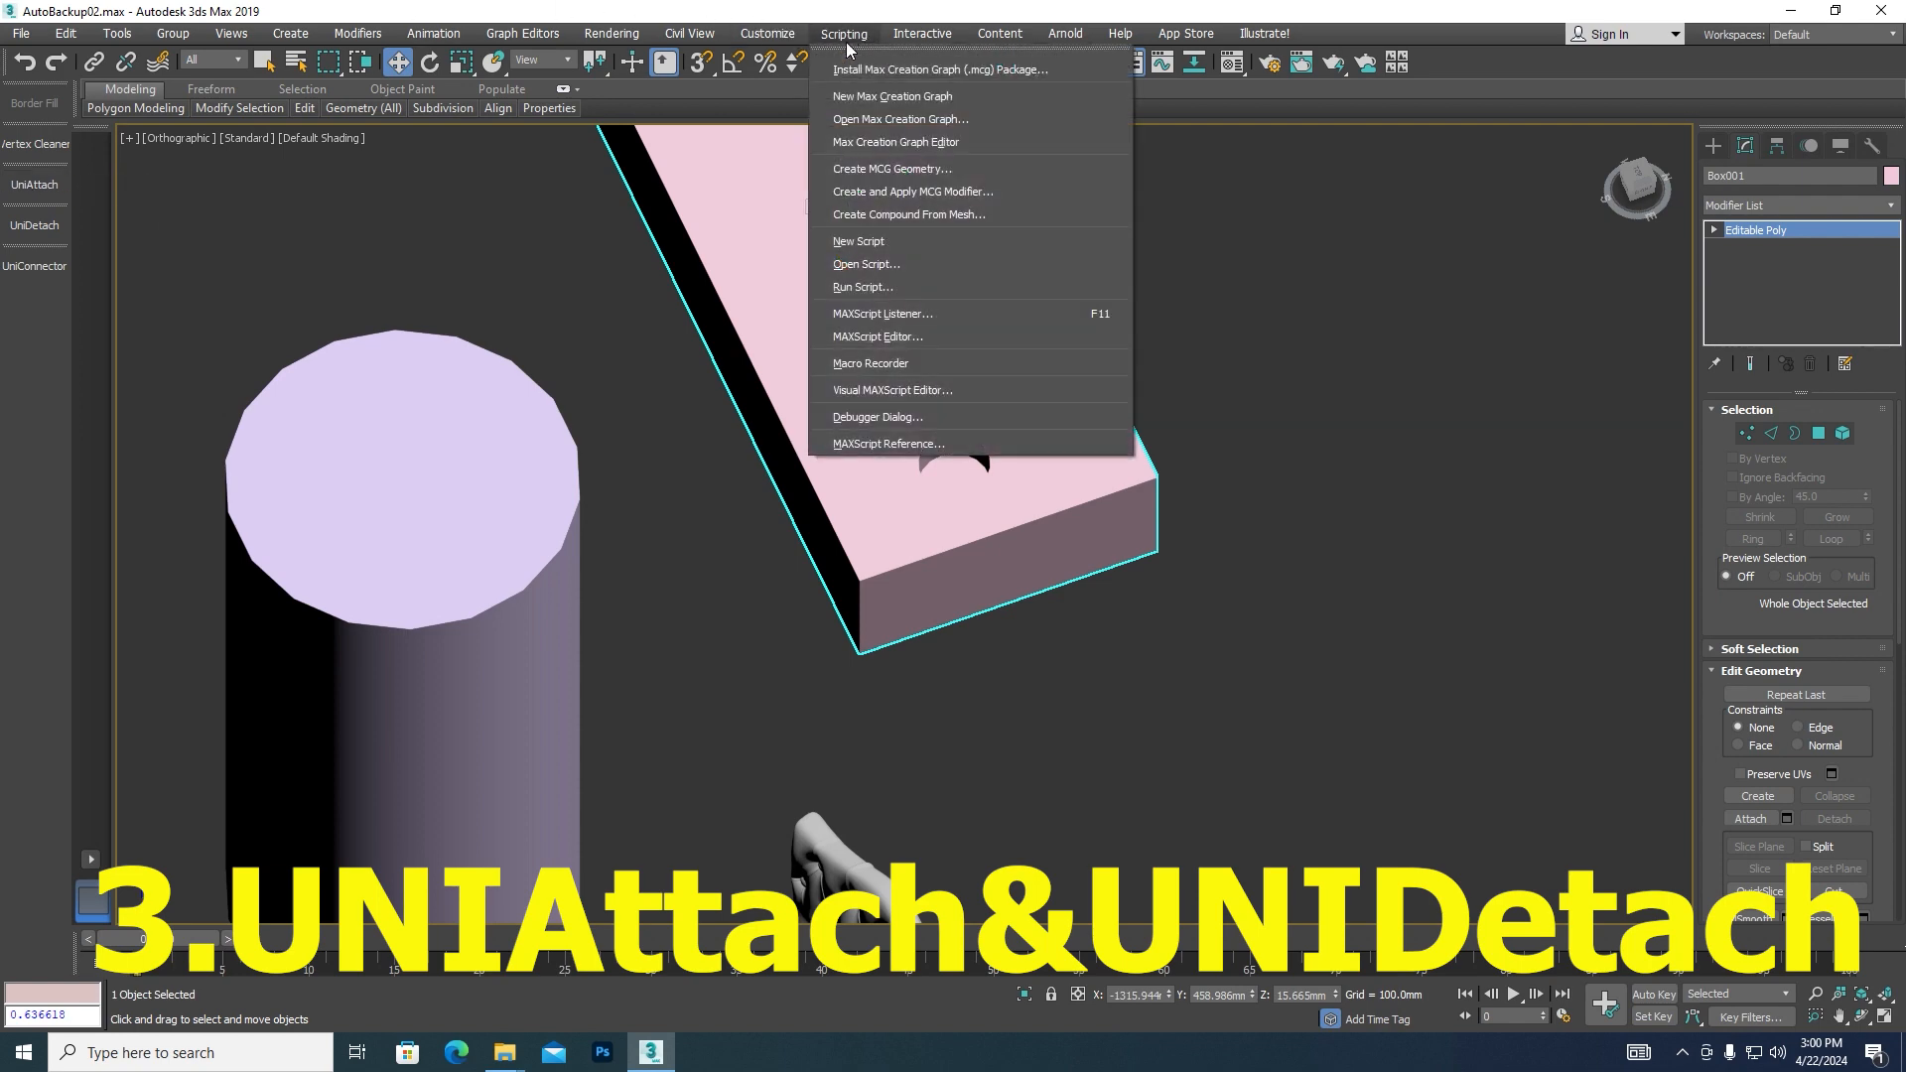
left_click(865, 287)
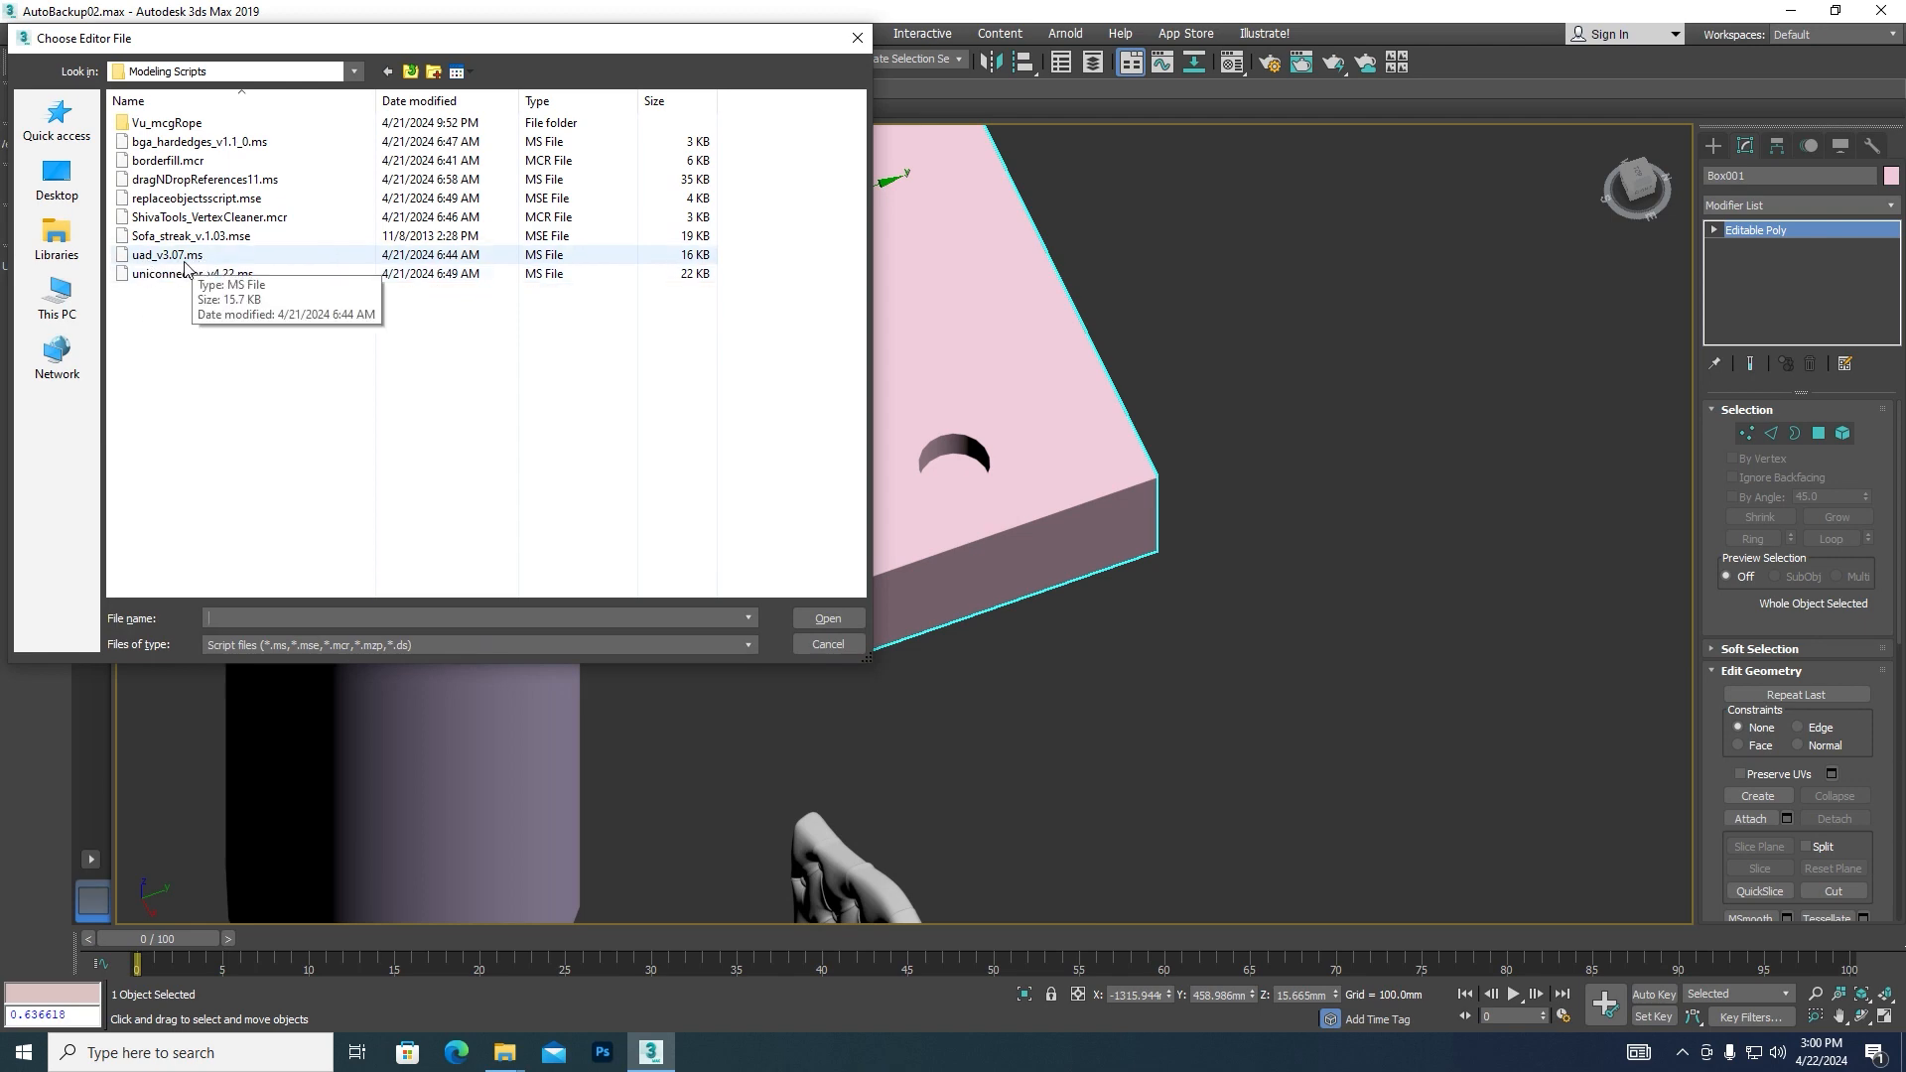
left_click(828, 644)
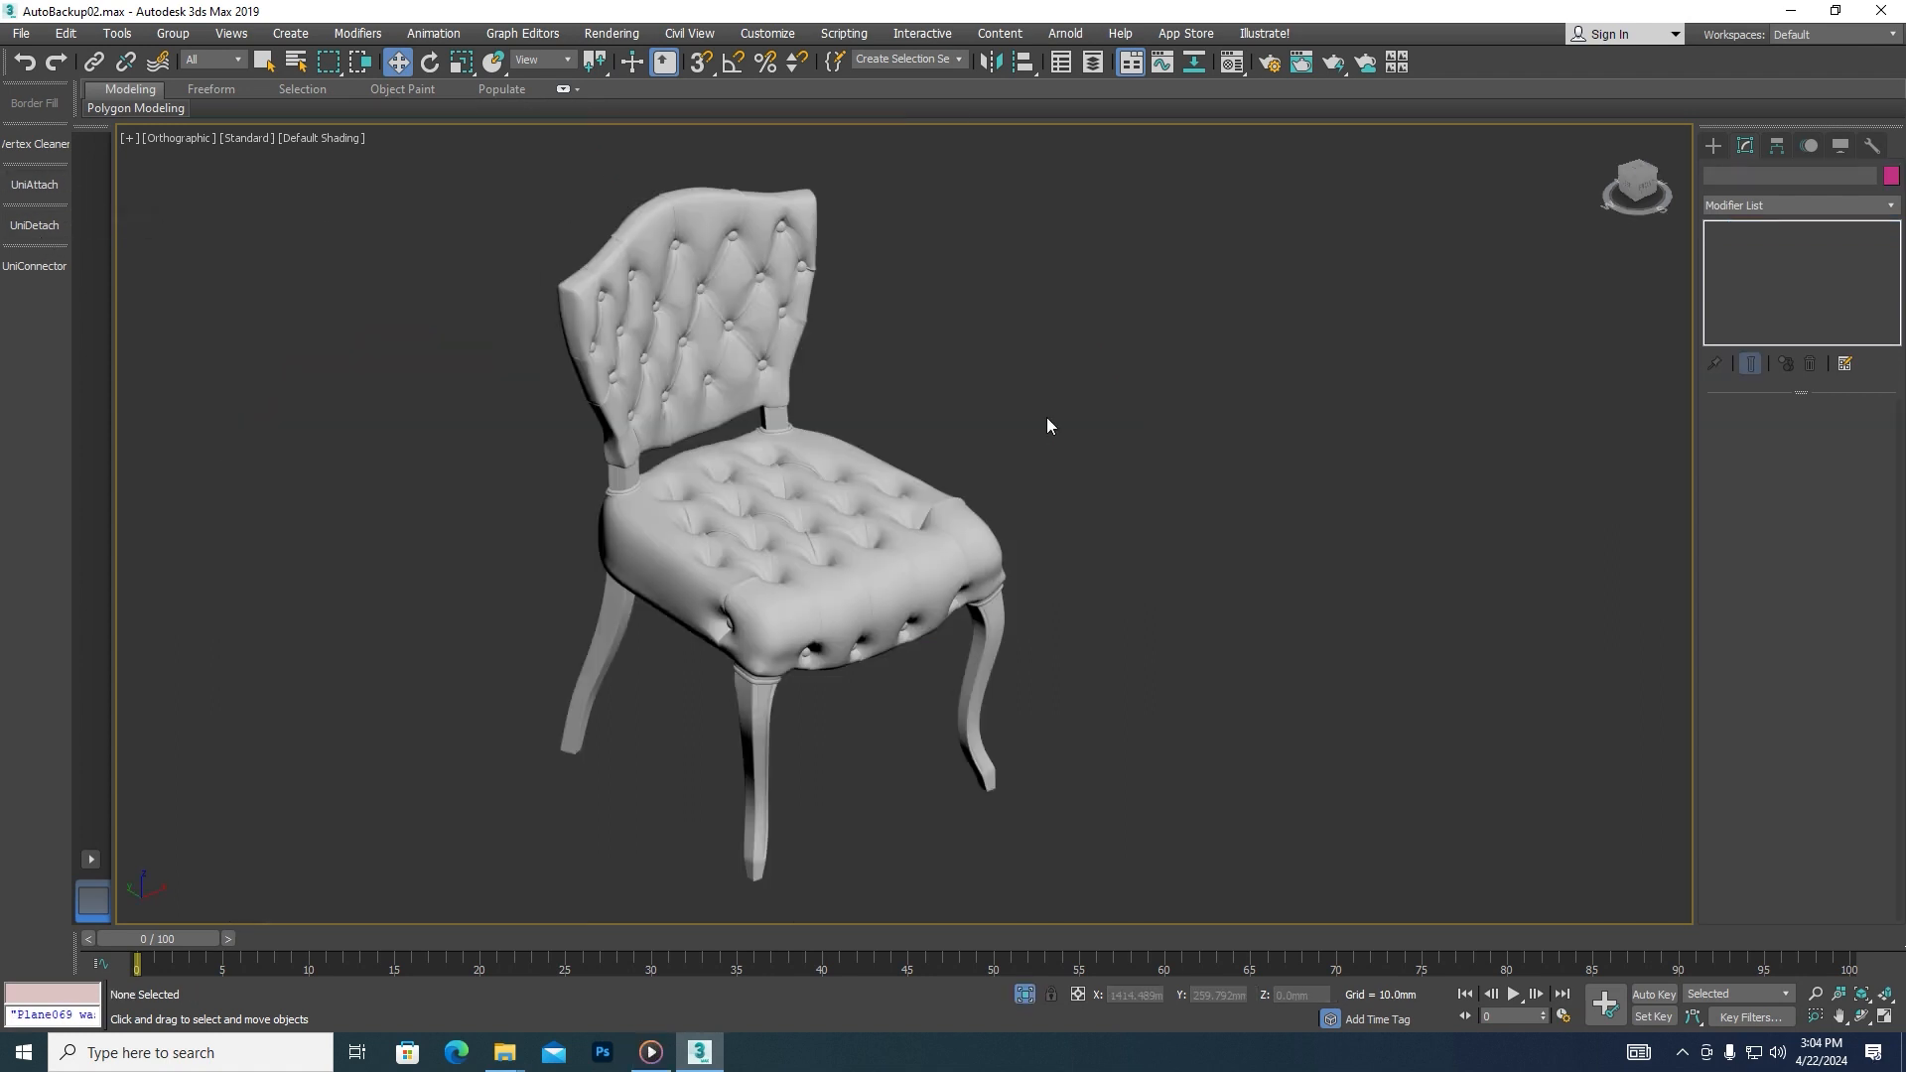
Try moving the chair's seat away on its own, and cancel the move.
left_click(723, 559)
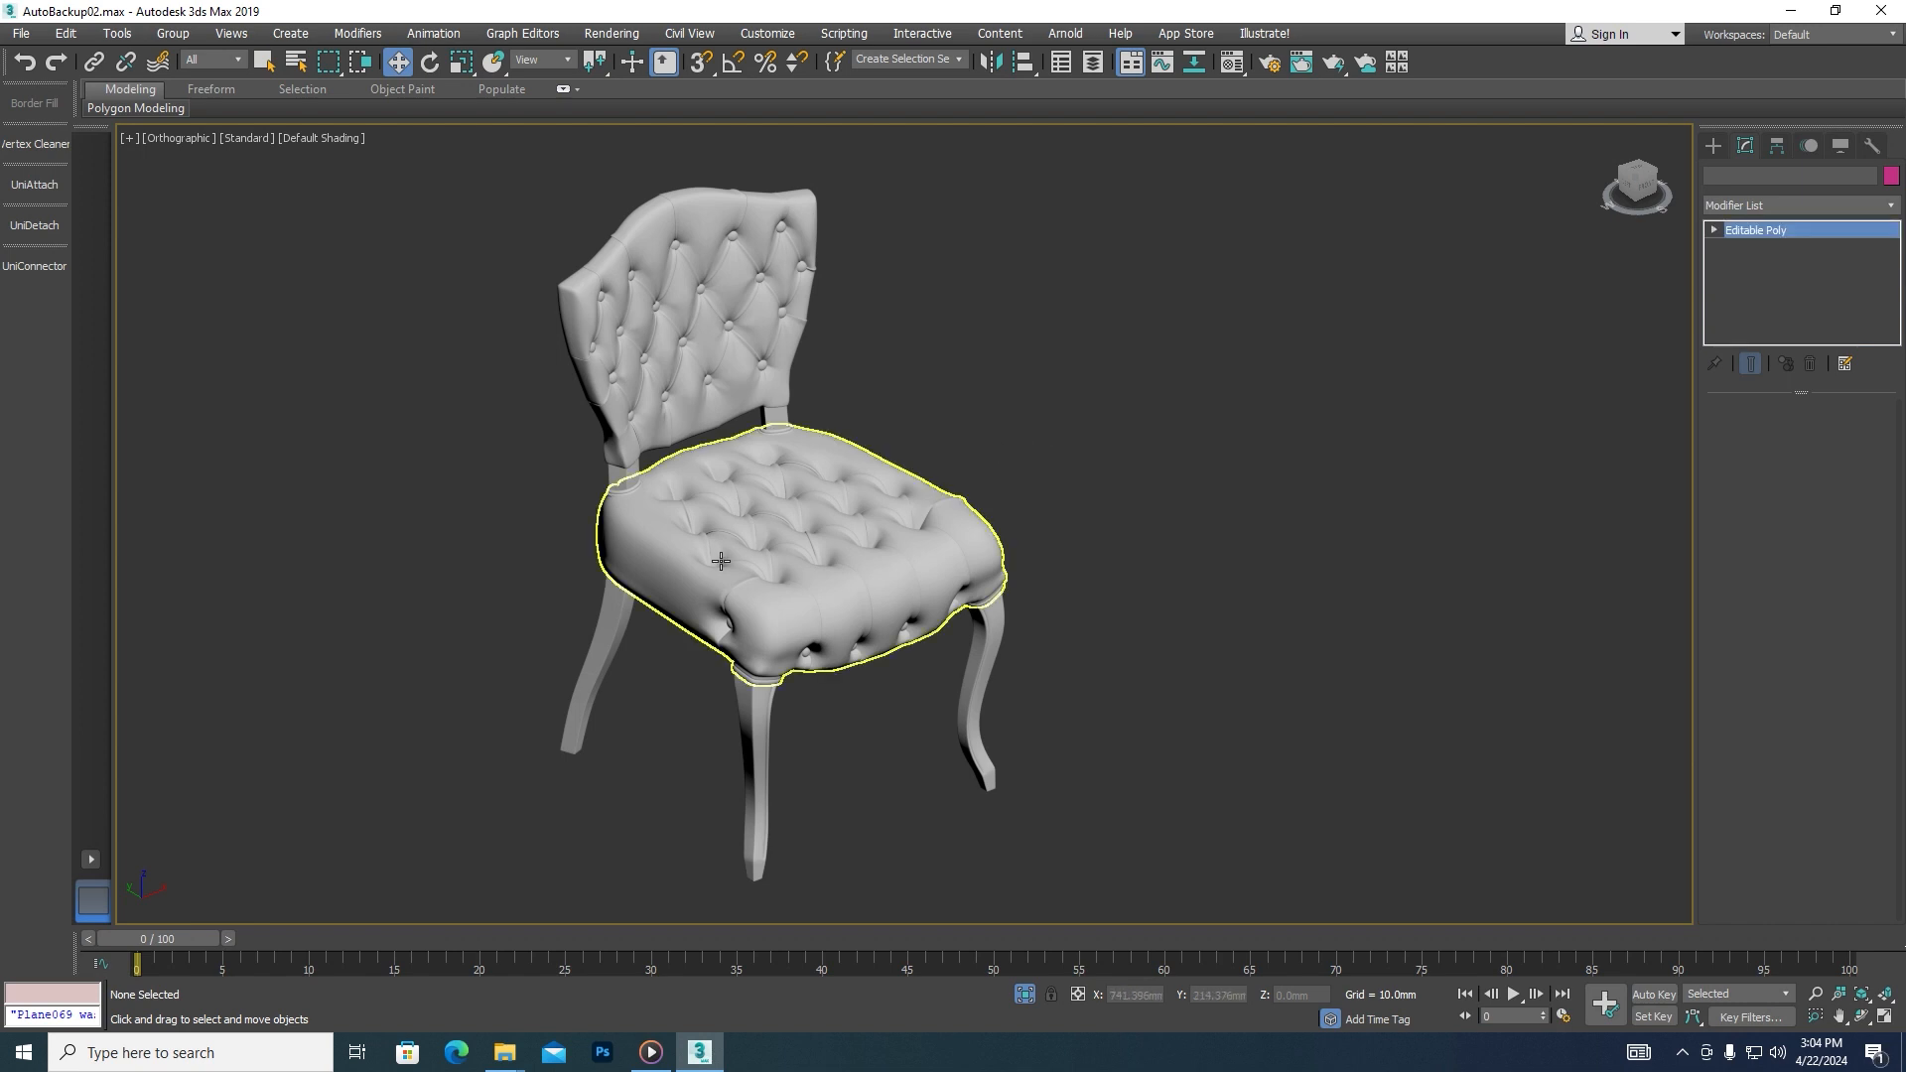
left_click_drag(813, 543, 1081, 462)
right_click(1081, 462)
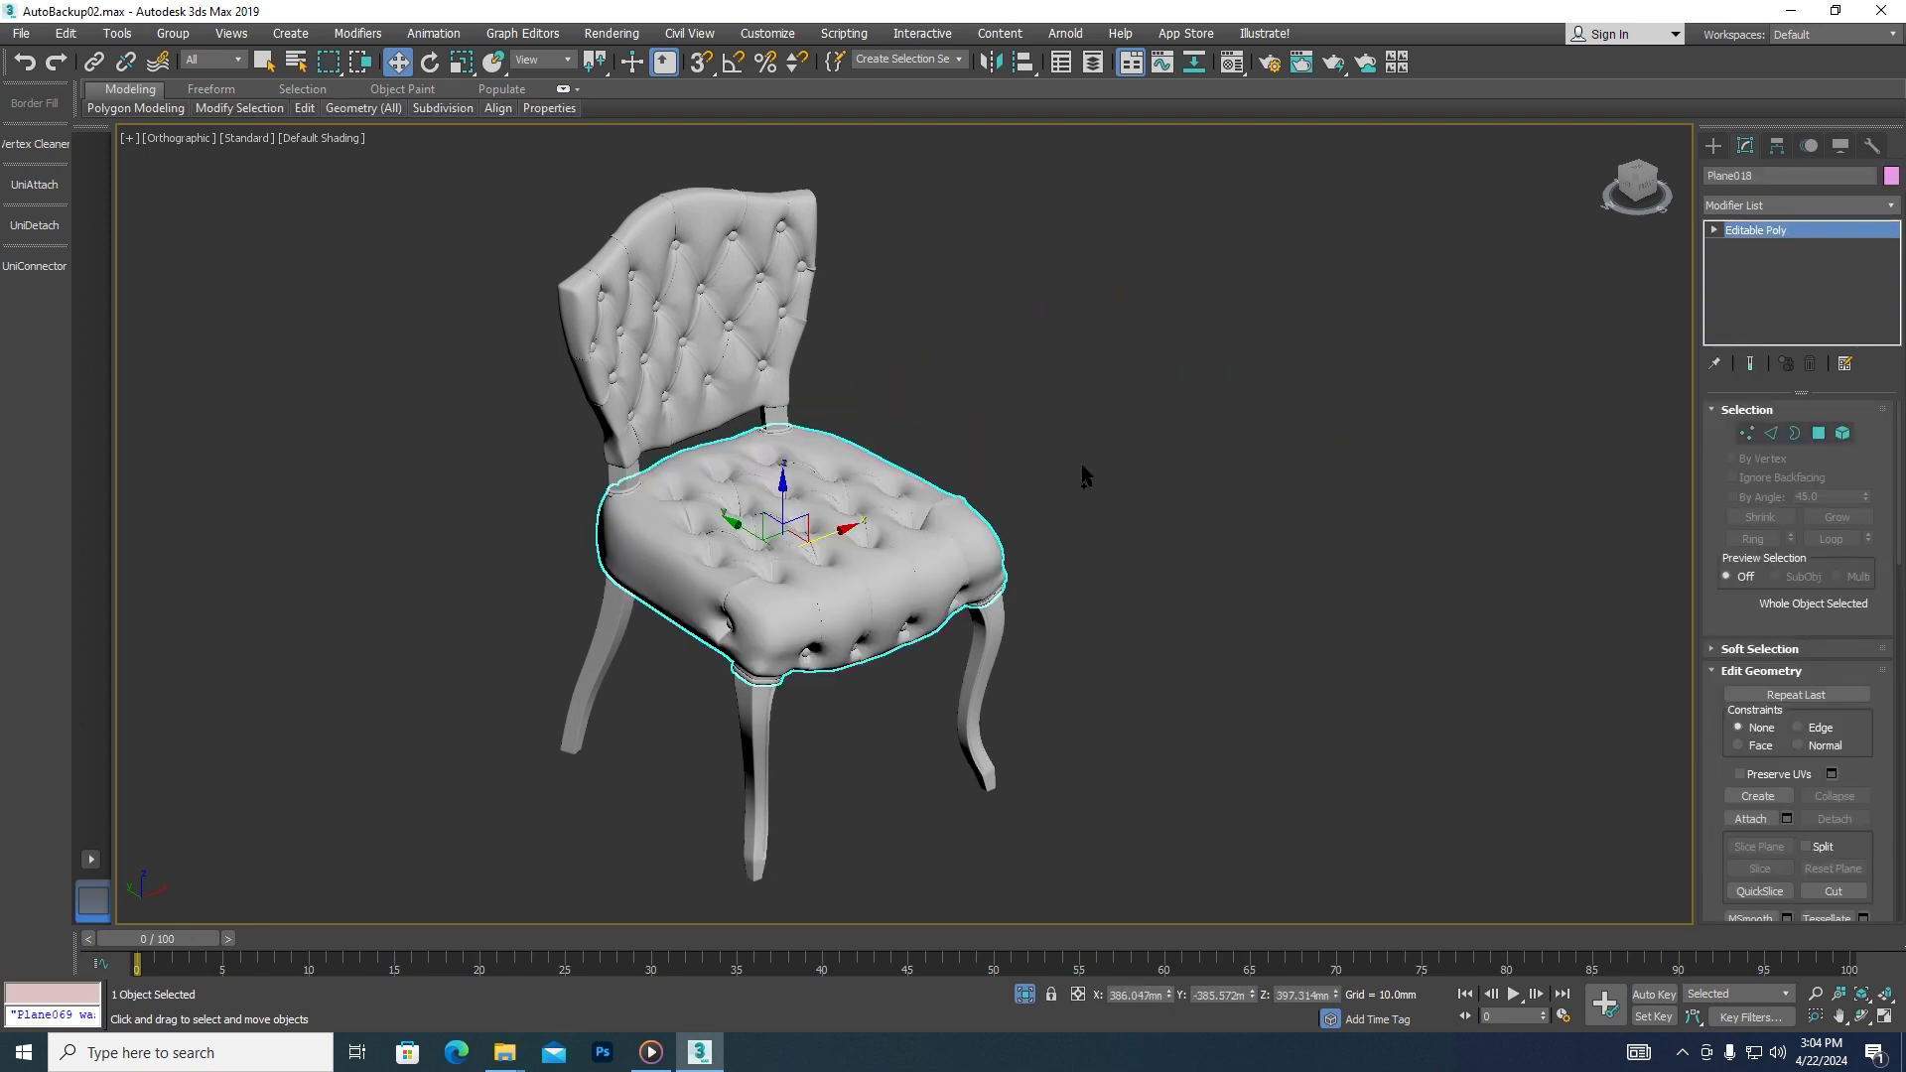
Select all parts of the chair and combine them into one object with UniAttach.
scroll(1042, 457, "down", 5)
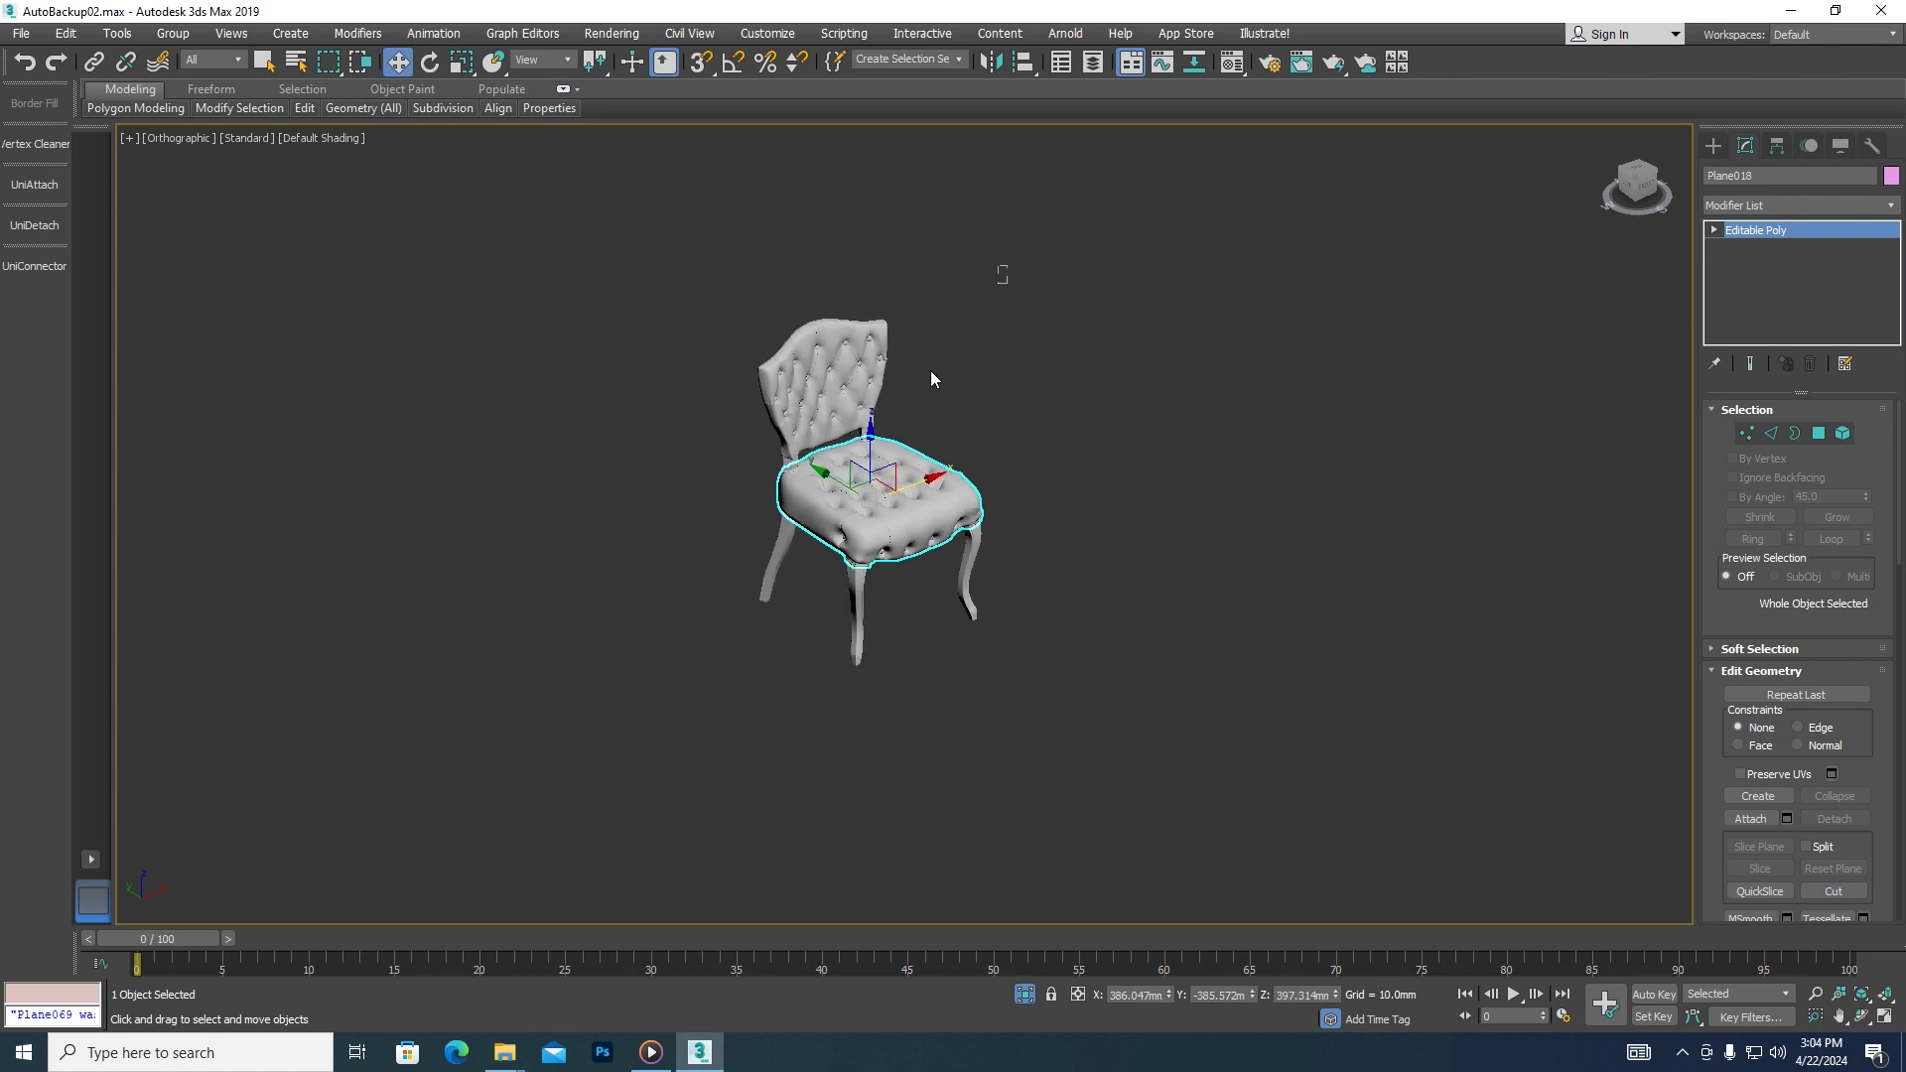
key("ctrl+a")
left_click(34, 185)
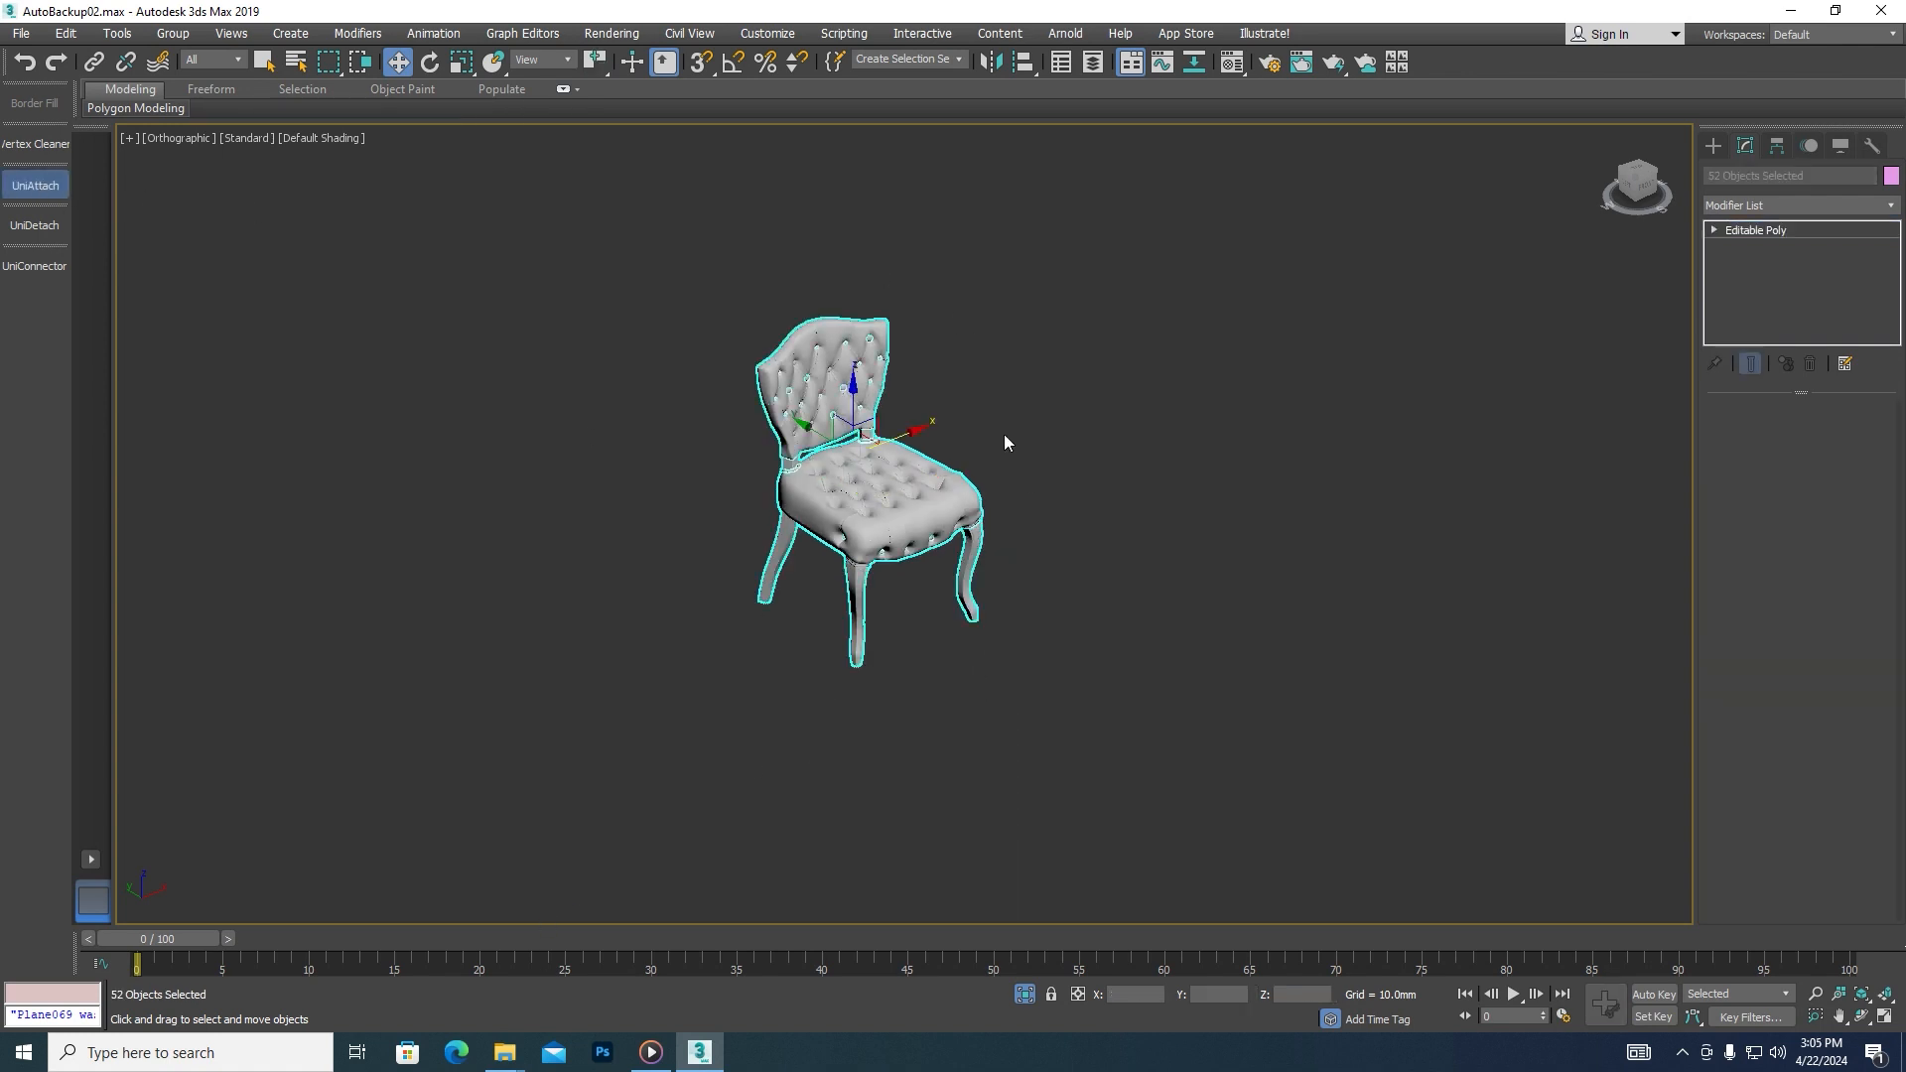
Select the attached chair, move it as a whole along the X axis, and undo the move.
left_click(1067, 506)
left_click(902, 513)
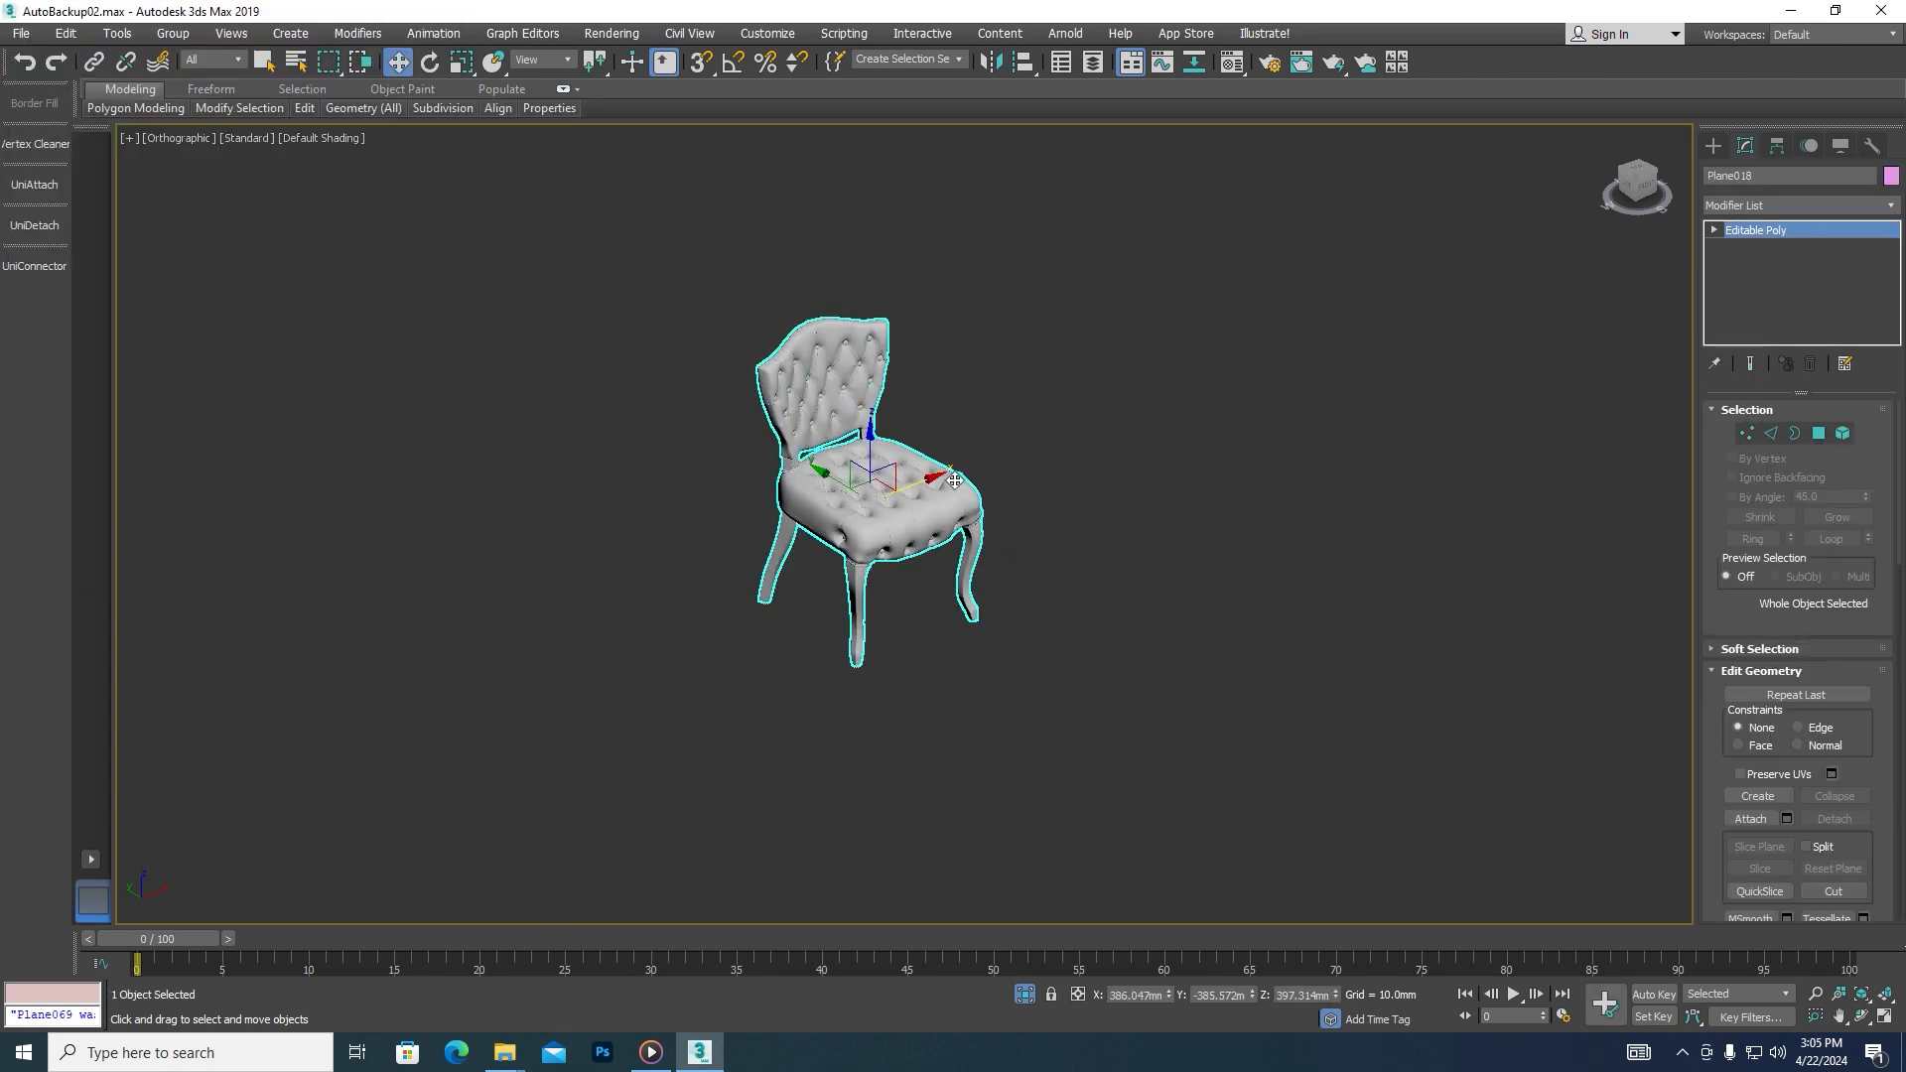
left_click_drag(939, 479, 1034, 443)
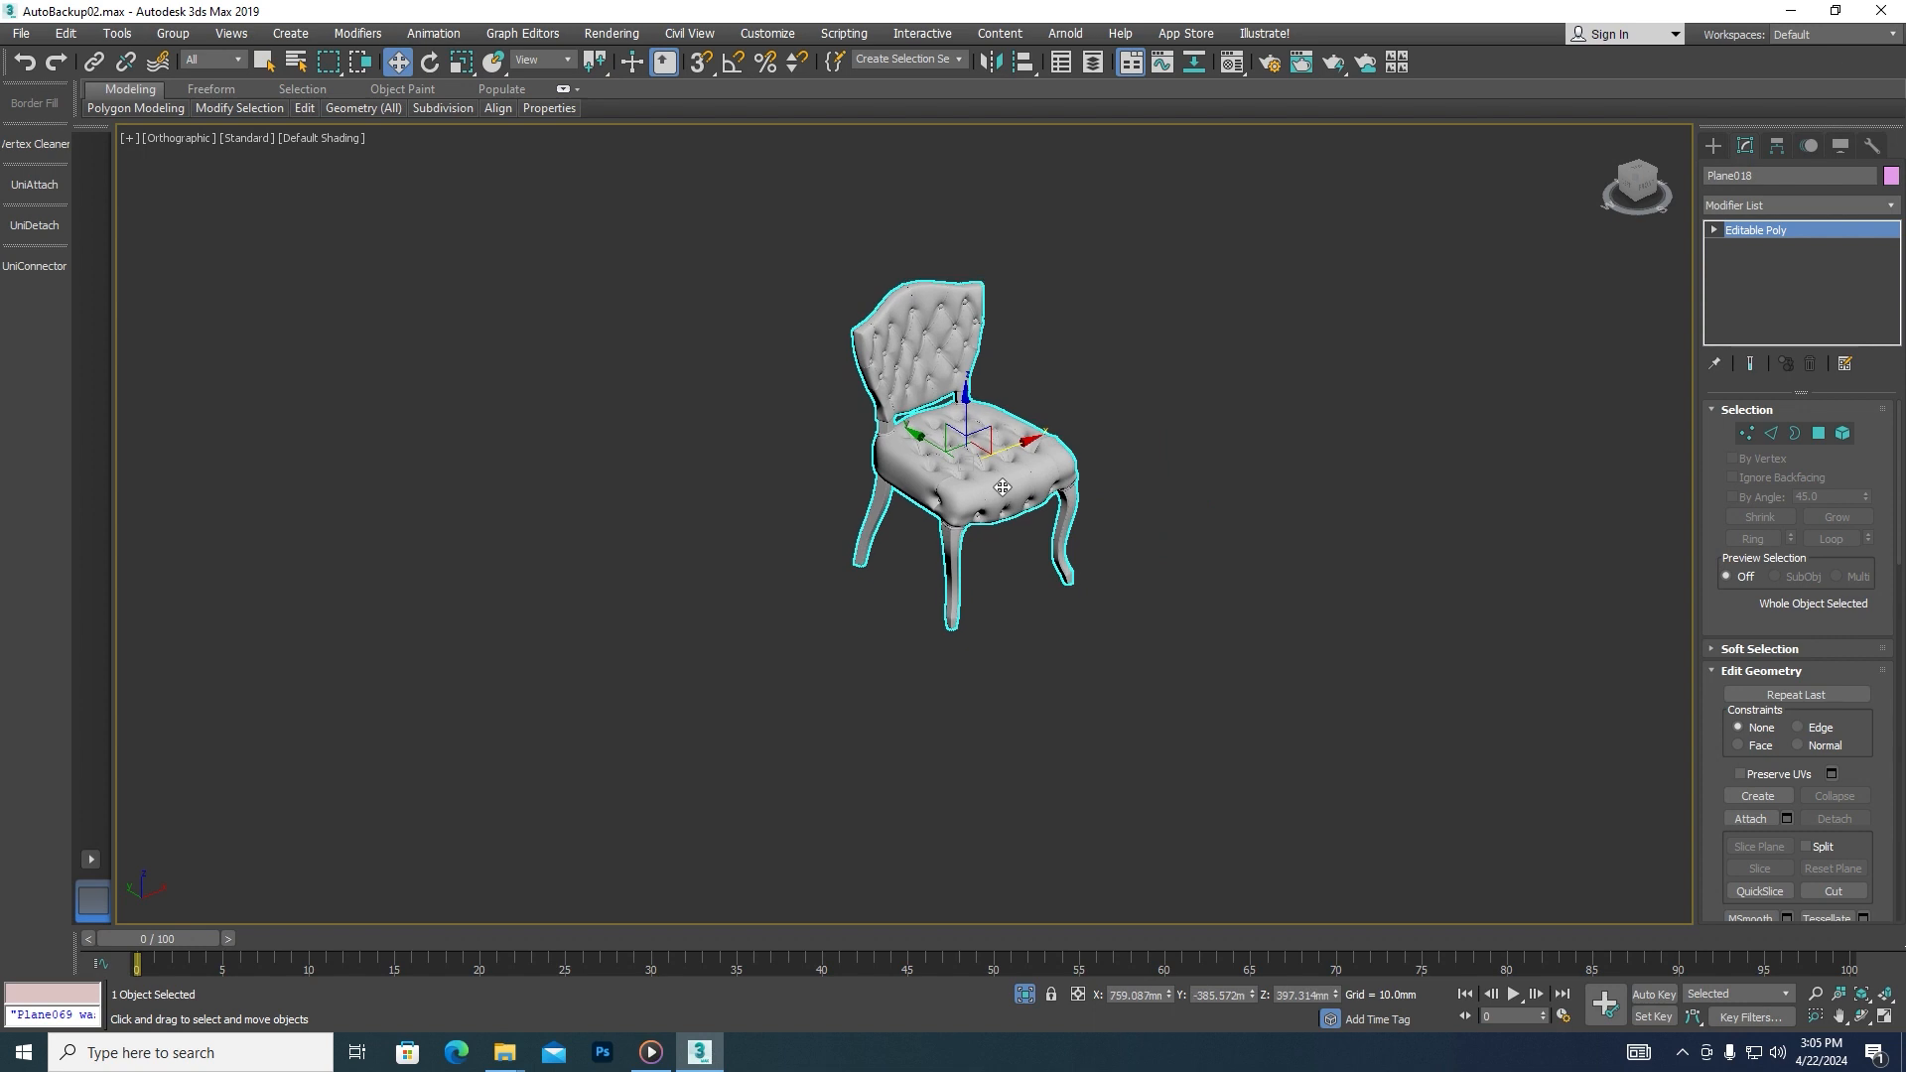
key("ctrl+z")
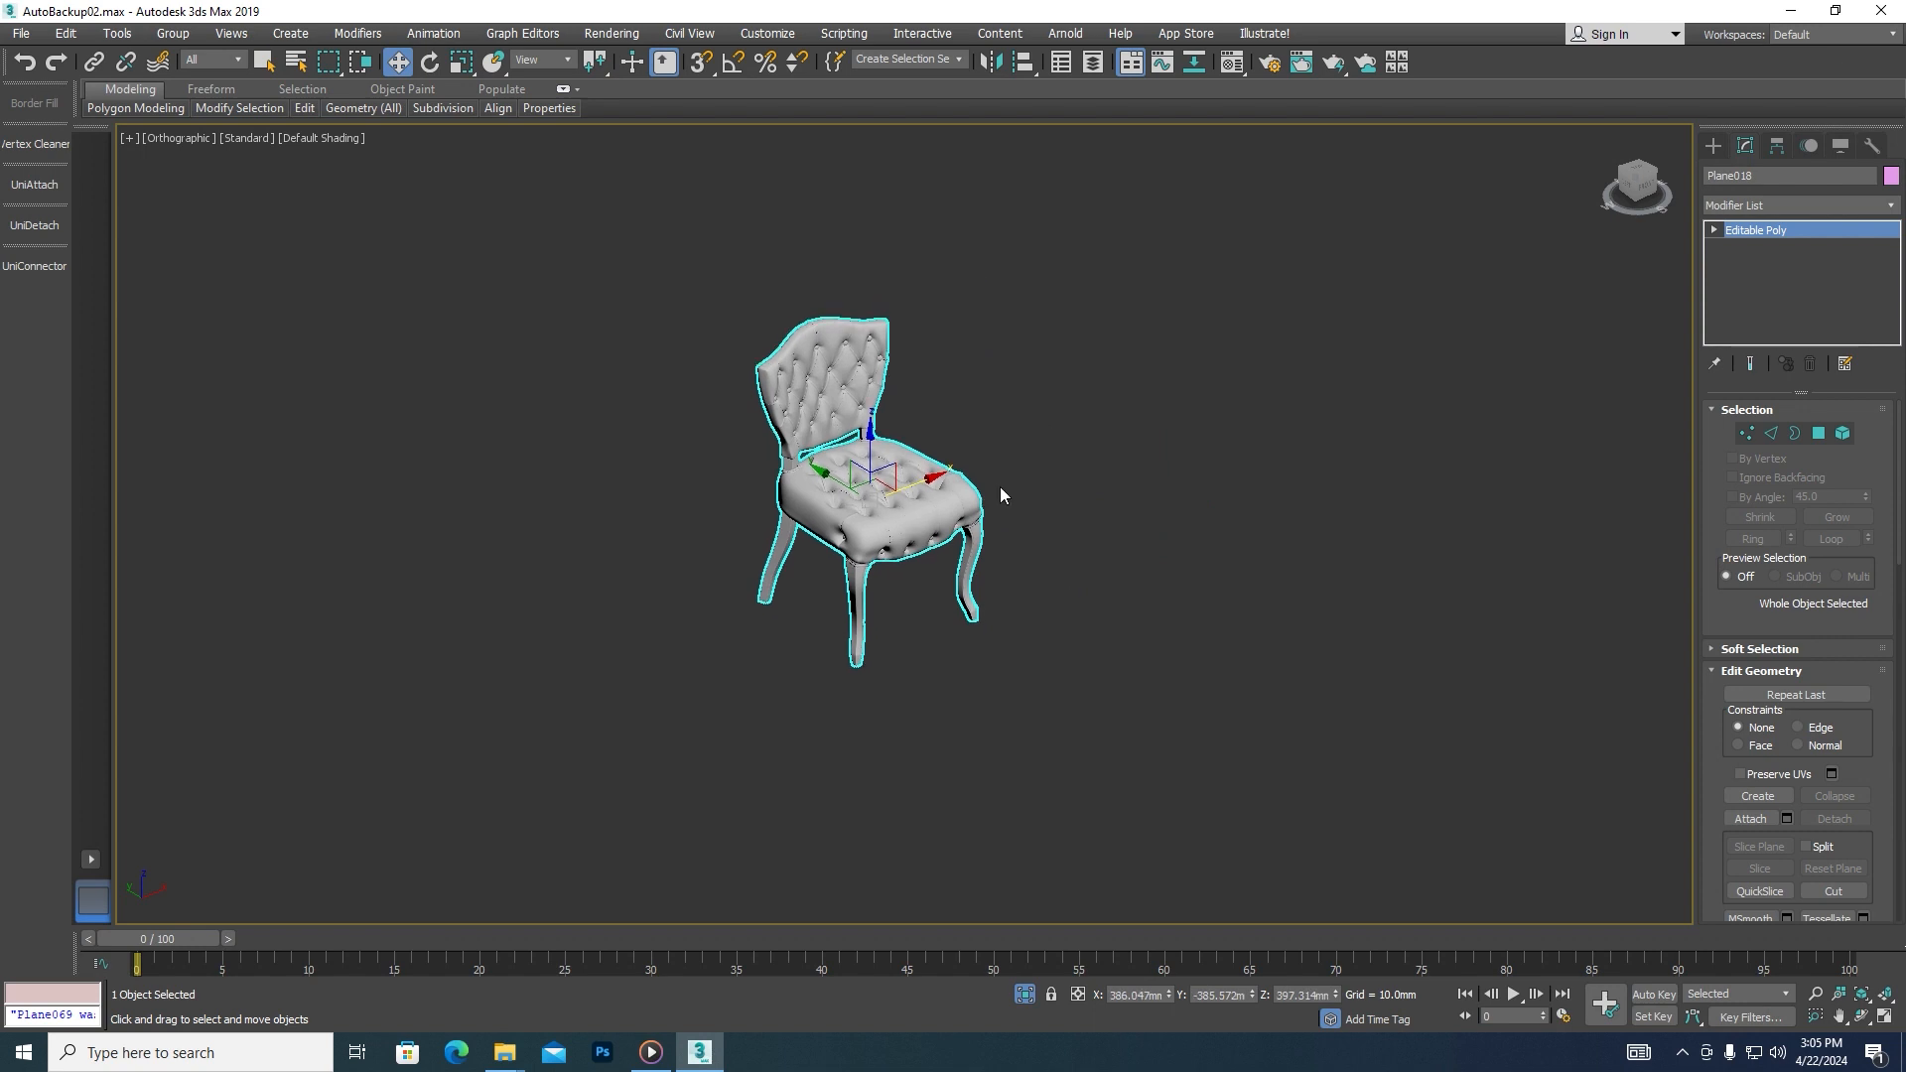
Select all elements of the attached chair and separate them into individual objects with UniDetach.
left_click(1843, 433)
left_click_drag(1154, 266, 524, 719)
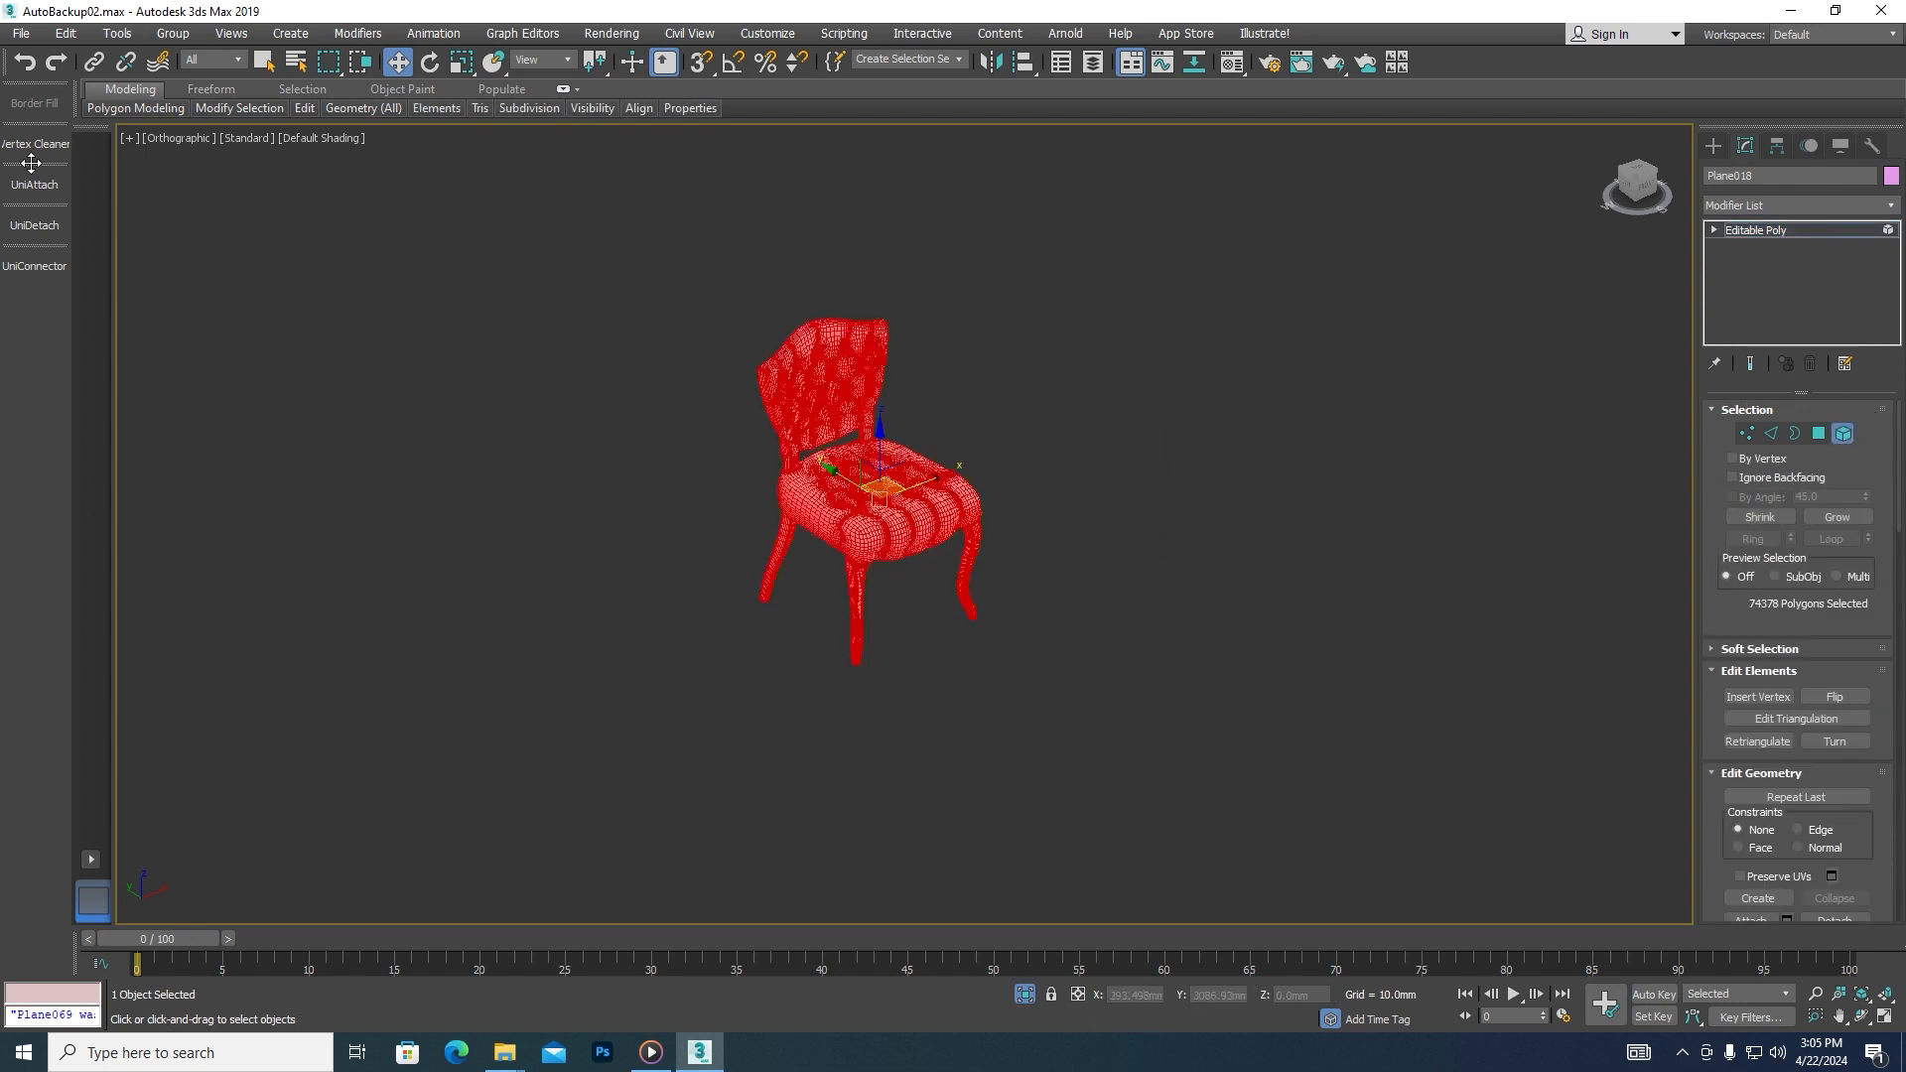
left_click(35, 225)
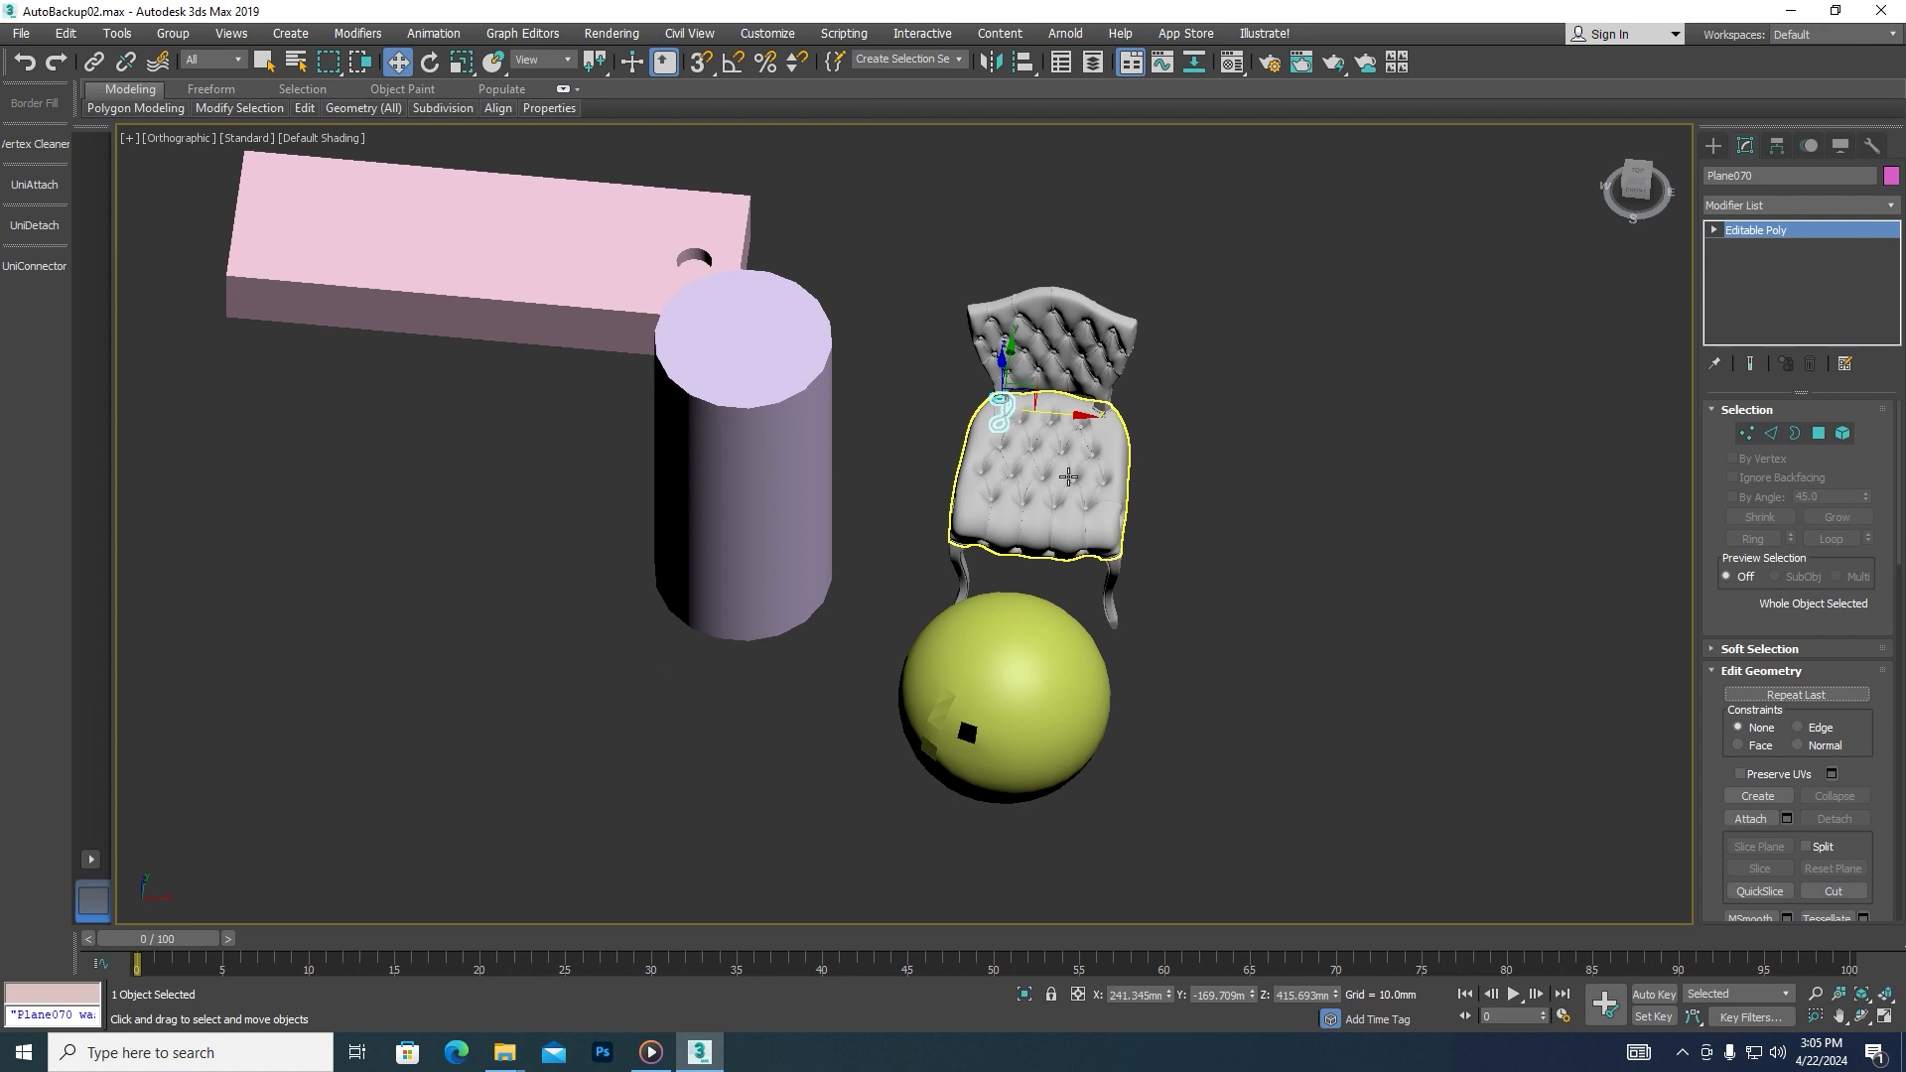
Move the detached seat and the backrest away from the chair one after the other, and undo both moves.
left_click(1067, 477)
middle_click_drag(1253, 433, 1171, 447, "alt")
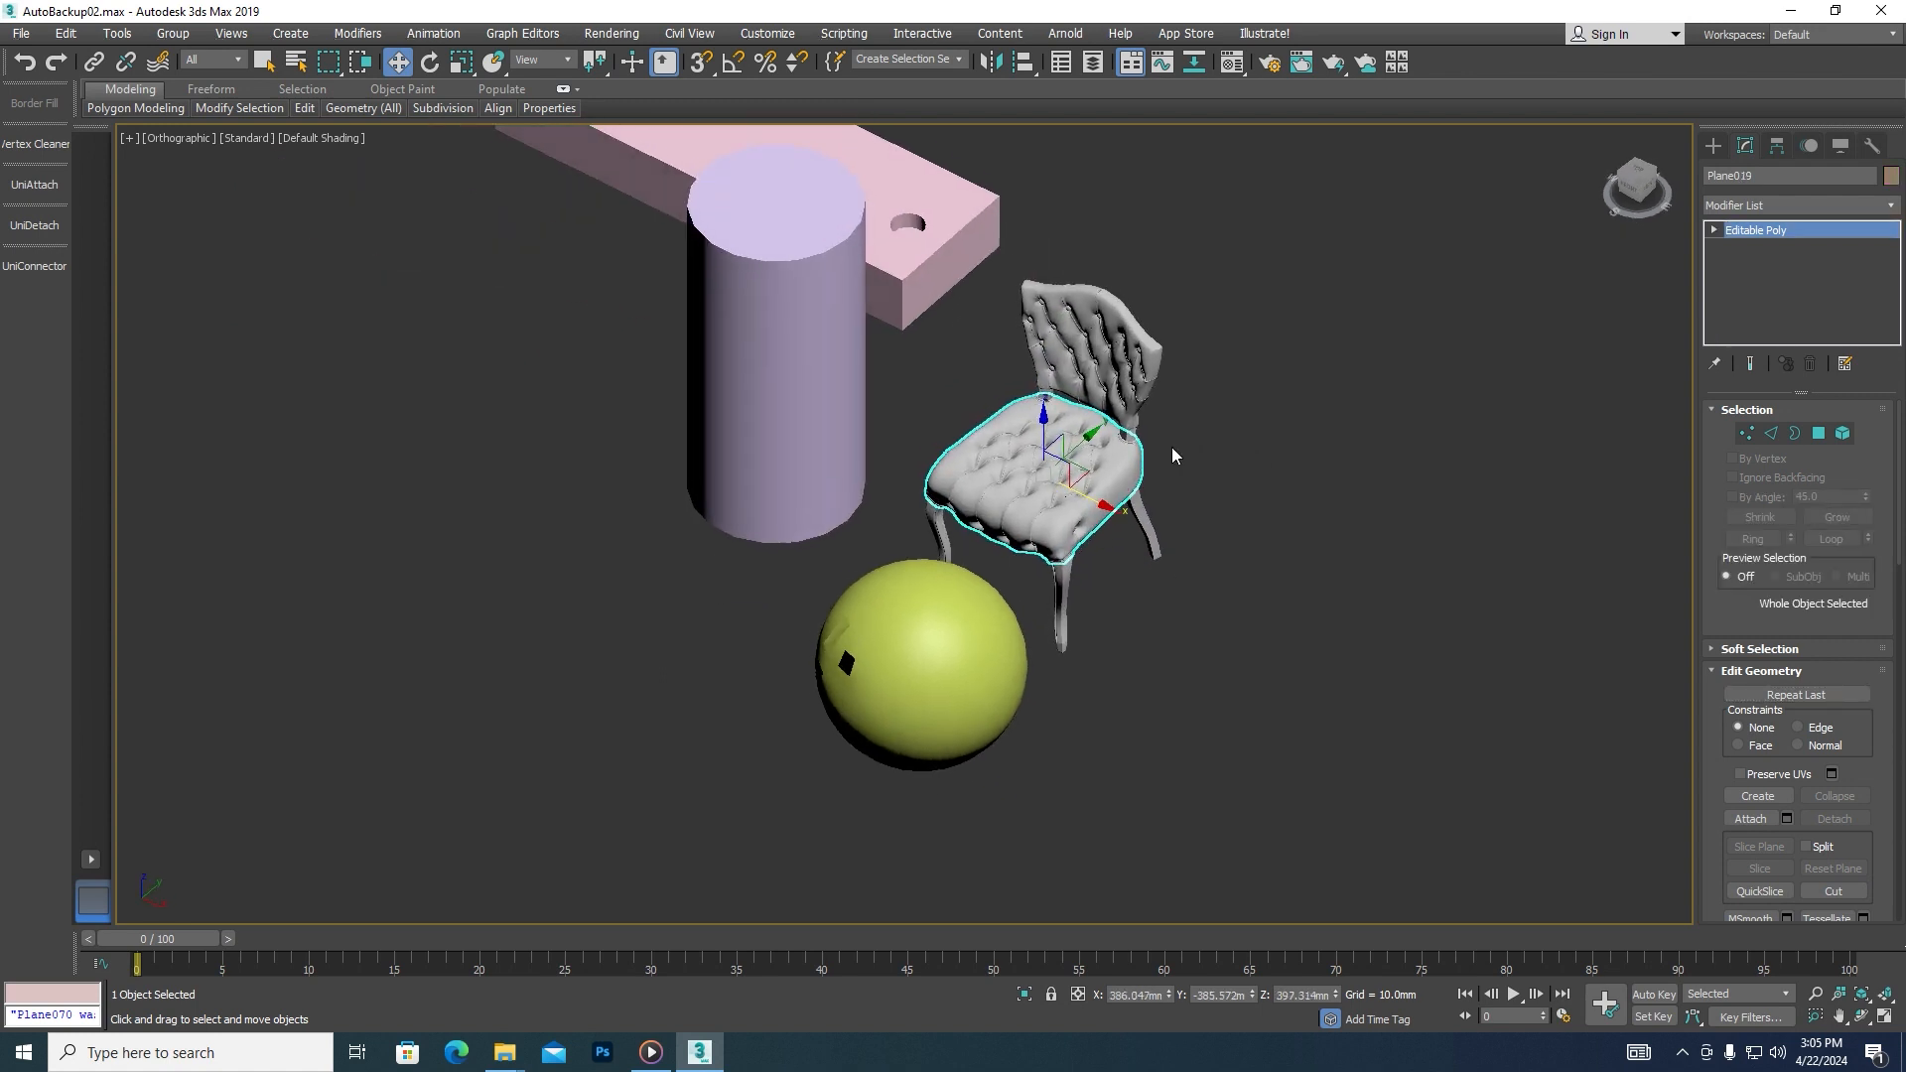
left_click_drag(1102, 515, 1261, 595)
left_click(1102, 378)
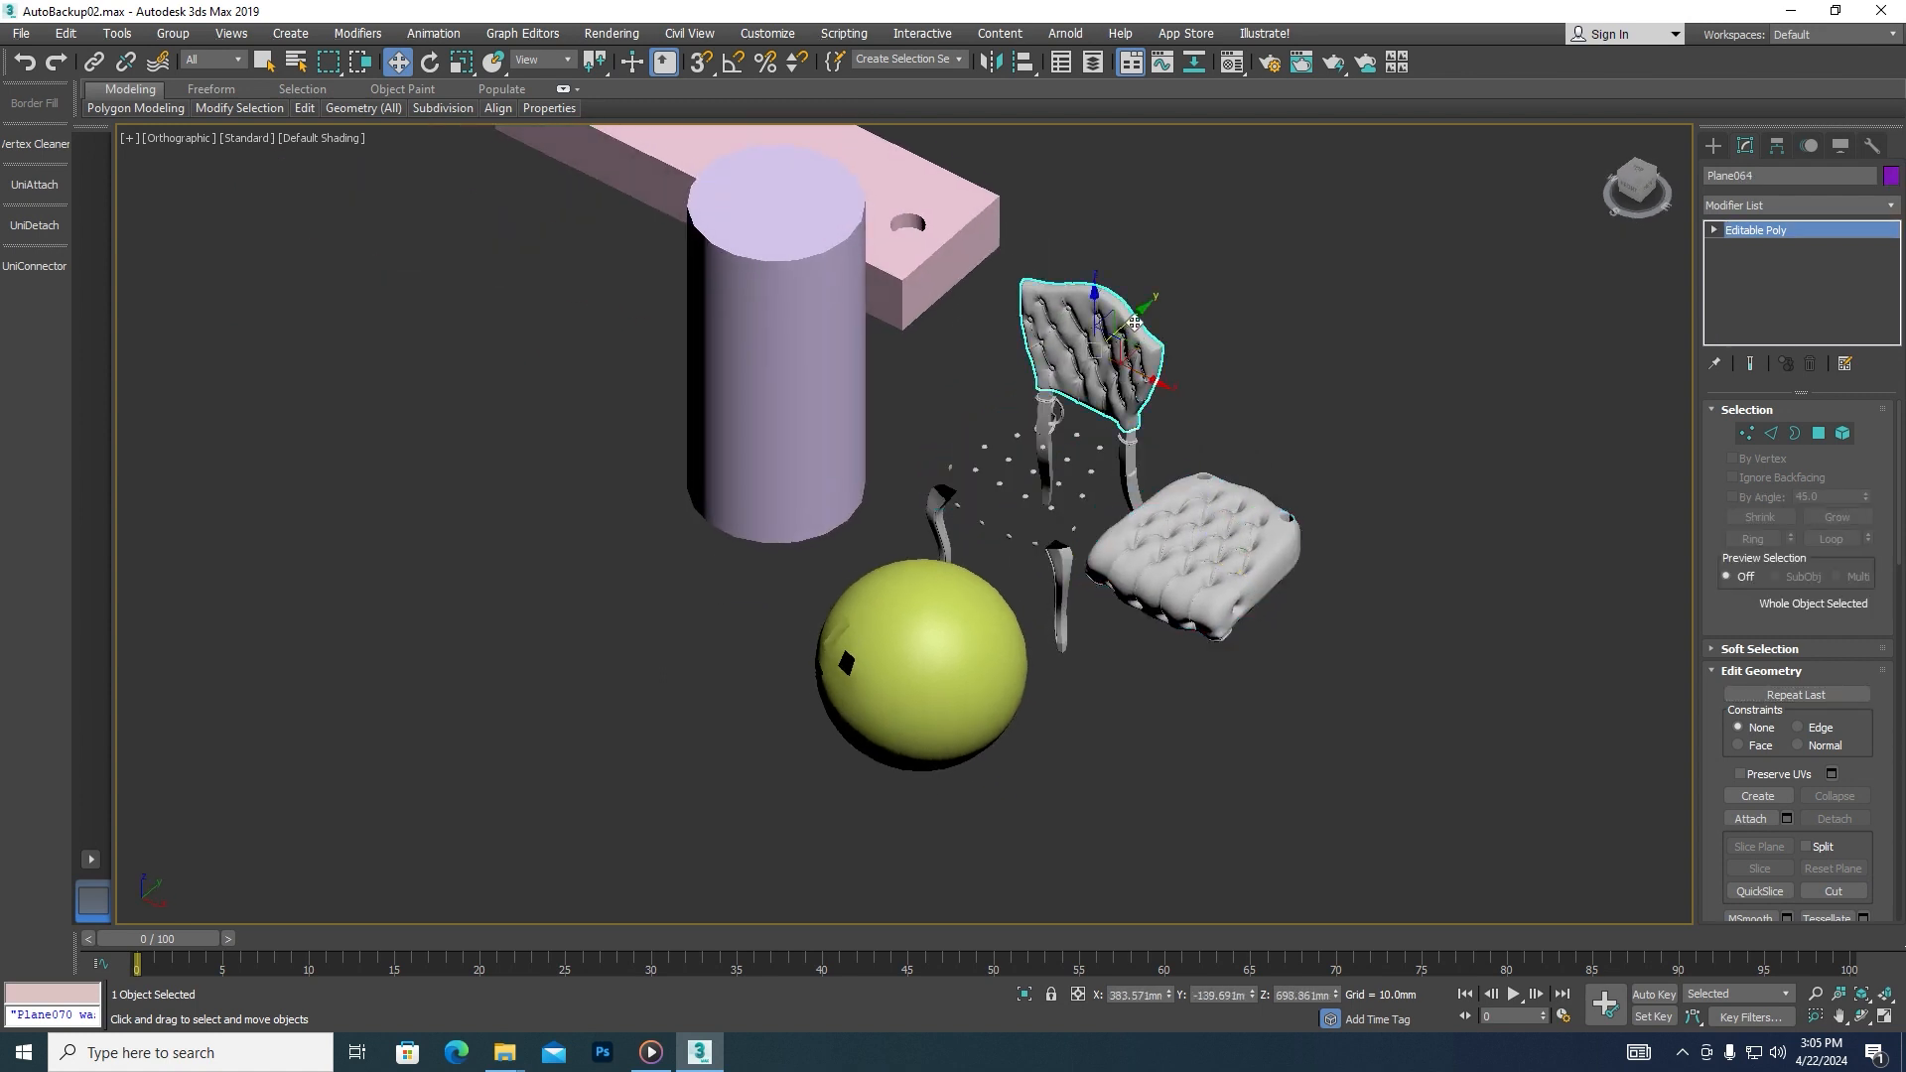
left_click_drag(1108, 342, 1310, 183)
key("ctrl+z")
middle_click_drag(1271, 347, 1249, 403, "alt")
key("ctrl+z")
key("ctrl+z")
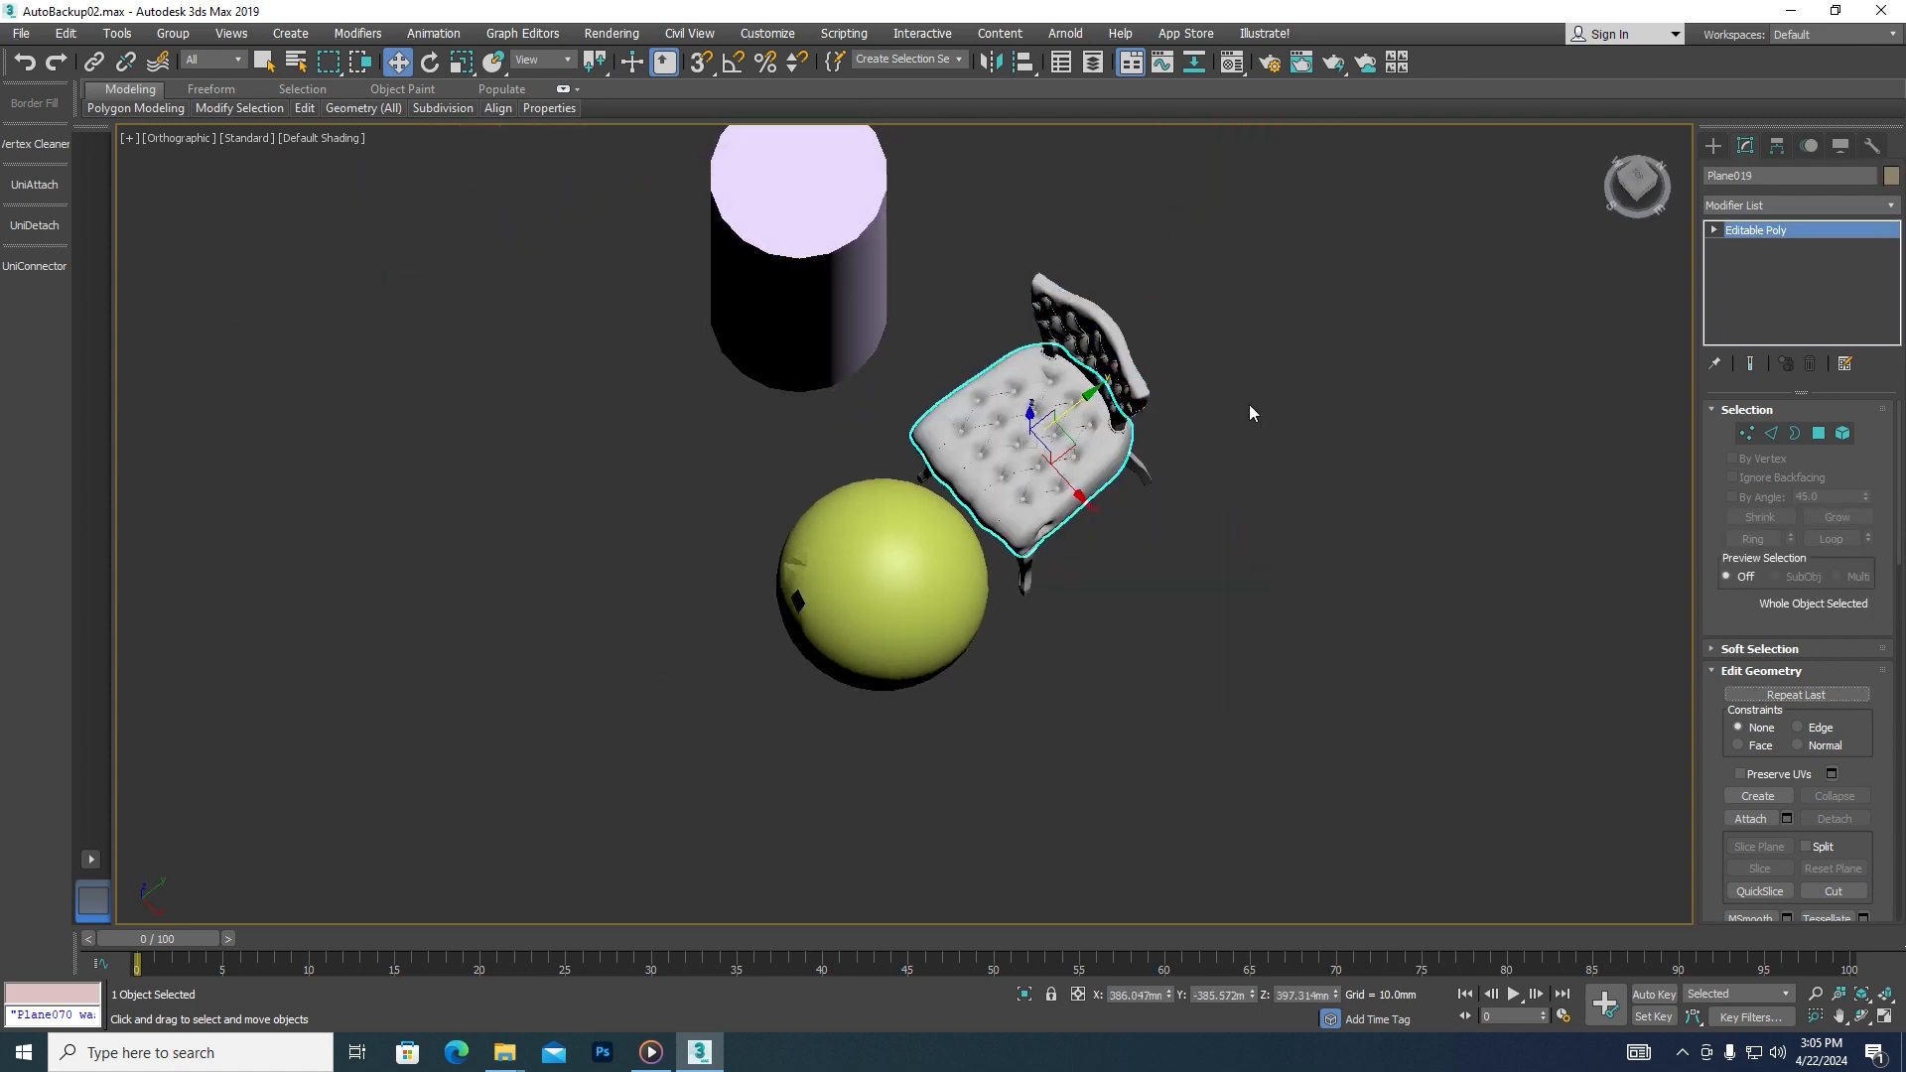
Select all chair parts without the sphere, isolate them, and combine them into one object with UniAttach.
left_click_drag(977, 431, 975, 429)
key("t")
scroll(897, 437, "down", 10)
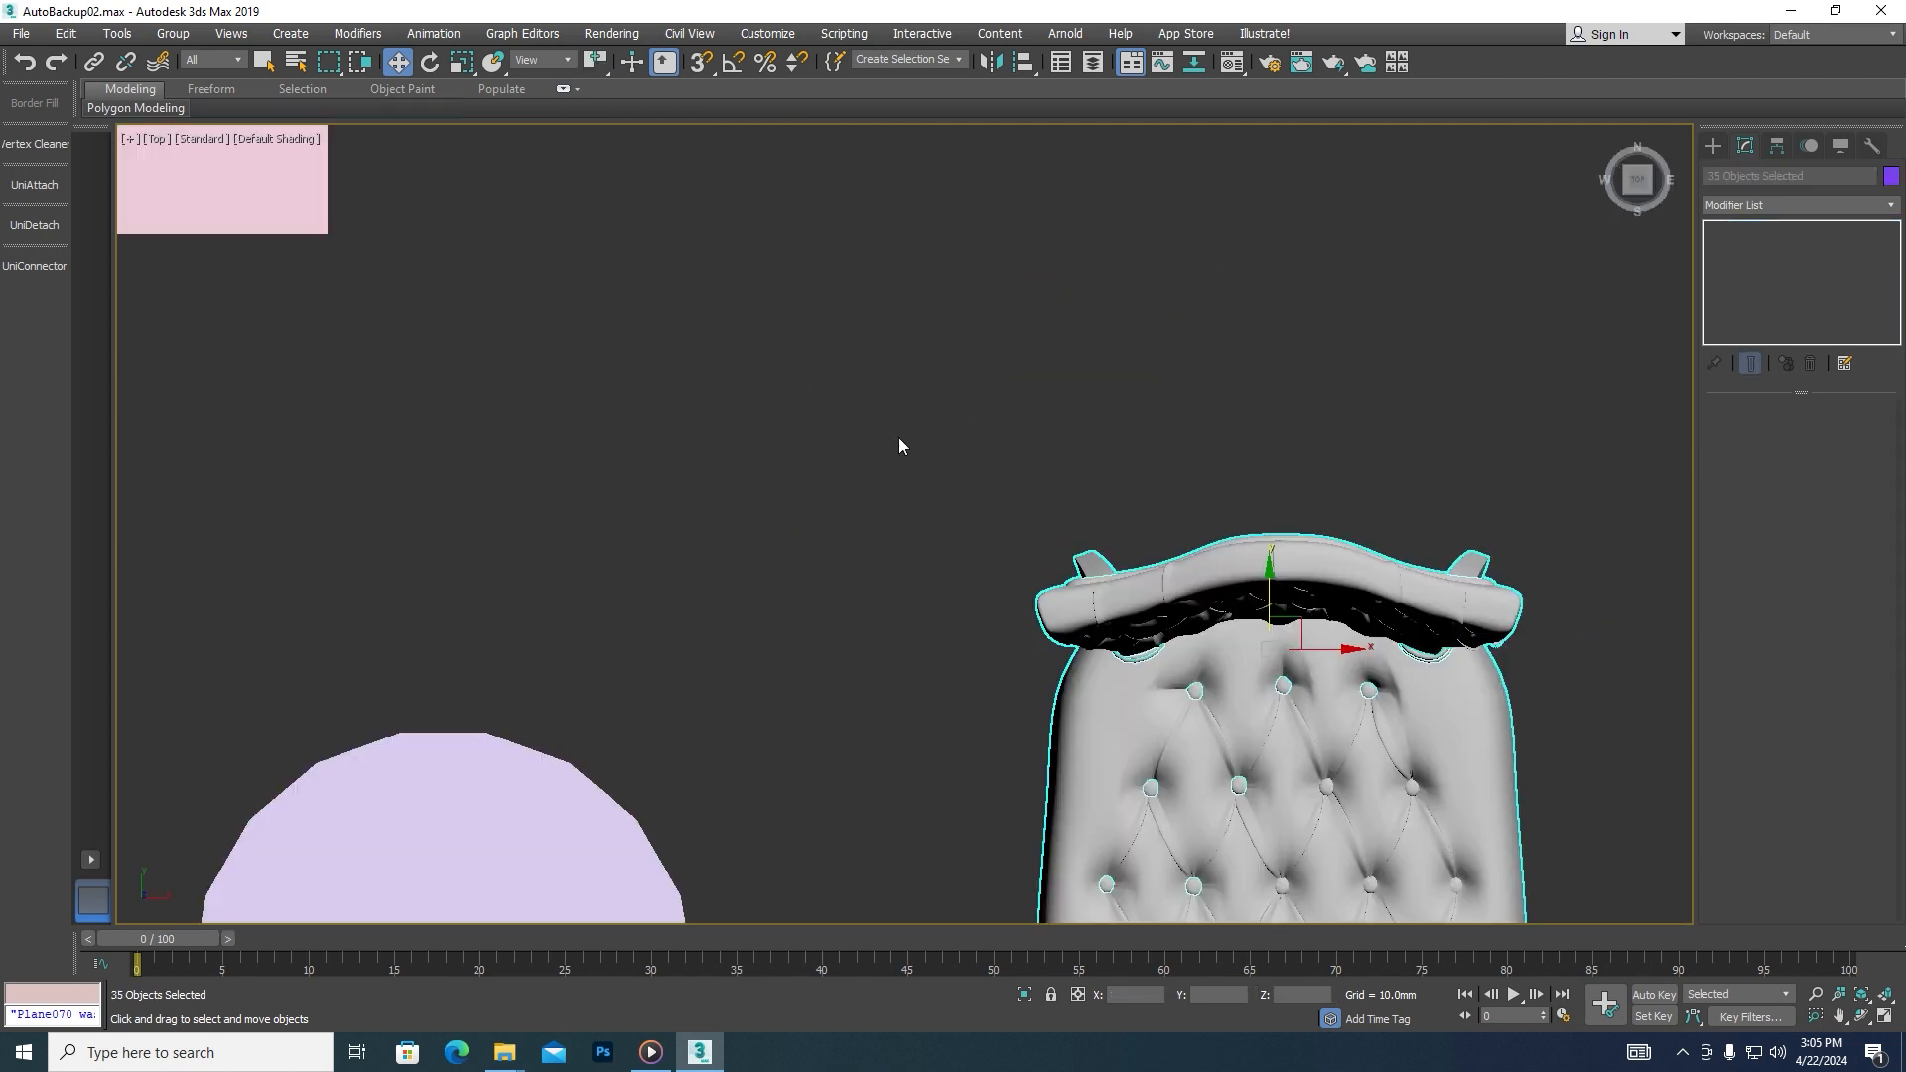
scroll(1088, 574, "up", 4)
left_click_drag(1331, 278, 668, 719)
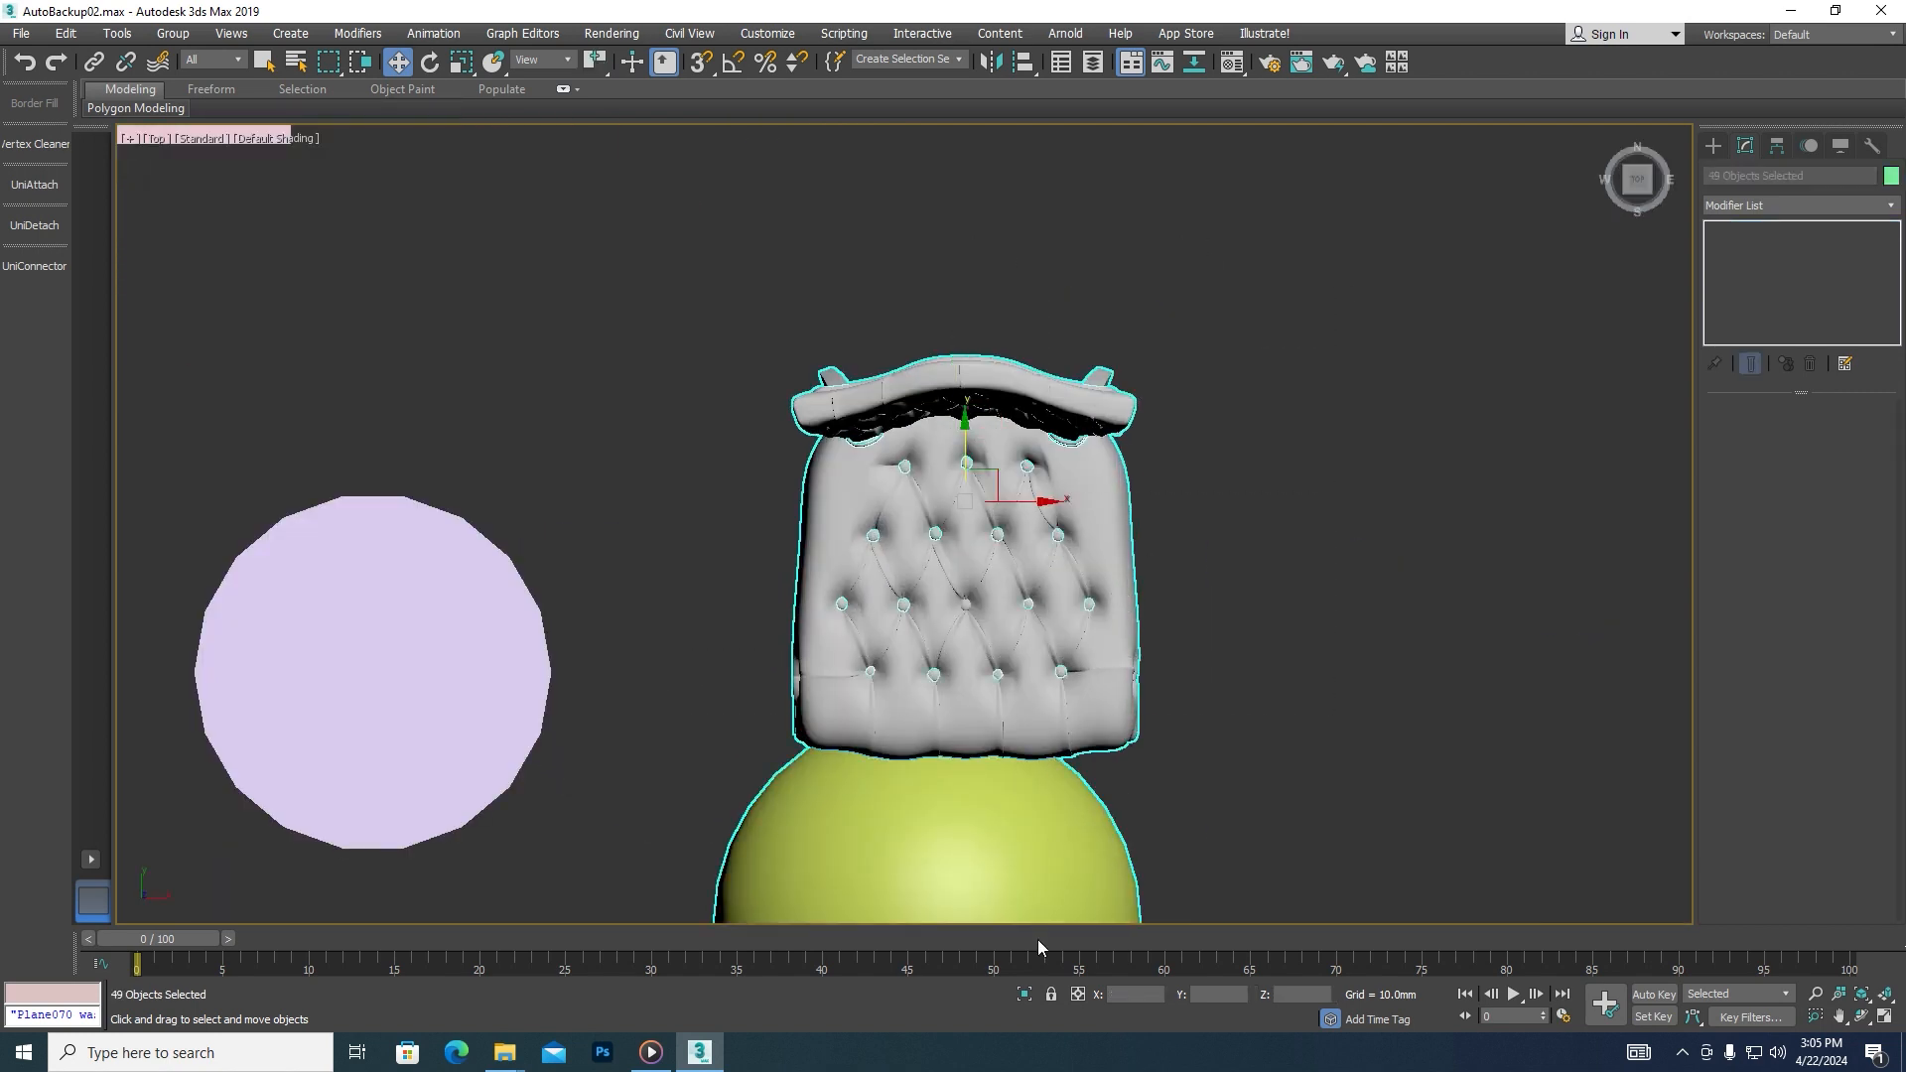
left_click(978, 912, "alt")
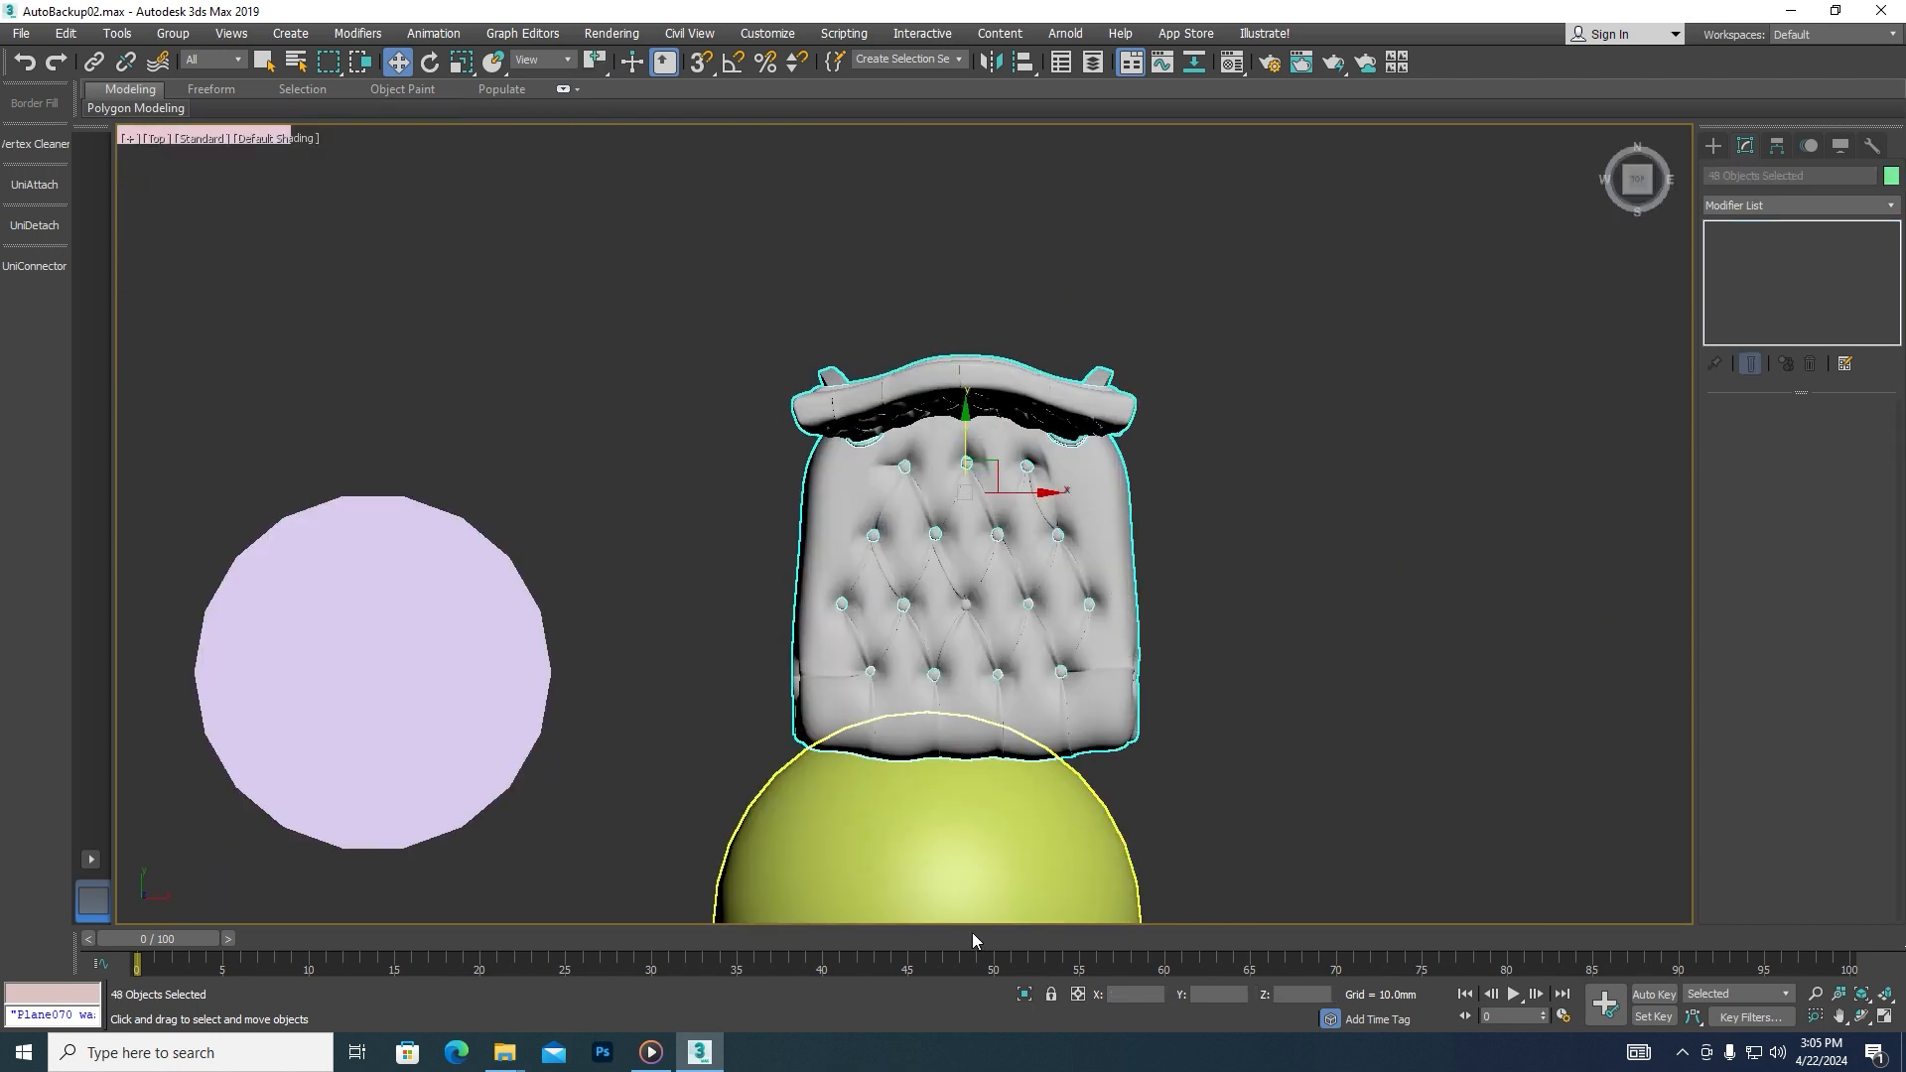
middle_click_drag(1091, 658, 1092, 667)
left_click(1024, 995)
middle_click_drag(476, 715, 568, 510, "alt")
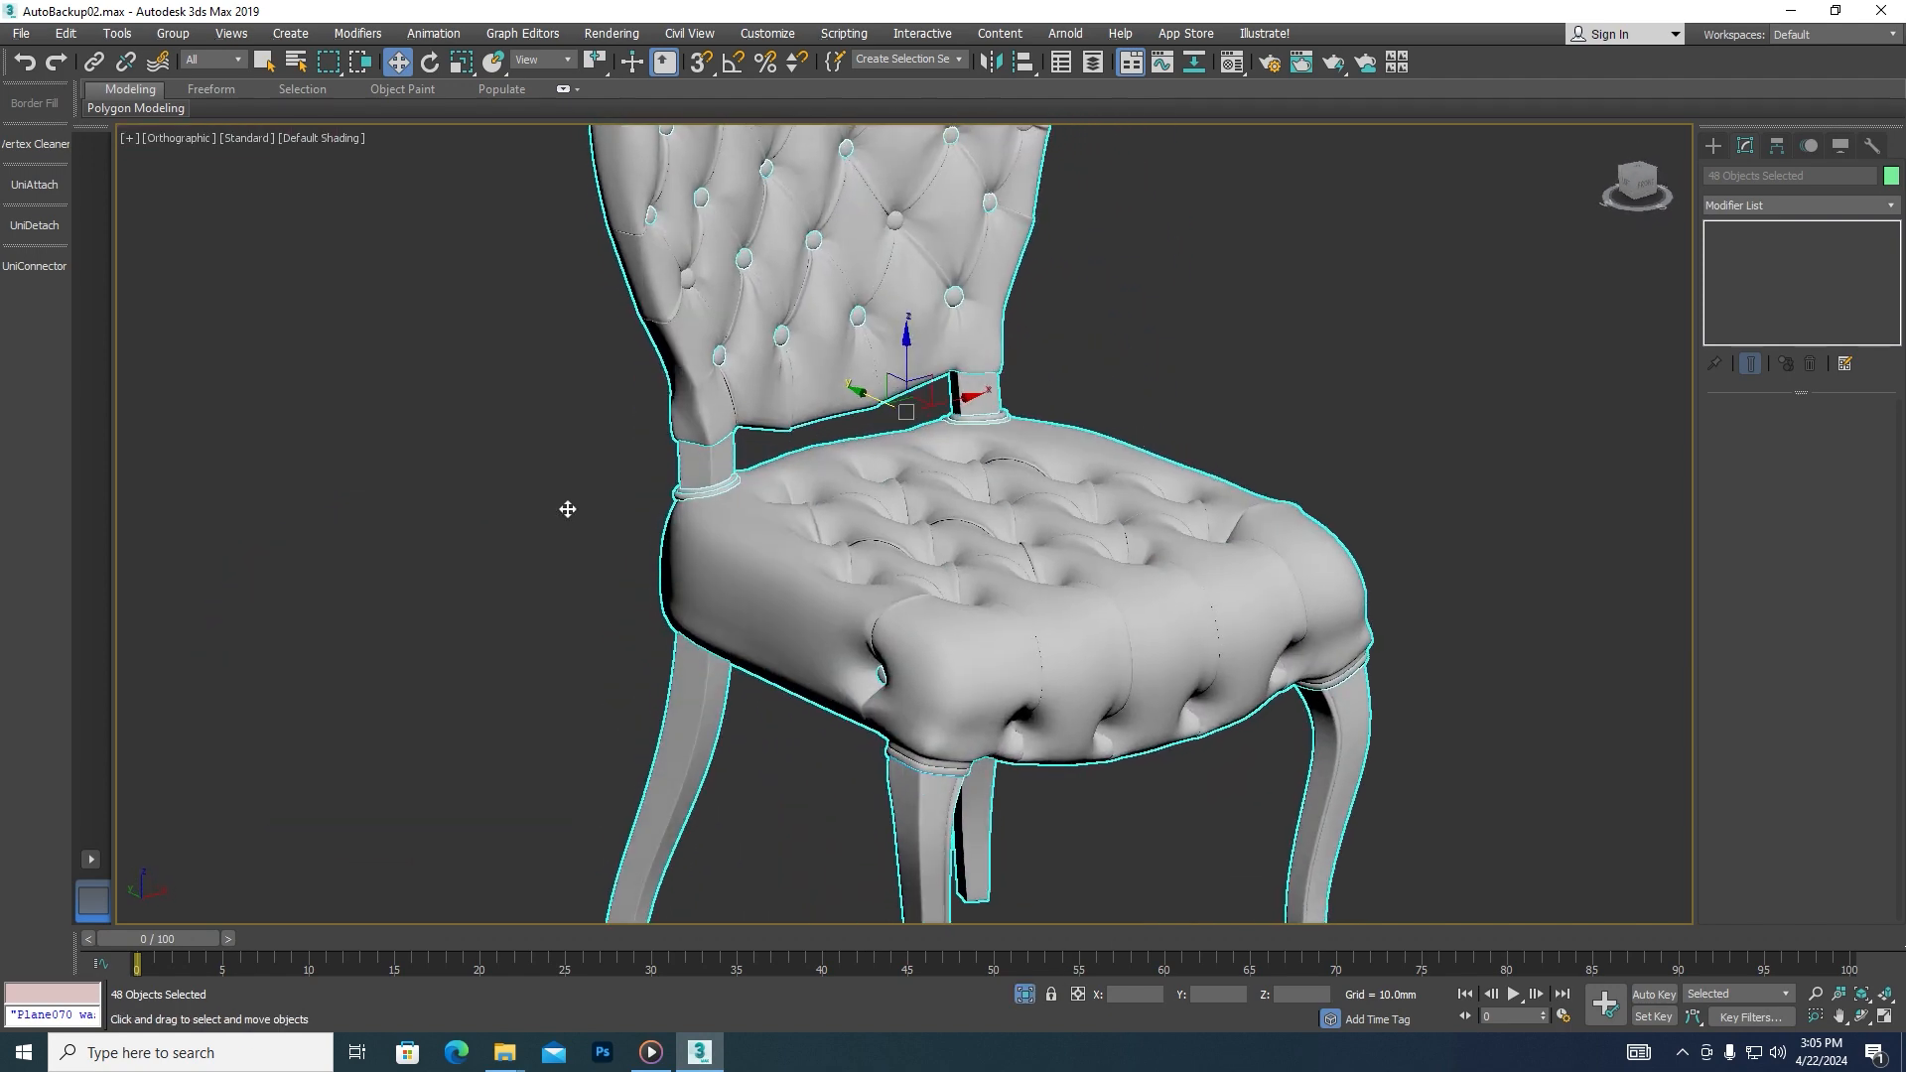
left_click(56, 190)
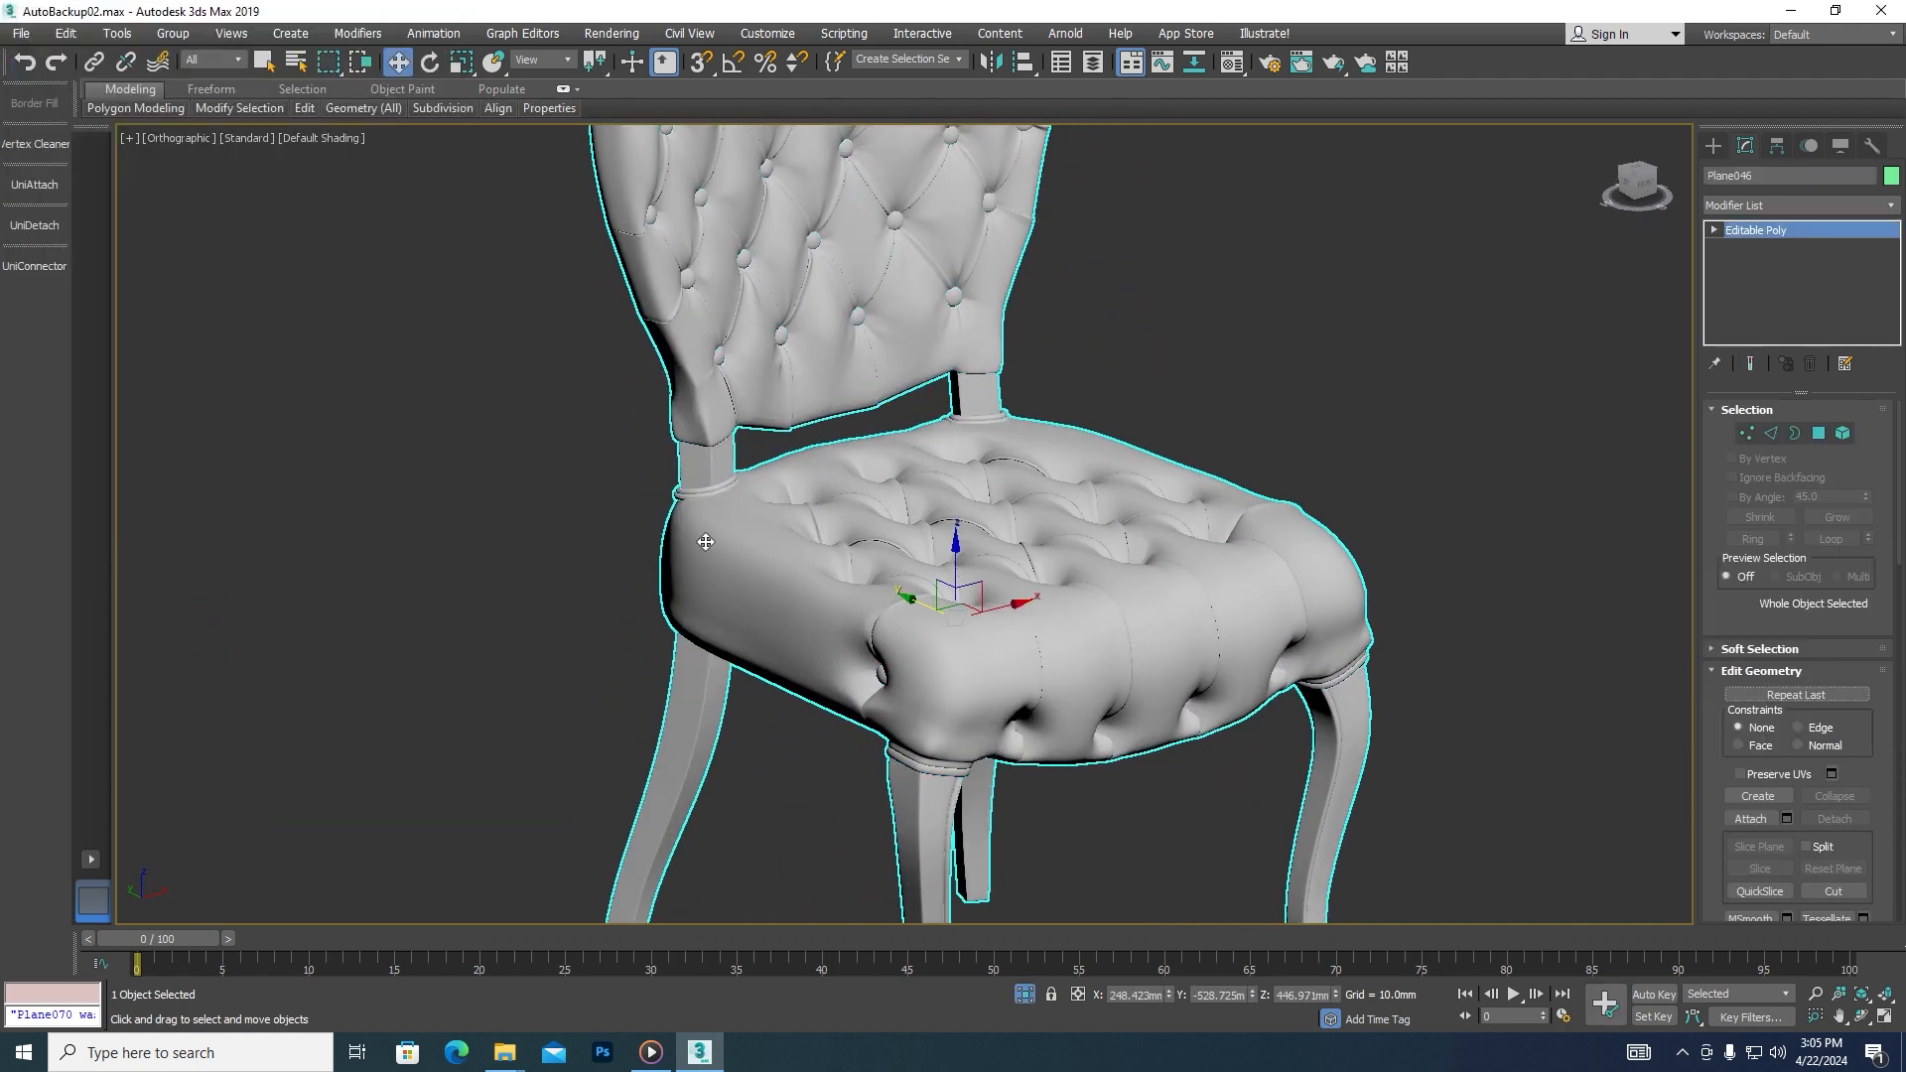
Select the combined chair and move it slightly as a single object.
scroll(721, 541, "down", 5)
middle_click_drag(1140, 394, 1106, 455, "alt")
left_click(1104, 457)
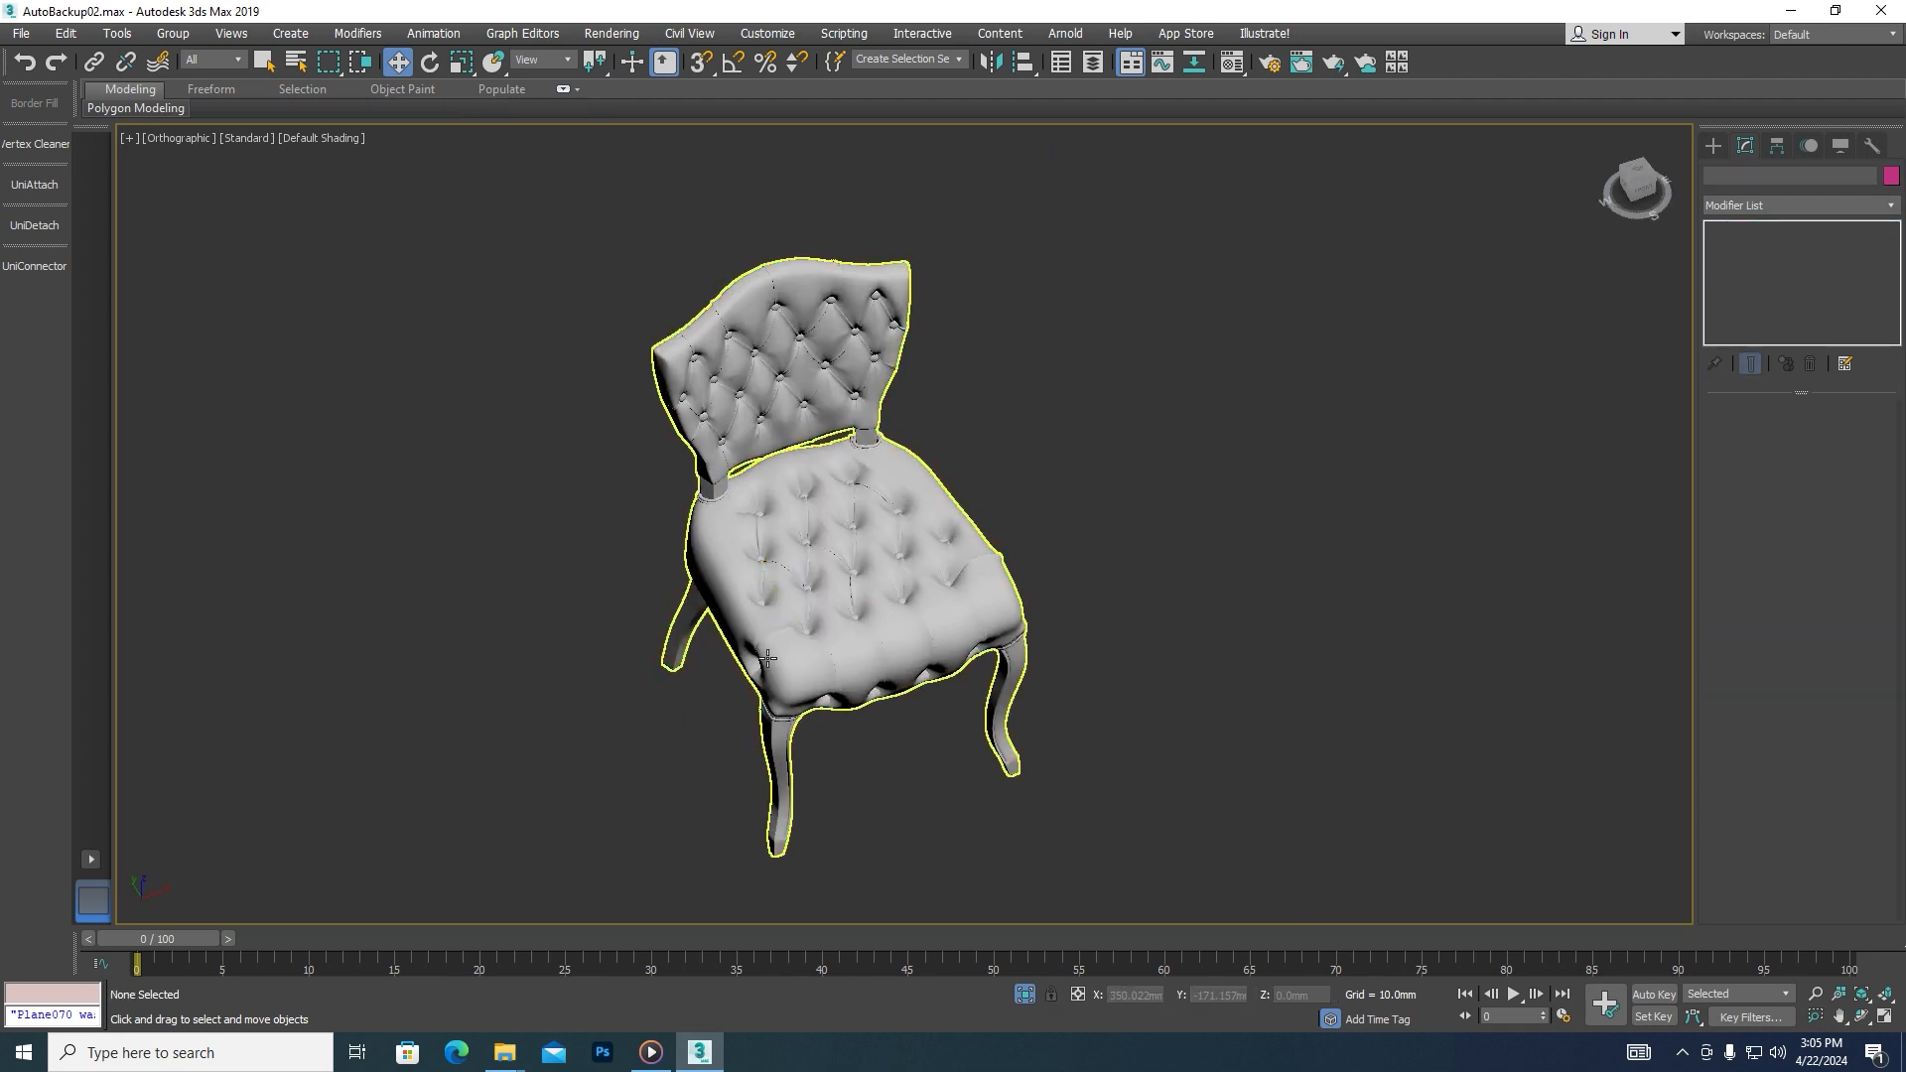
left_click(794, 645)
mouse_move(854, 613)
left_mouse_down()
mouse_move(1334, 460)
mouse_move(880, 604)
left_mouse_up()
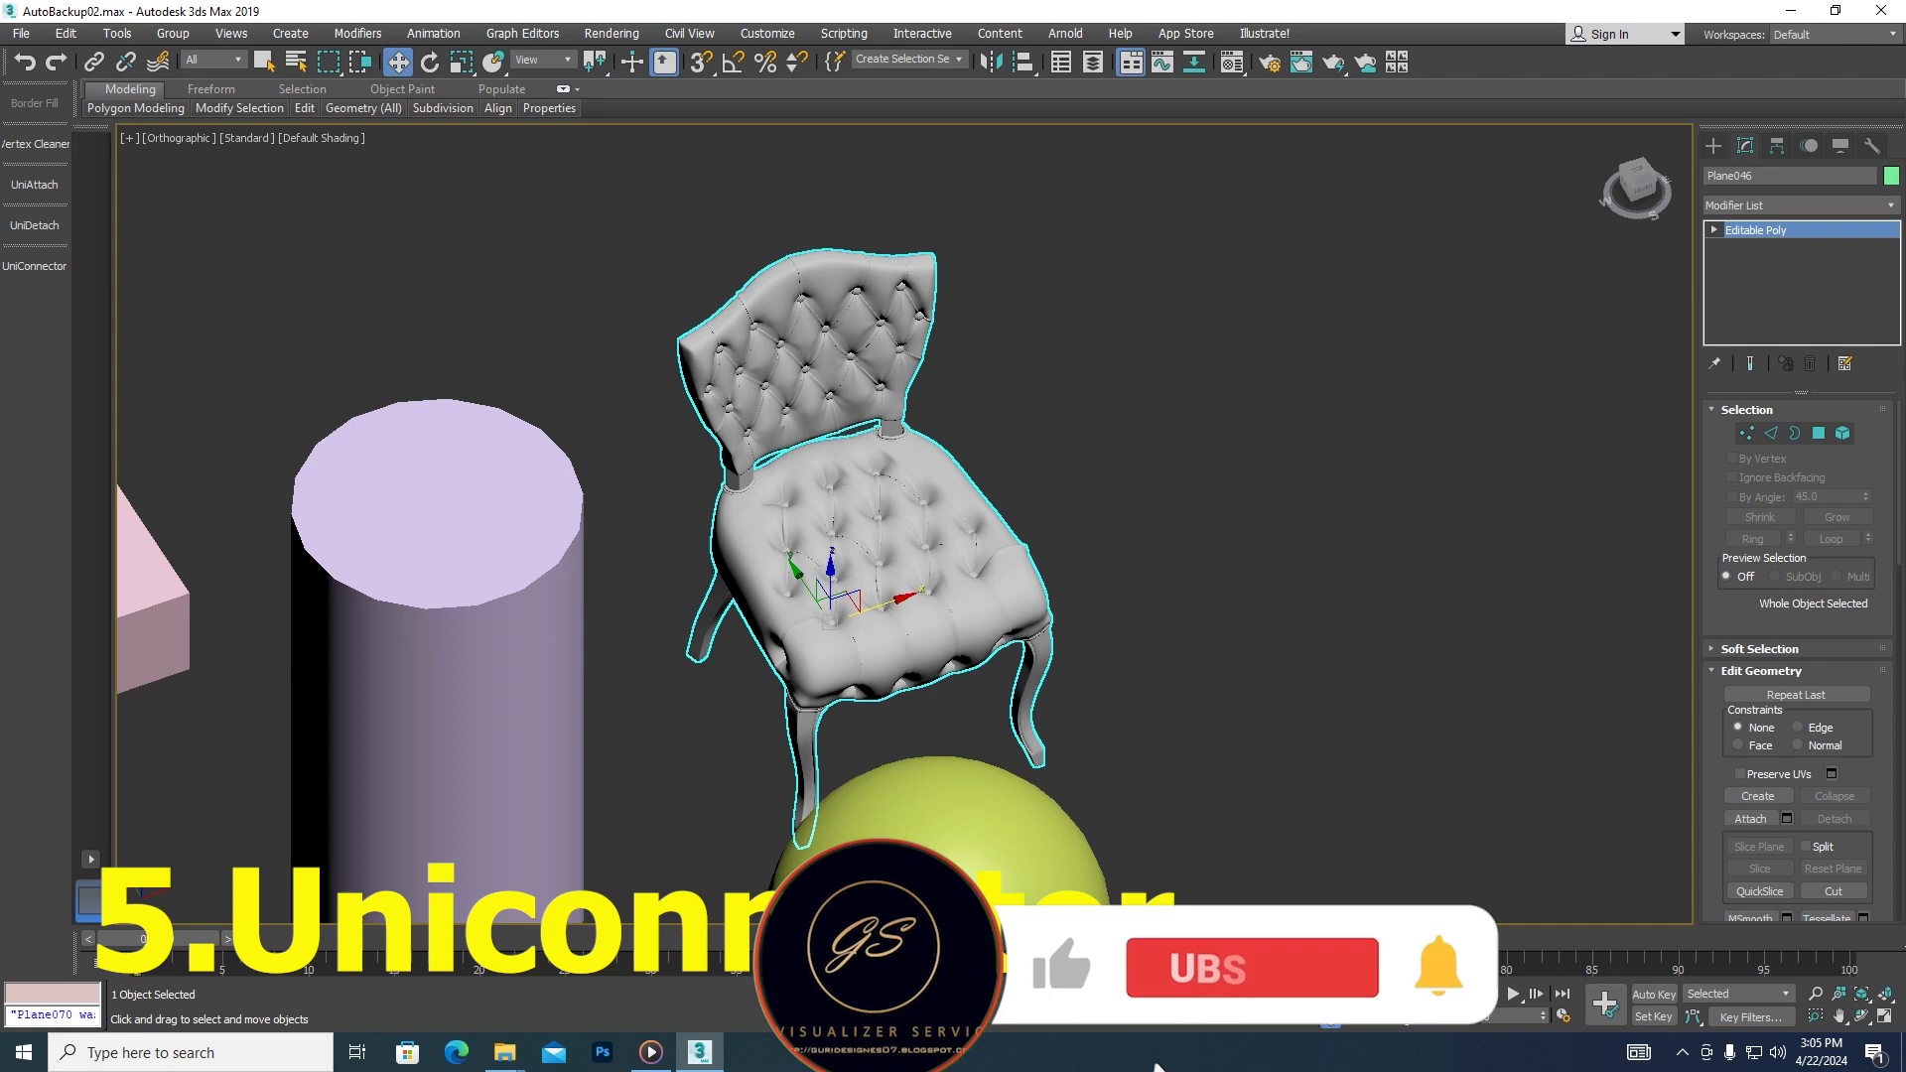
Locate uniconnector_v4.22.ms in the Modeling Scripts folder on drive E using the script file dialog, and leave the dialog.
scroll(1040, 590, "down", 5)
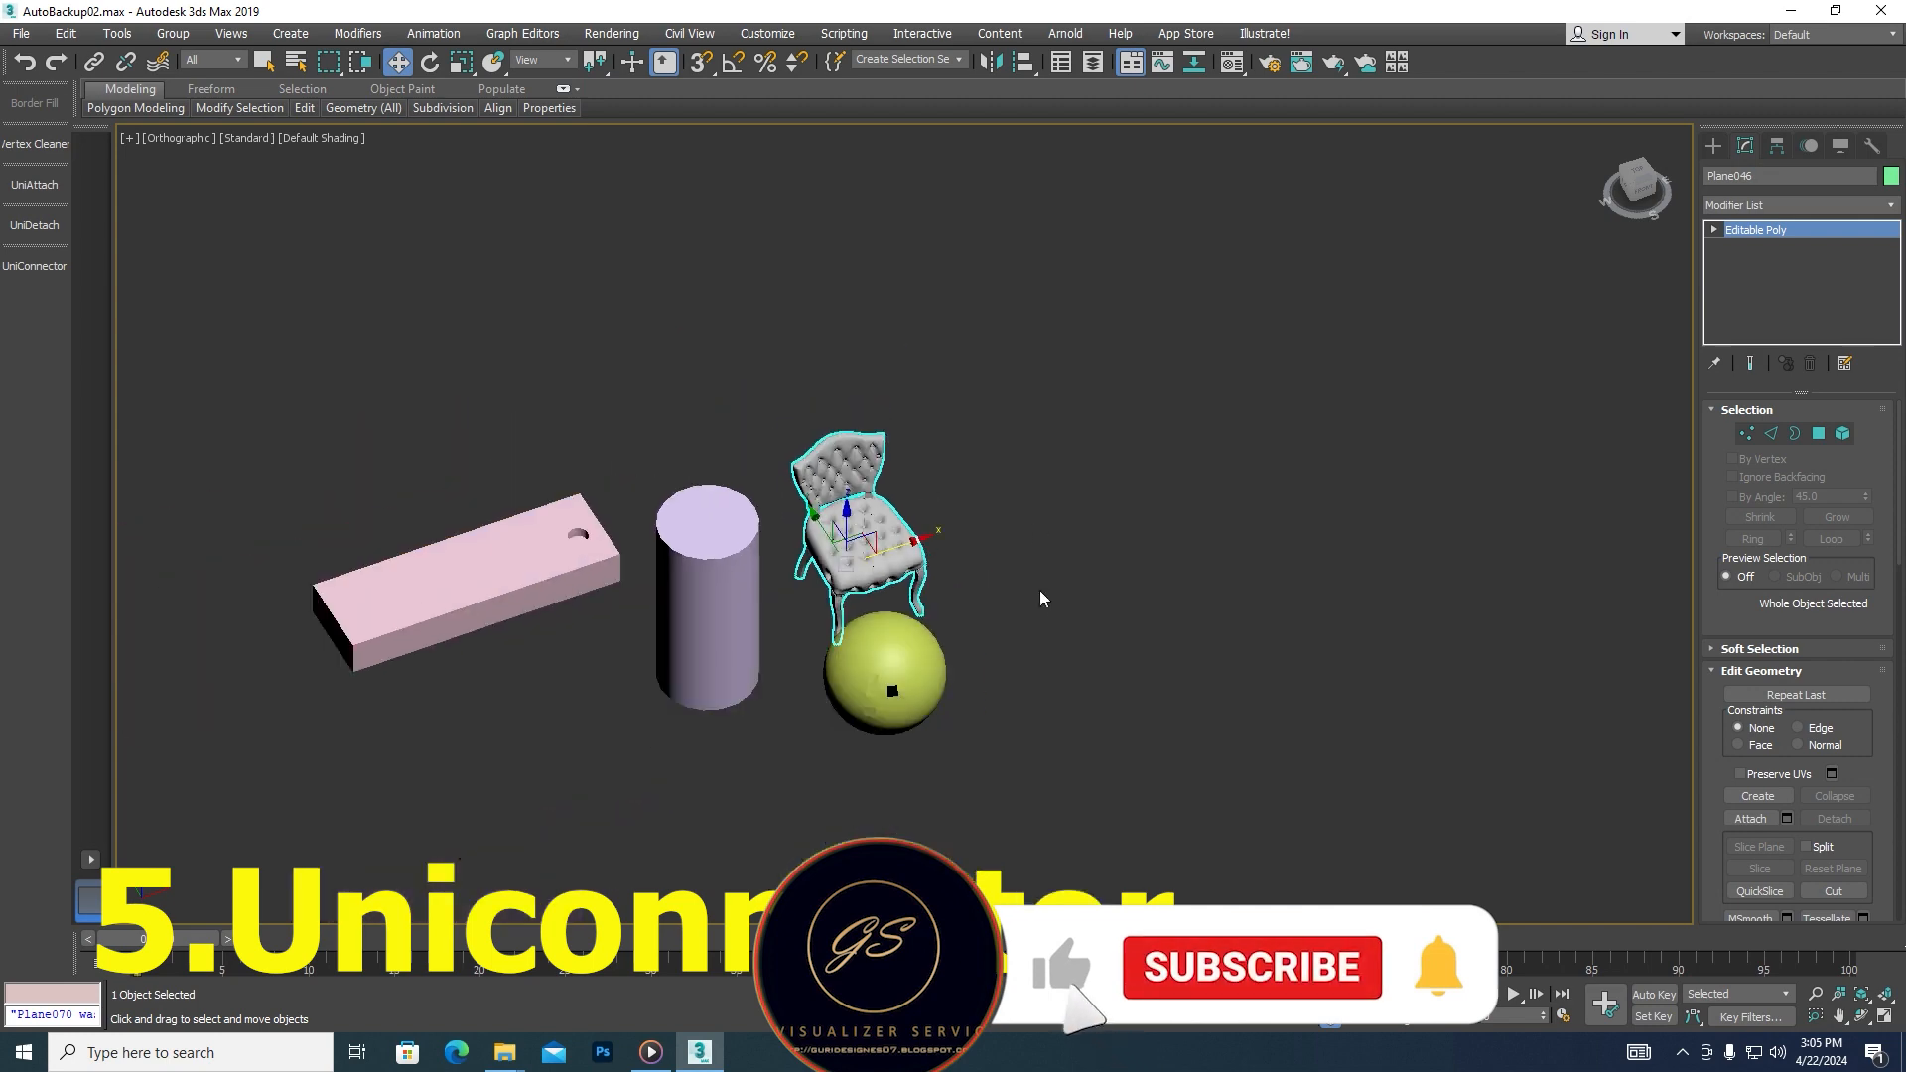
middle_click_drag(1040, 590, 1027, 548, "alt")
left_click(1029, 650)
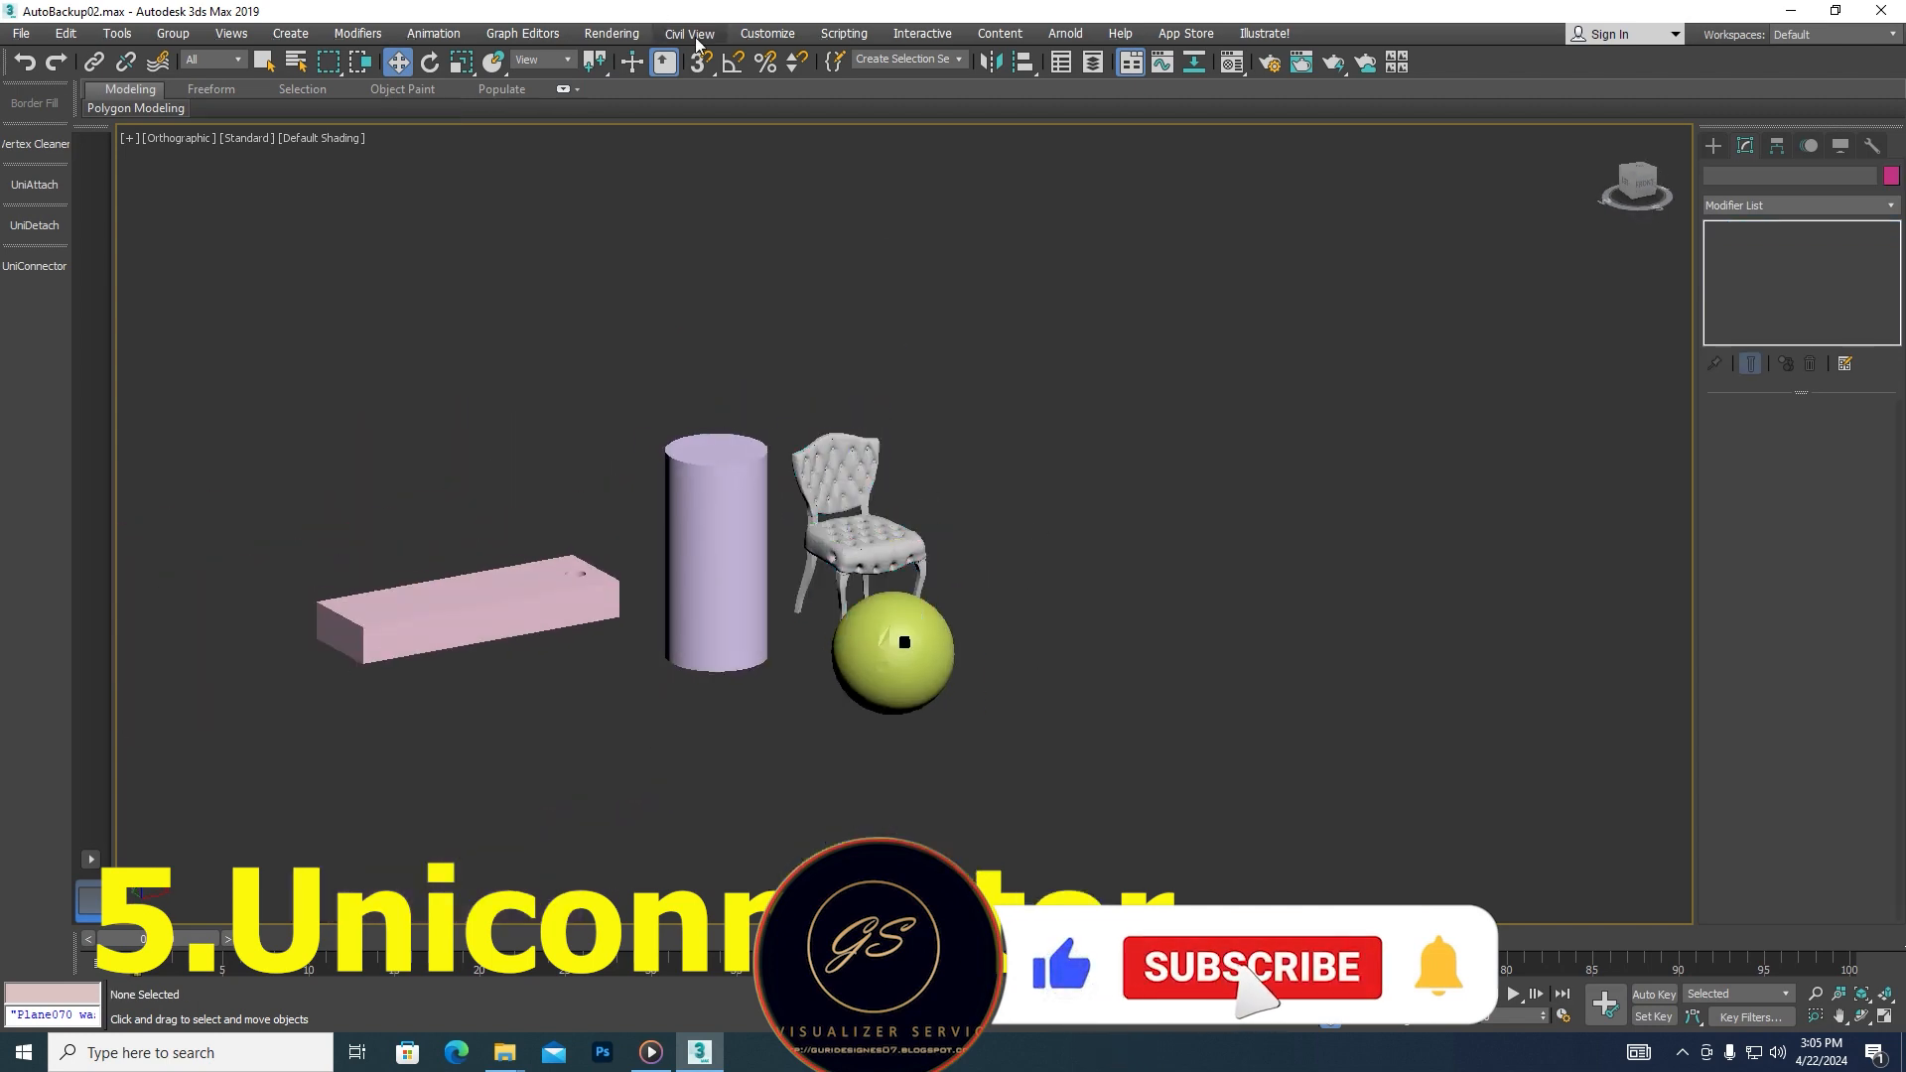
left_click(844, 33)
left_click(858, 286)
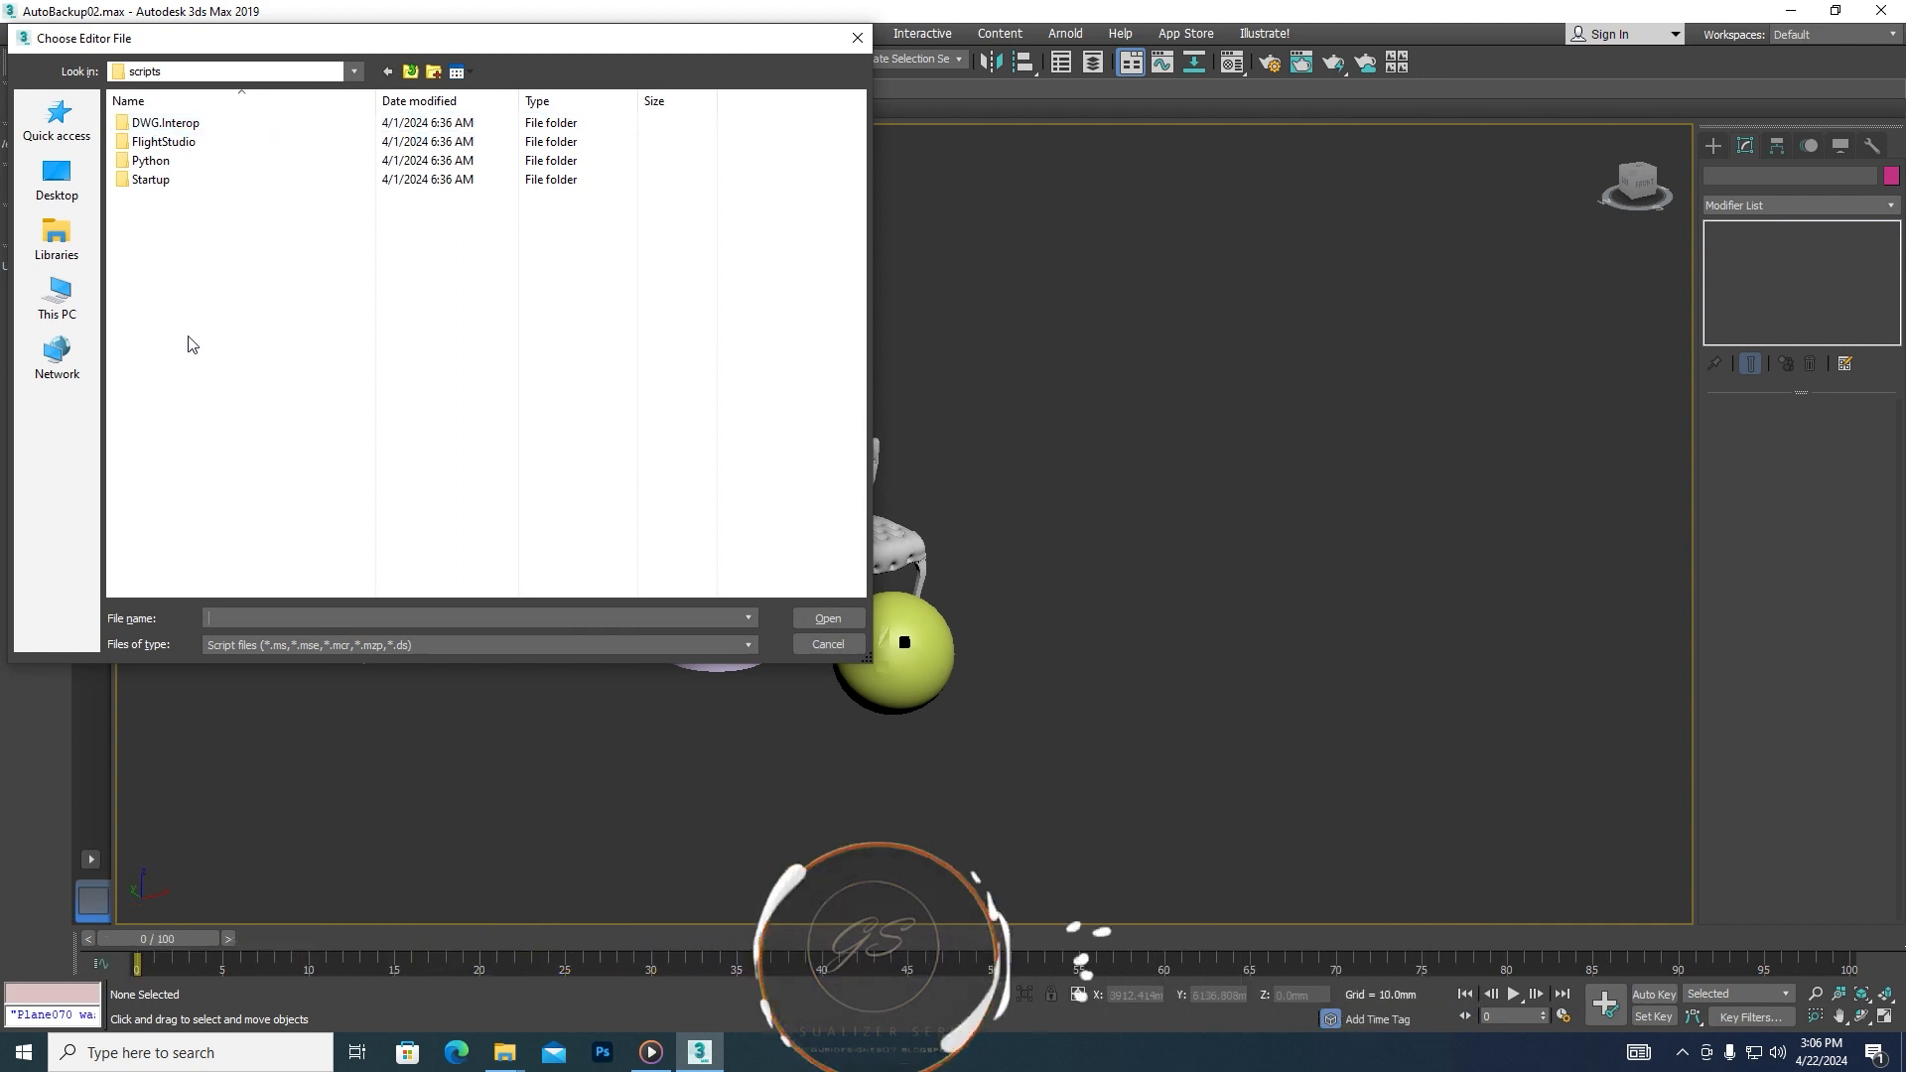
left_click(57, 298)
double_click(616, 318)
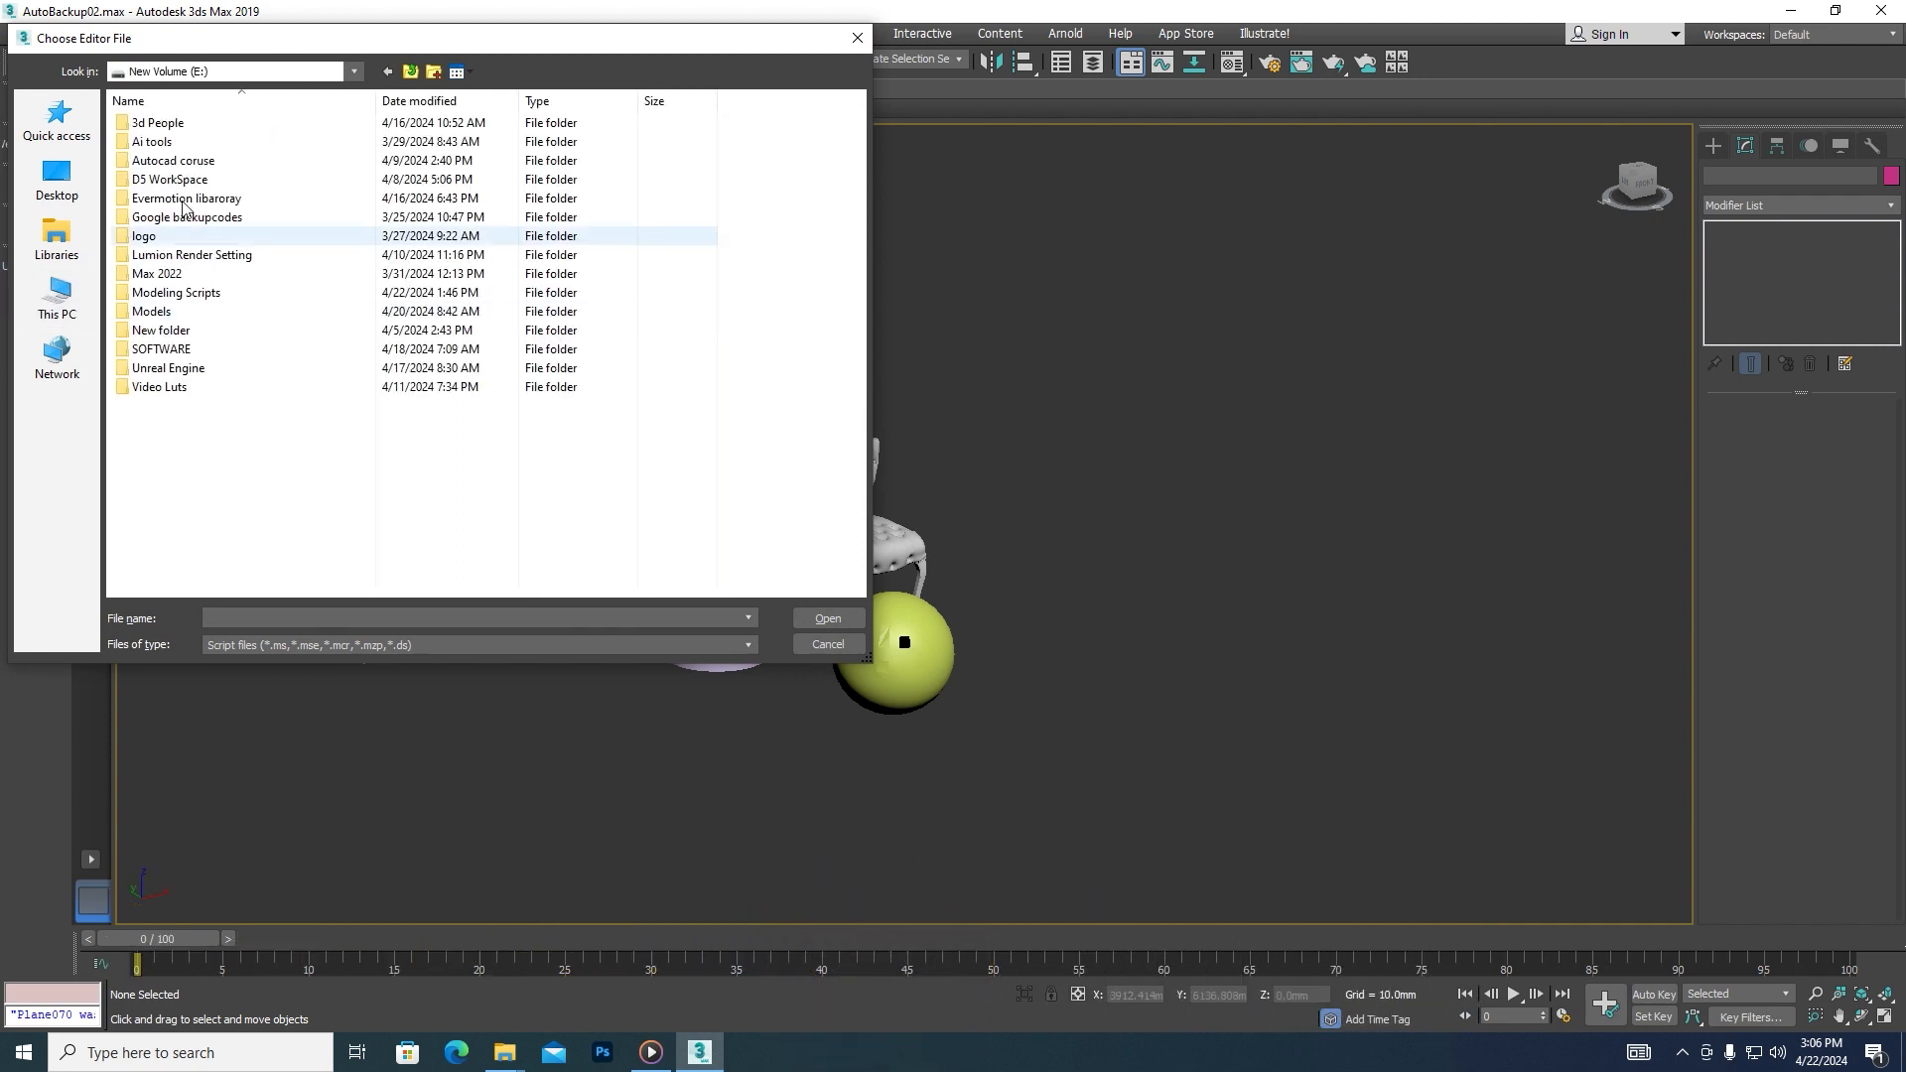
double_click(171, 293)
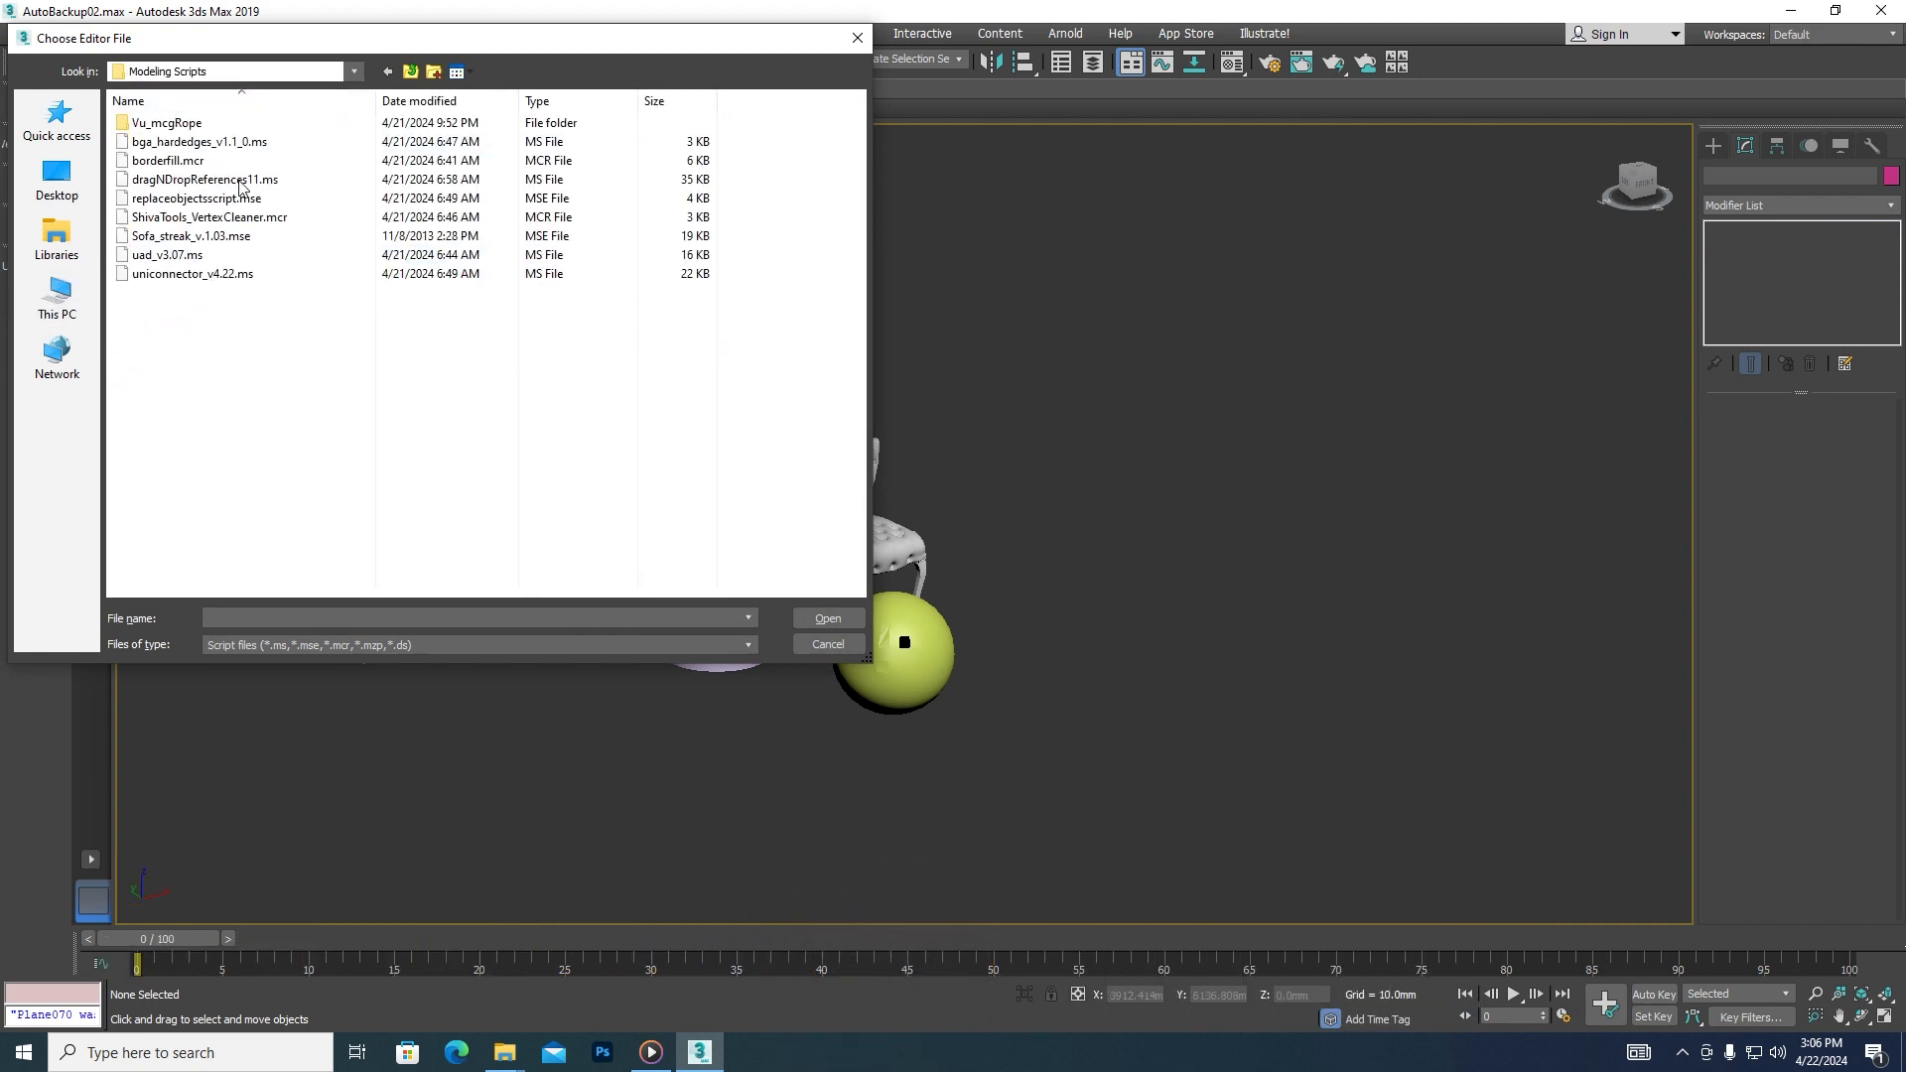
left_click(192, 277)
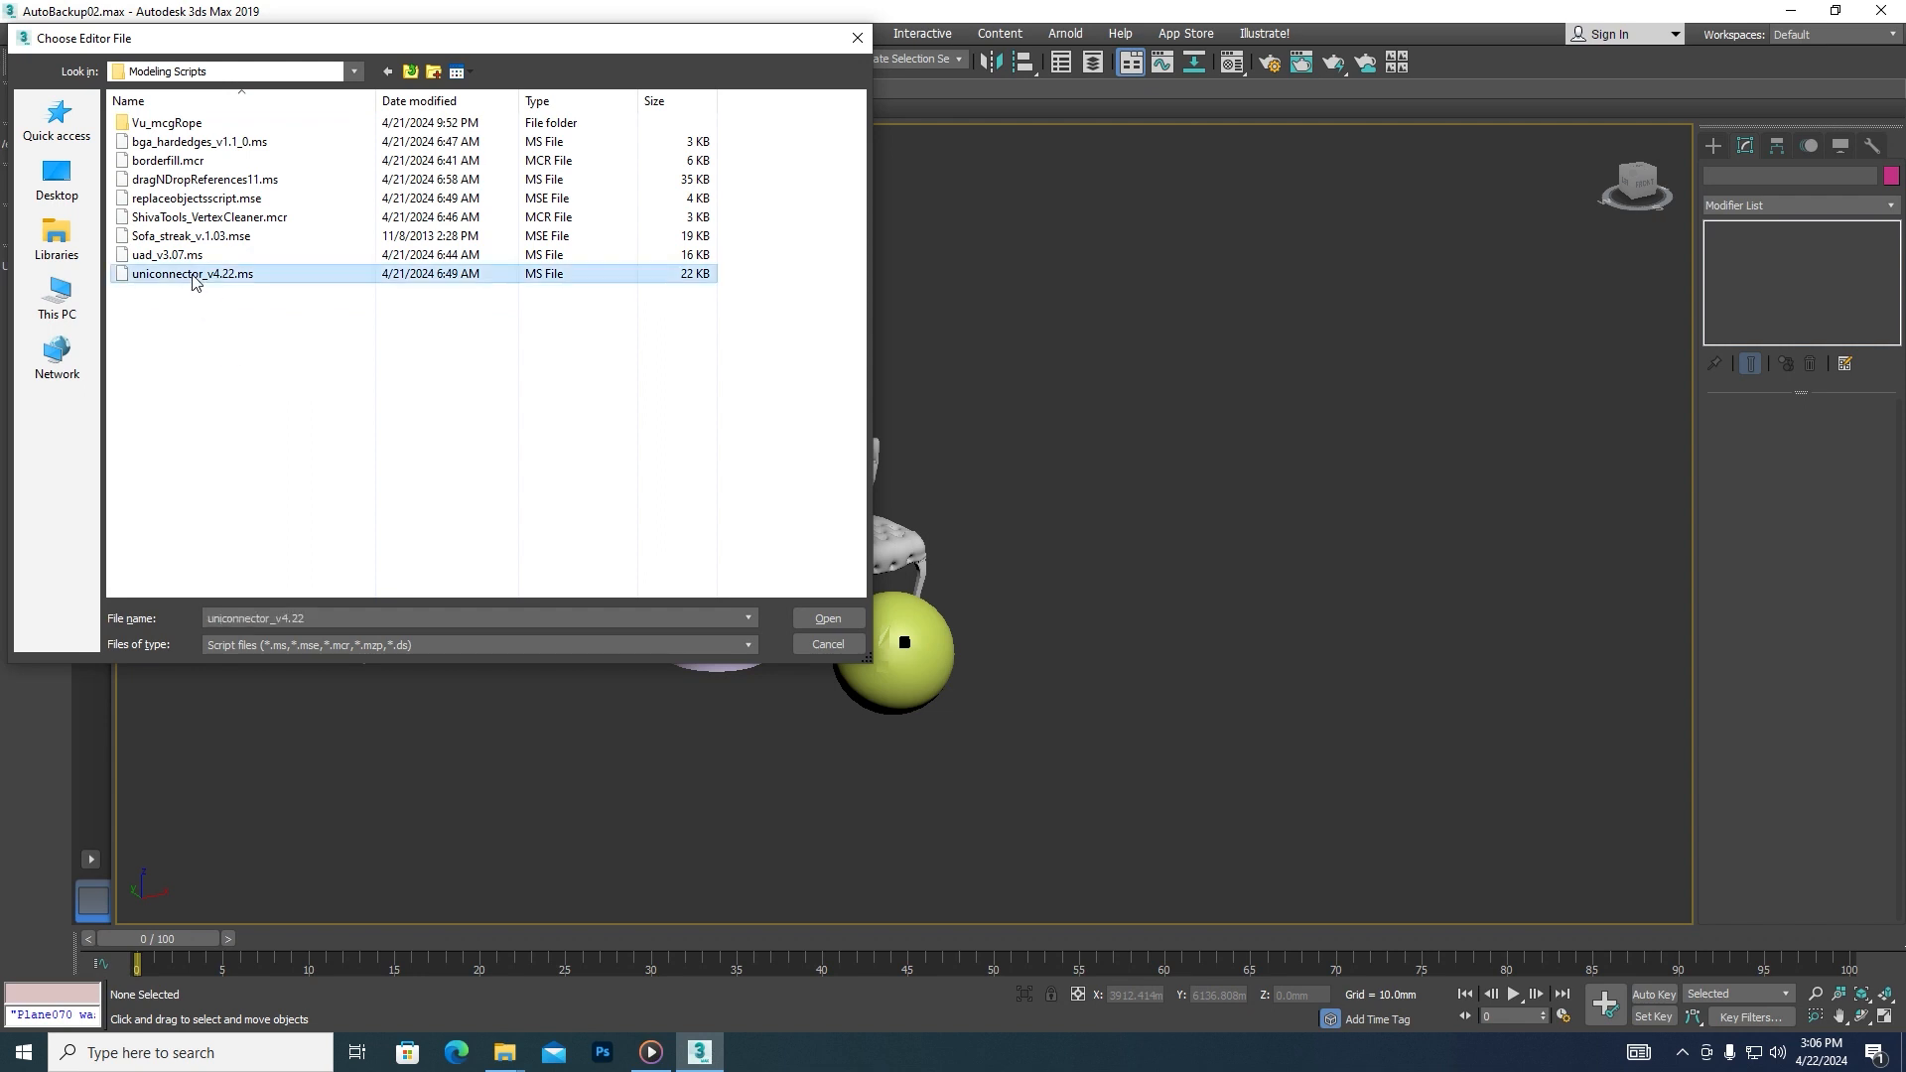
left_click(825, 618)
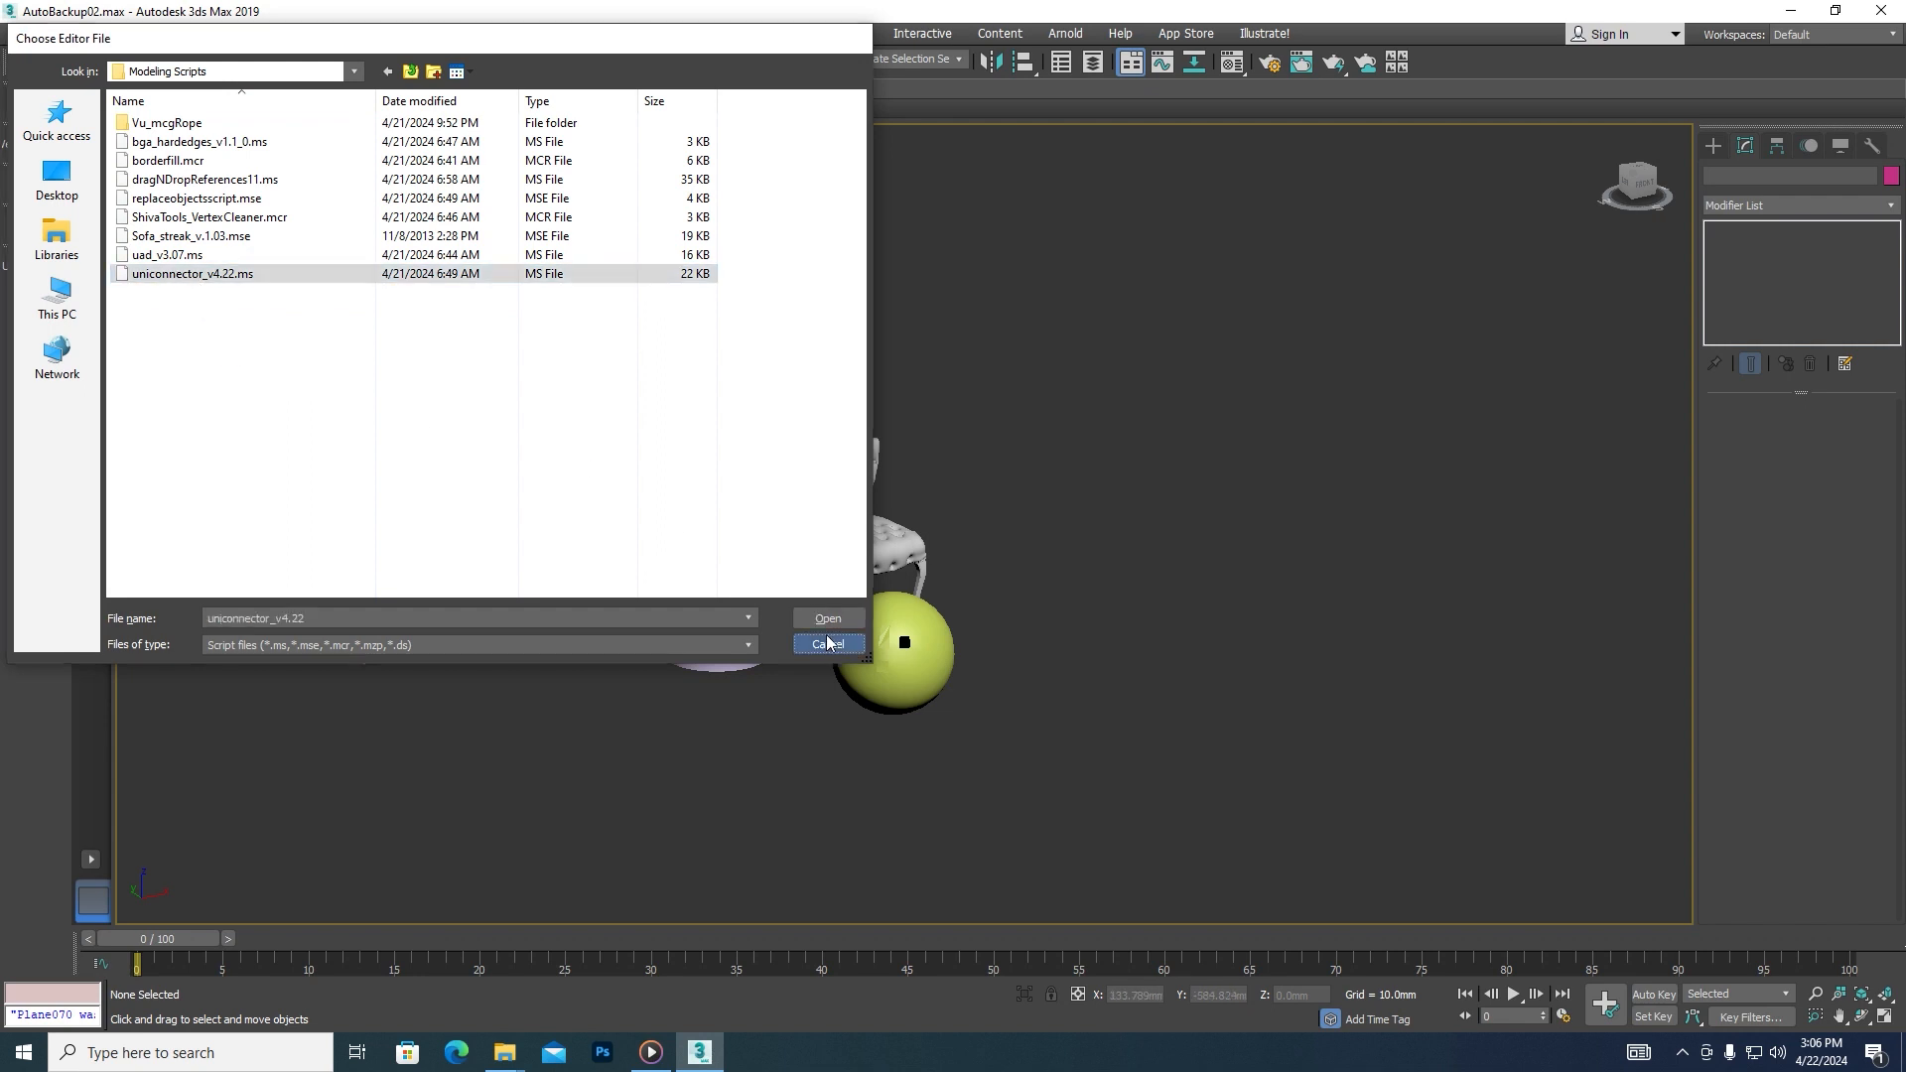
Look up the UniConnector action under the Nikit Scripts category in the user interface customization, and close the dialog.
left_click(766, 35)
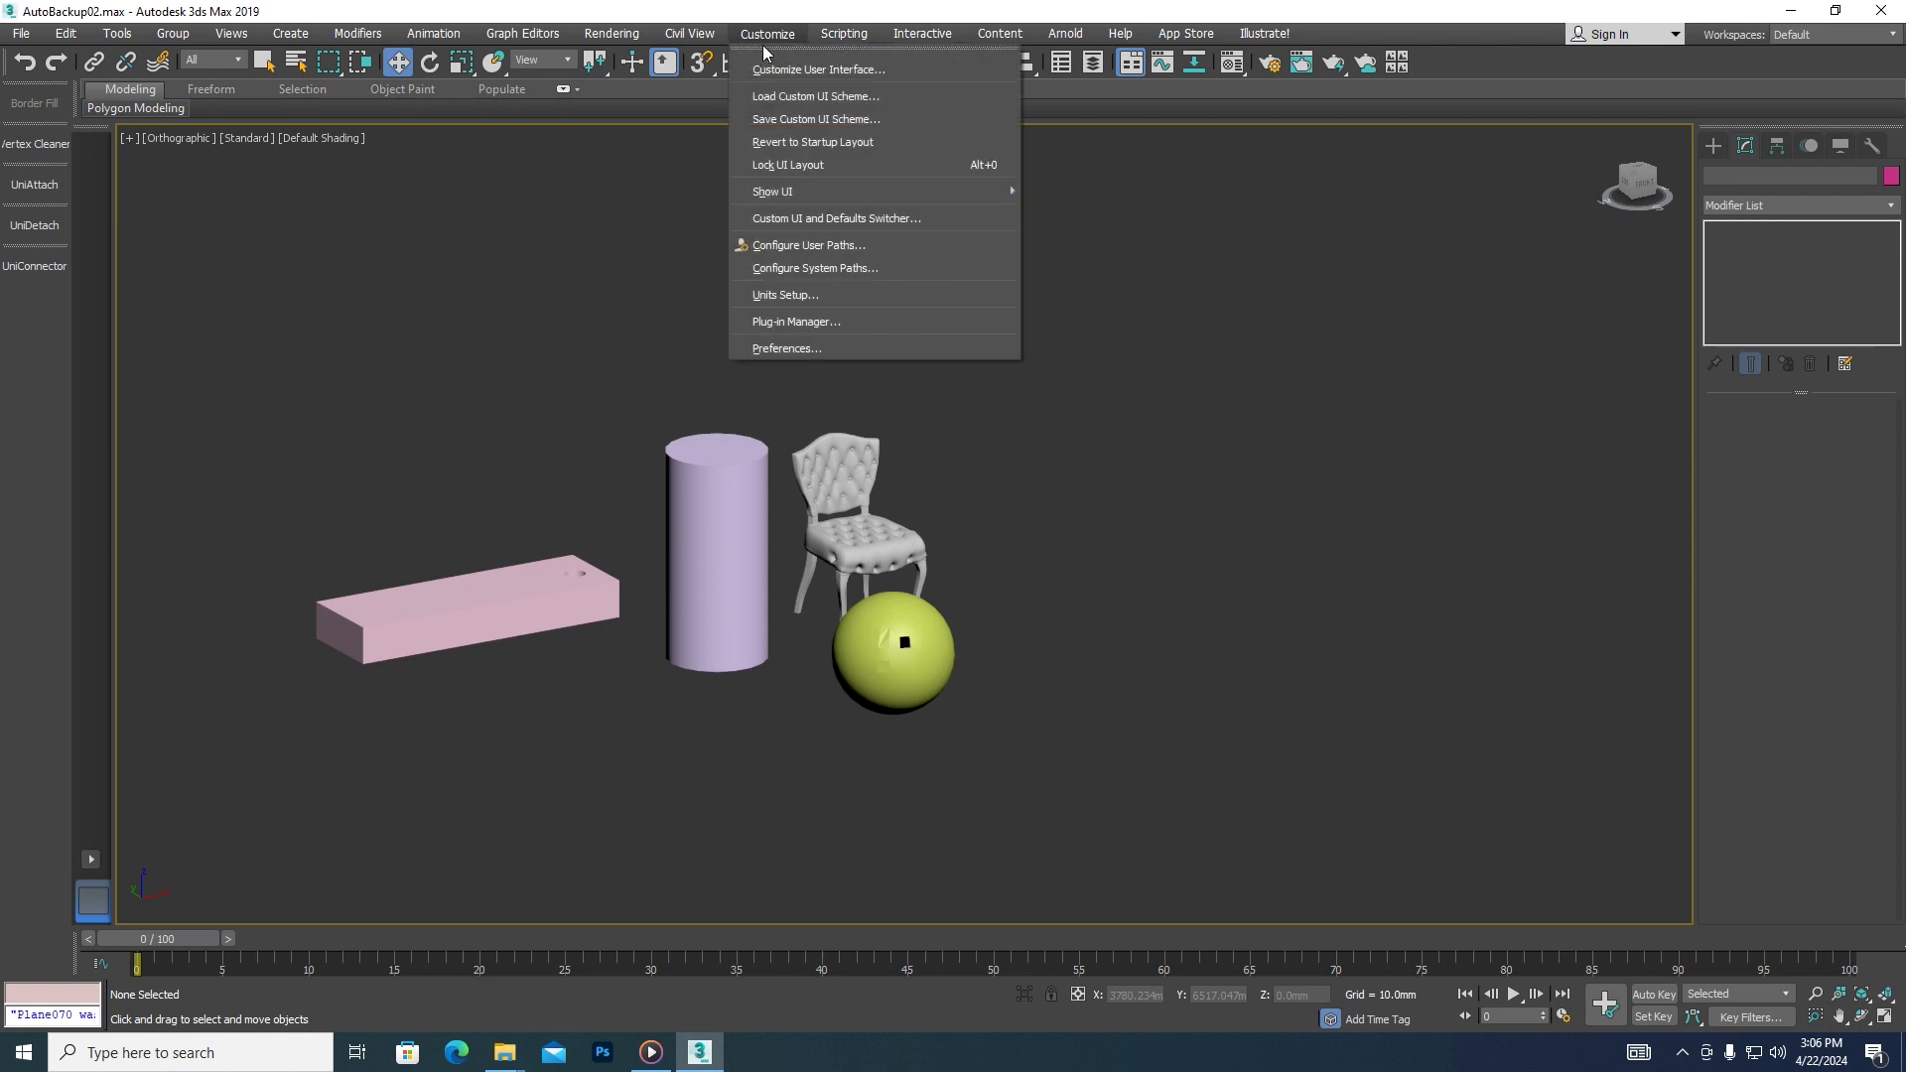
left_click(802, 67)
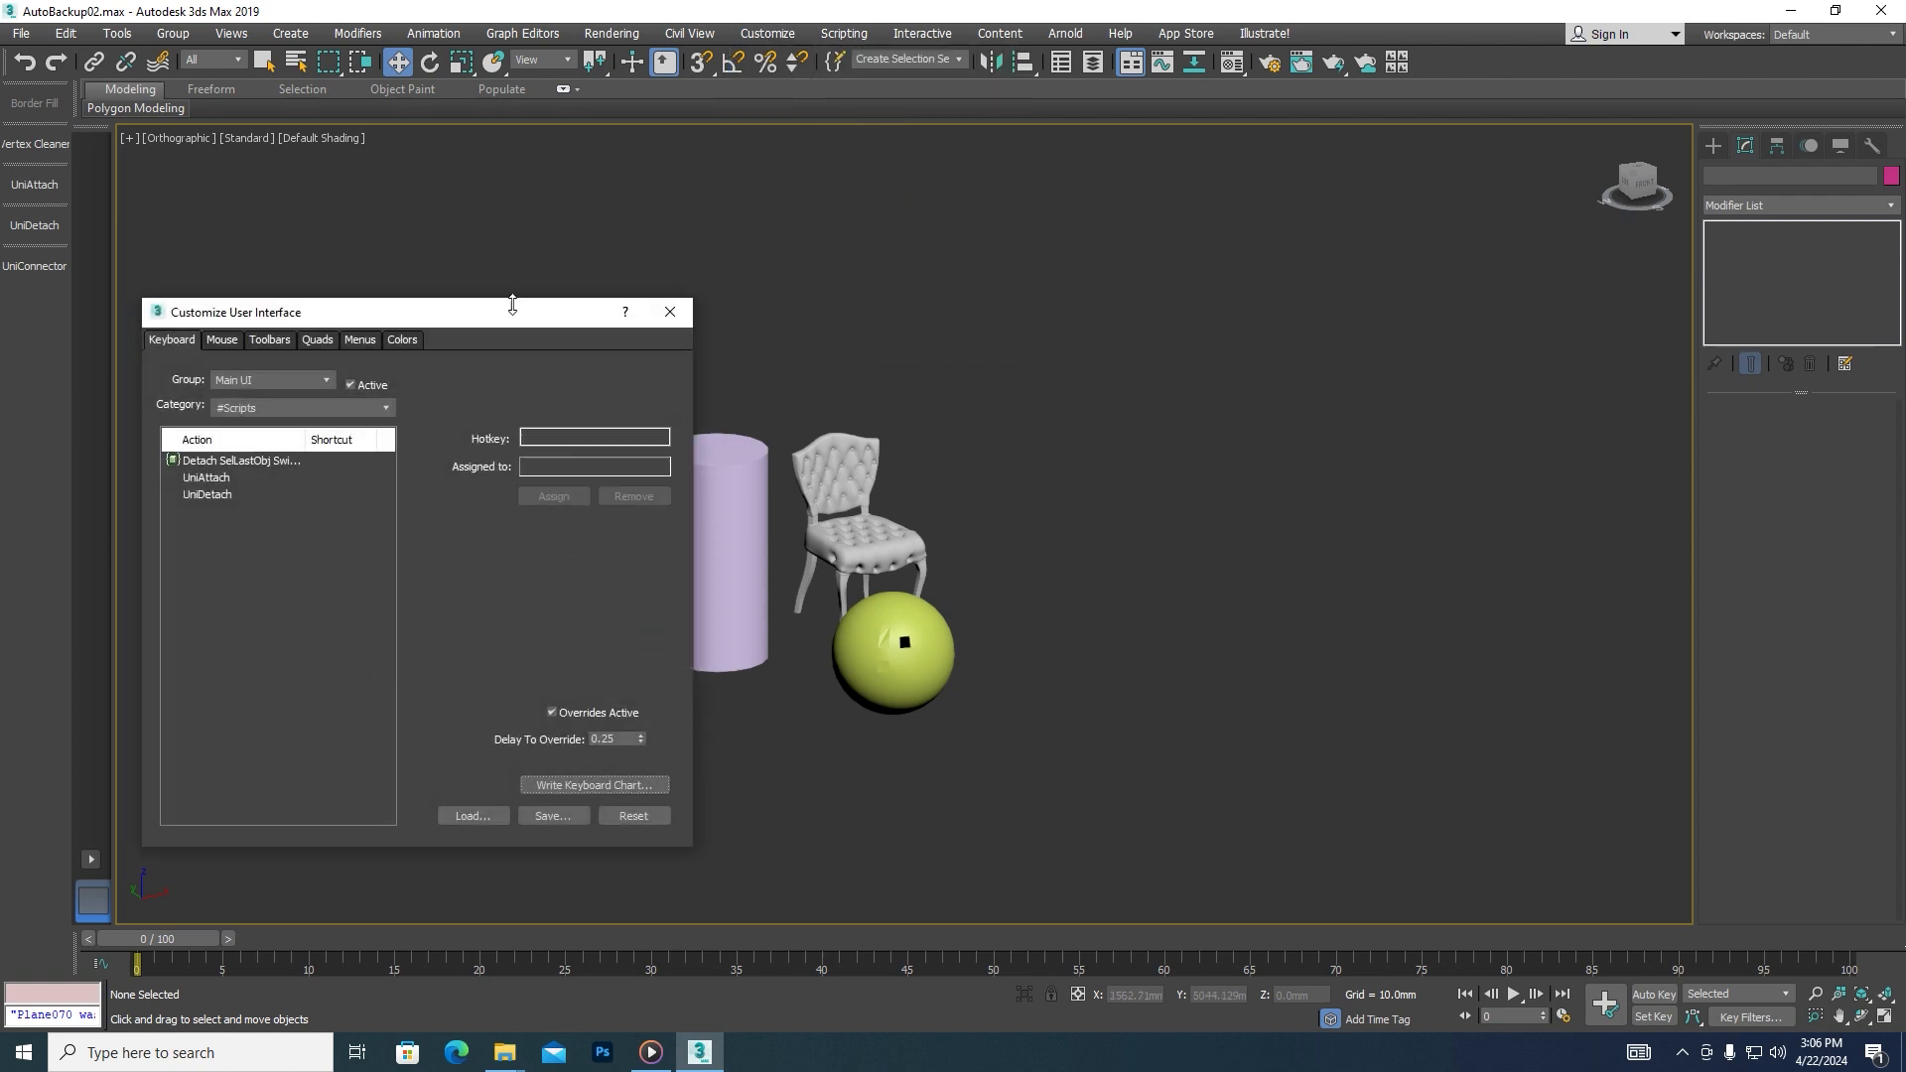
left_click(326, 403)
left_click_drag(388, 458, 358, 574)
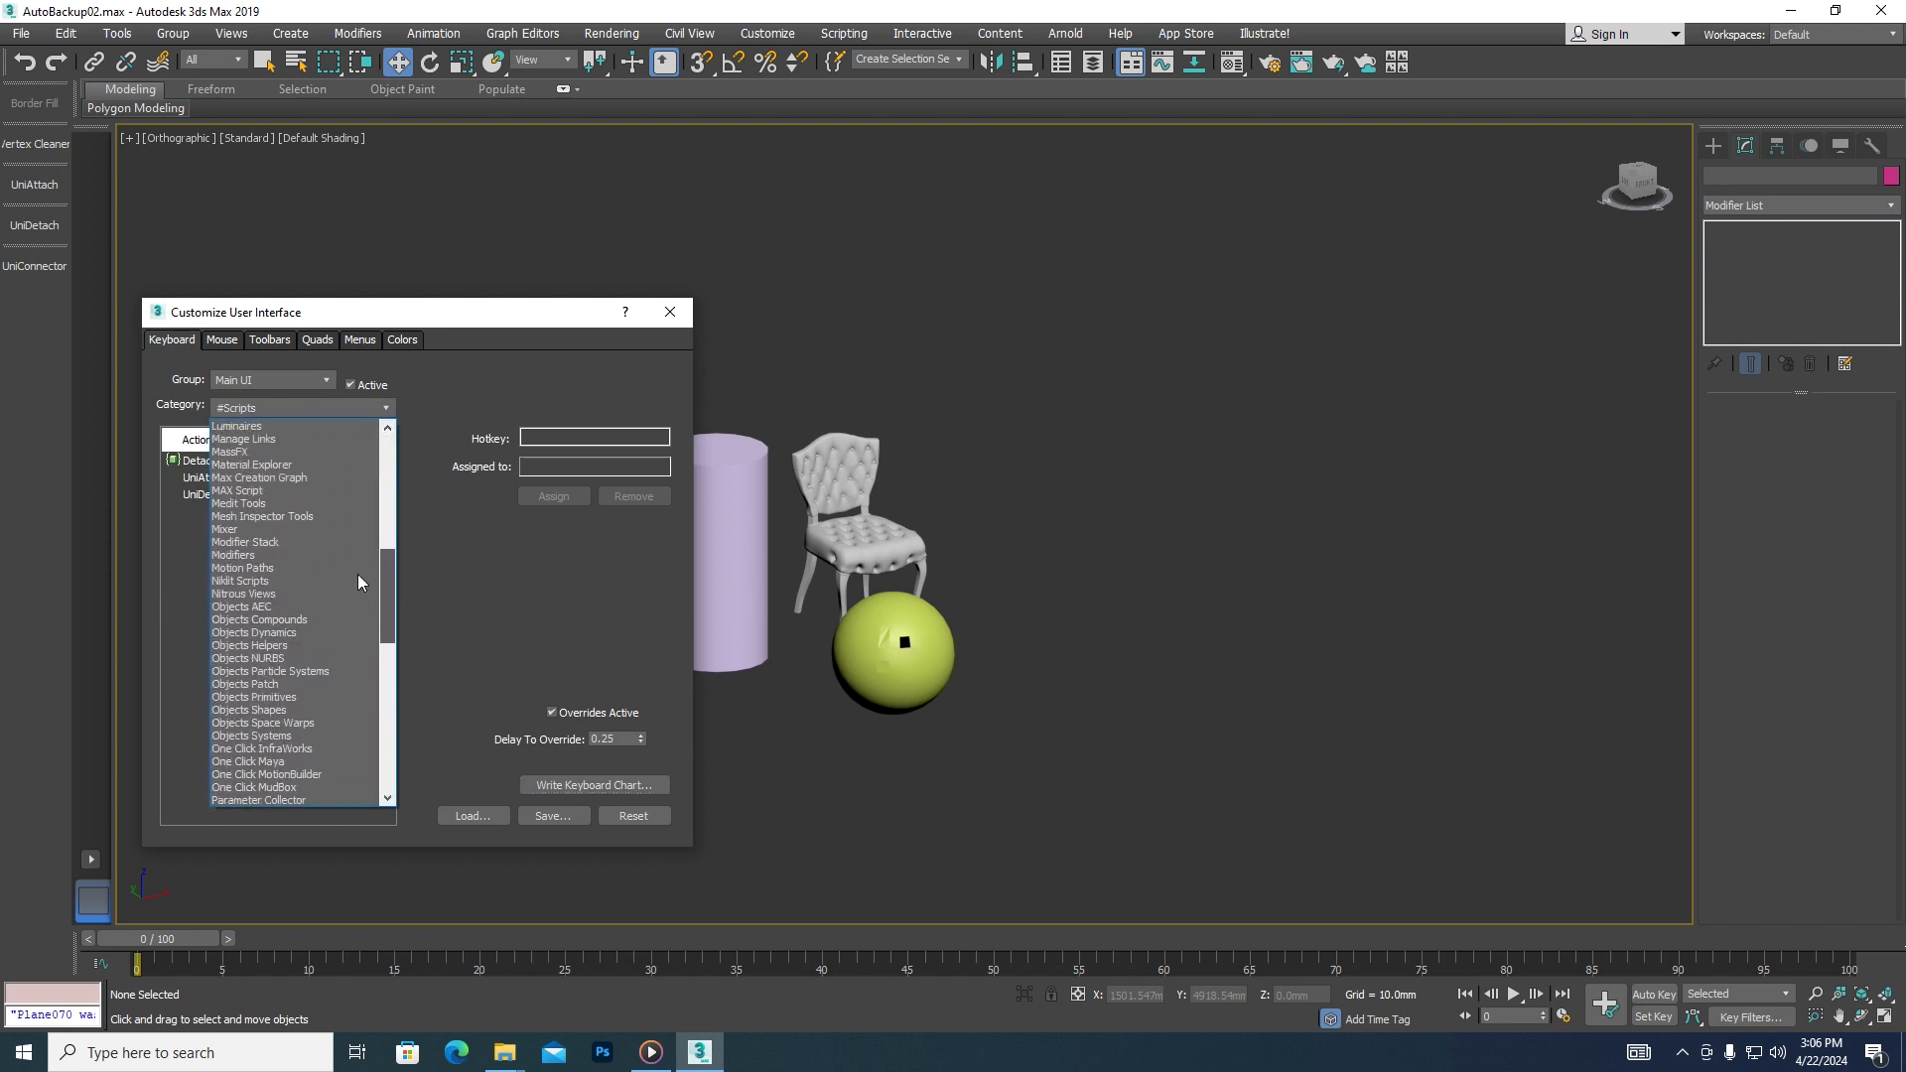
left_click(249, 581)
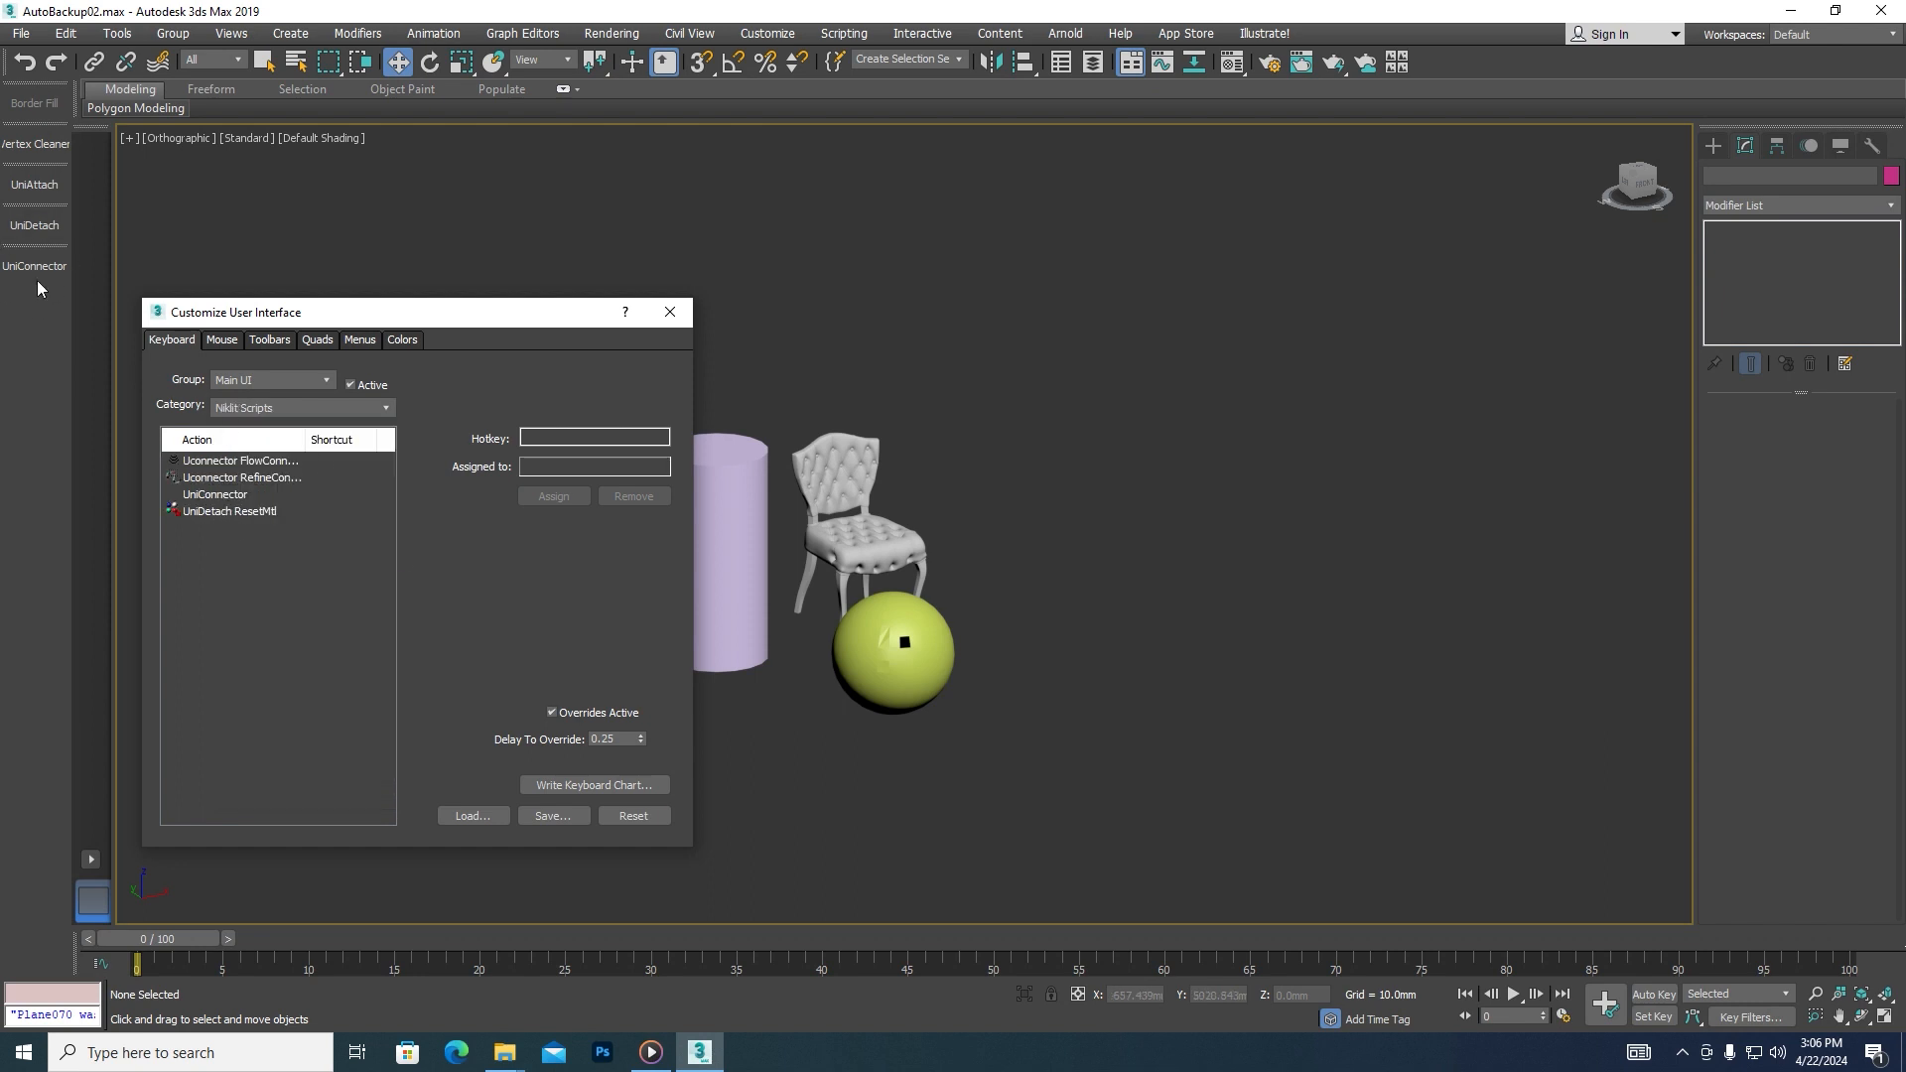
left_click(670, 312)
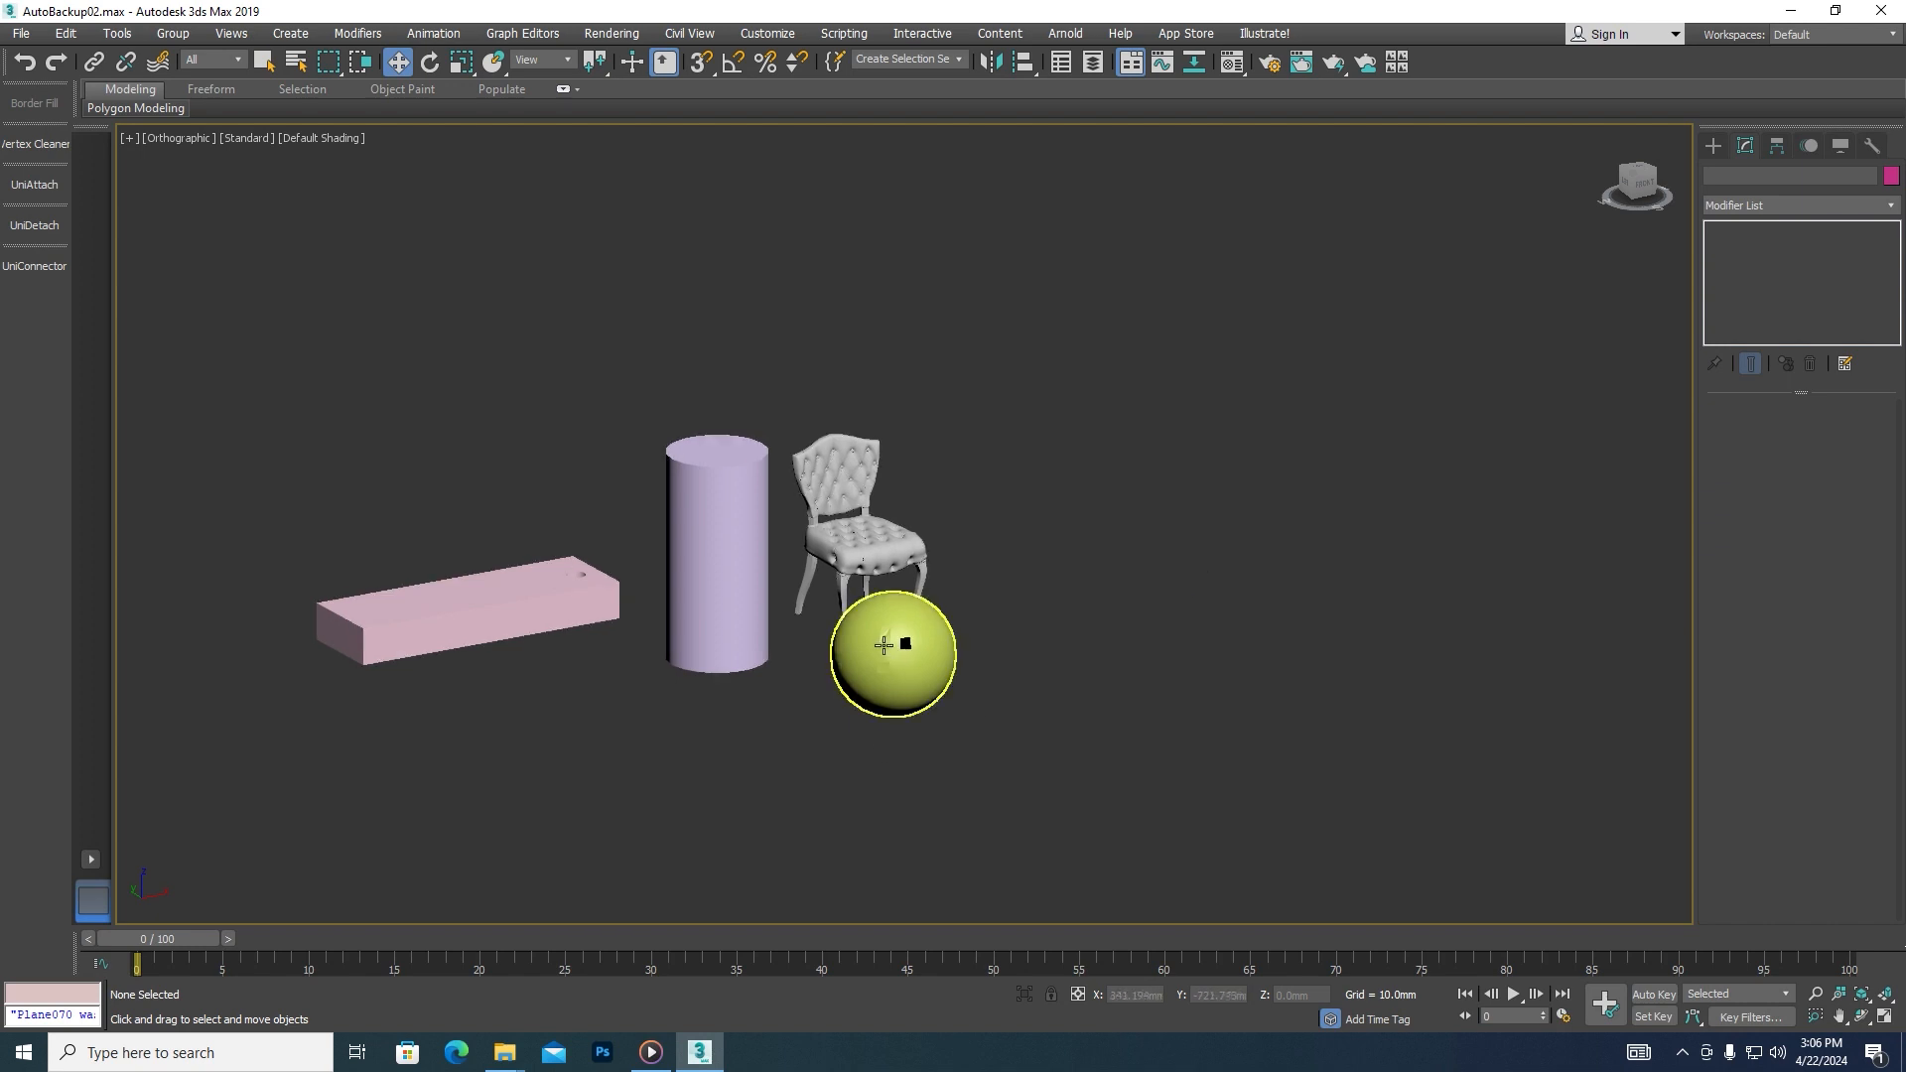
Isolate the cylinder and display its edged faces.
left_click(898, 680)
middle_click_drag(943, 683, 866, 681, "alt")
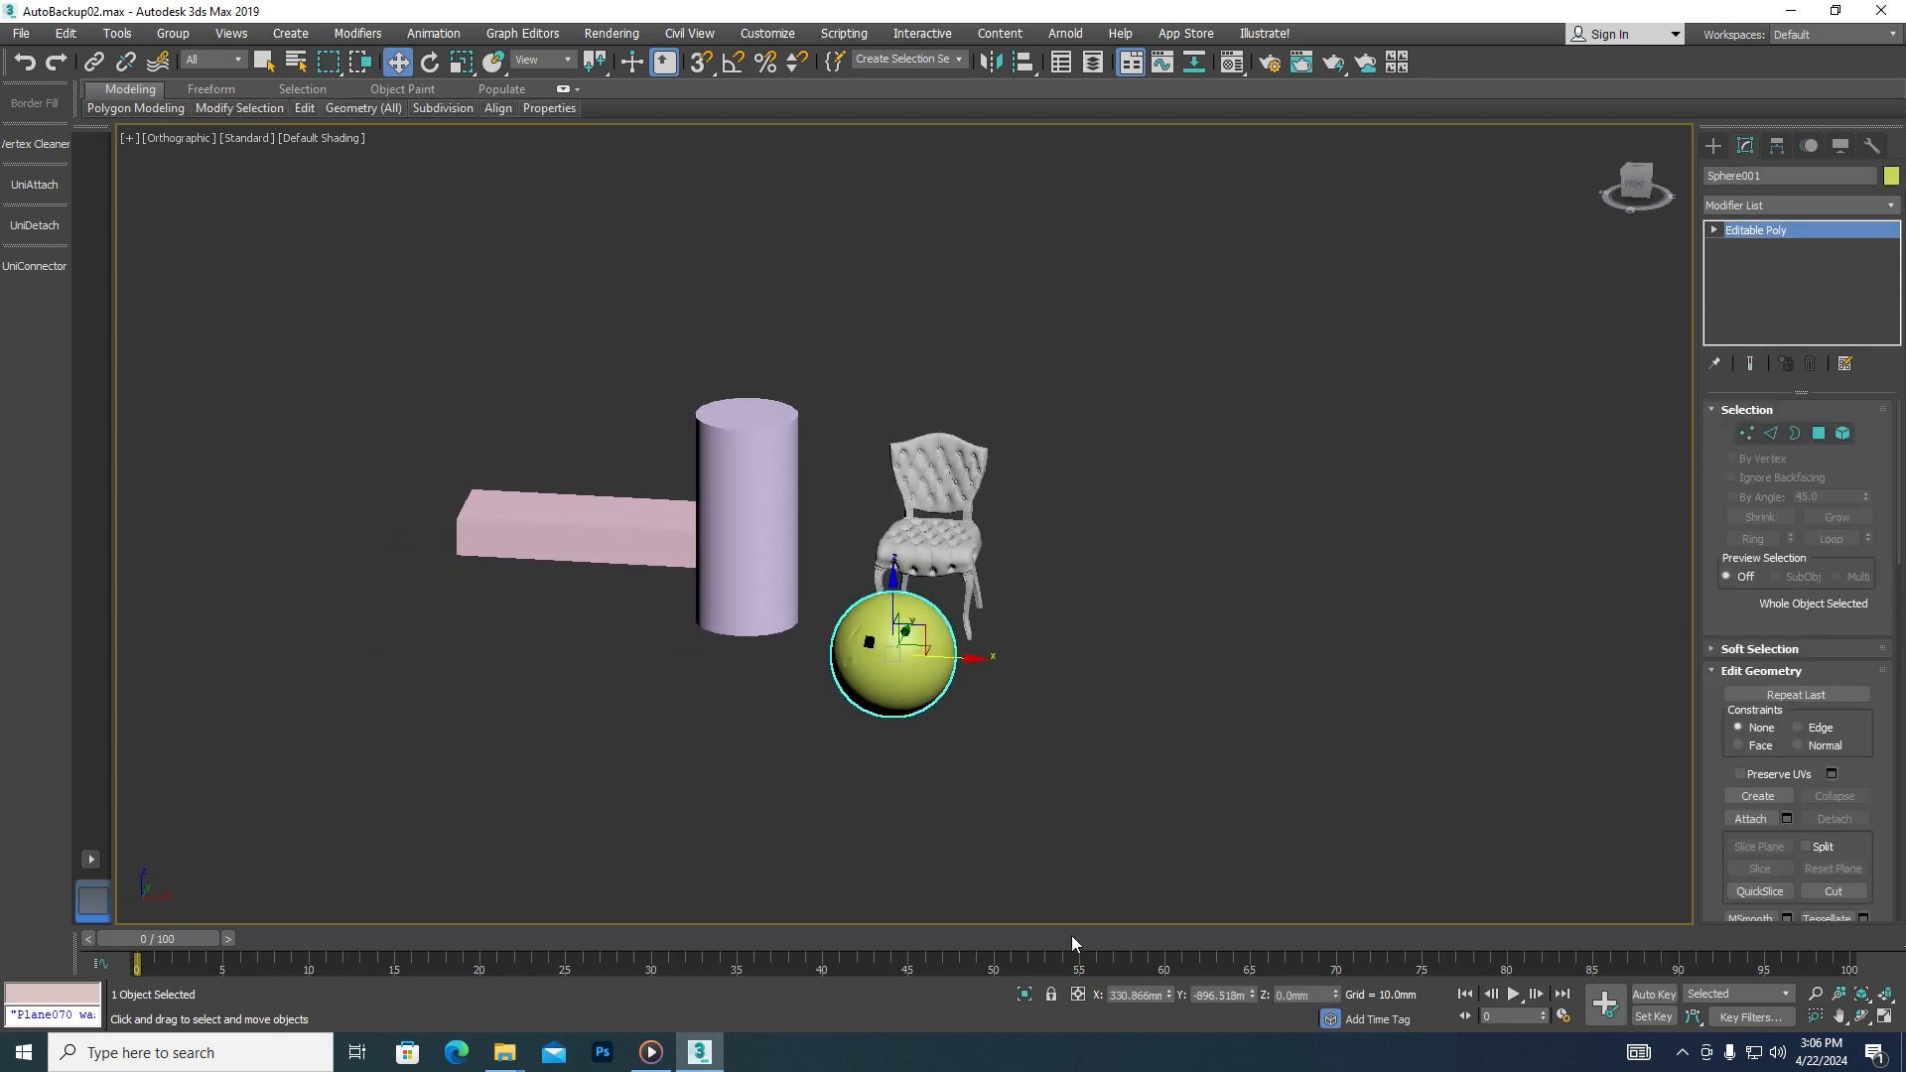
left_click(744, 540)
middle_click_drag(694, 715, 753, 740, "alt")
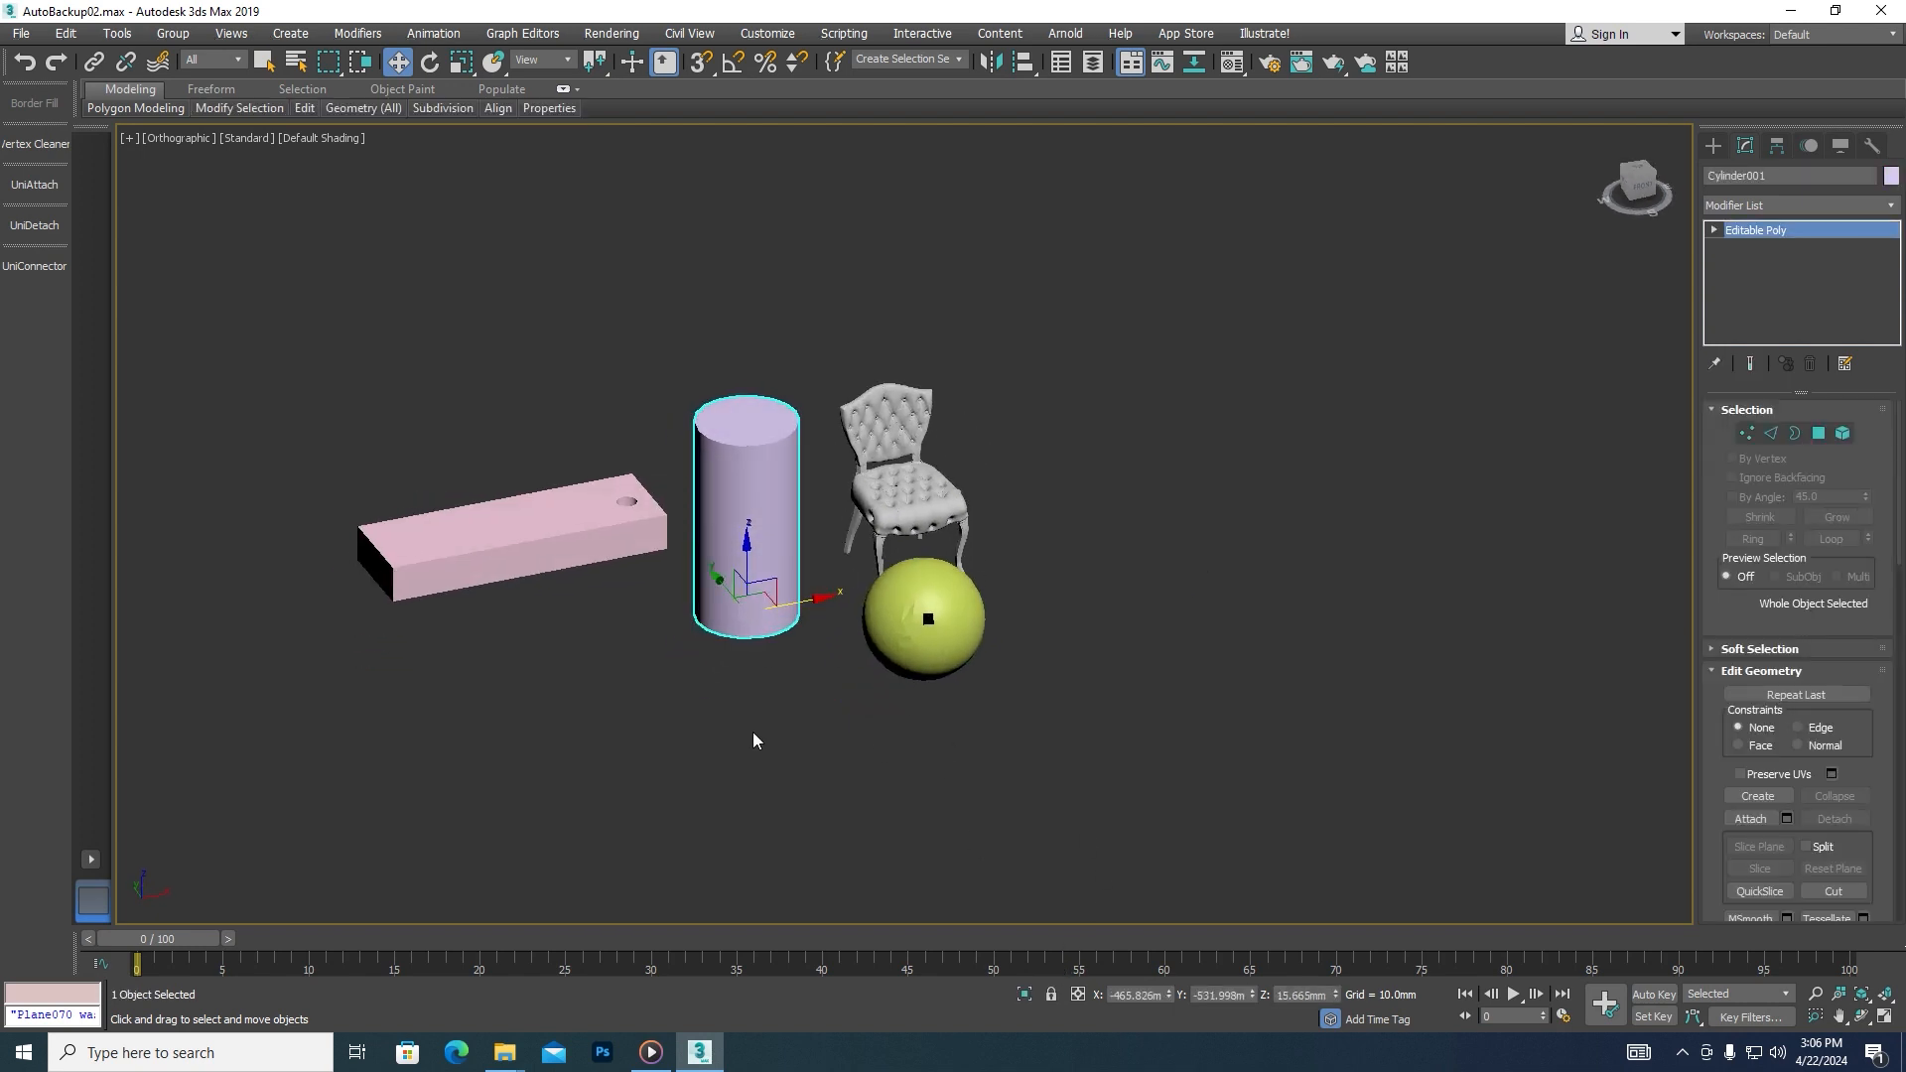
left_click(1025, 994)
middle_click_drag(1126, 624, 1110, 582, "alt")
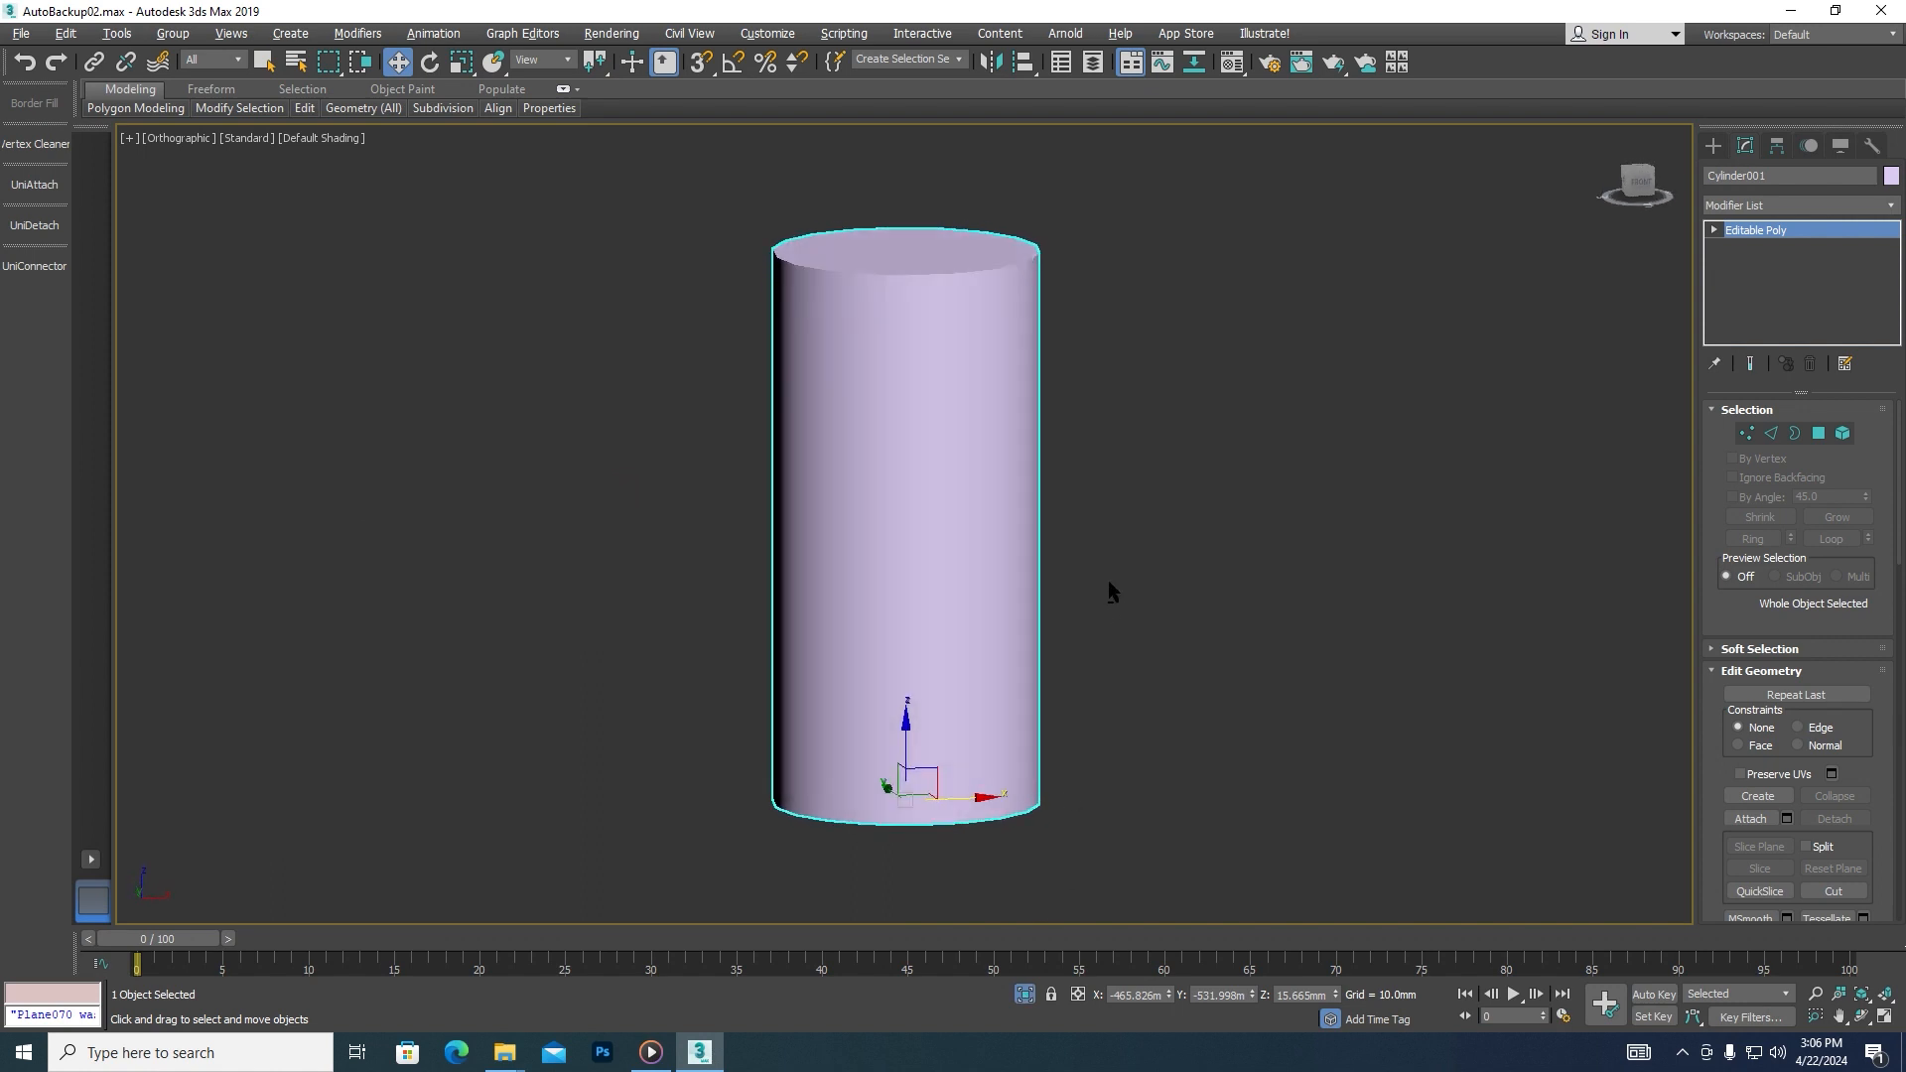
key("F4")
scroll(990, 560, "up", 3)
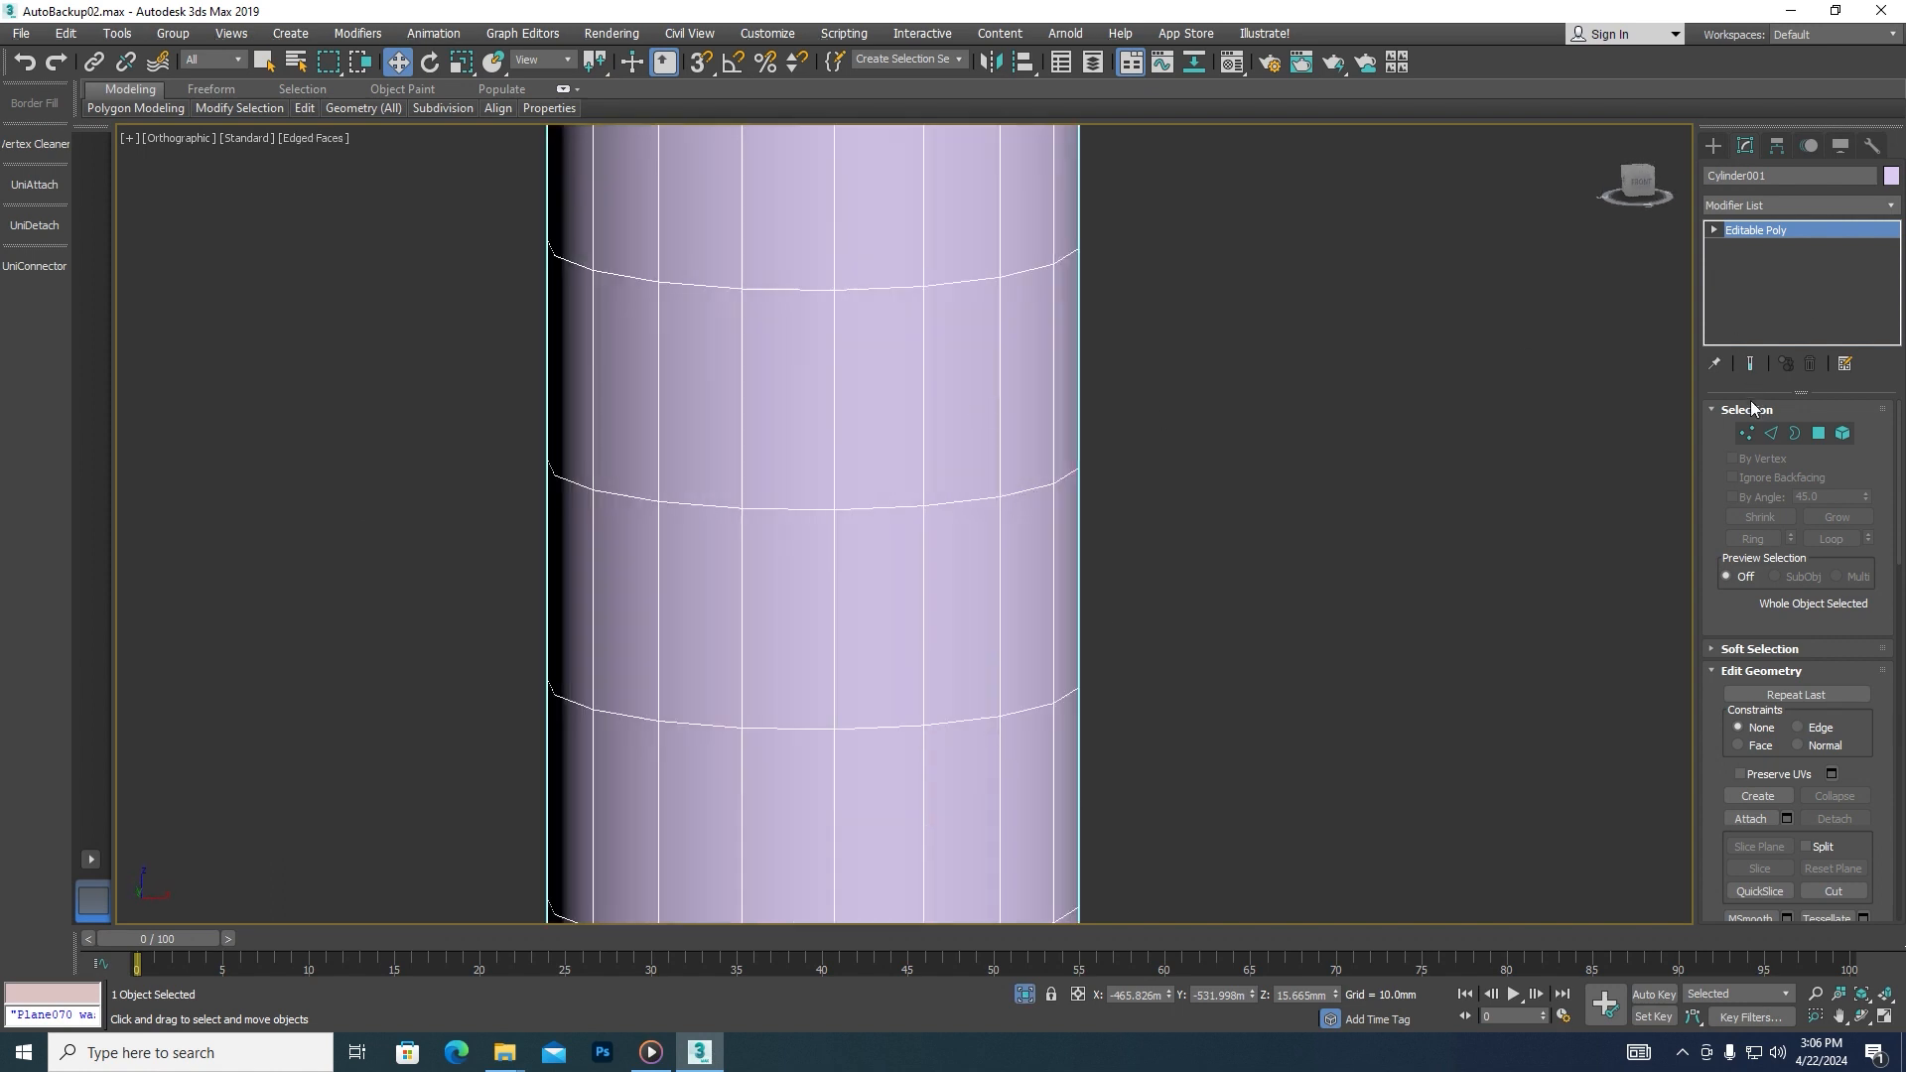
Connect two diagonally opposite vertices of one cylinder side face with UniConnector at vertex level.
left_click(1748, 445)
scroll(914, 295, "up", 2)
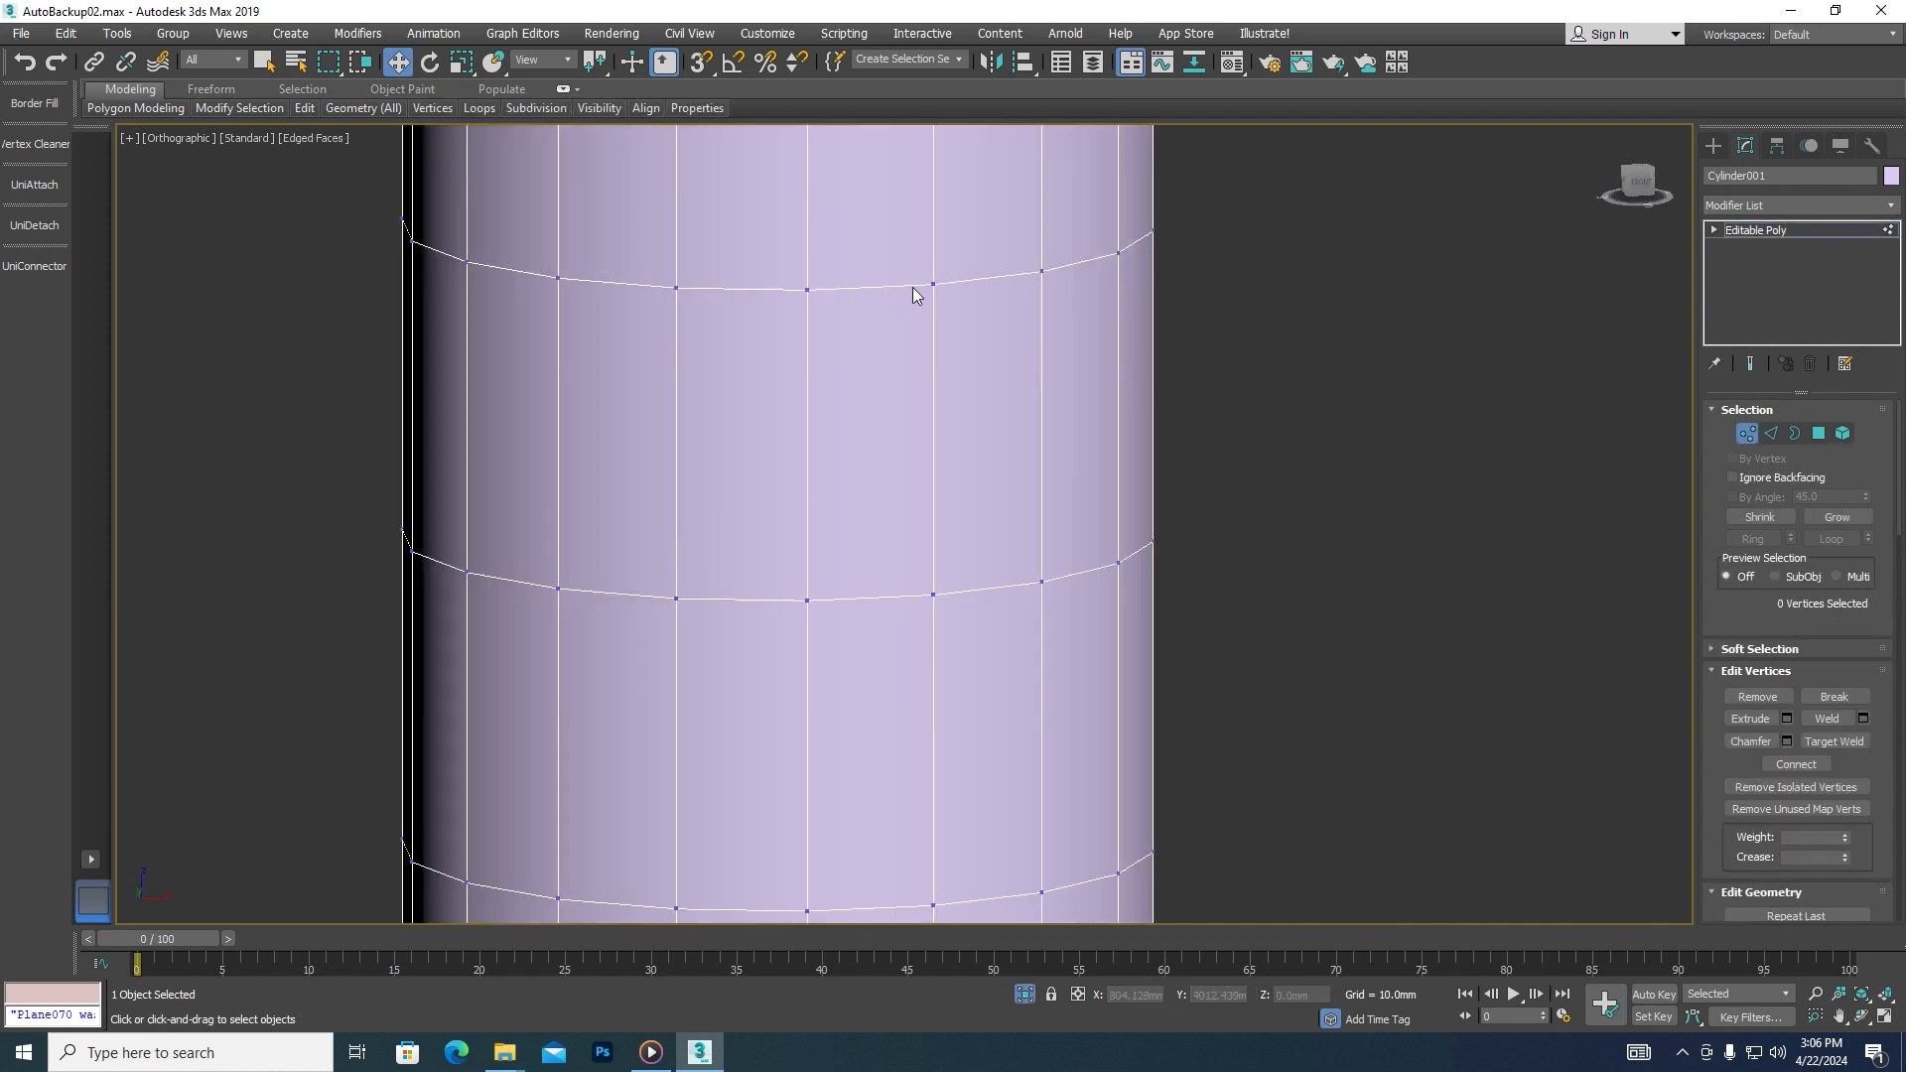
left_click(931, 285)
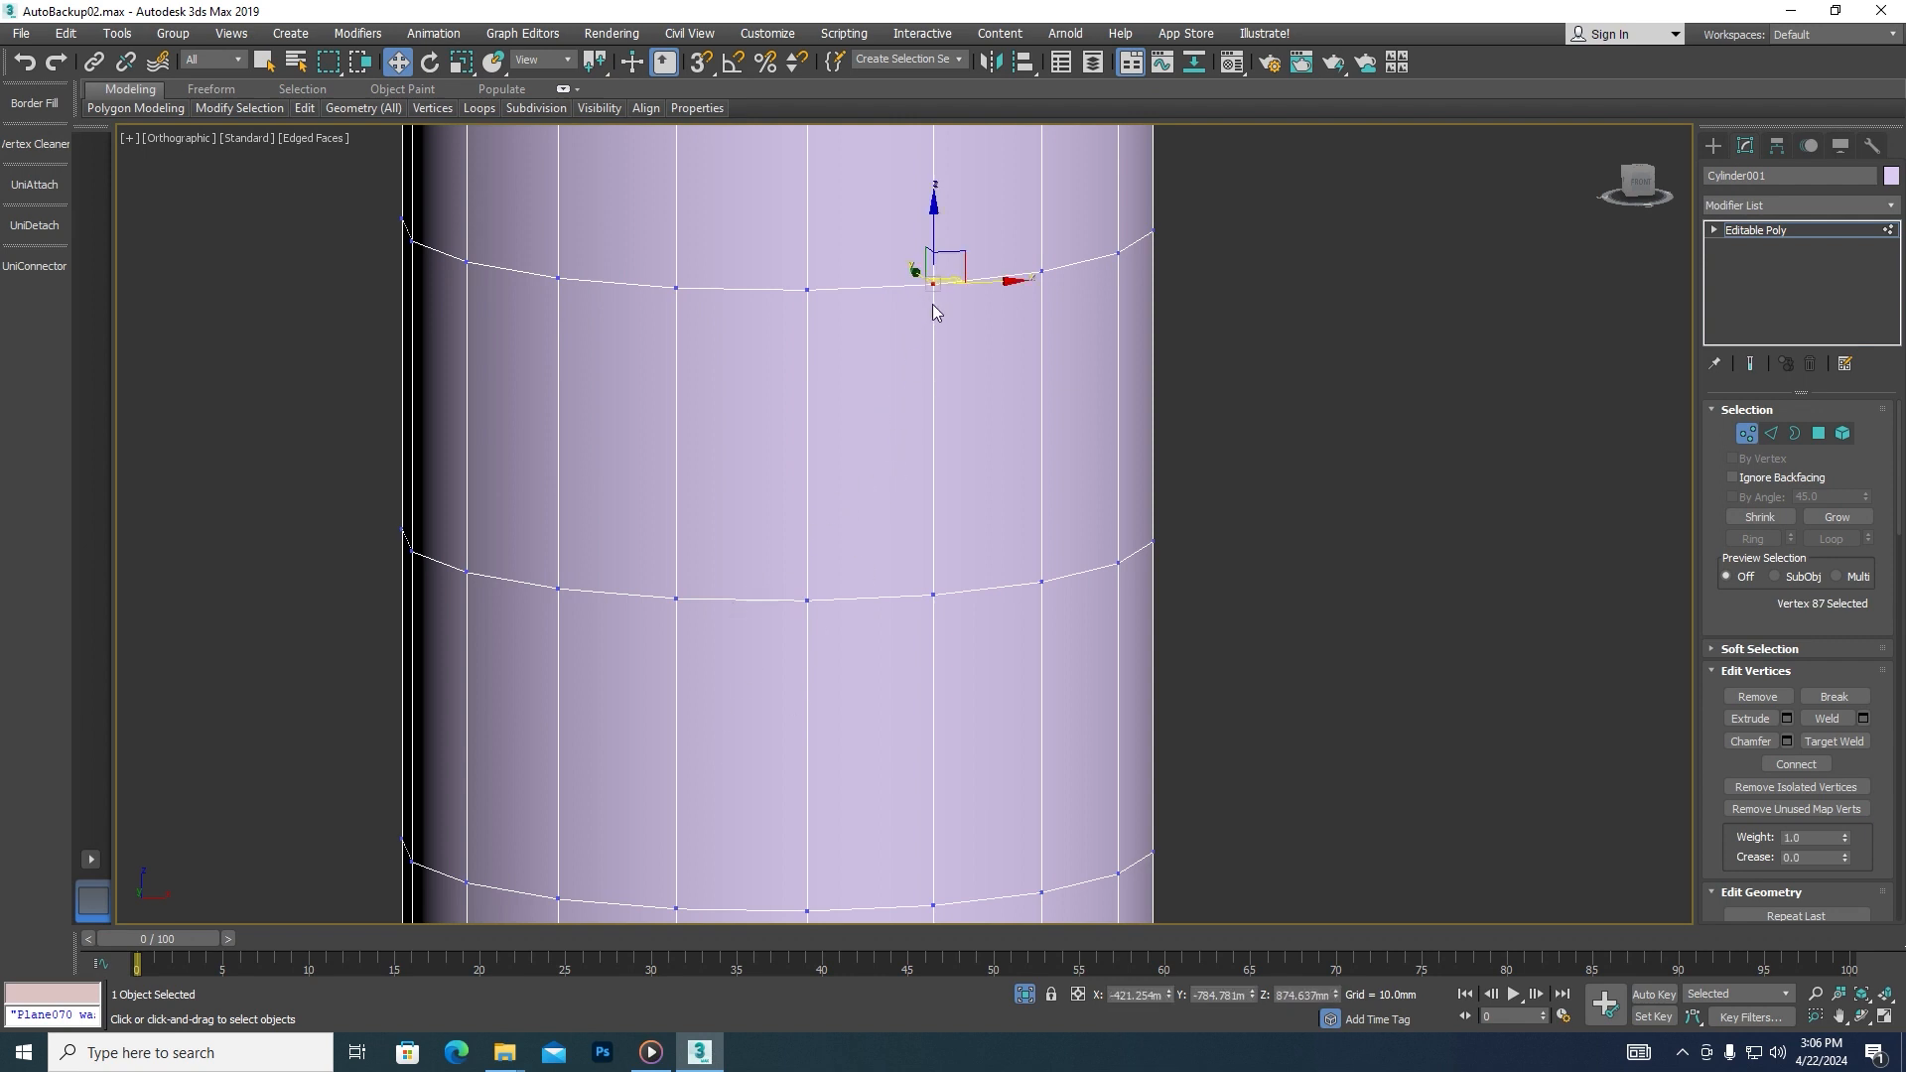
left_click(807, 600, "ctrl")
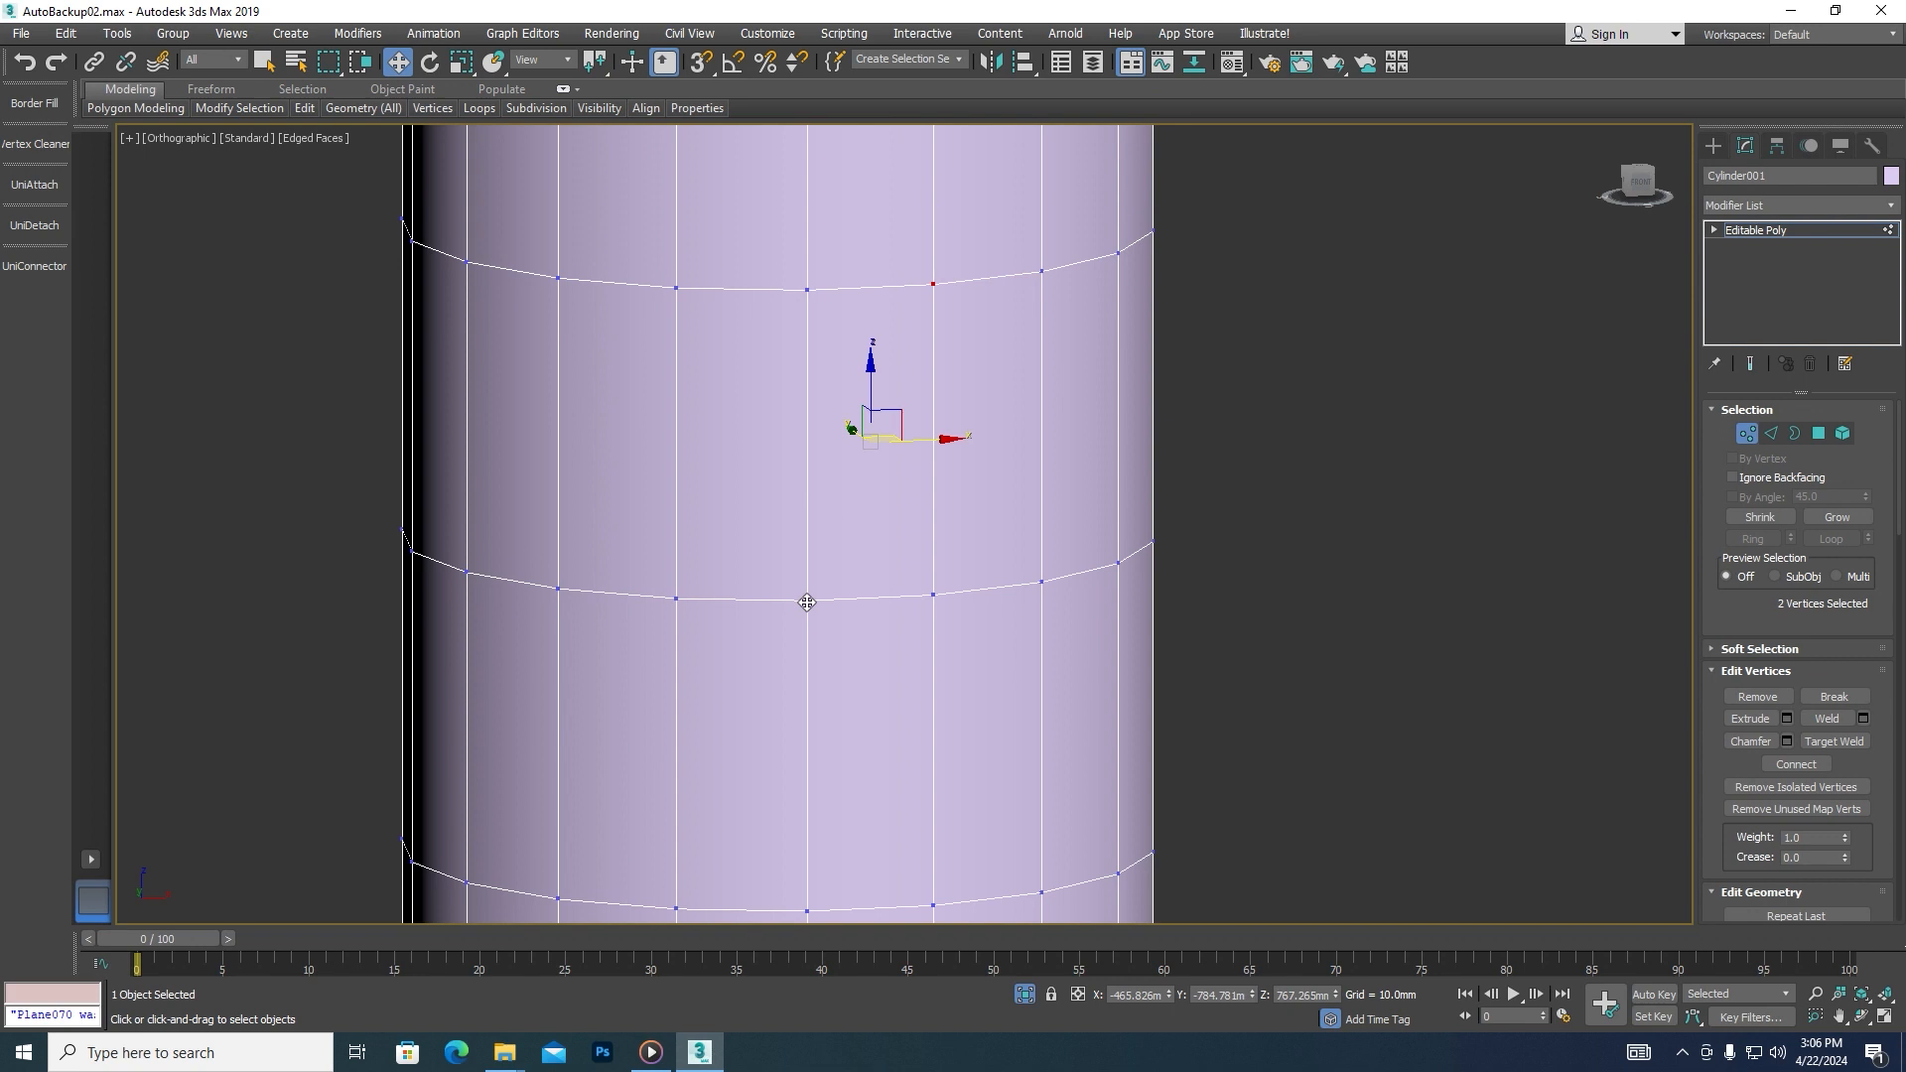
left_click(34, 266)
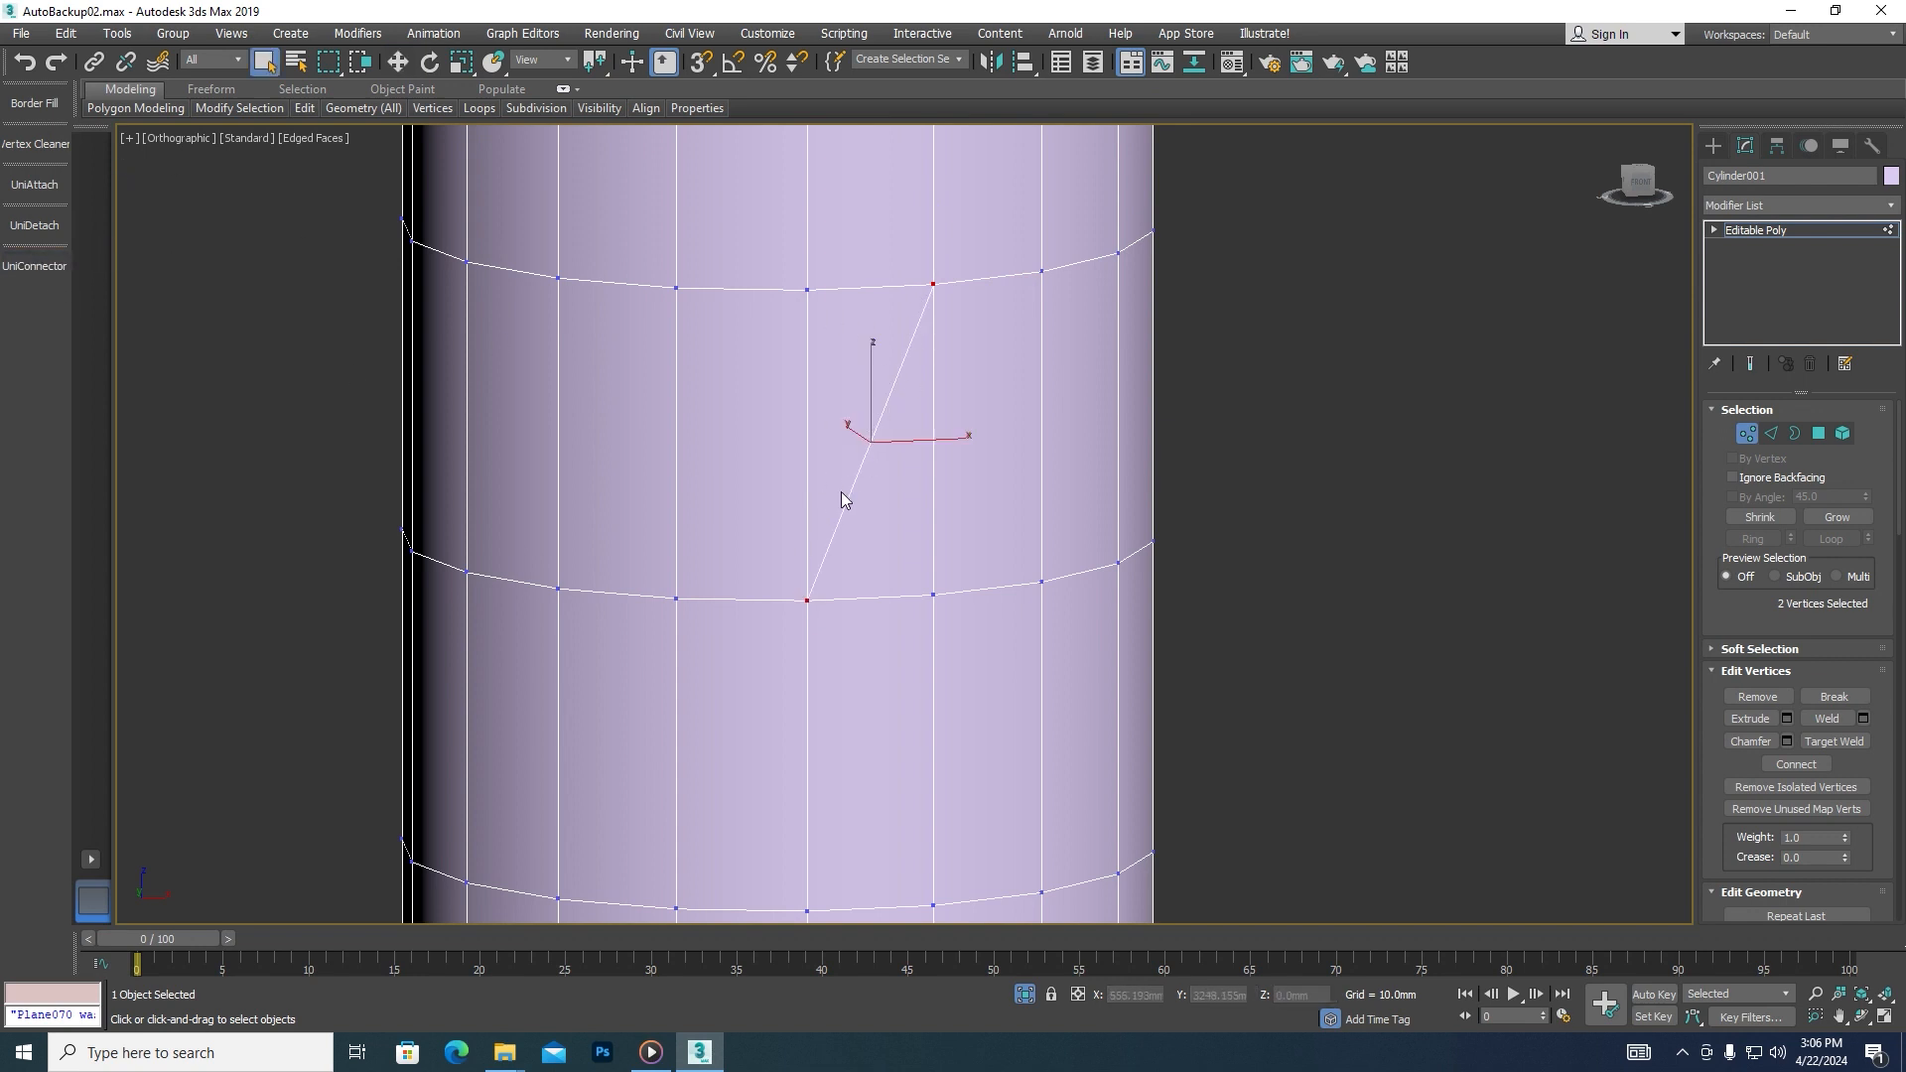
Connect the new edge's lower vertex to the diagonally opposite upper vertex of the adjacent cylinder face with UniConnector.
left_click(807, 601)
left_click(677, 289, "ctrl")
left_click(39, 267)
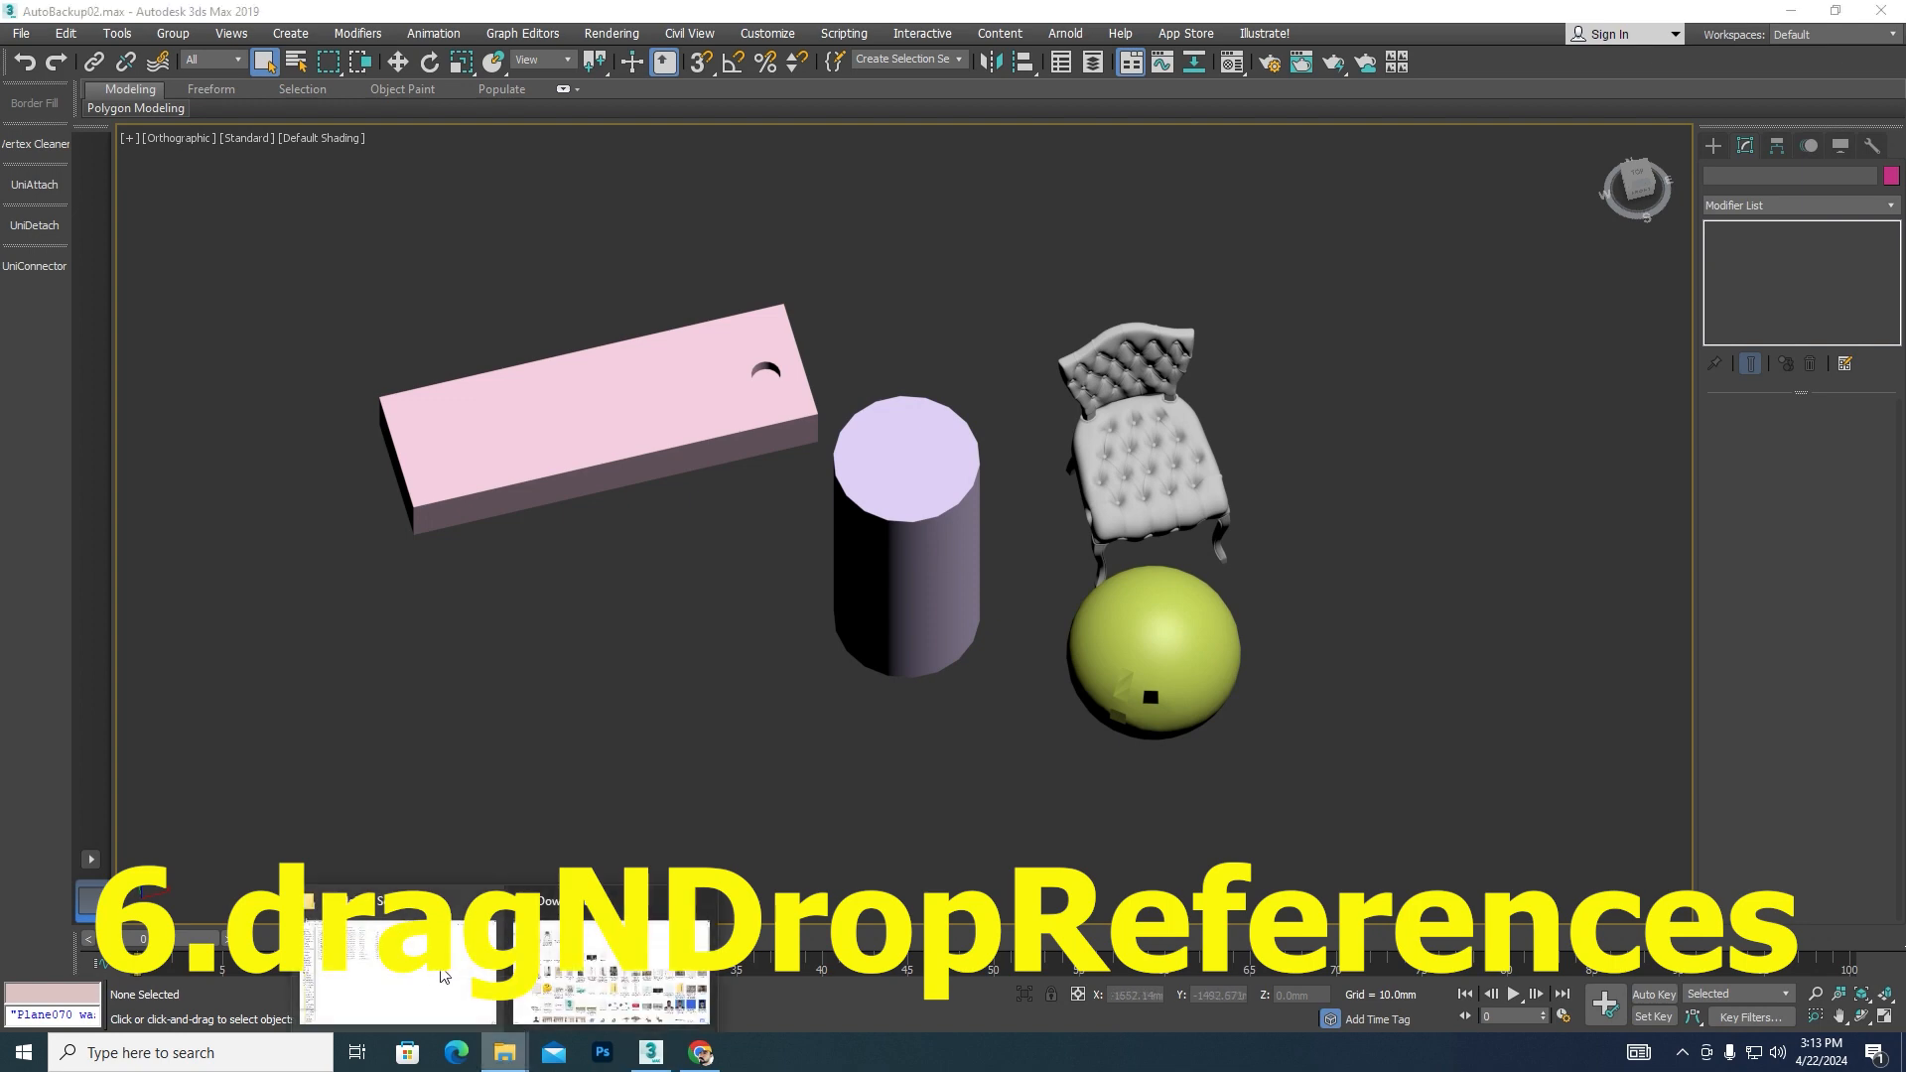
Run dragNDropReferences11.ms from the Modeling Scripts folder by dropping it into the viewport, and place its window clear of the cylinder.
left_click(445, 978)
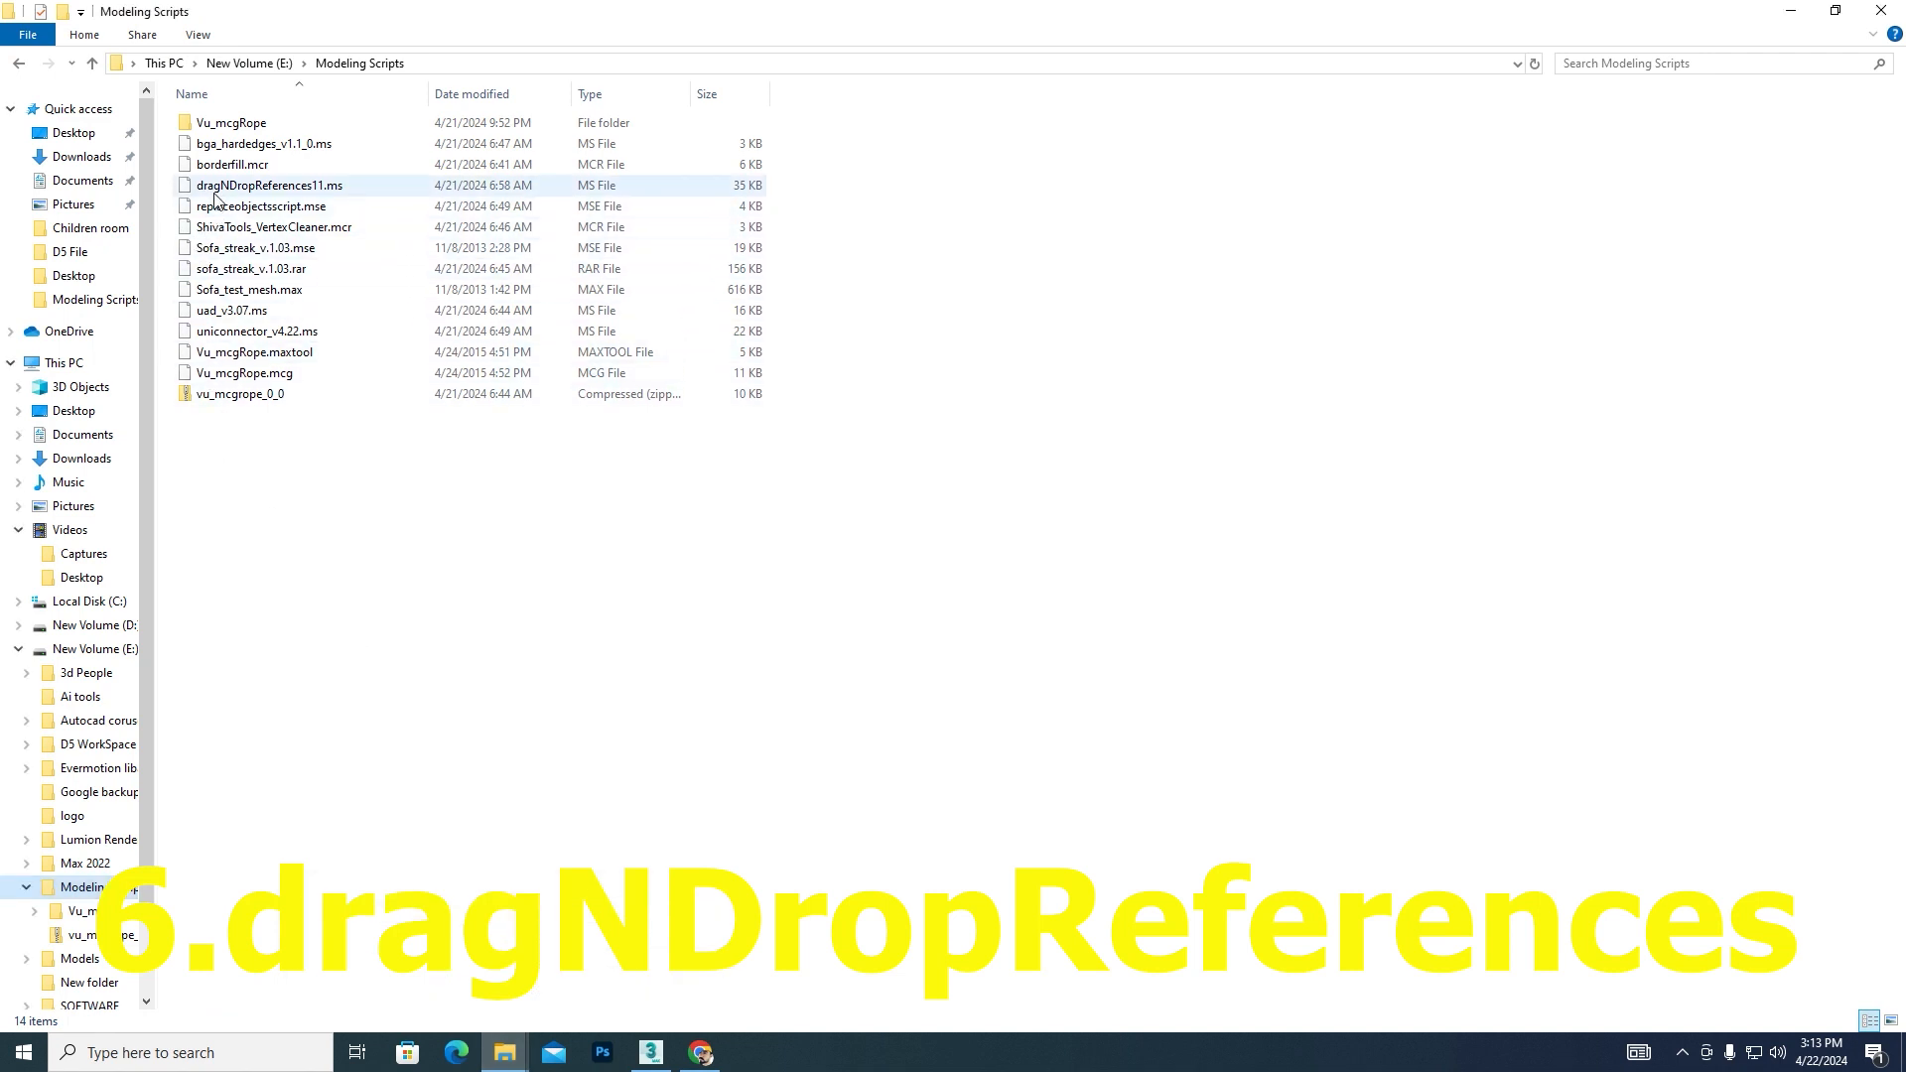
left_click_drag(219, 186, 685, 671)
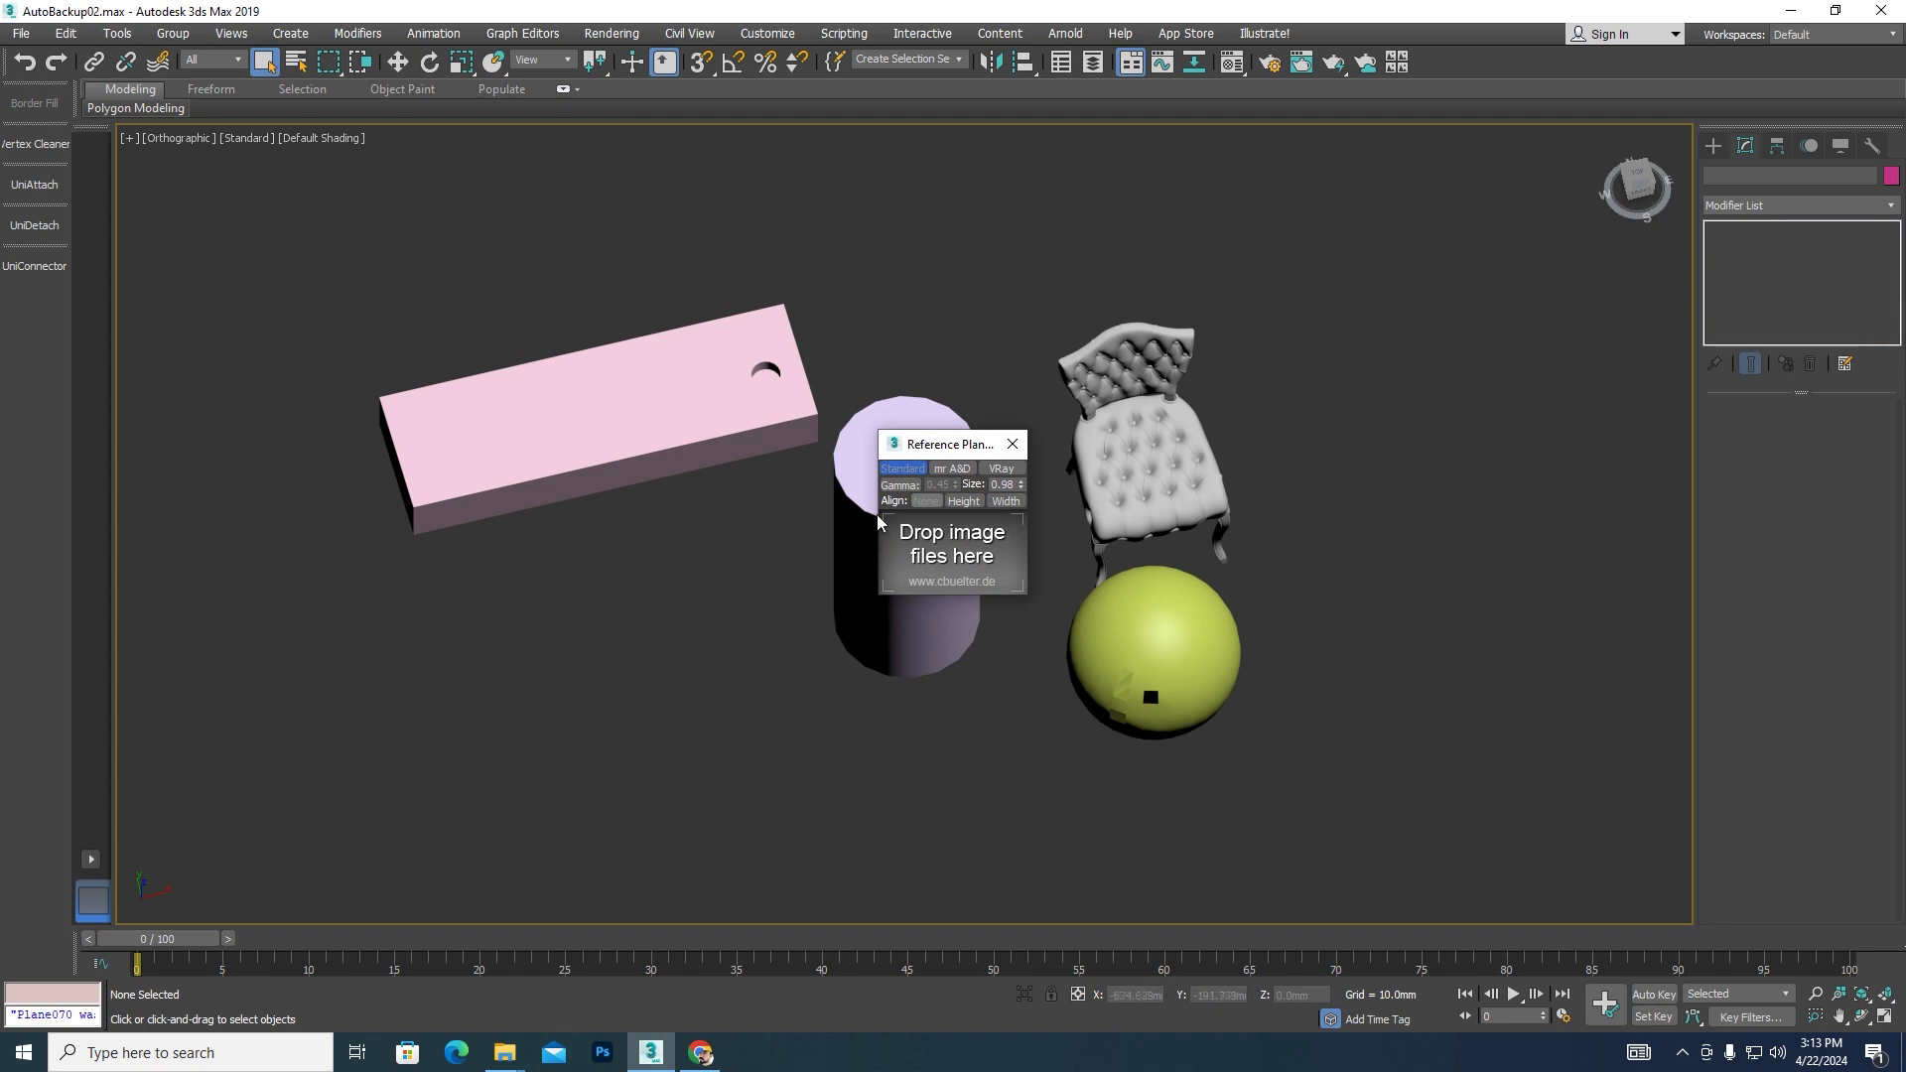
left_click_drag(950, 445, 531, 207)
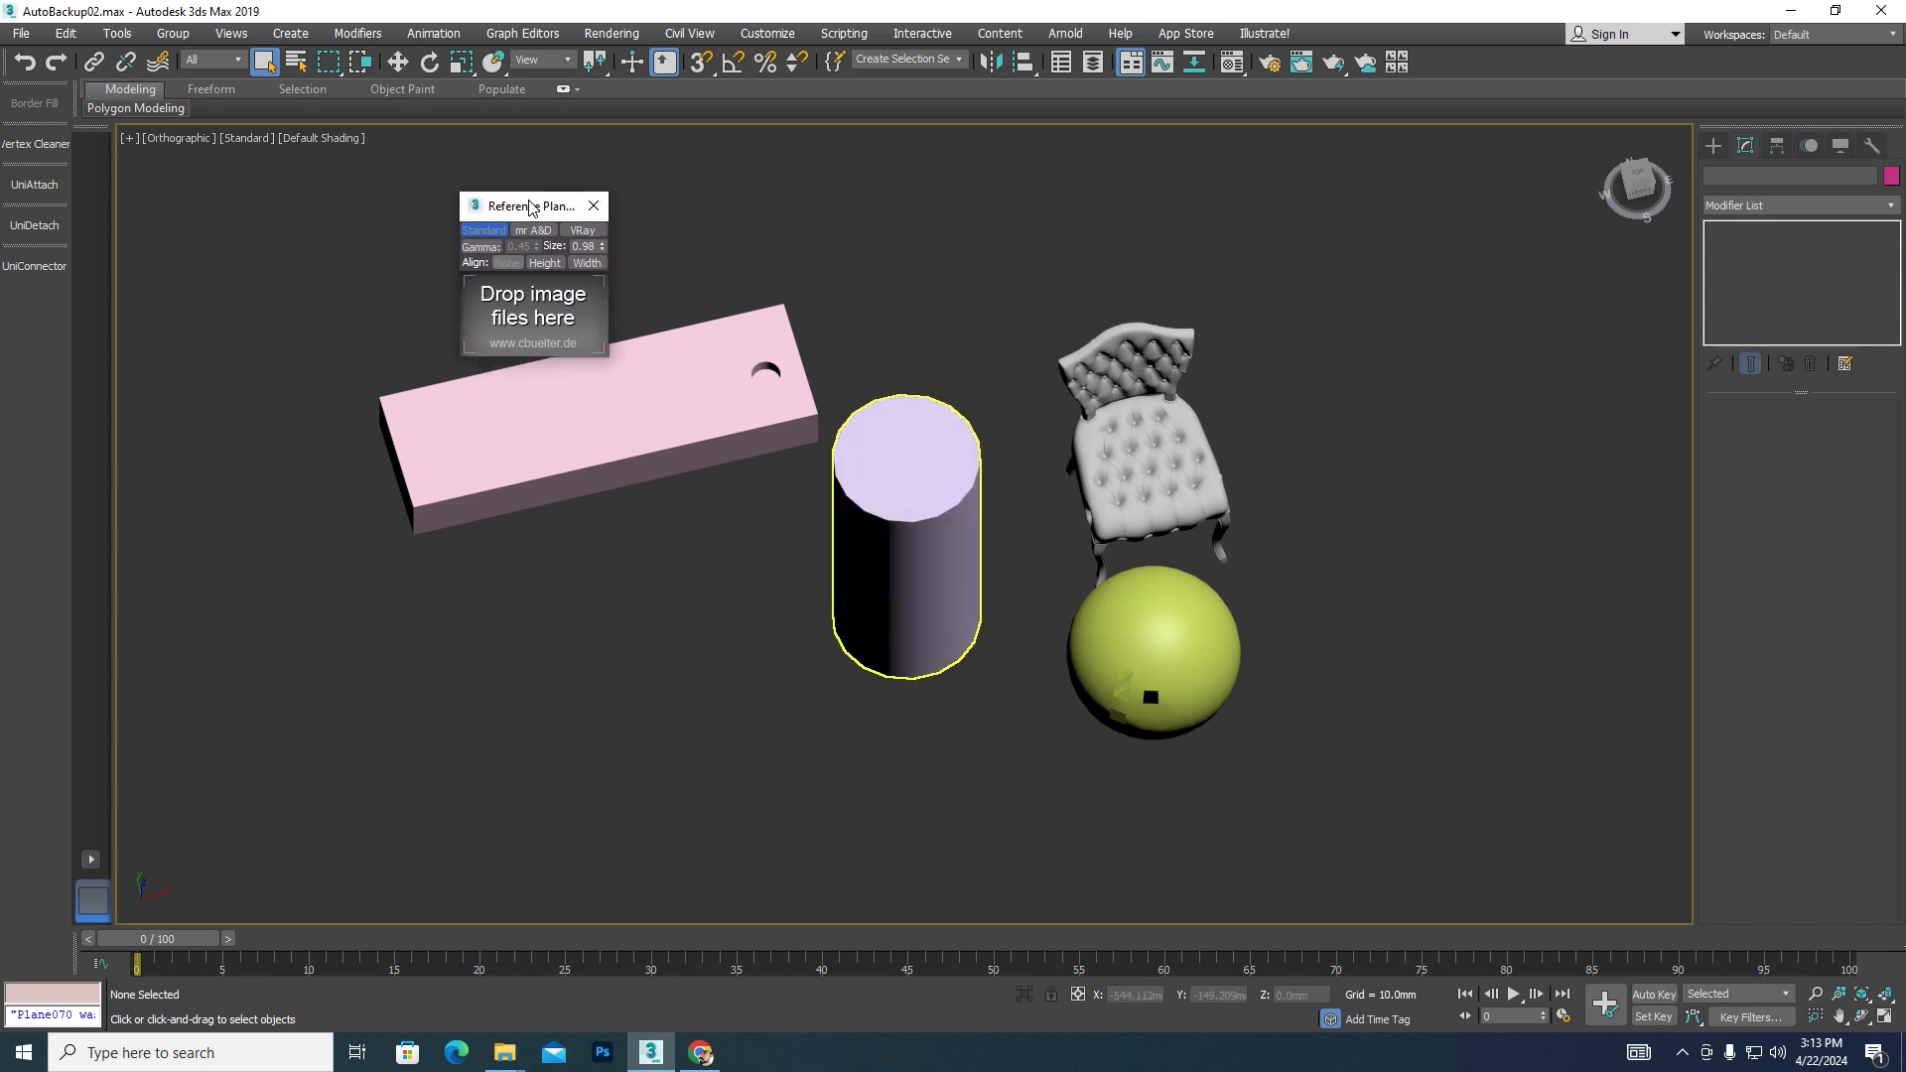
Create a reference plane by dropping a furniture image from the Downloads folder into the Reference Planes window.
mouse_move(504, 1053)
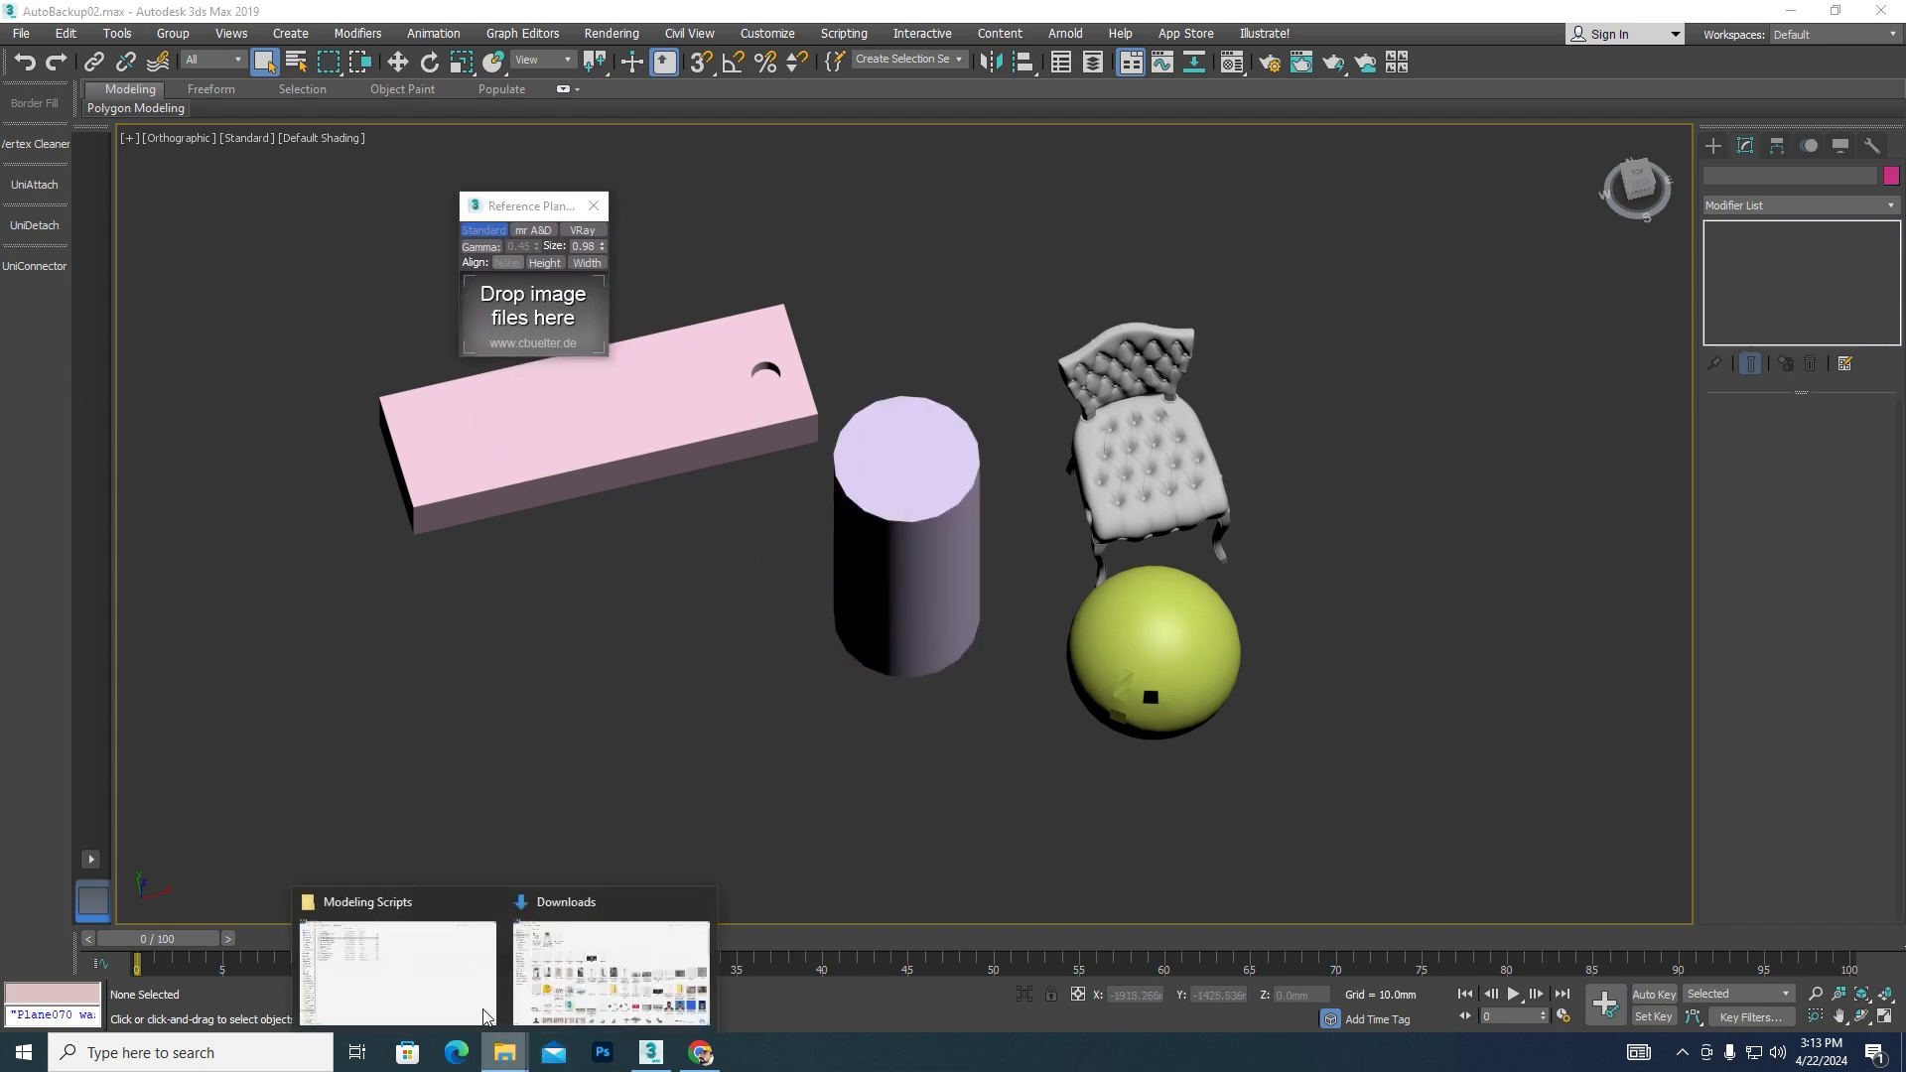
left_click(611, 973)
left_click_drag(224, 159, 536, 318)
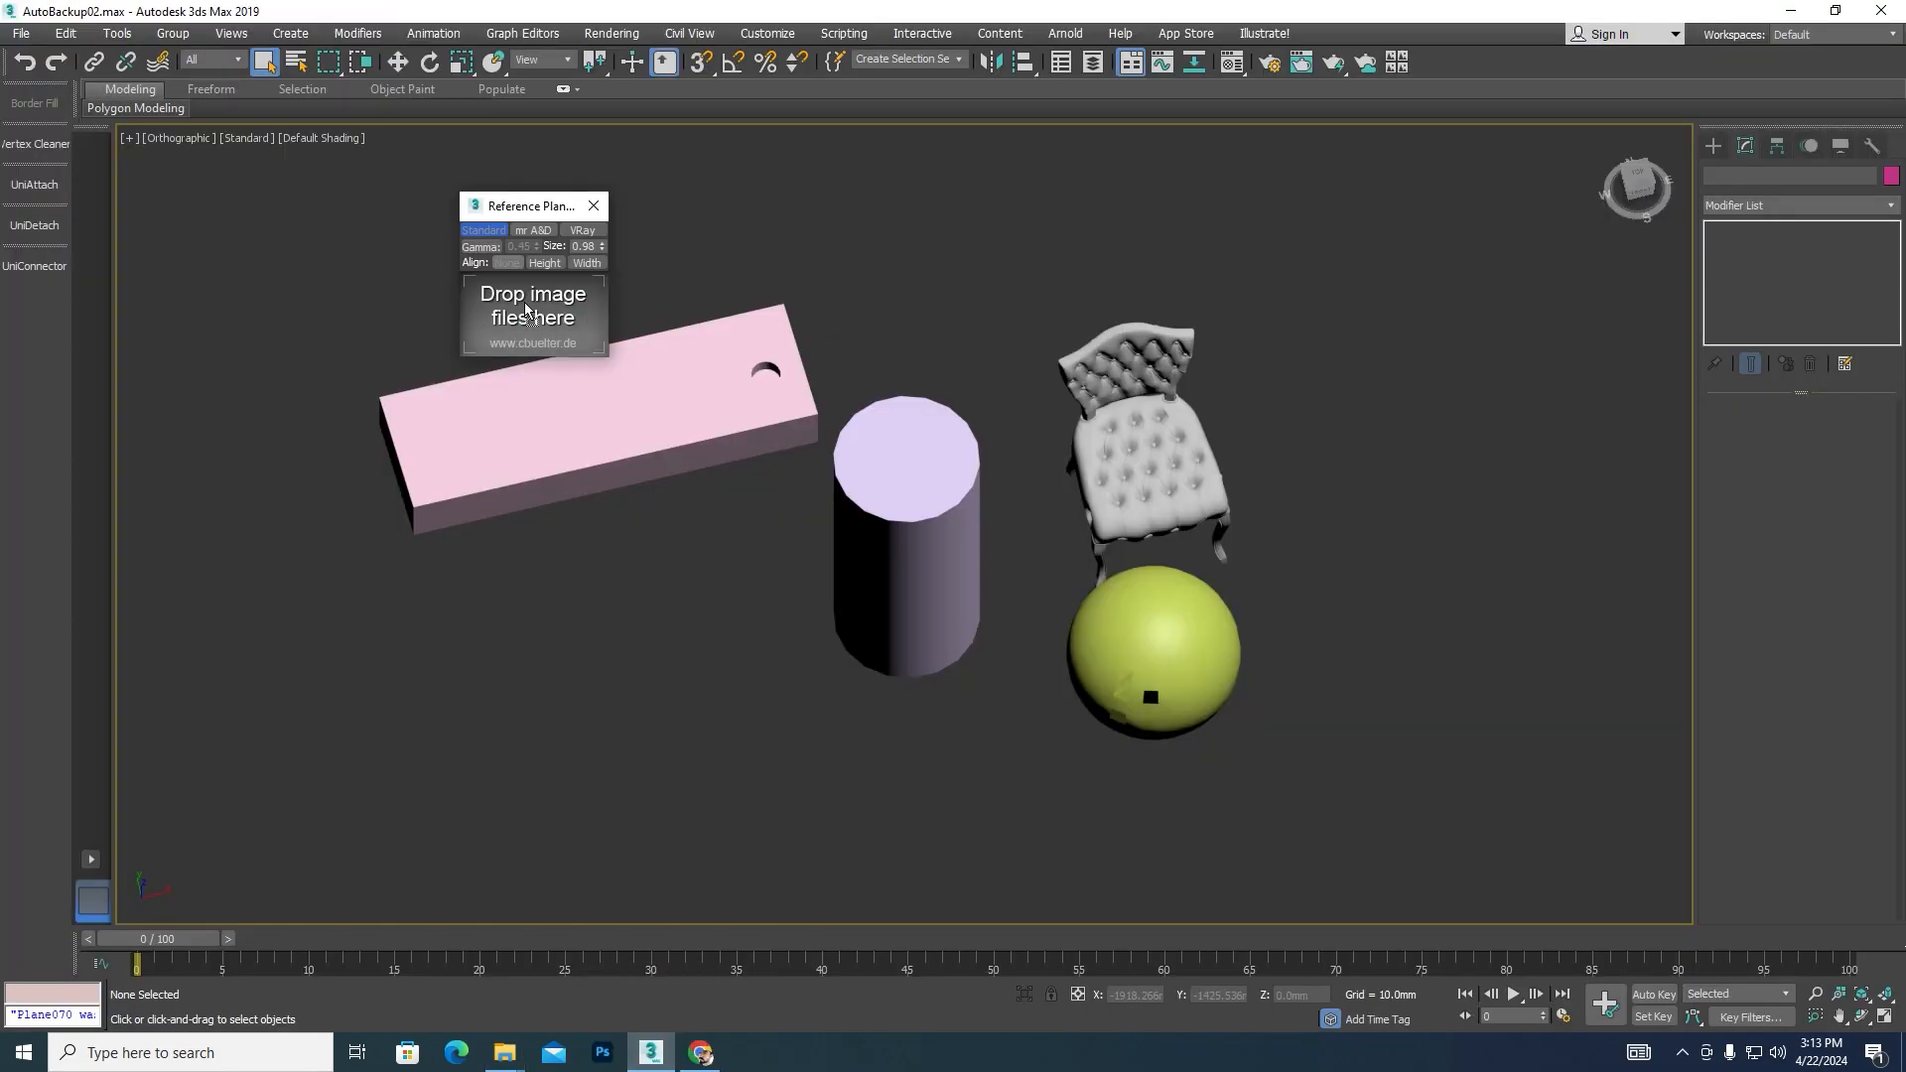
scroll(1013, 377, "down", 5)
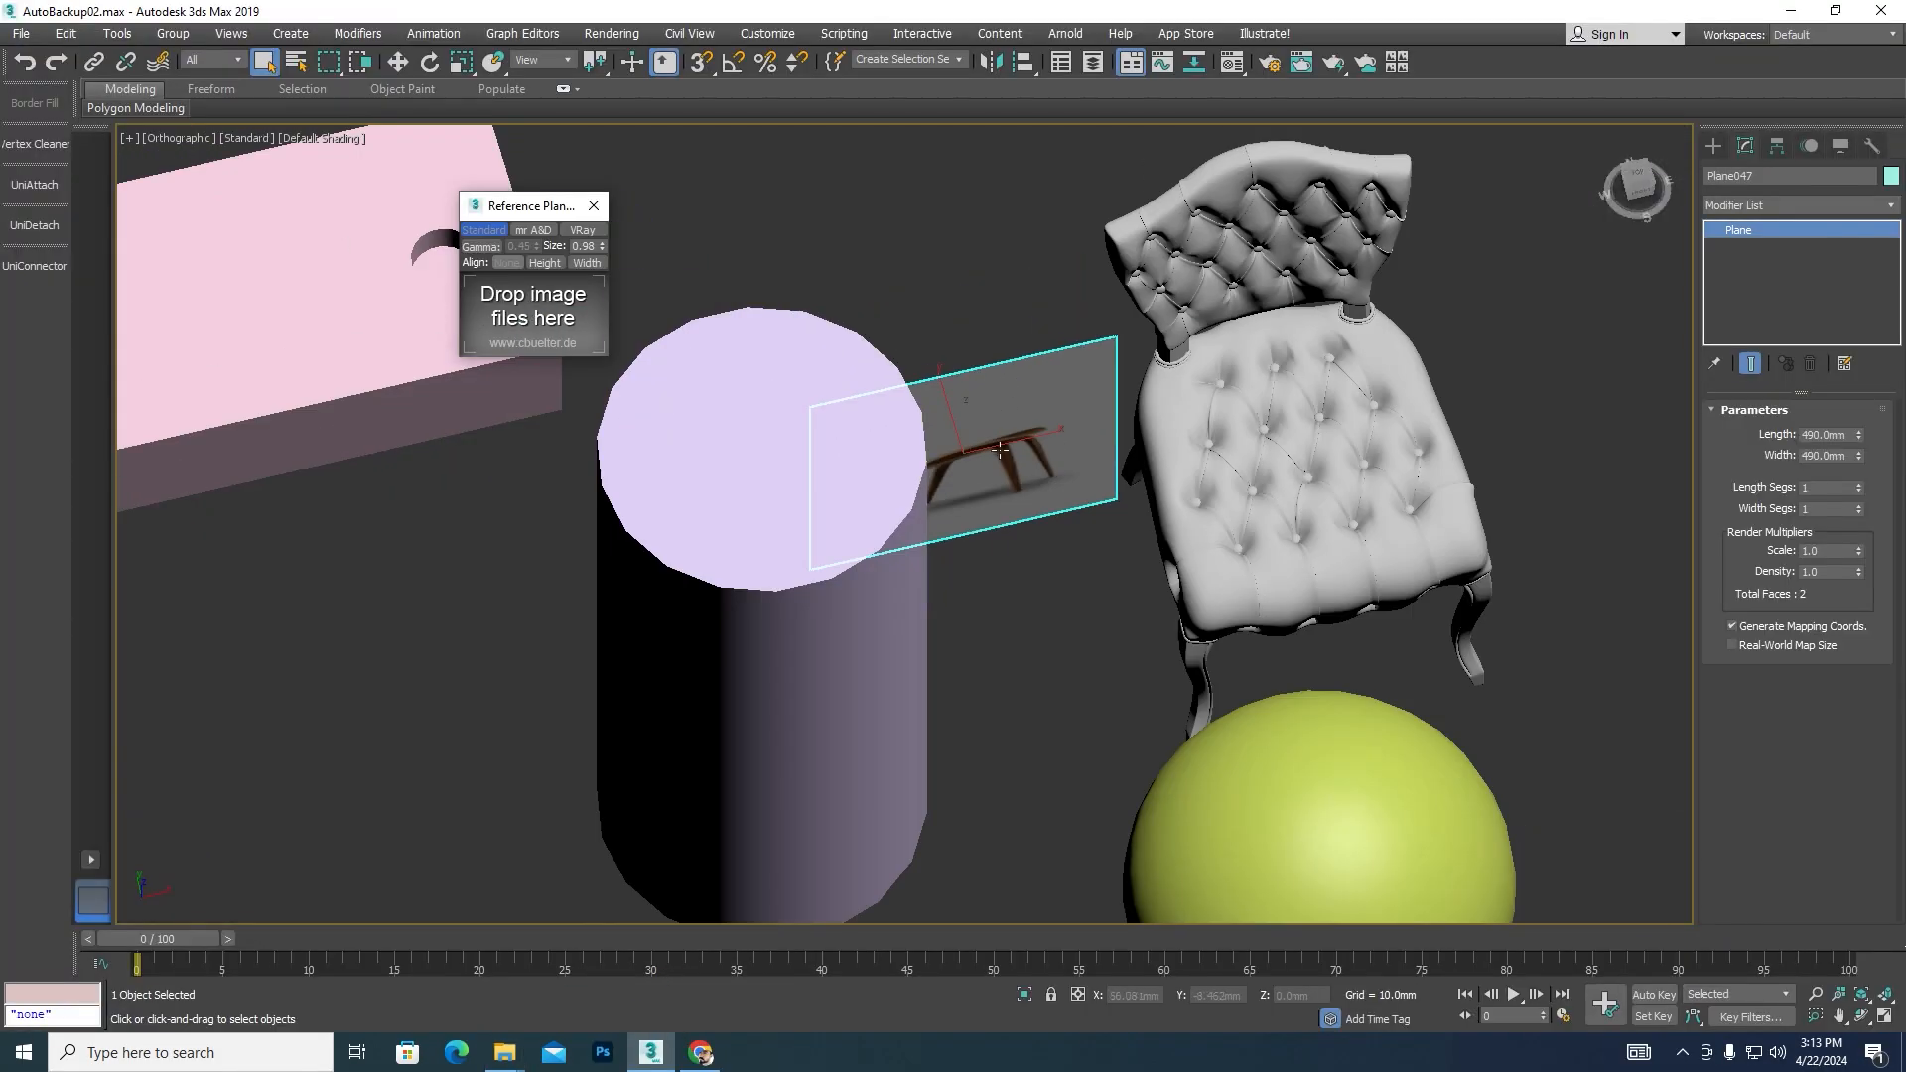
Move the reference plane along X to about 1139 mm, clear of the other objects, and display it in the front view.
scroll(1000, 448, "down", 4)
key("e")
key("w")
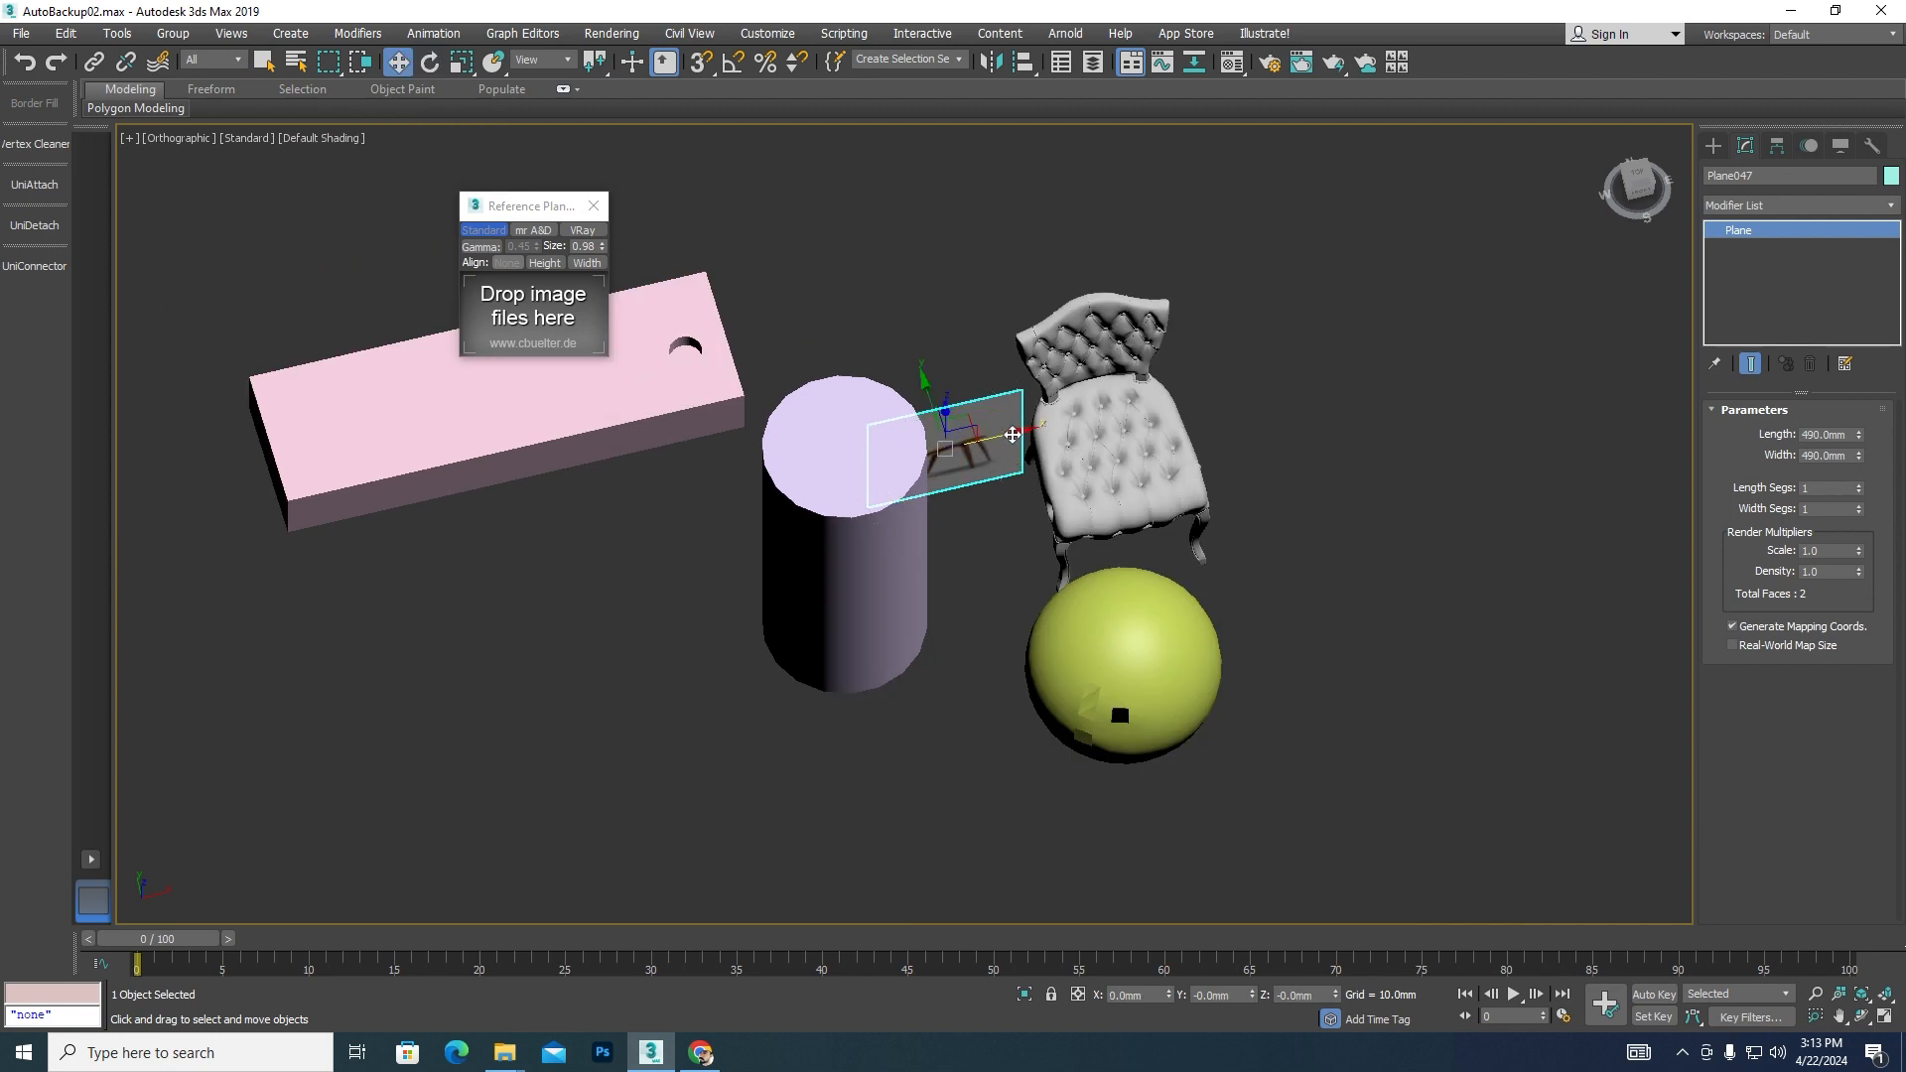
left_click_drag(1013, 434, 1333, 366)
key("f")
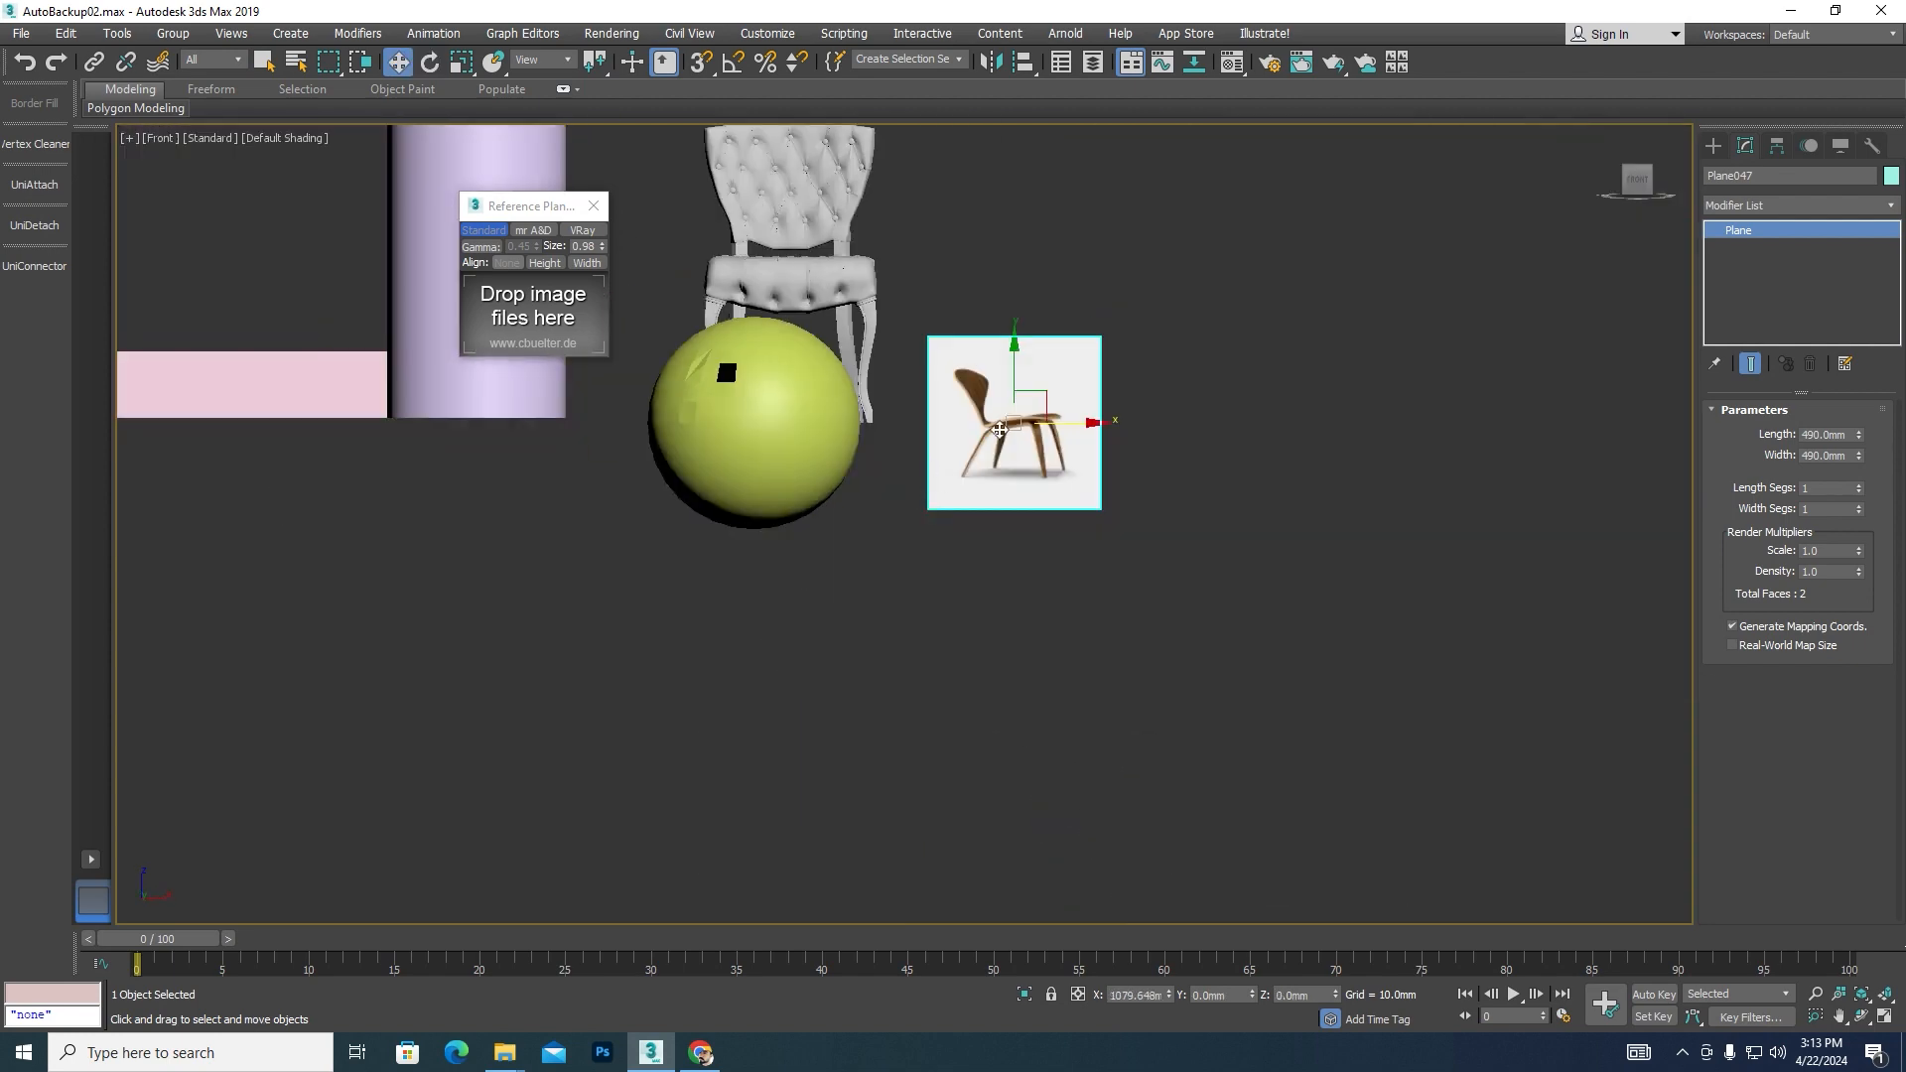
key("z")
left_click_drag(975, 413, 1056, 415)
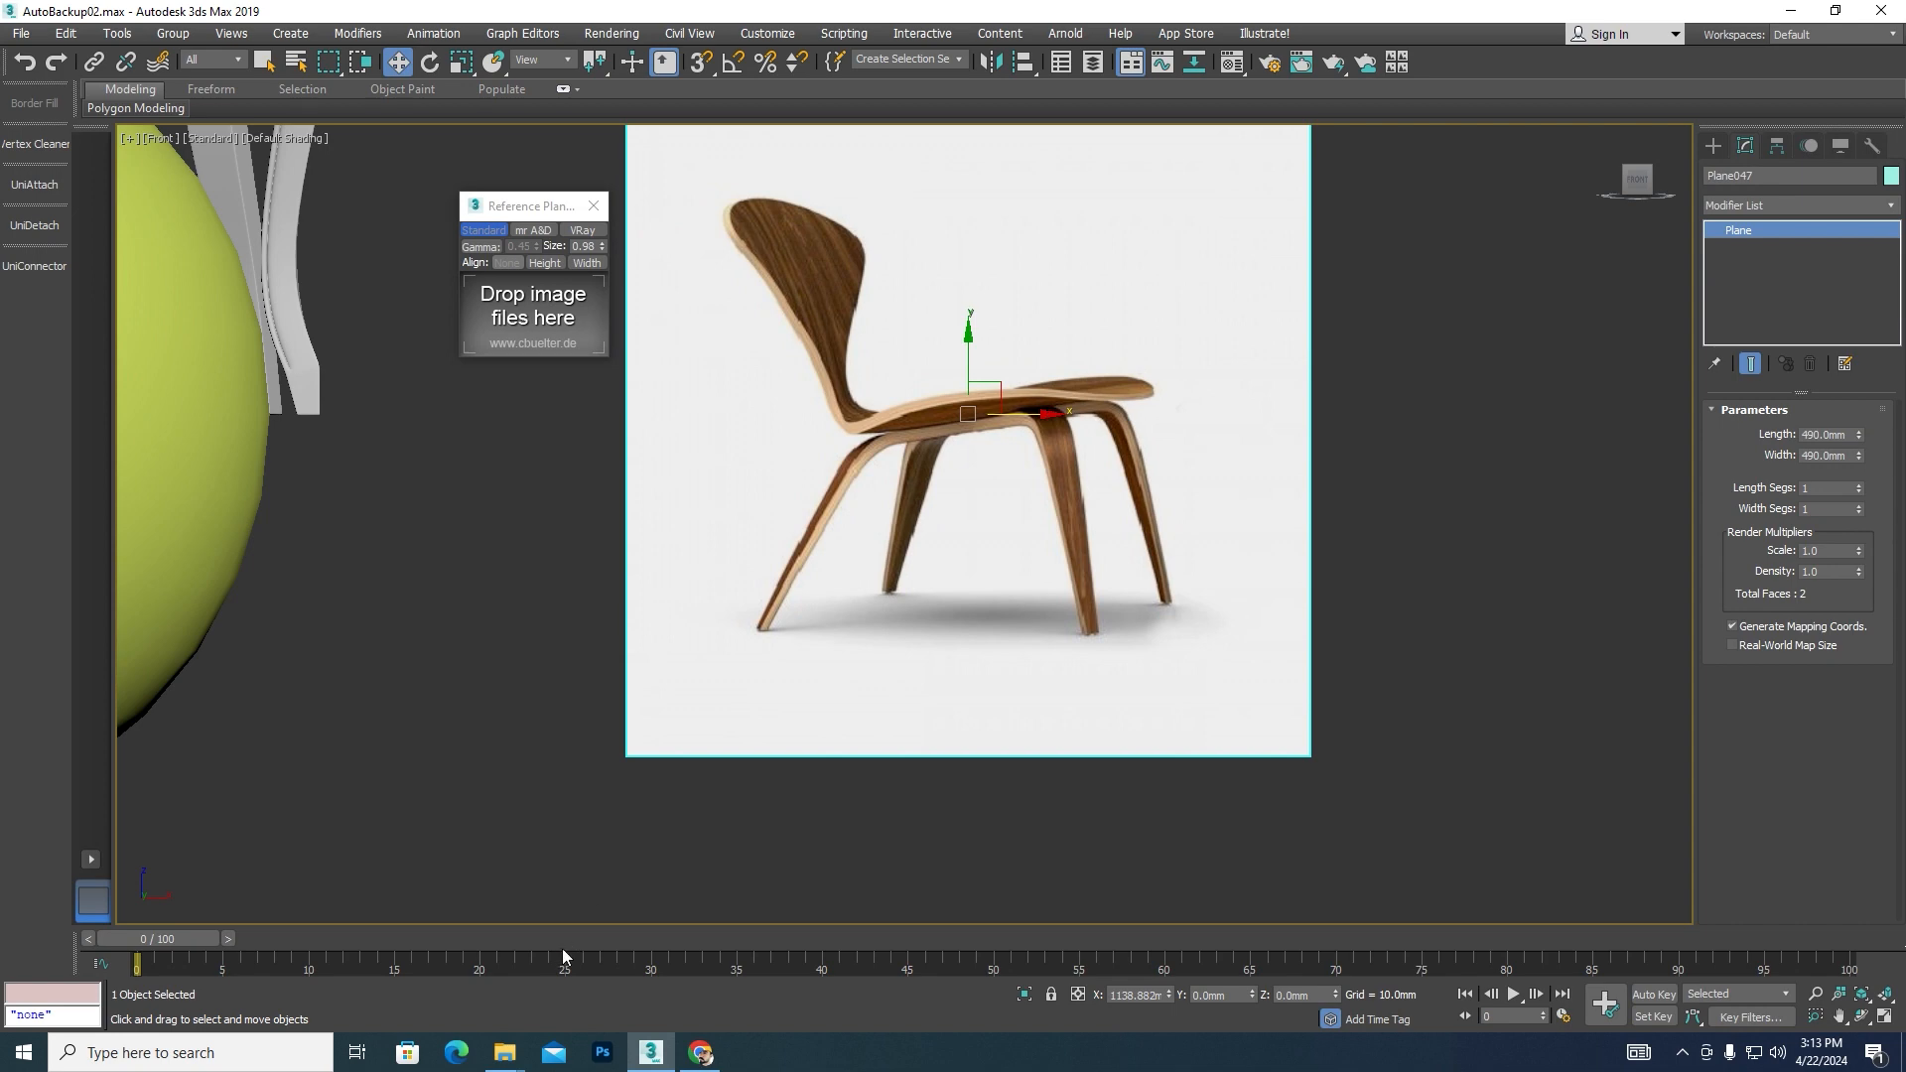
Create a second reference plane from the Eames Molded Plywood Lounge Chair image in Downloads and move it along X to about 2140 mm.
mouse_move(504, 1052)
left_click(419, 968)
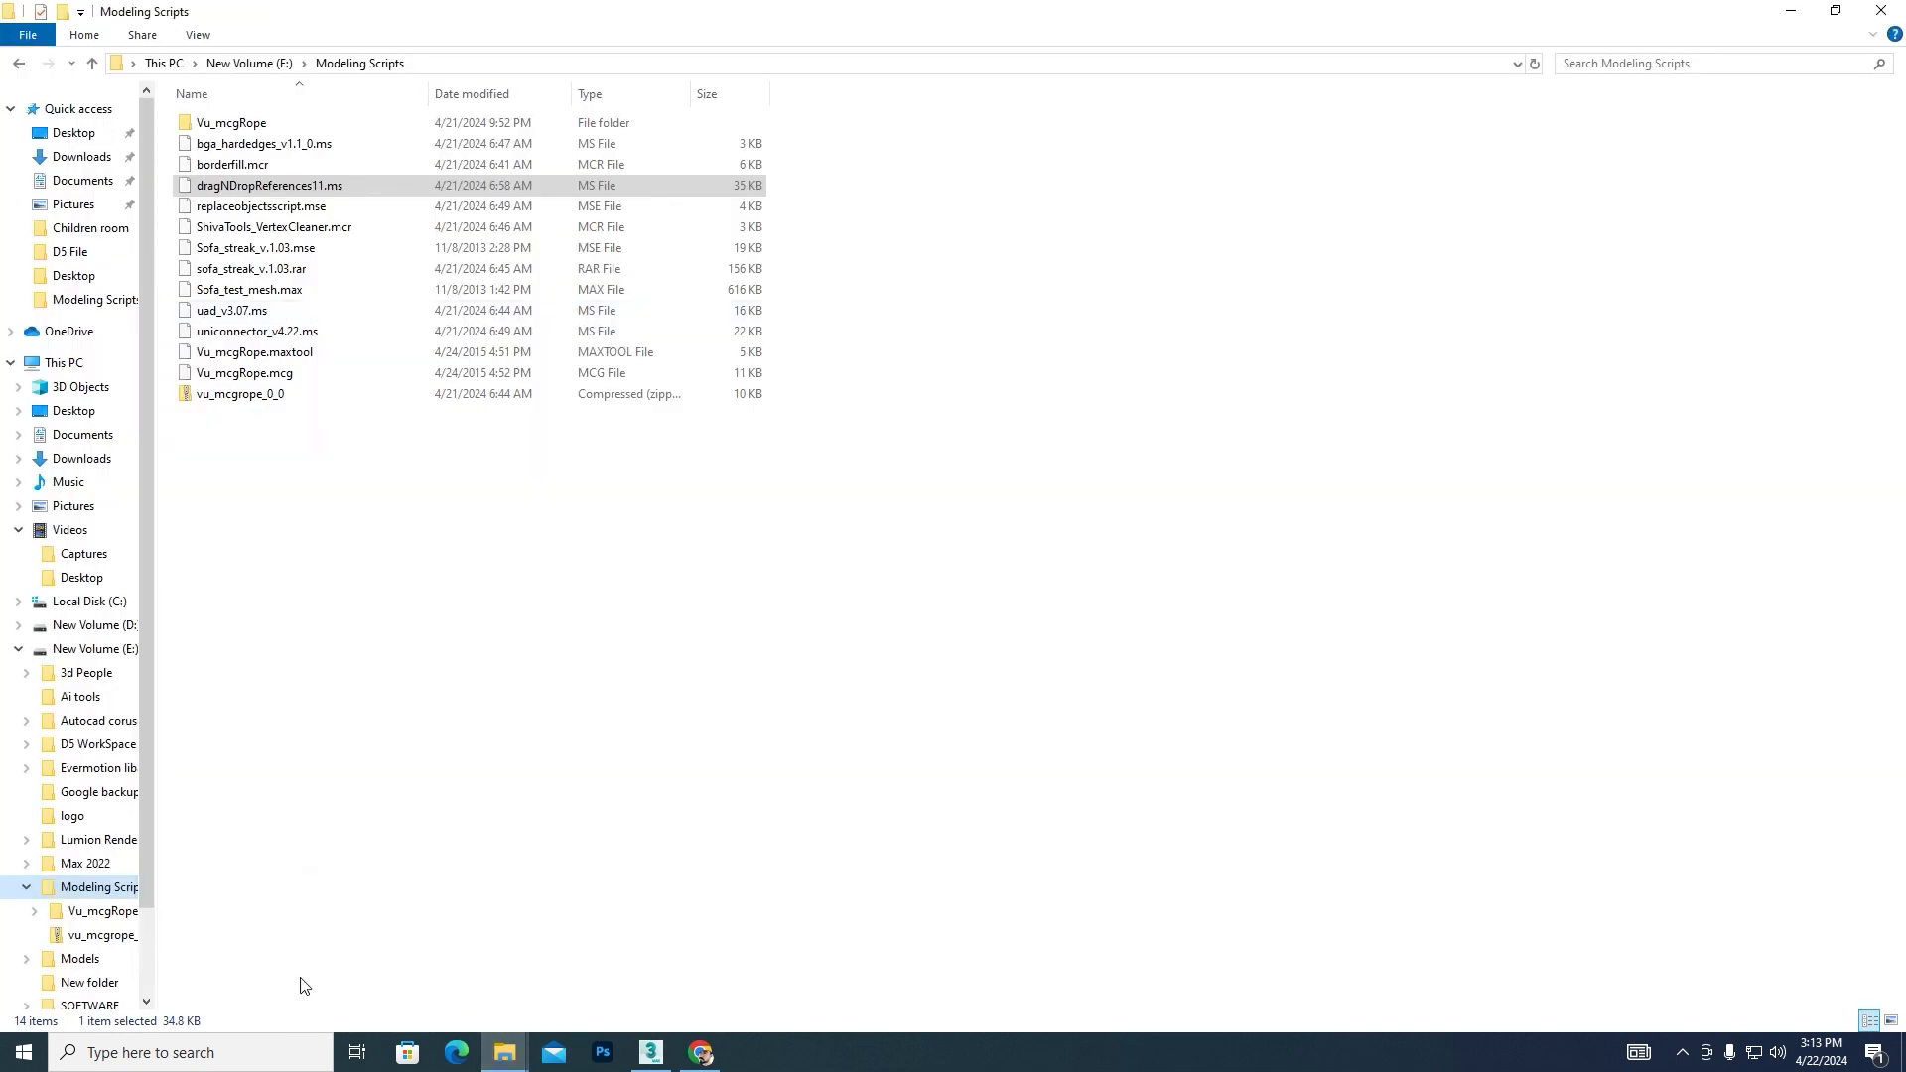
left_click(615, 968)
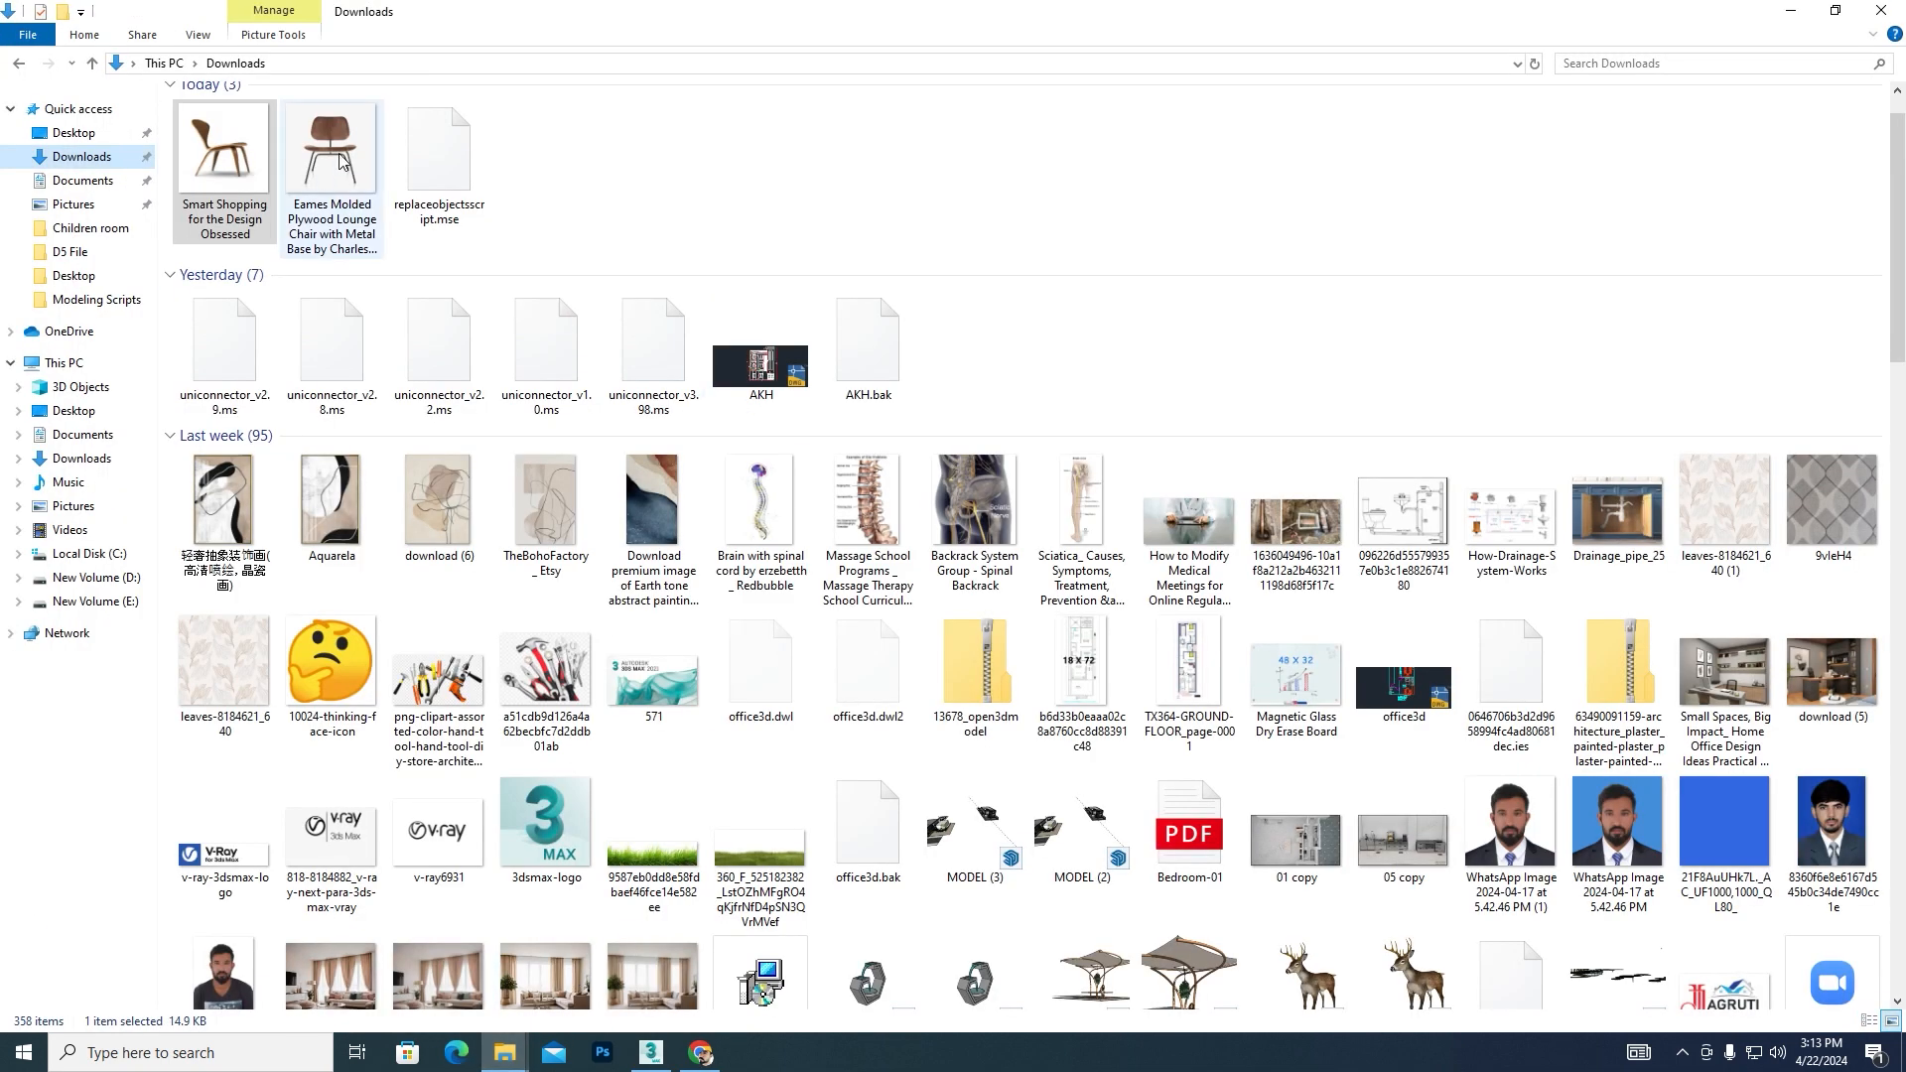
left_click_drag(339, 161, 536, 318)
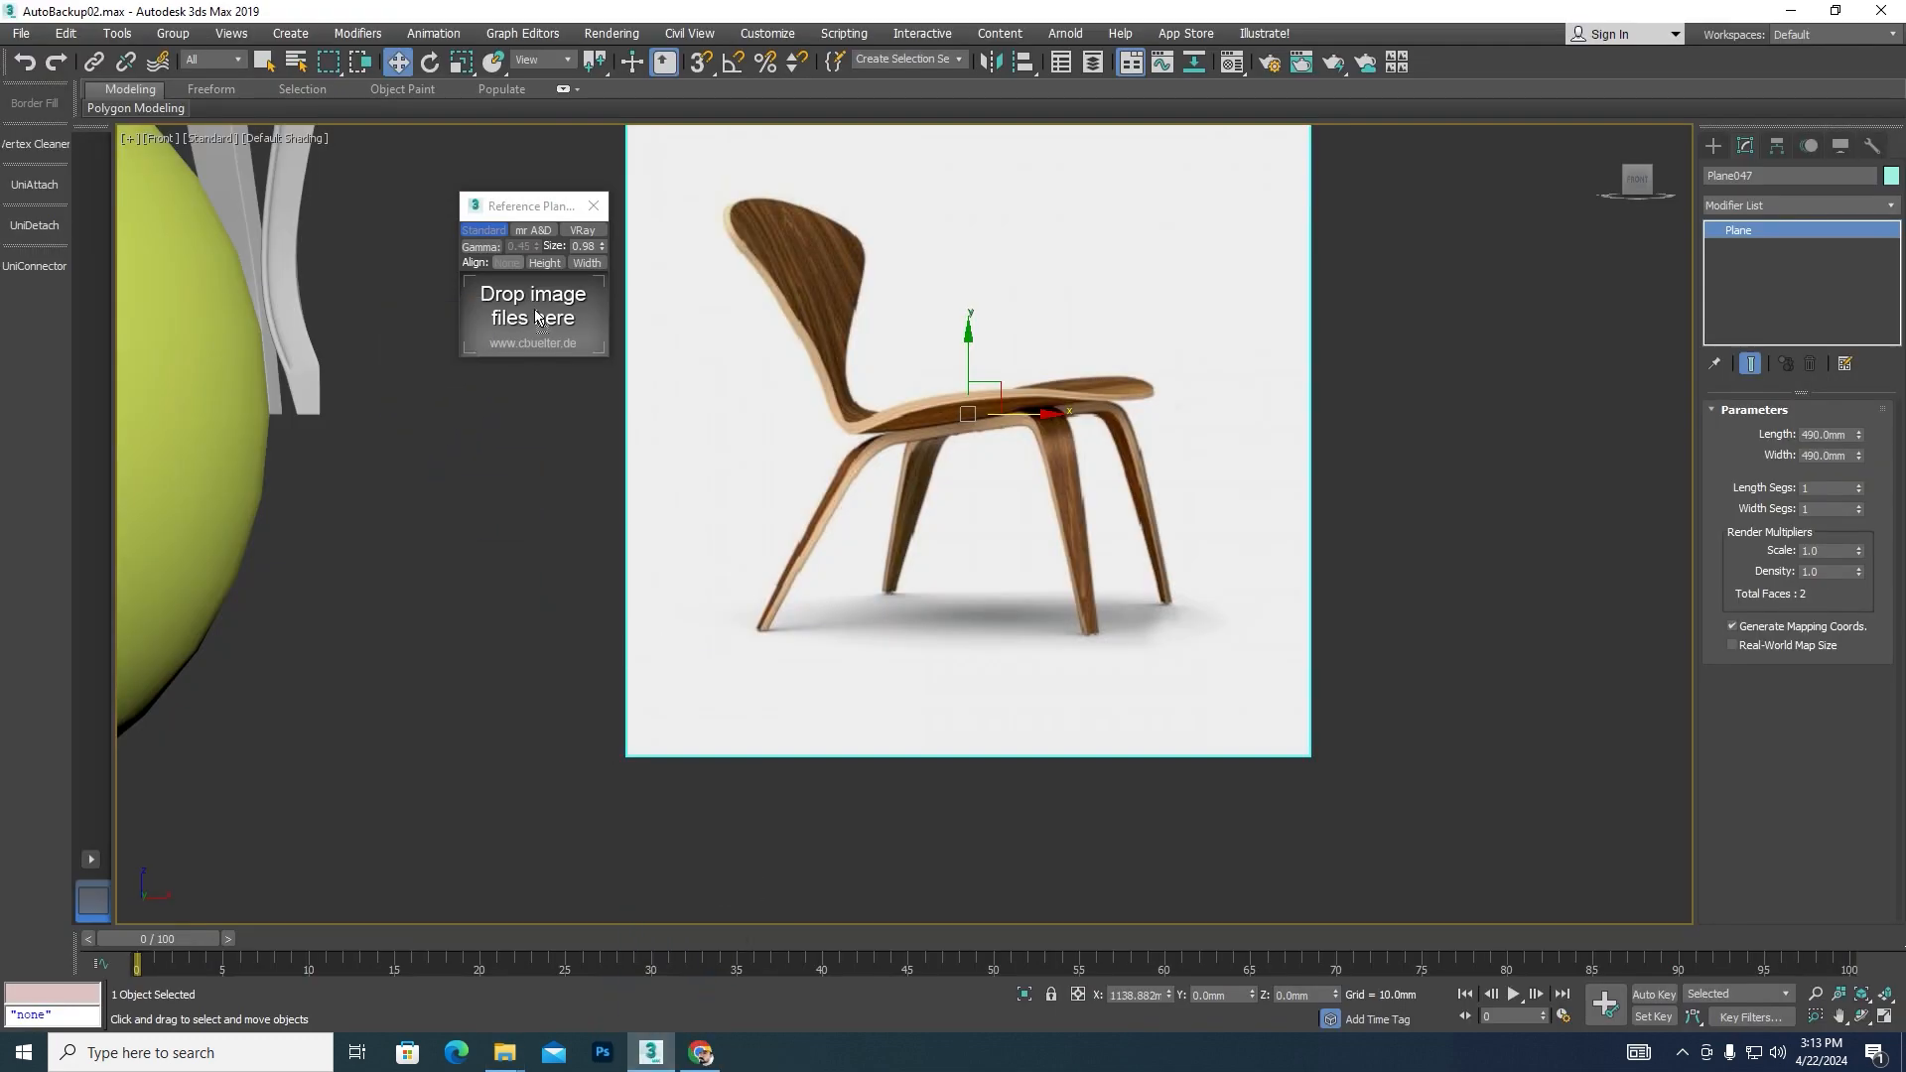
scroll(678, 497, "down", 8)
left_click_drag(838, 487, 1215, 488)
scroll(1052, 454, "up", 8)
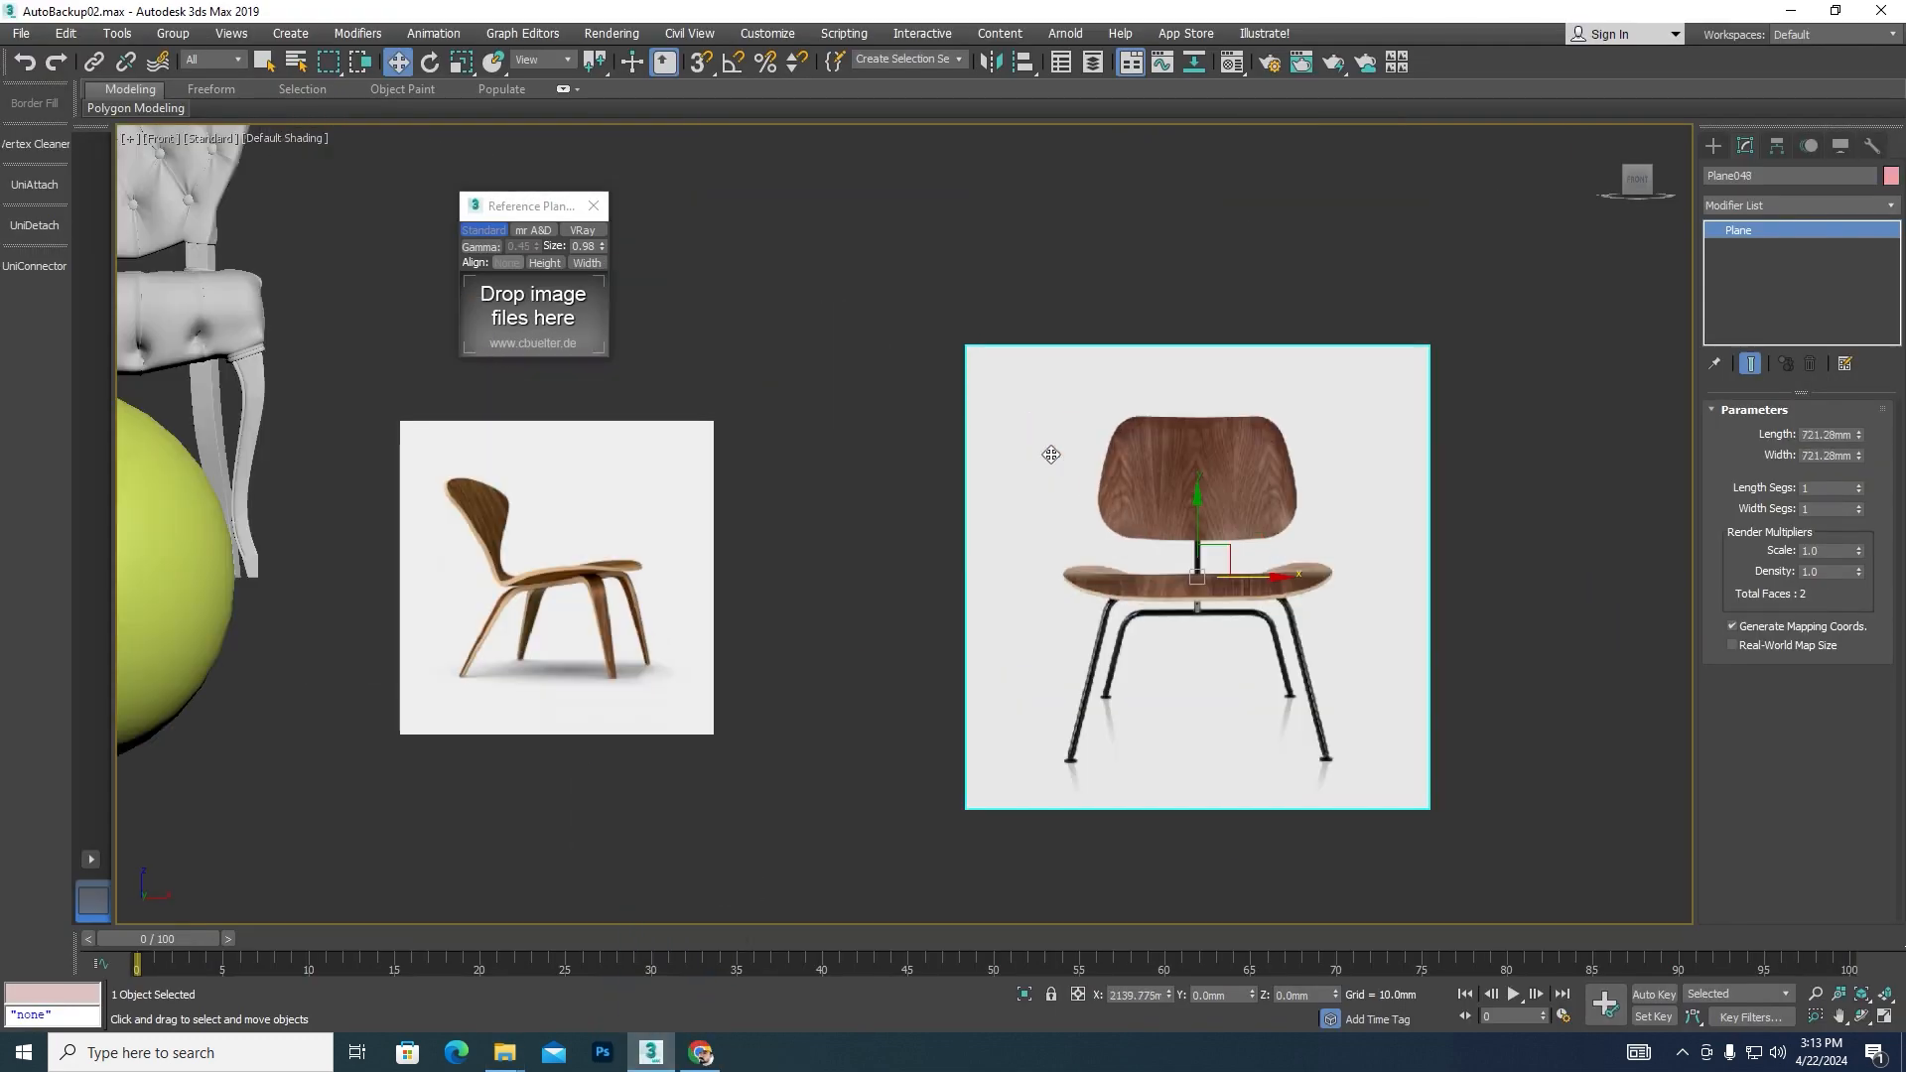
middle_click_drag(900, 503, 920, 511)
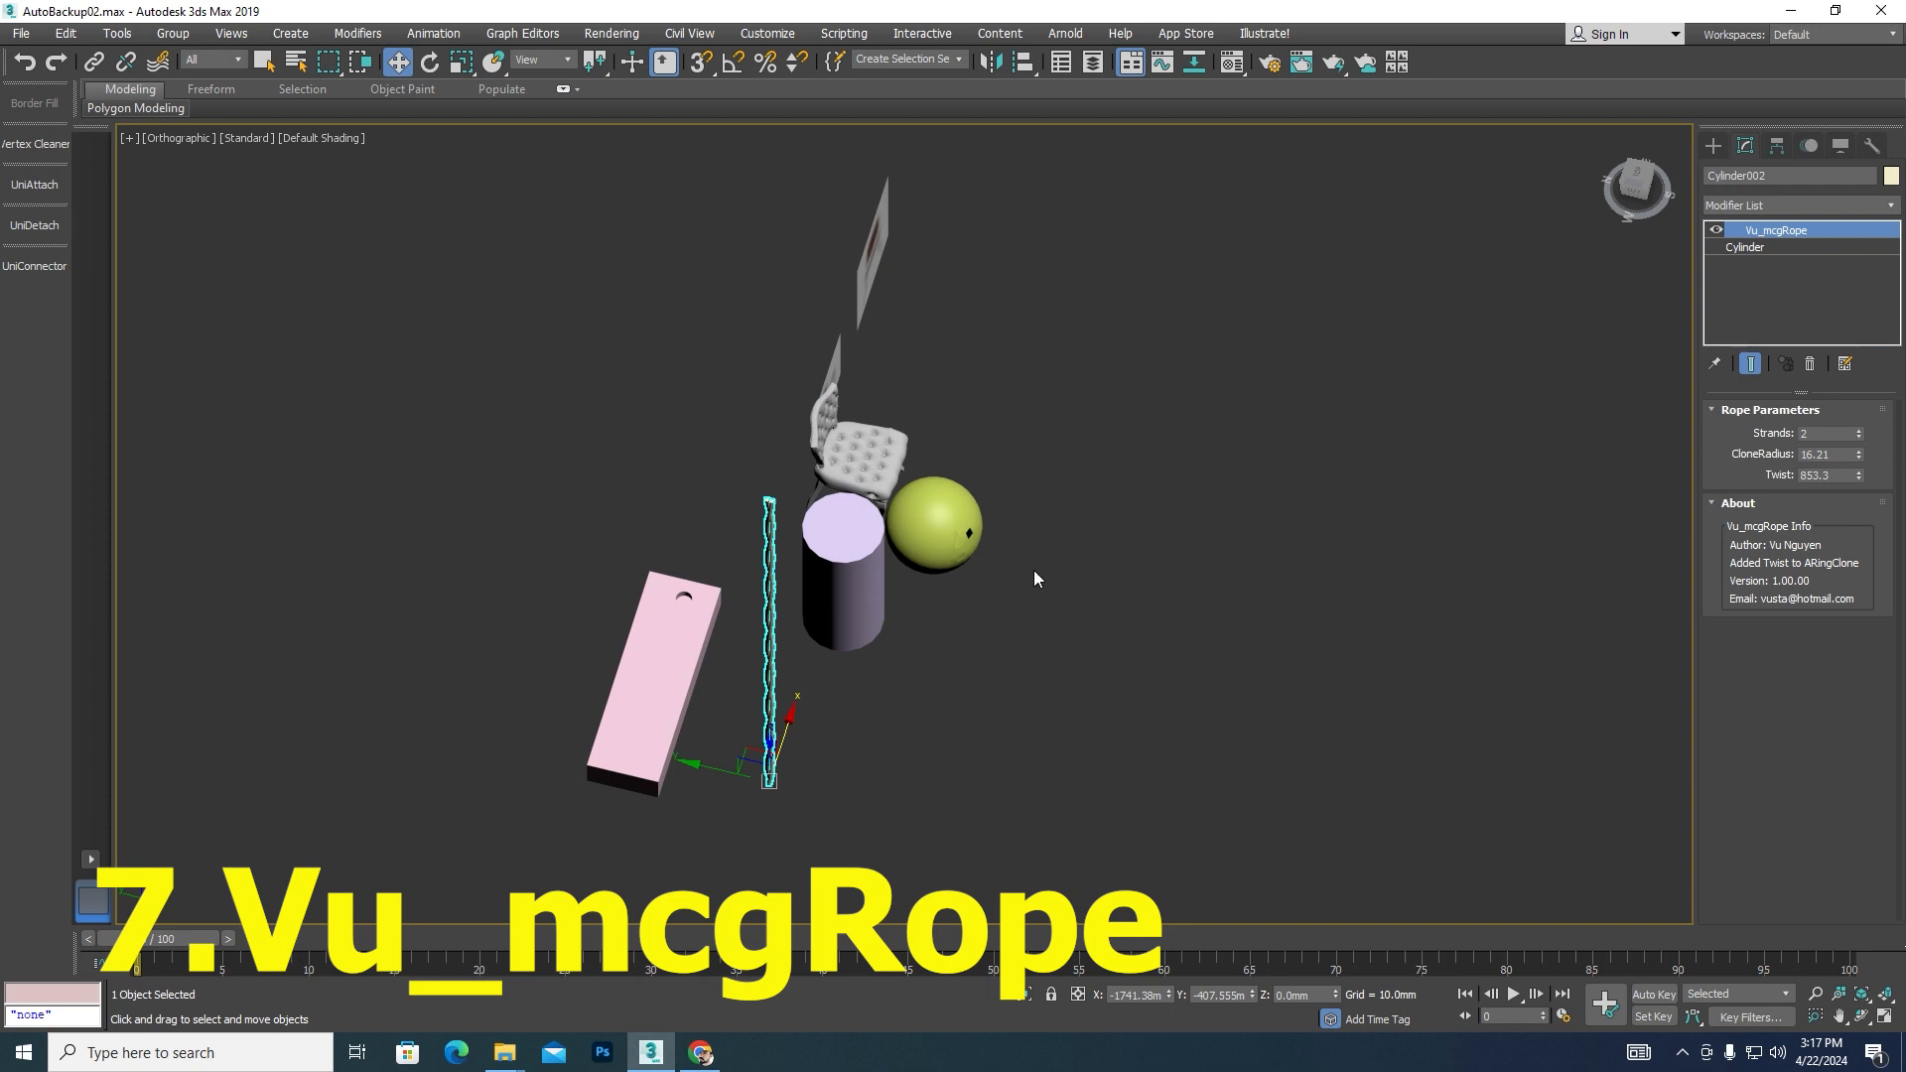
Check the Max Creation Graph package installer for Vu_mcgRope.mcg without installing it, and look through the available modifiers.
middle_click_drag(910, 682, 1072, 671, "alt")
middle_click_drag(1072, 826, 1039, 812, "alt")
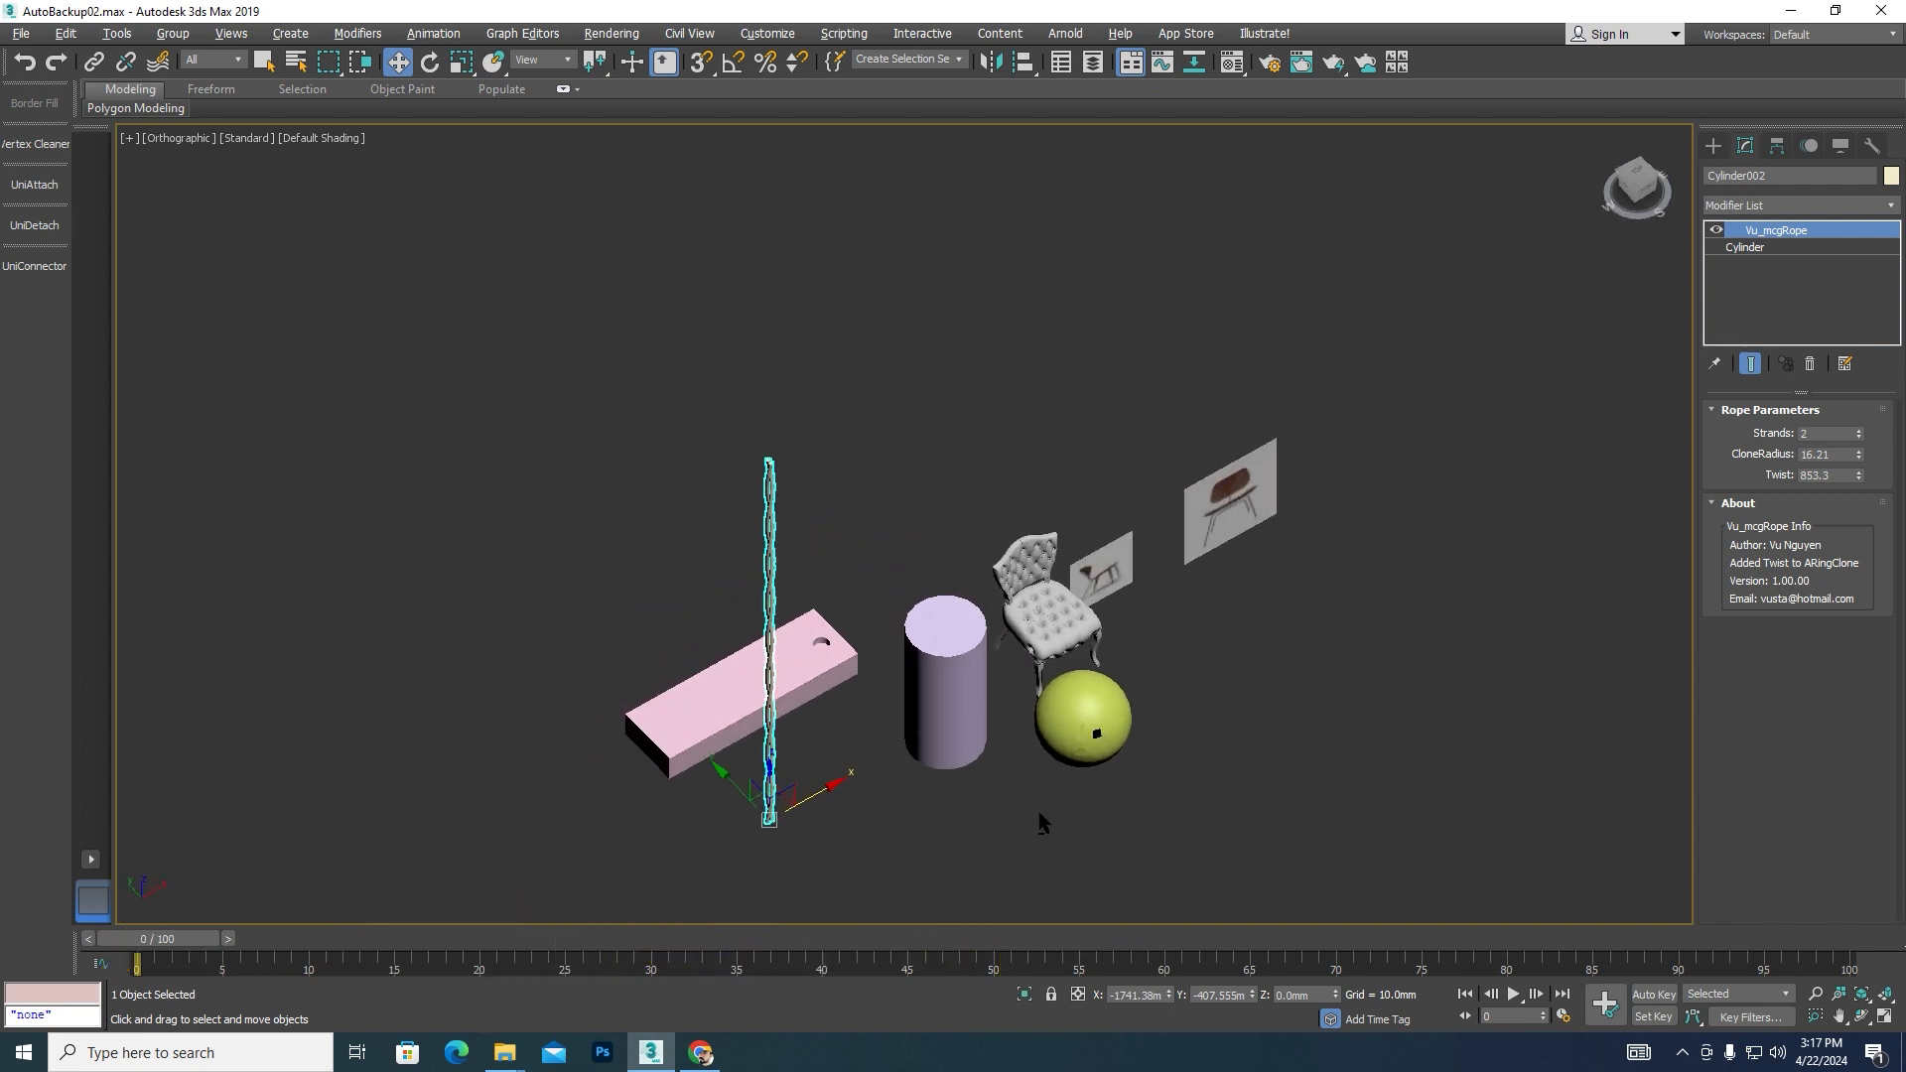
left_click(844, 33)
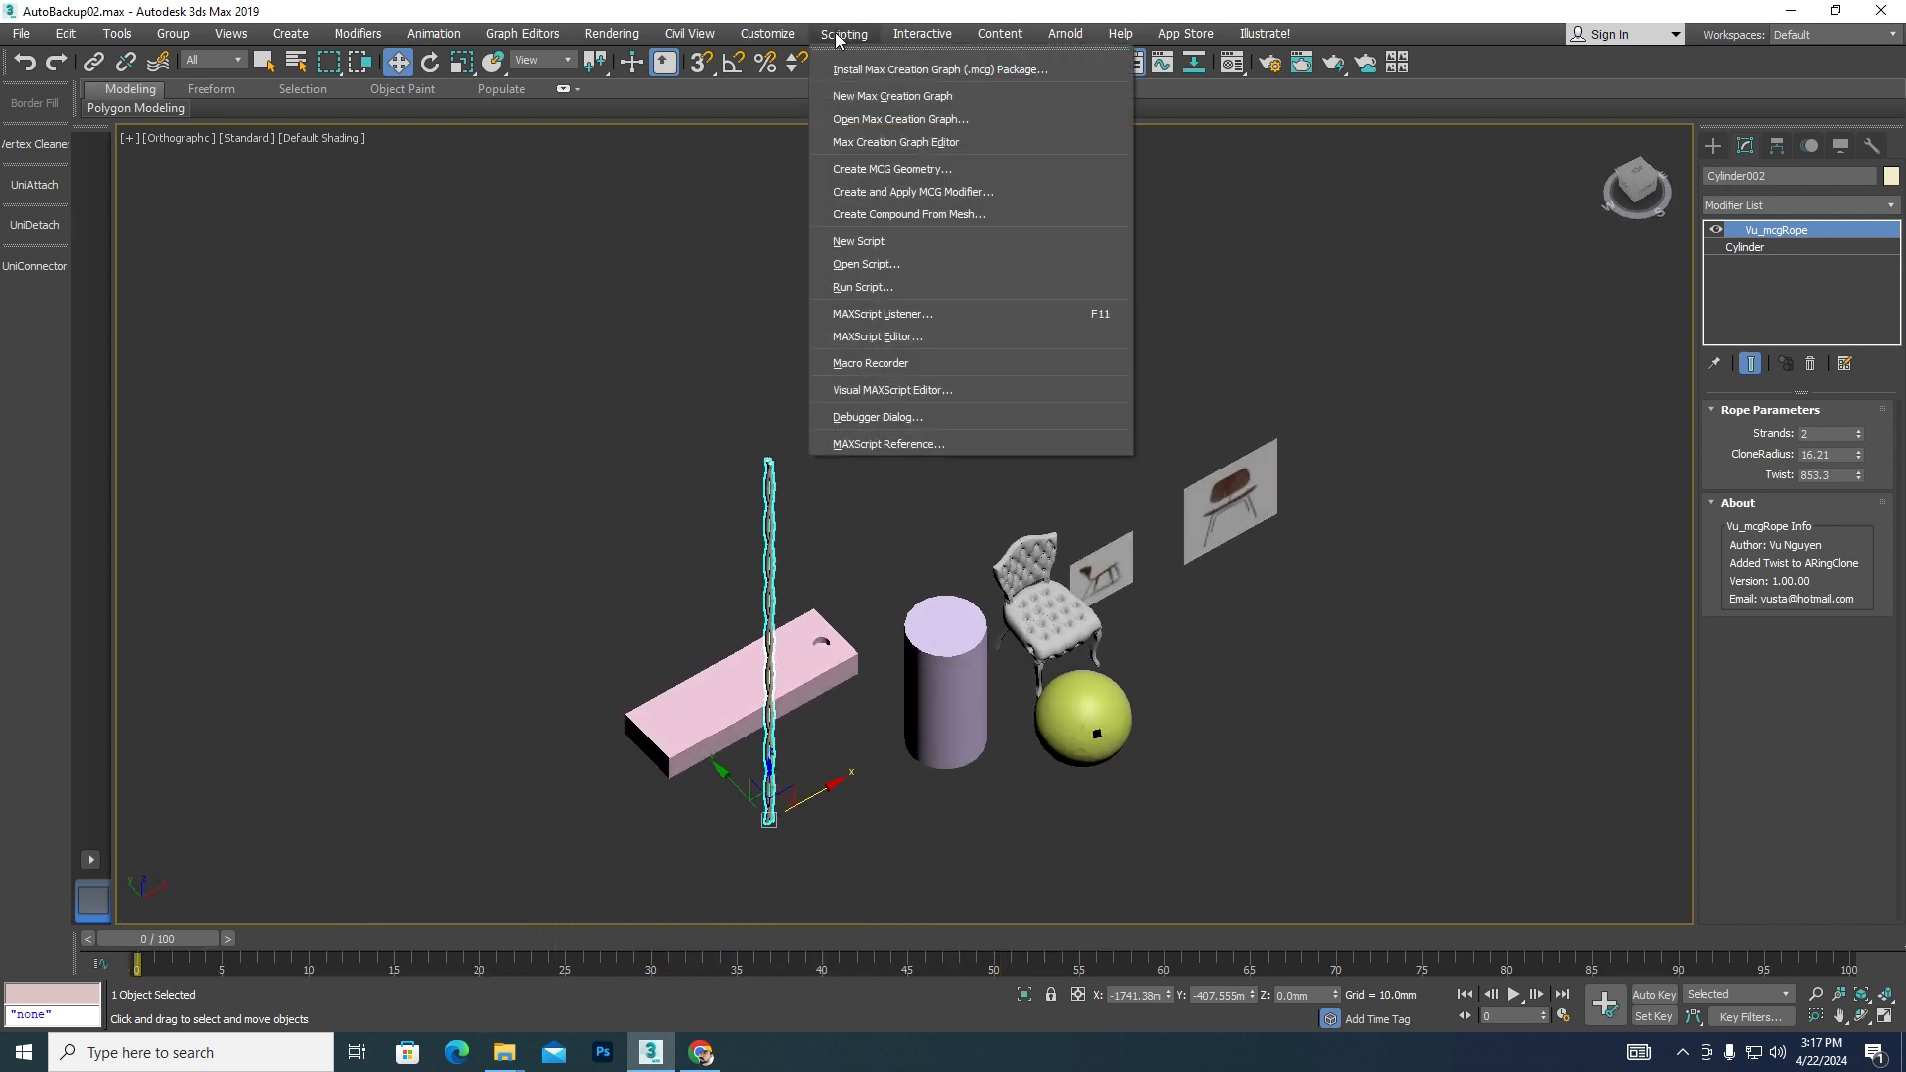
left_click(902, 69)
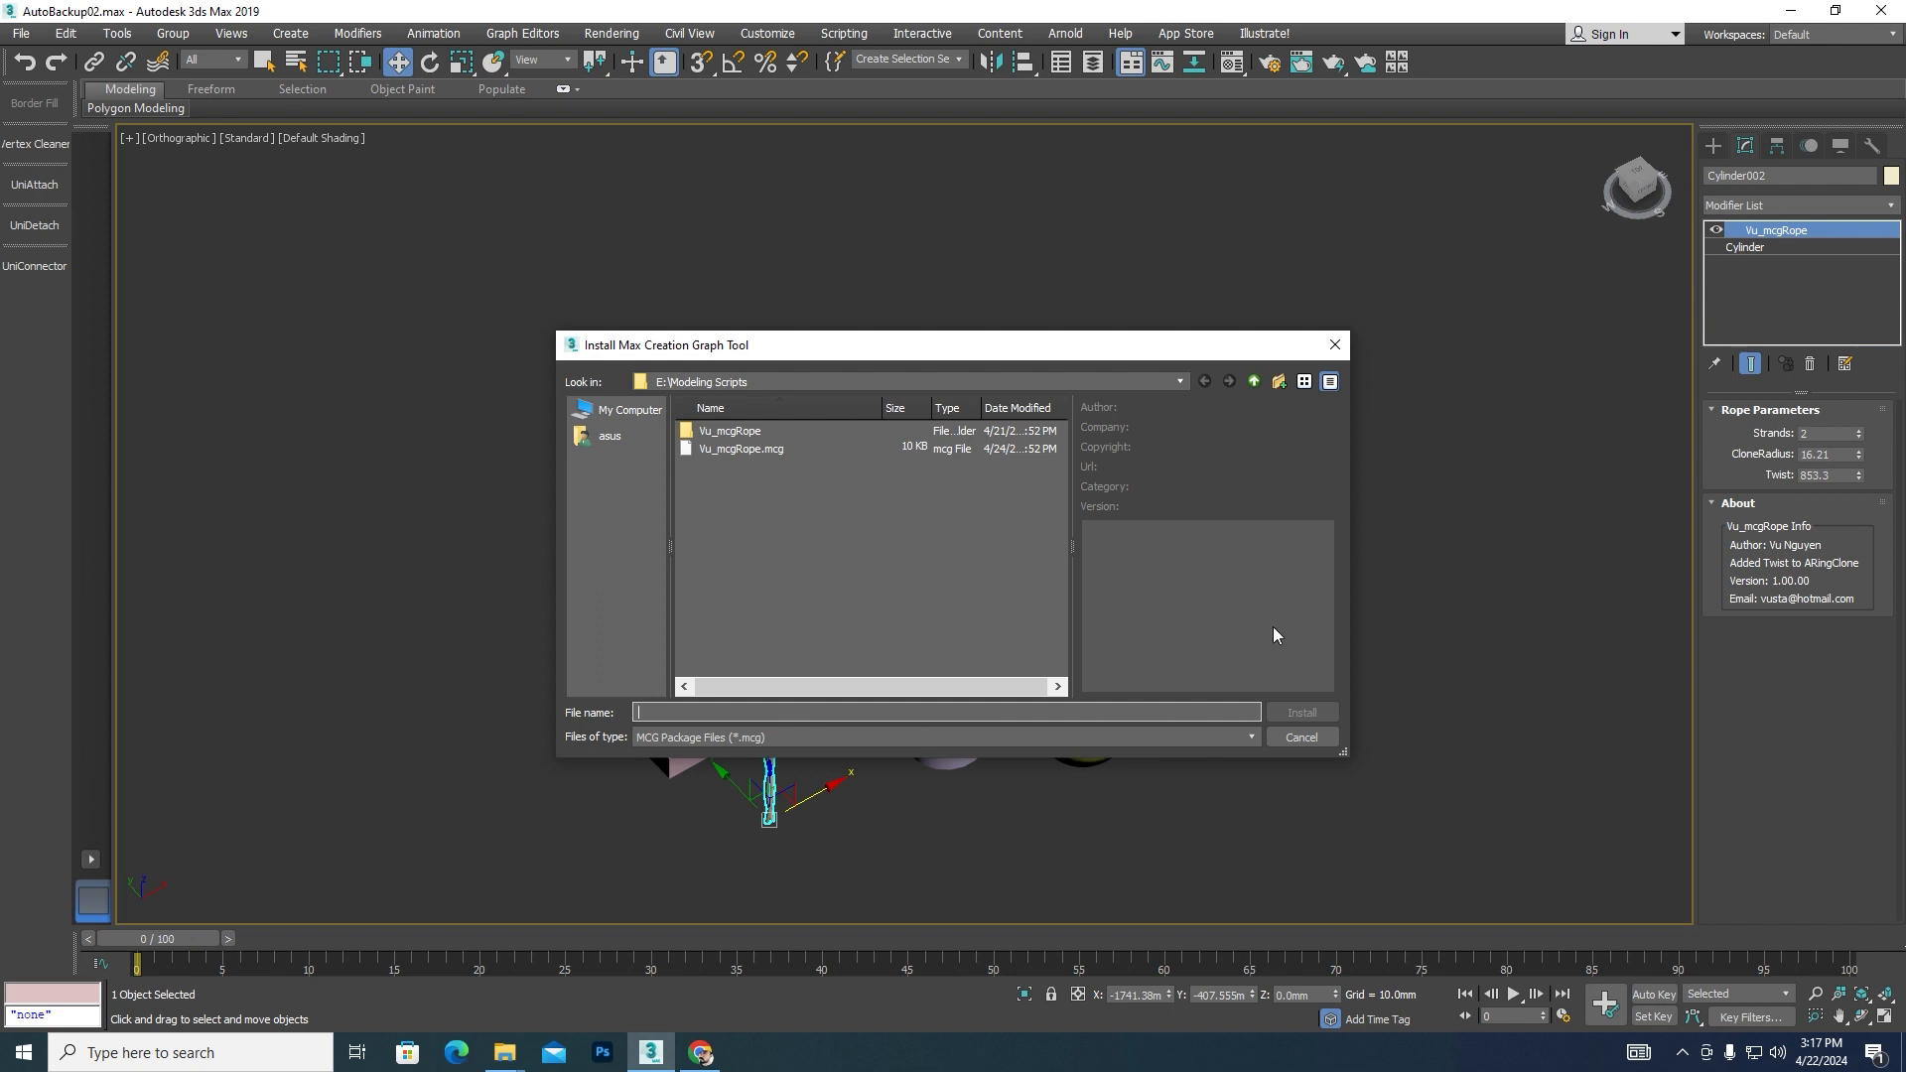
left_click(1301, 738)
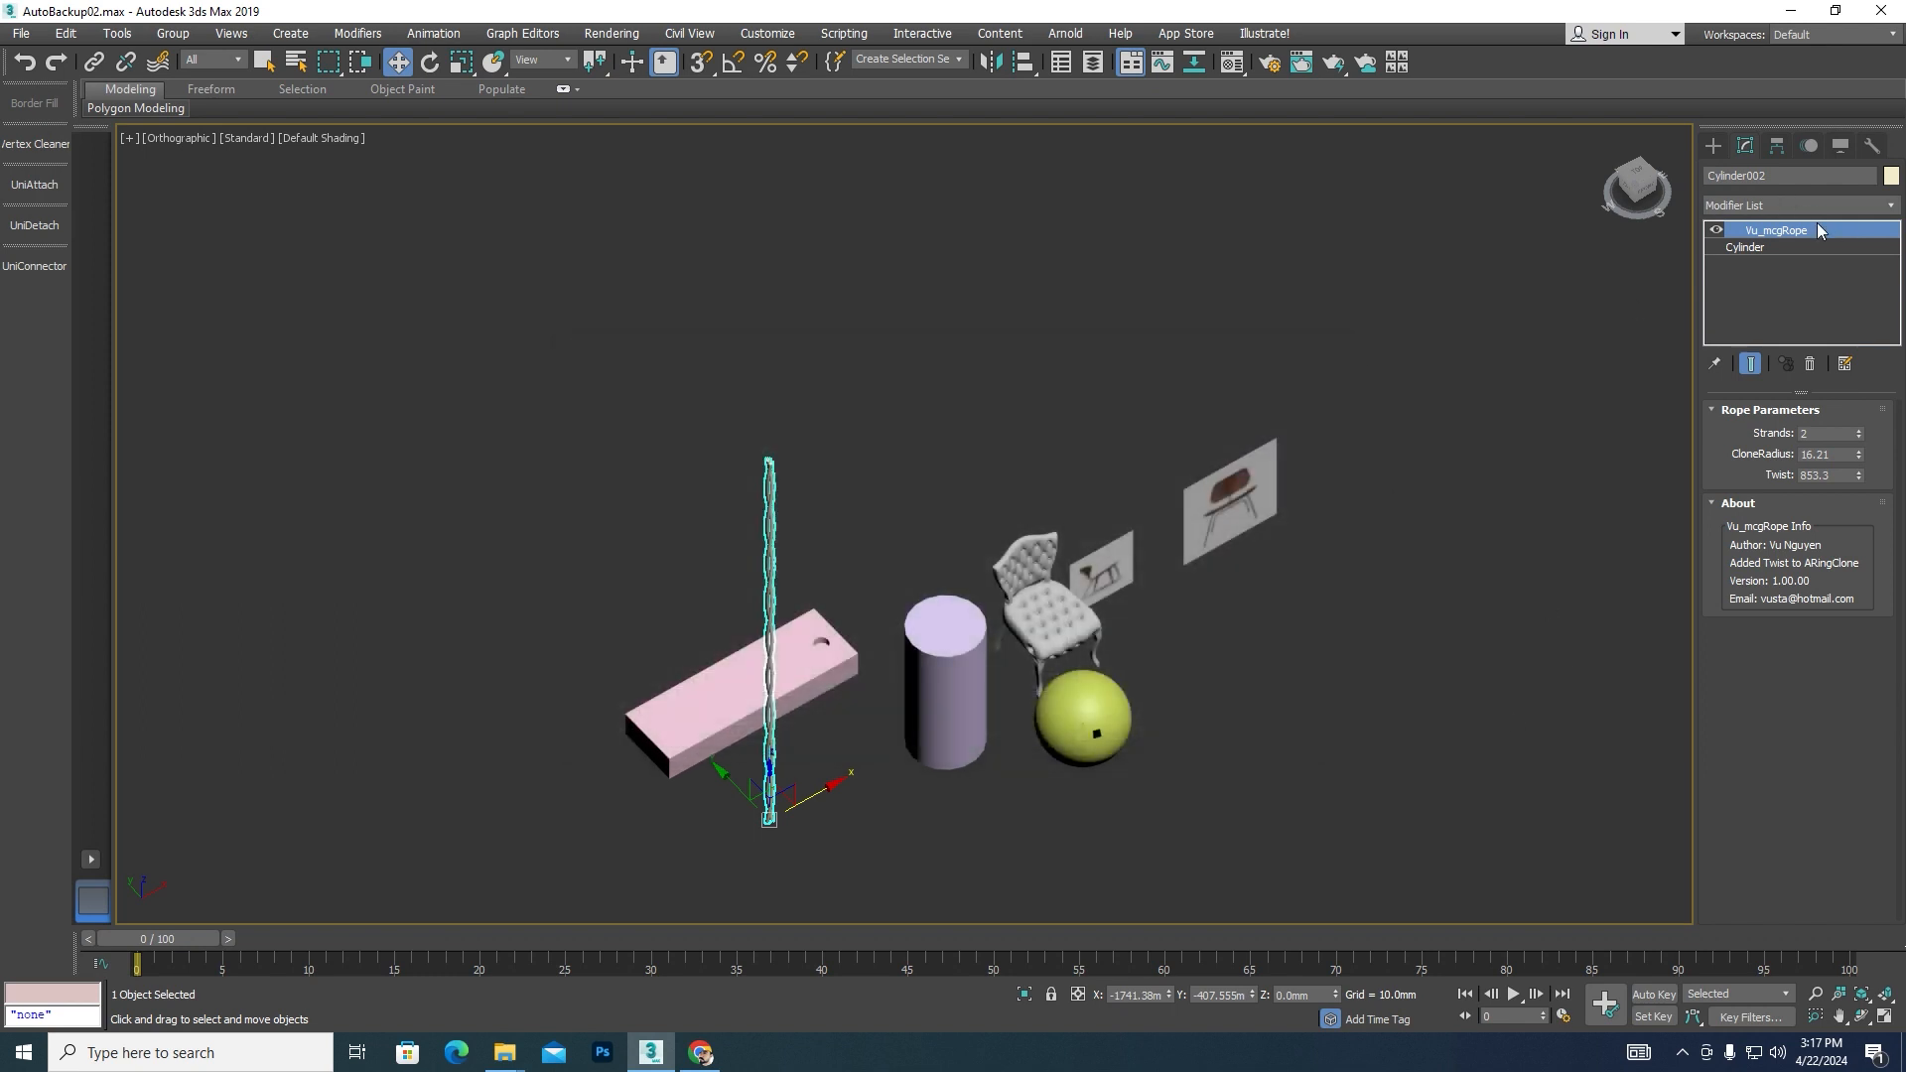
left_click(1890, 208)
left_click_drag(1892, 484, 1892, 971)
Create a cylinder beside the reference planes, about 230 mm in radius and 2970 mm high.
left_click(1714, 146)
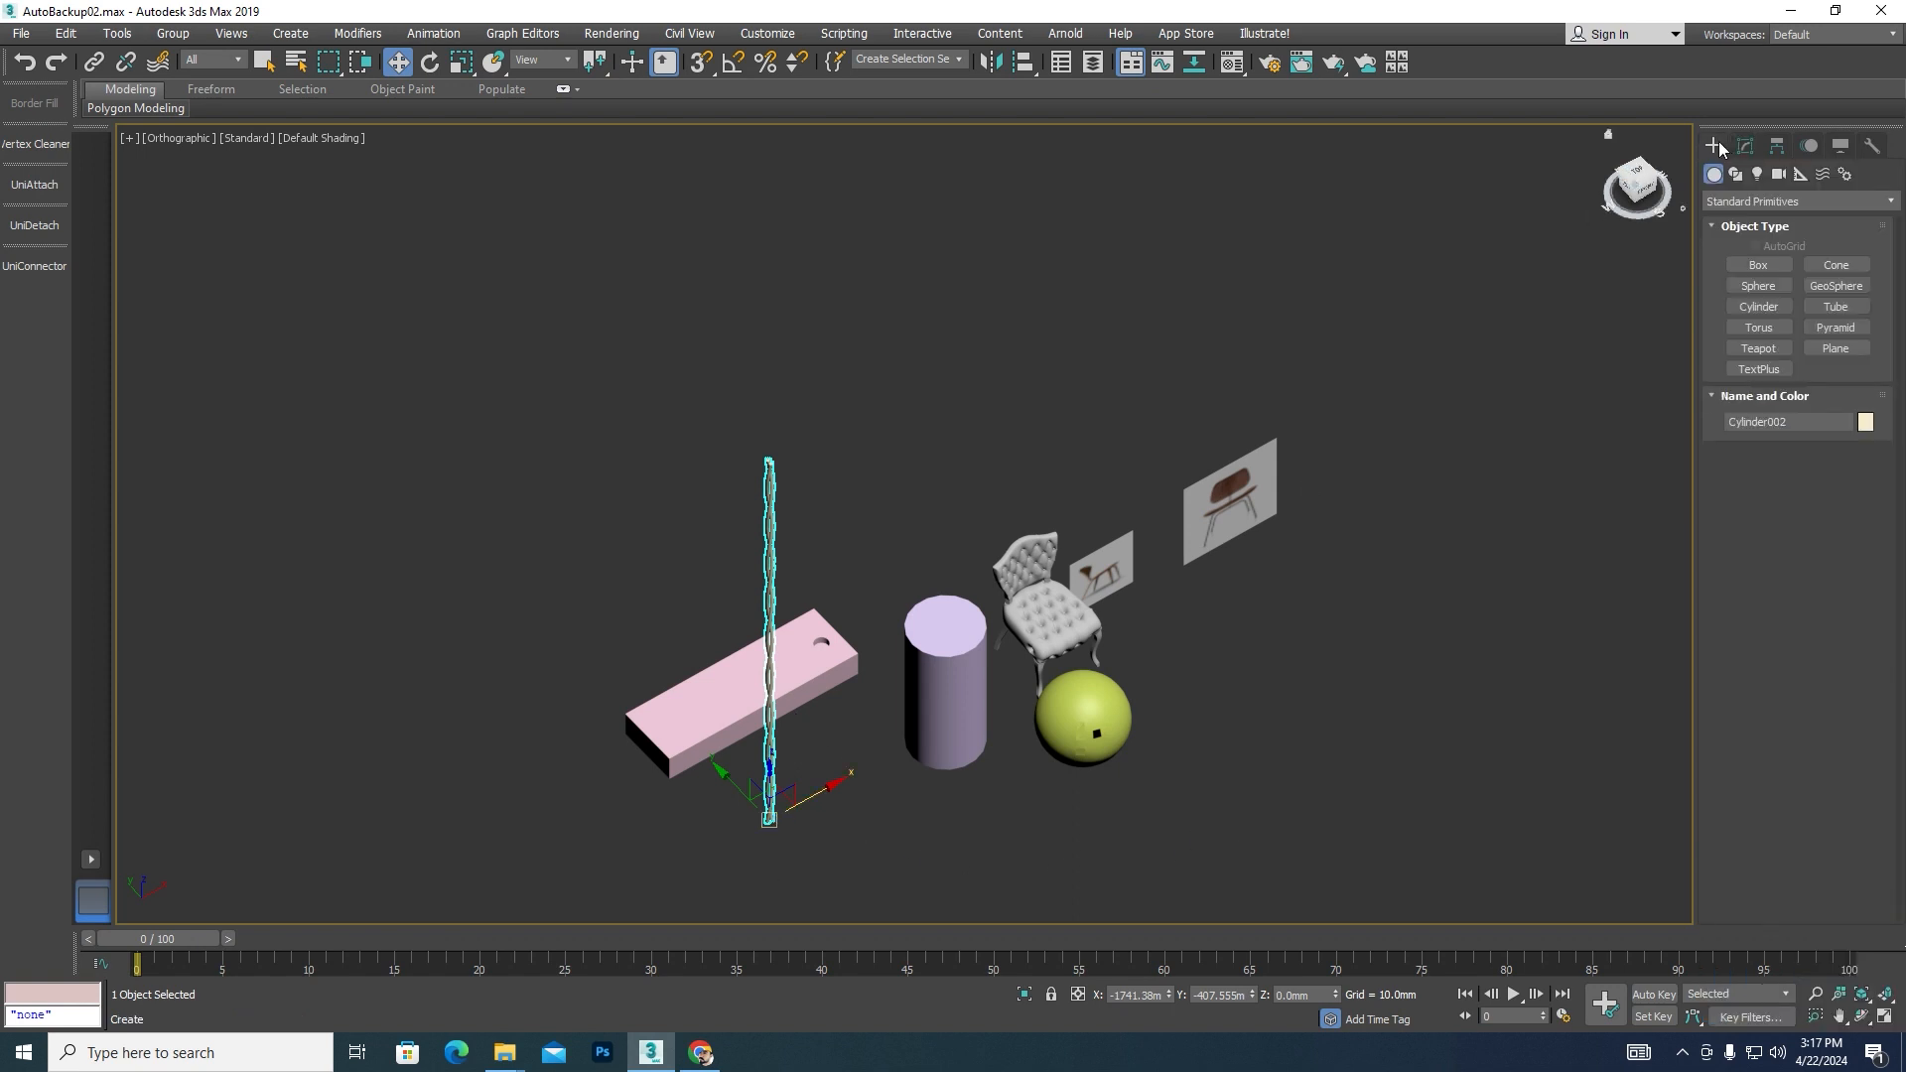
left_click(1760, 307)
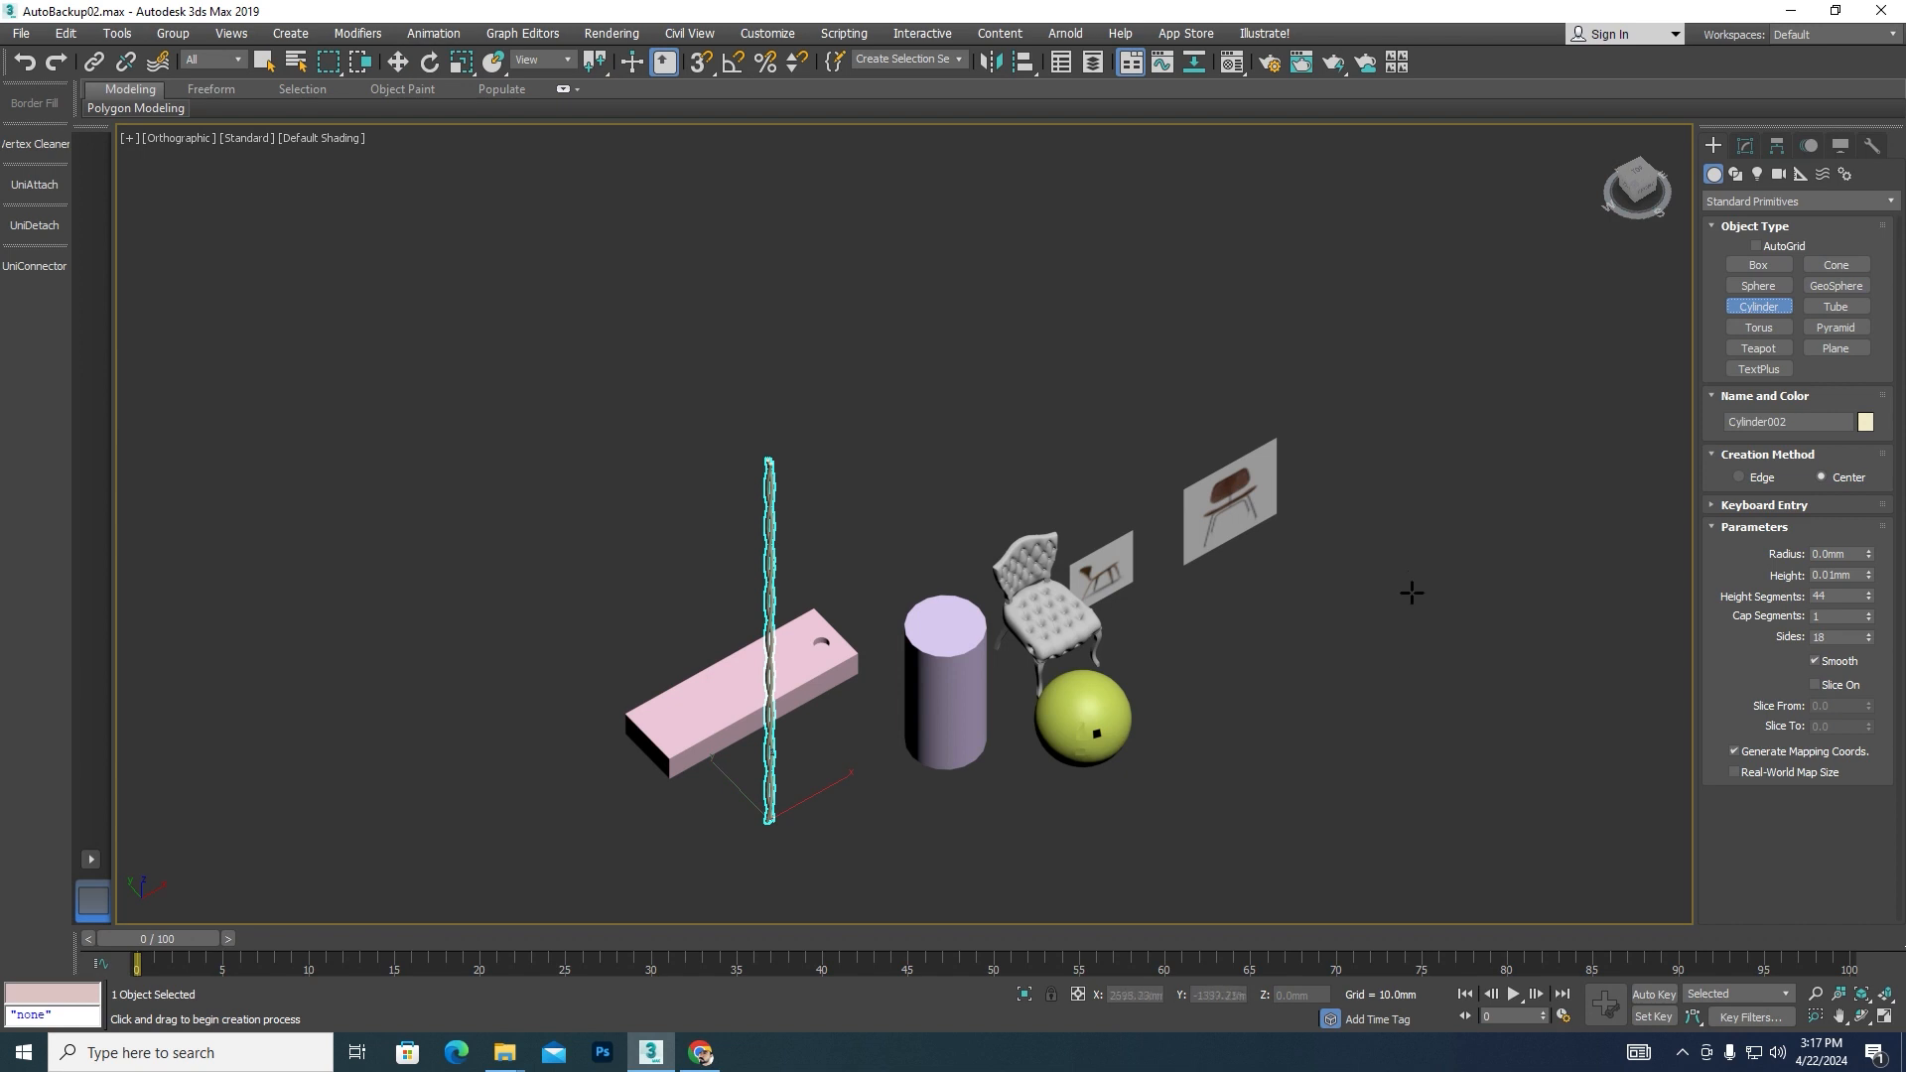
left_click_drag(1412, 592, 1444, 586)
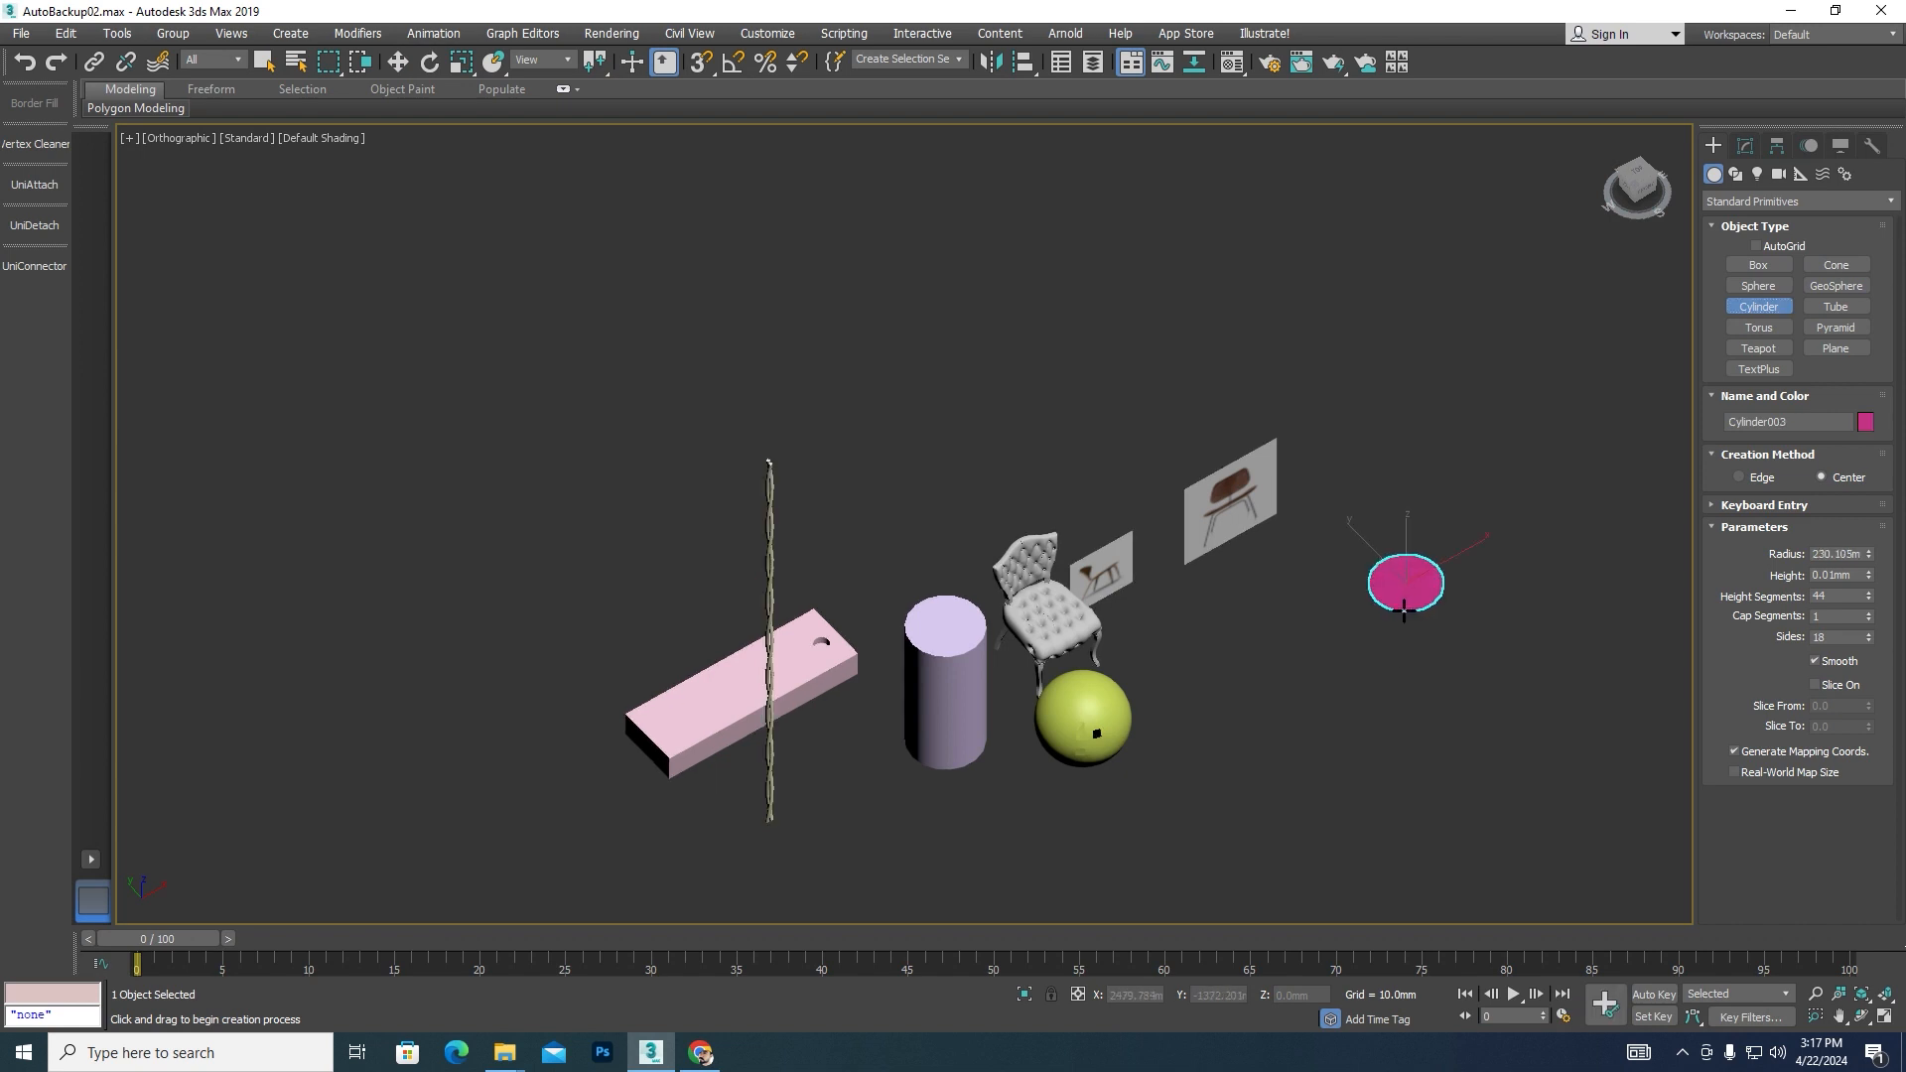
left_click(1407, 136)
right_click(1494, 272)
middle_click_drag(1494, 272, 1242, 367)
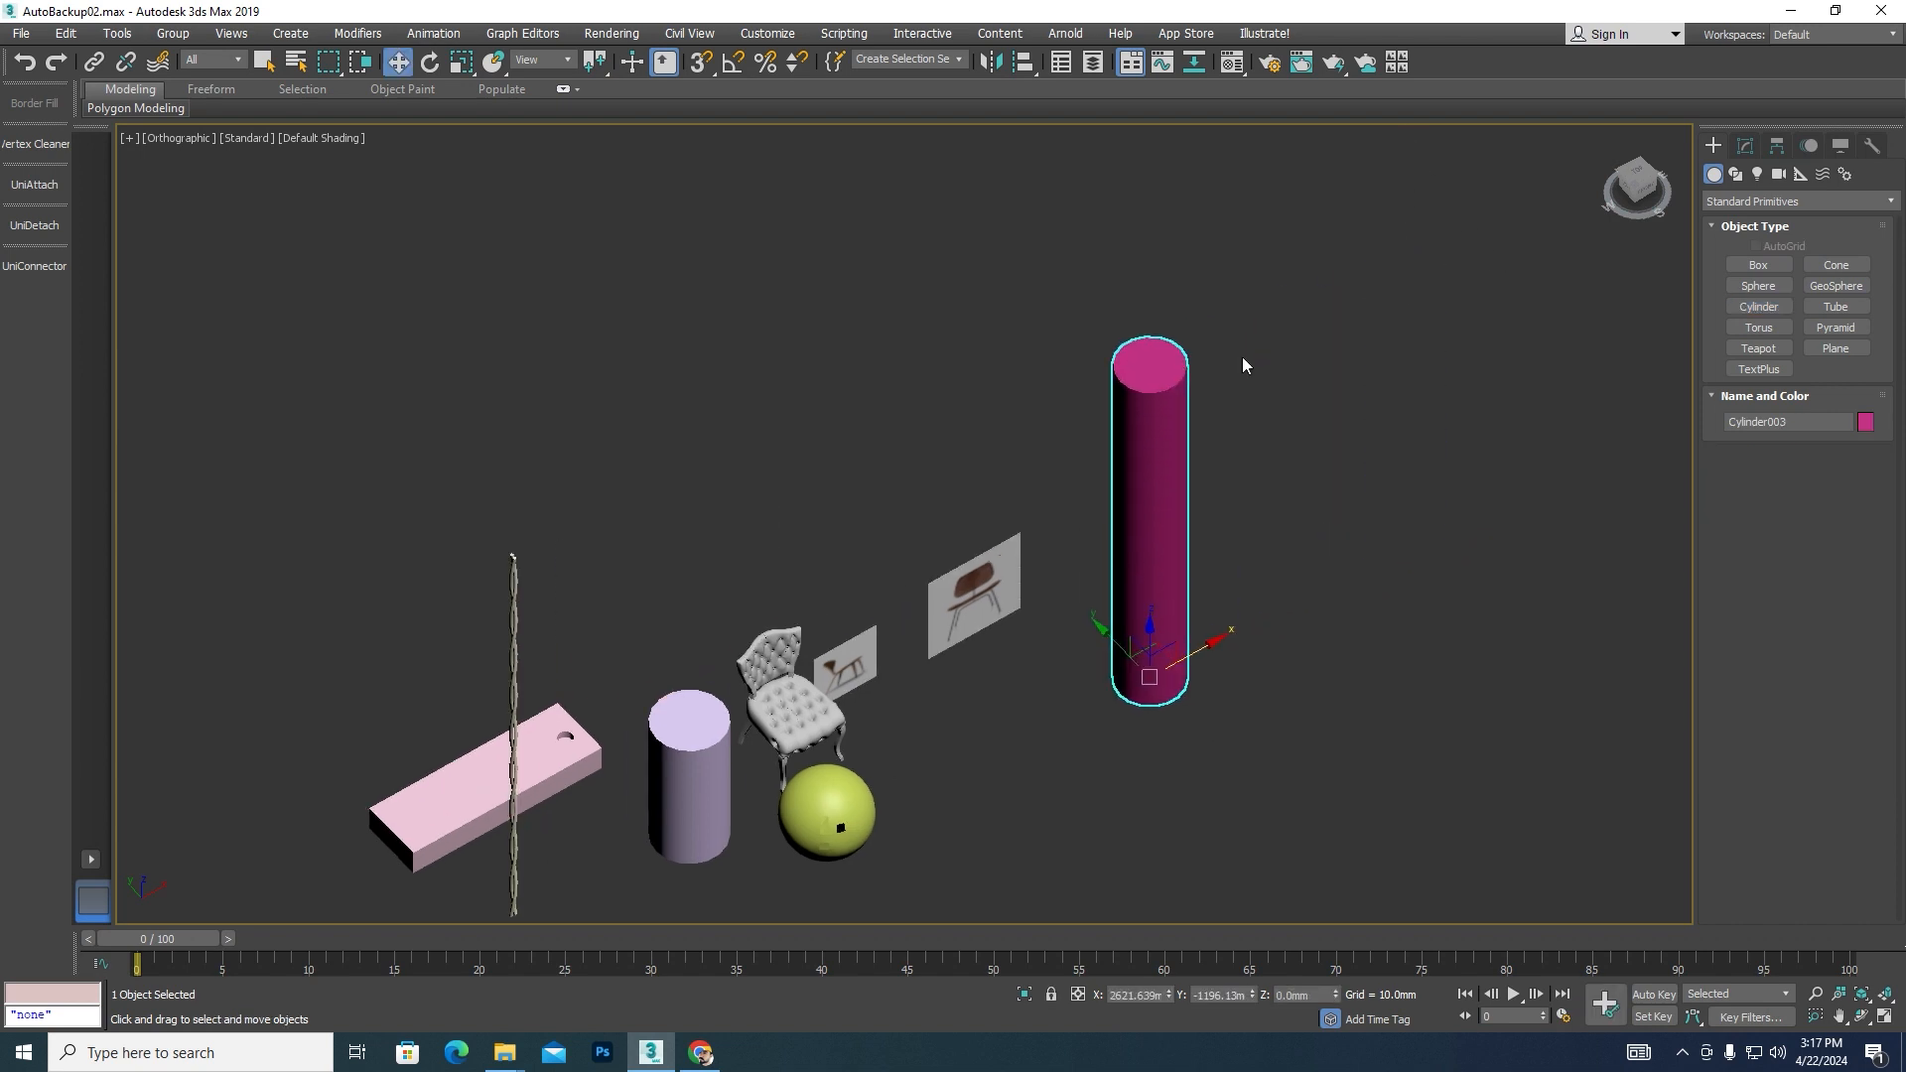
Reduce the new cylinder's radius to 27.643 mm.
left_click(1745, 147)
left_click_drag(1867, 444, 1880, 529)
scroll(1223, 345, "up", 3)
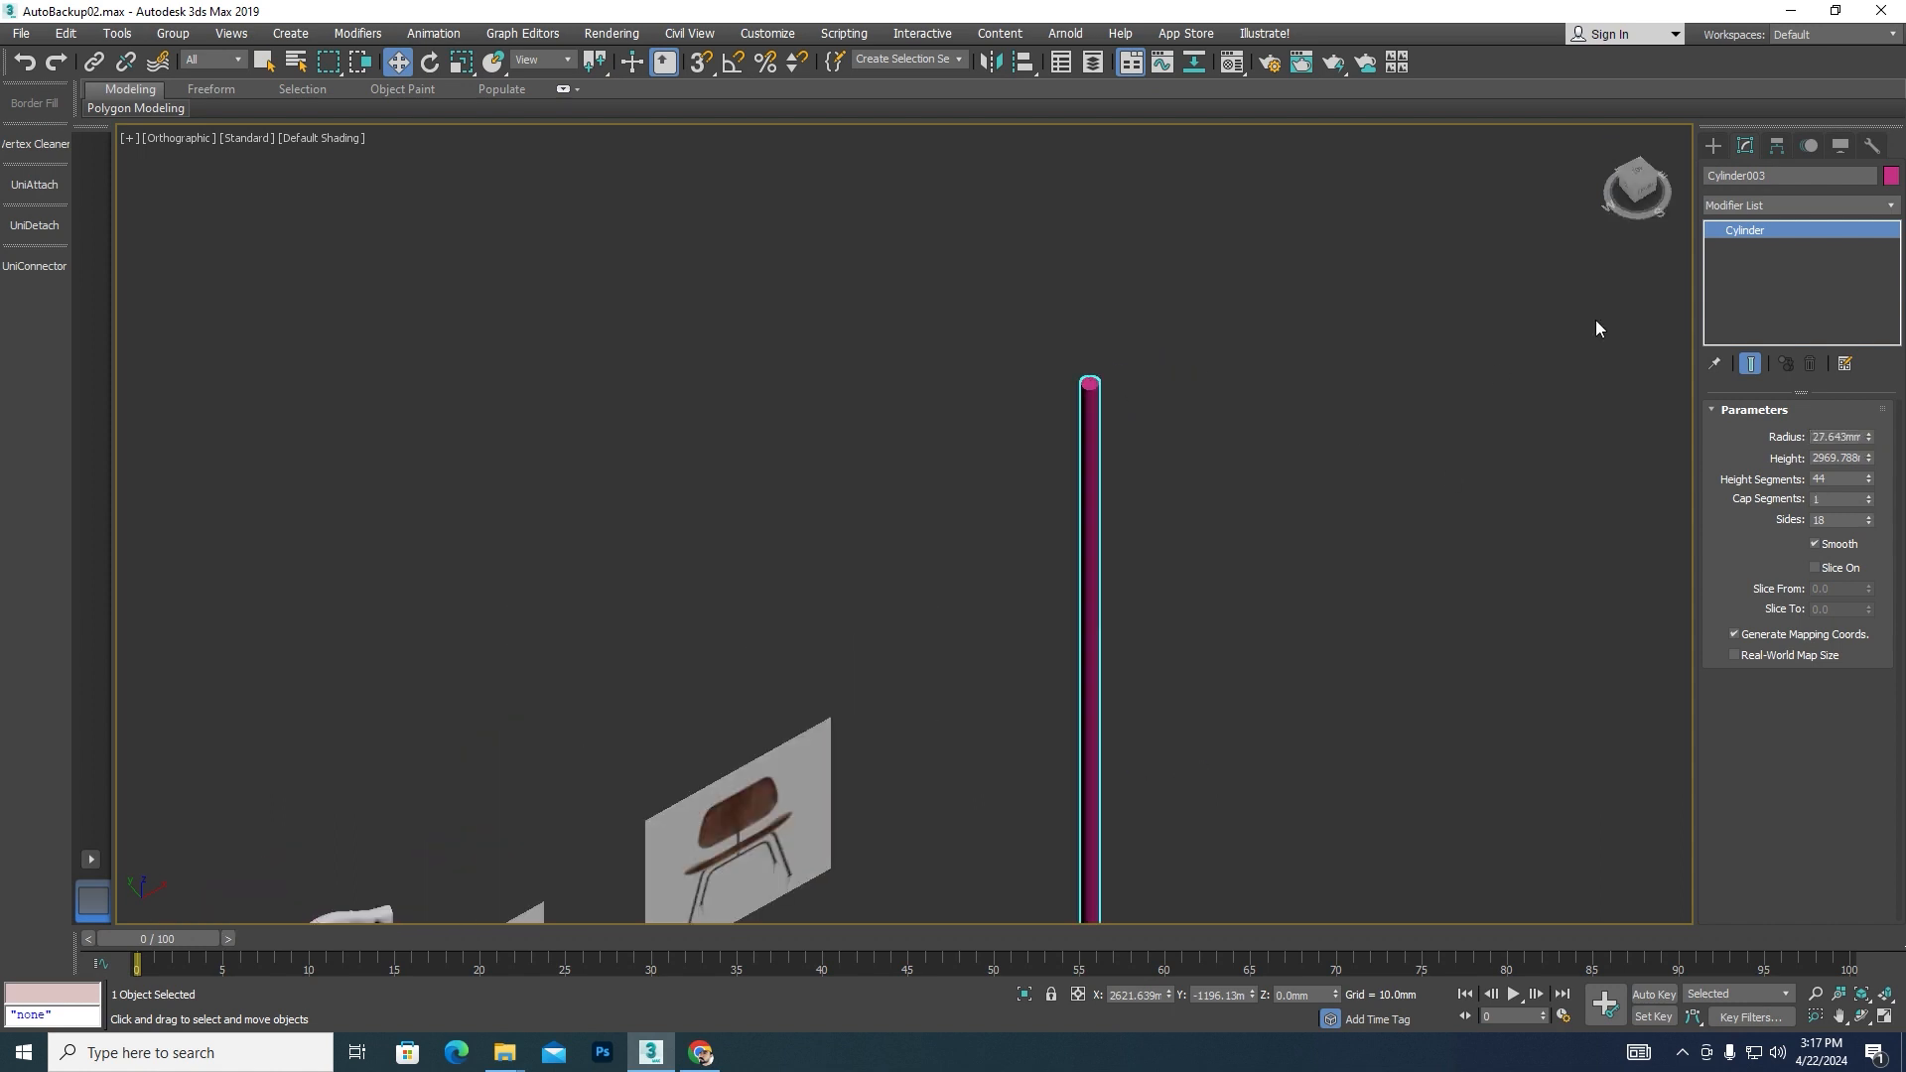
Apply the Vu_mcgRope modifier to the thin cylinder.
left_click(1887, 208)
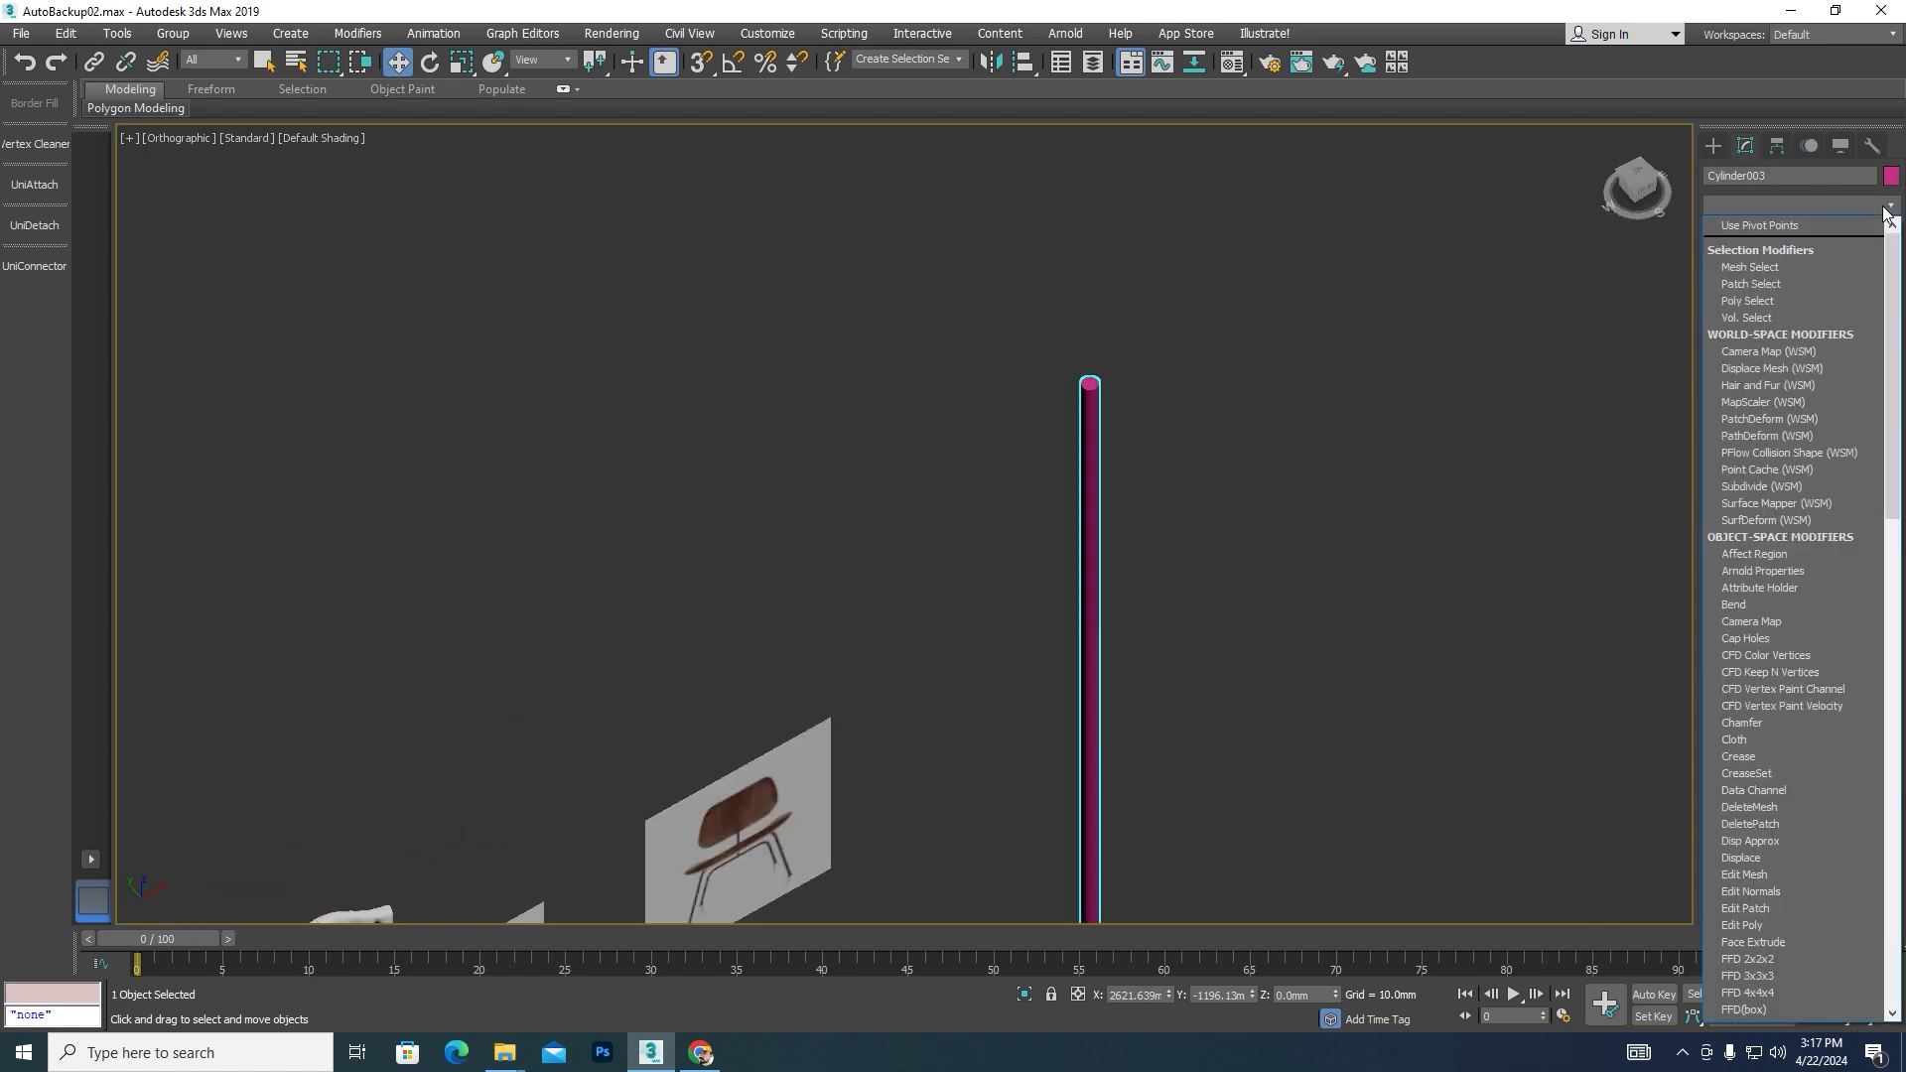
scroll(1832, 545, "down", 15)
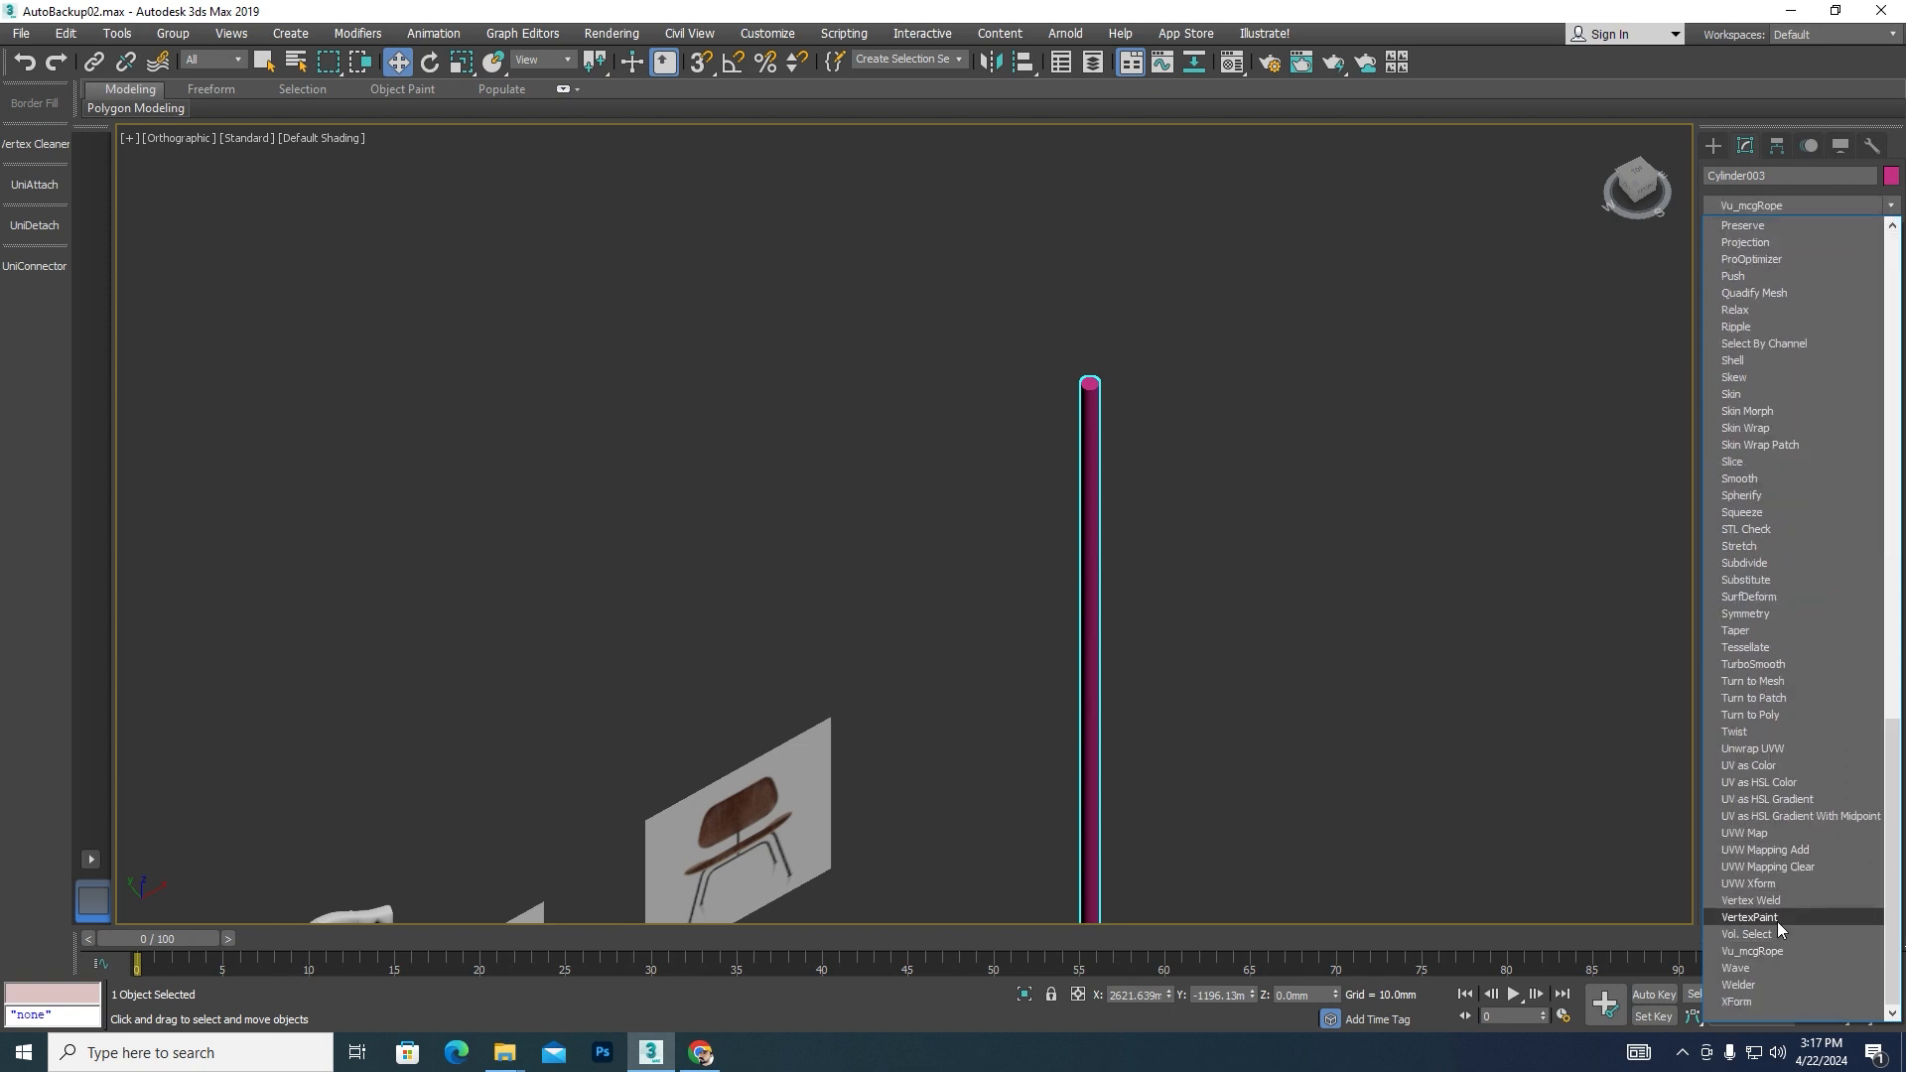
left_click(1777, 952)
scroll(1267, 392, "up", 3)
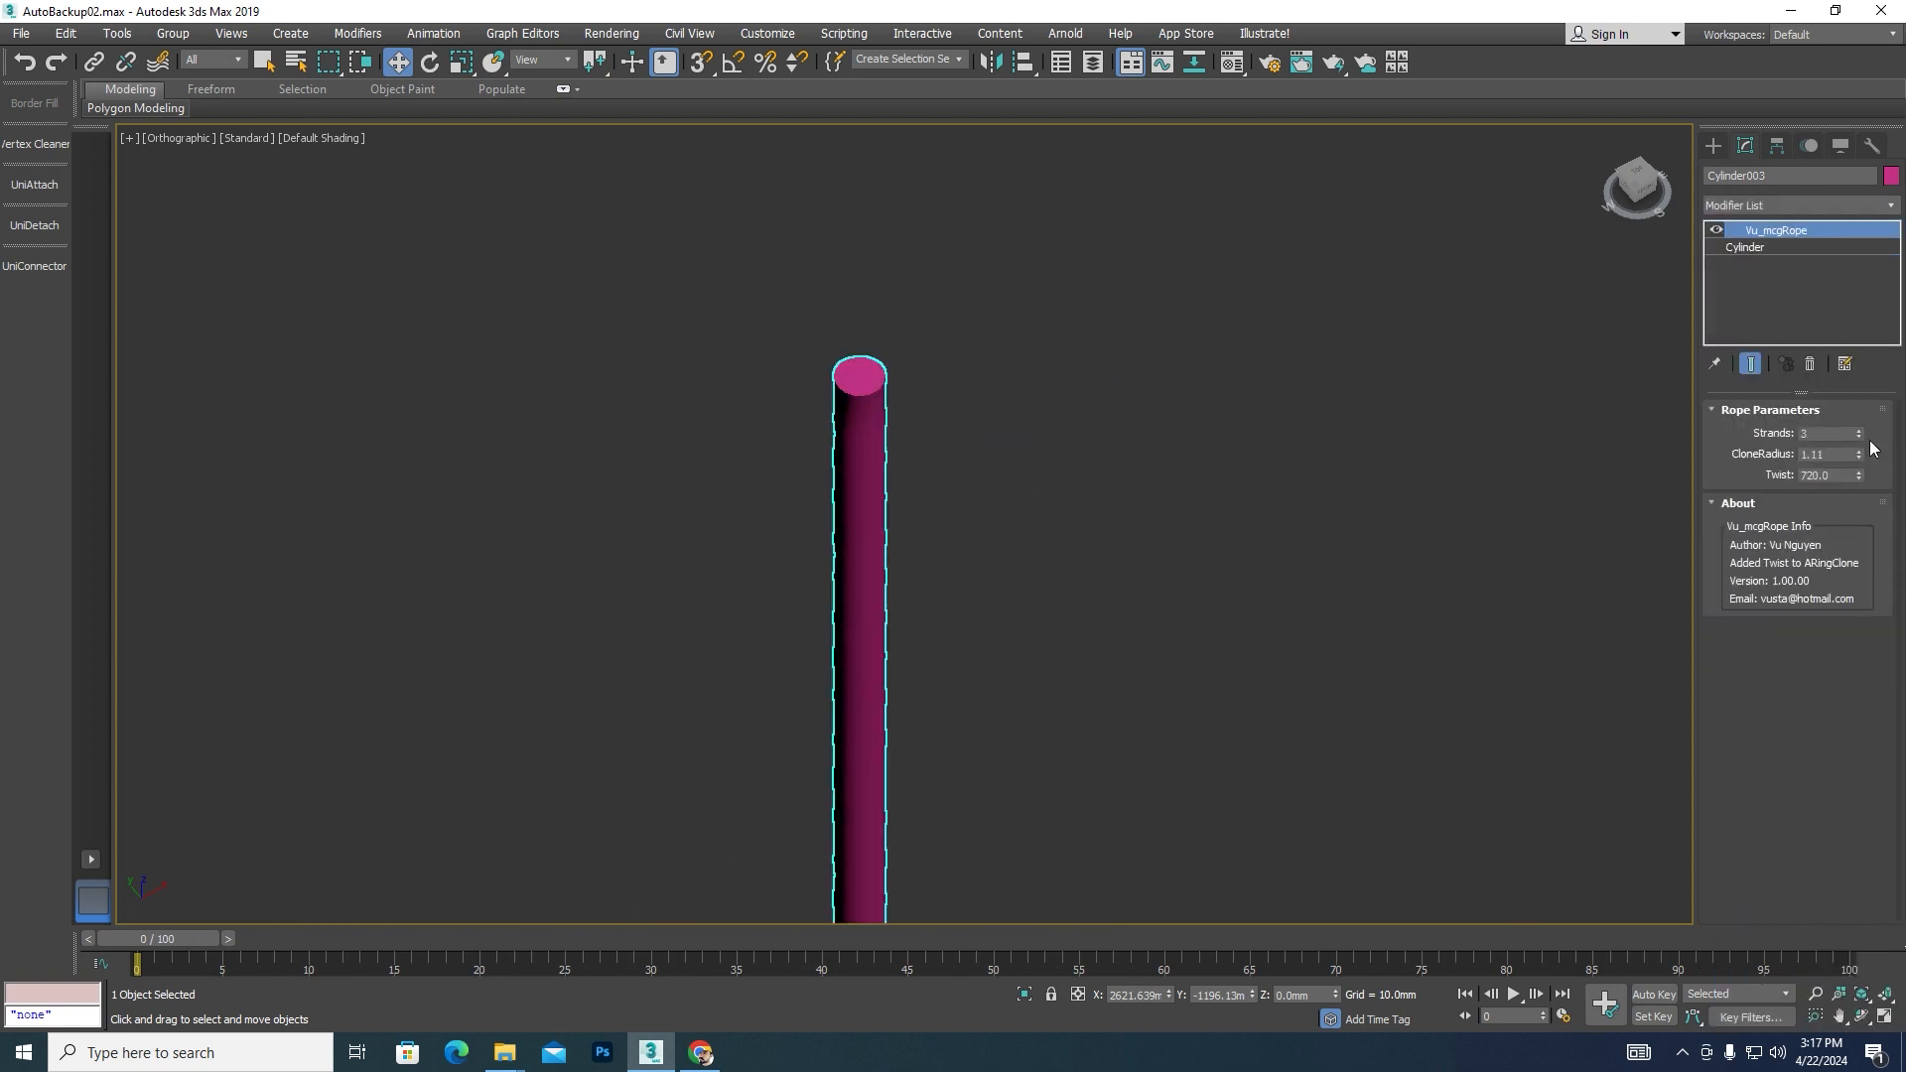
Set the base cylinder's height segments to 200 and display edged faces.
left_click(1747, 247)
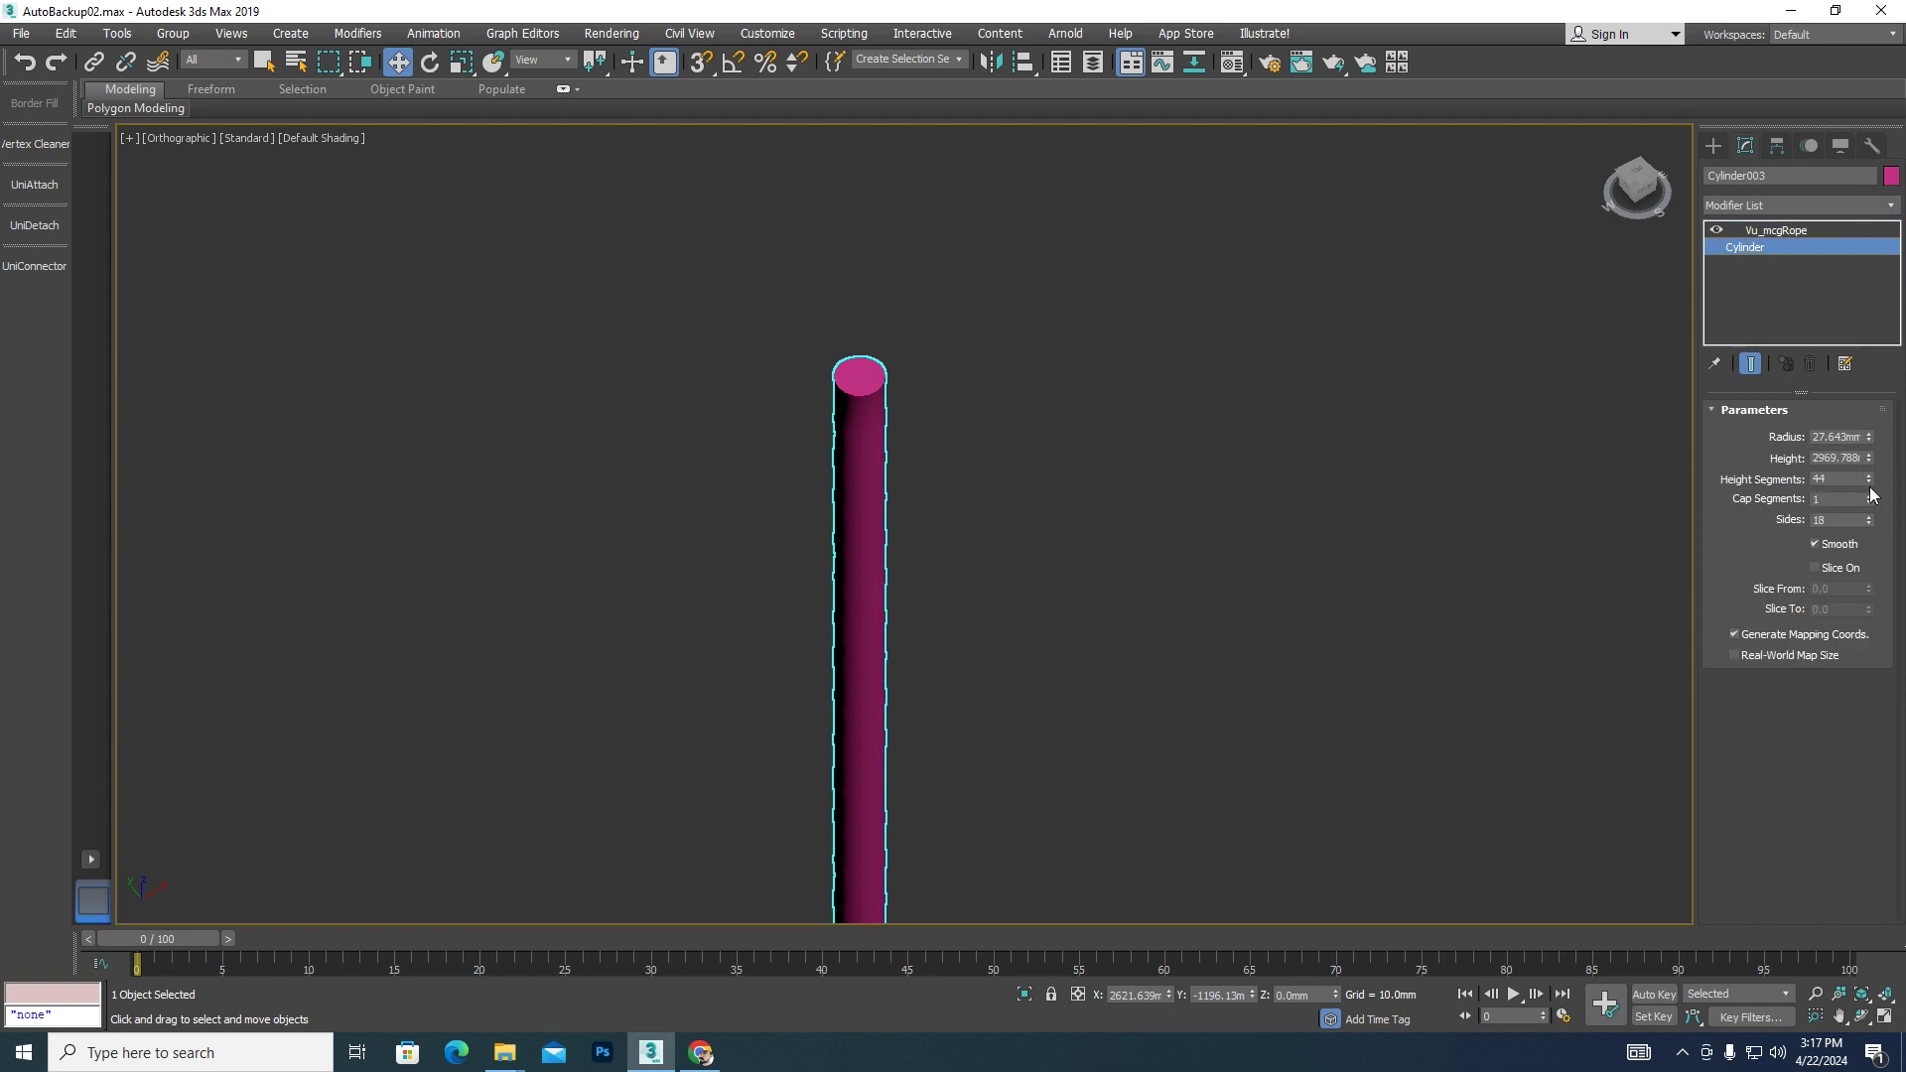
left_click_drag(1871, 479, 1847, 246)
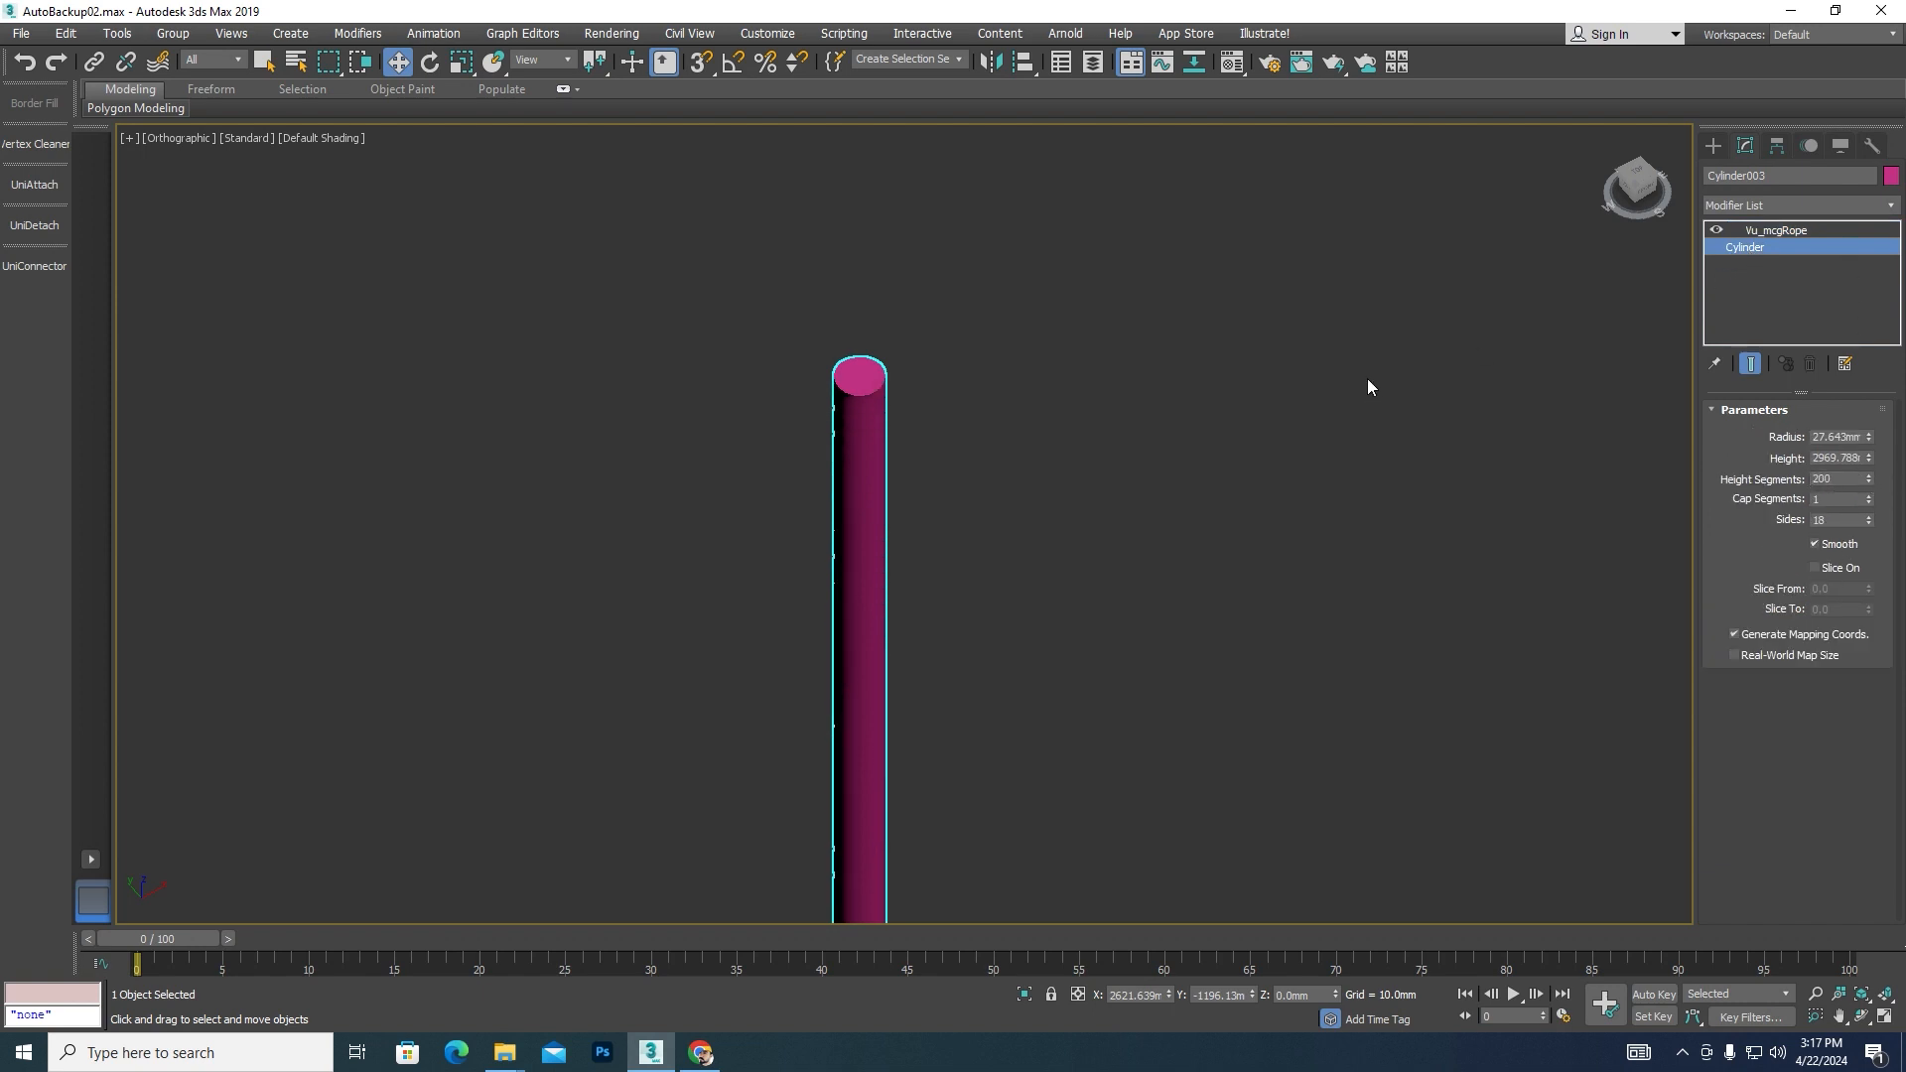
key("F4")
scroll(785, 456, "up", 3)
Set the rope's CloneRadius to 34.71 with 3 strands and raise its Twist past 909.7.
left_click(1793, 231)
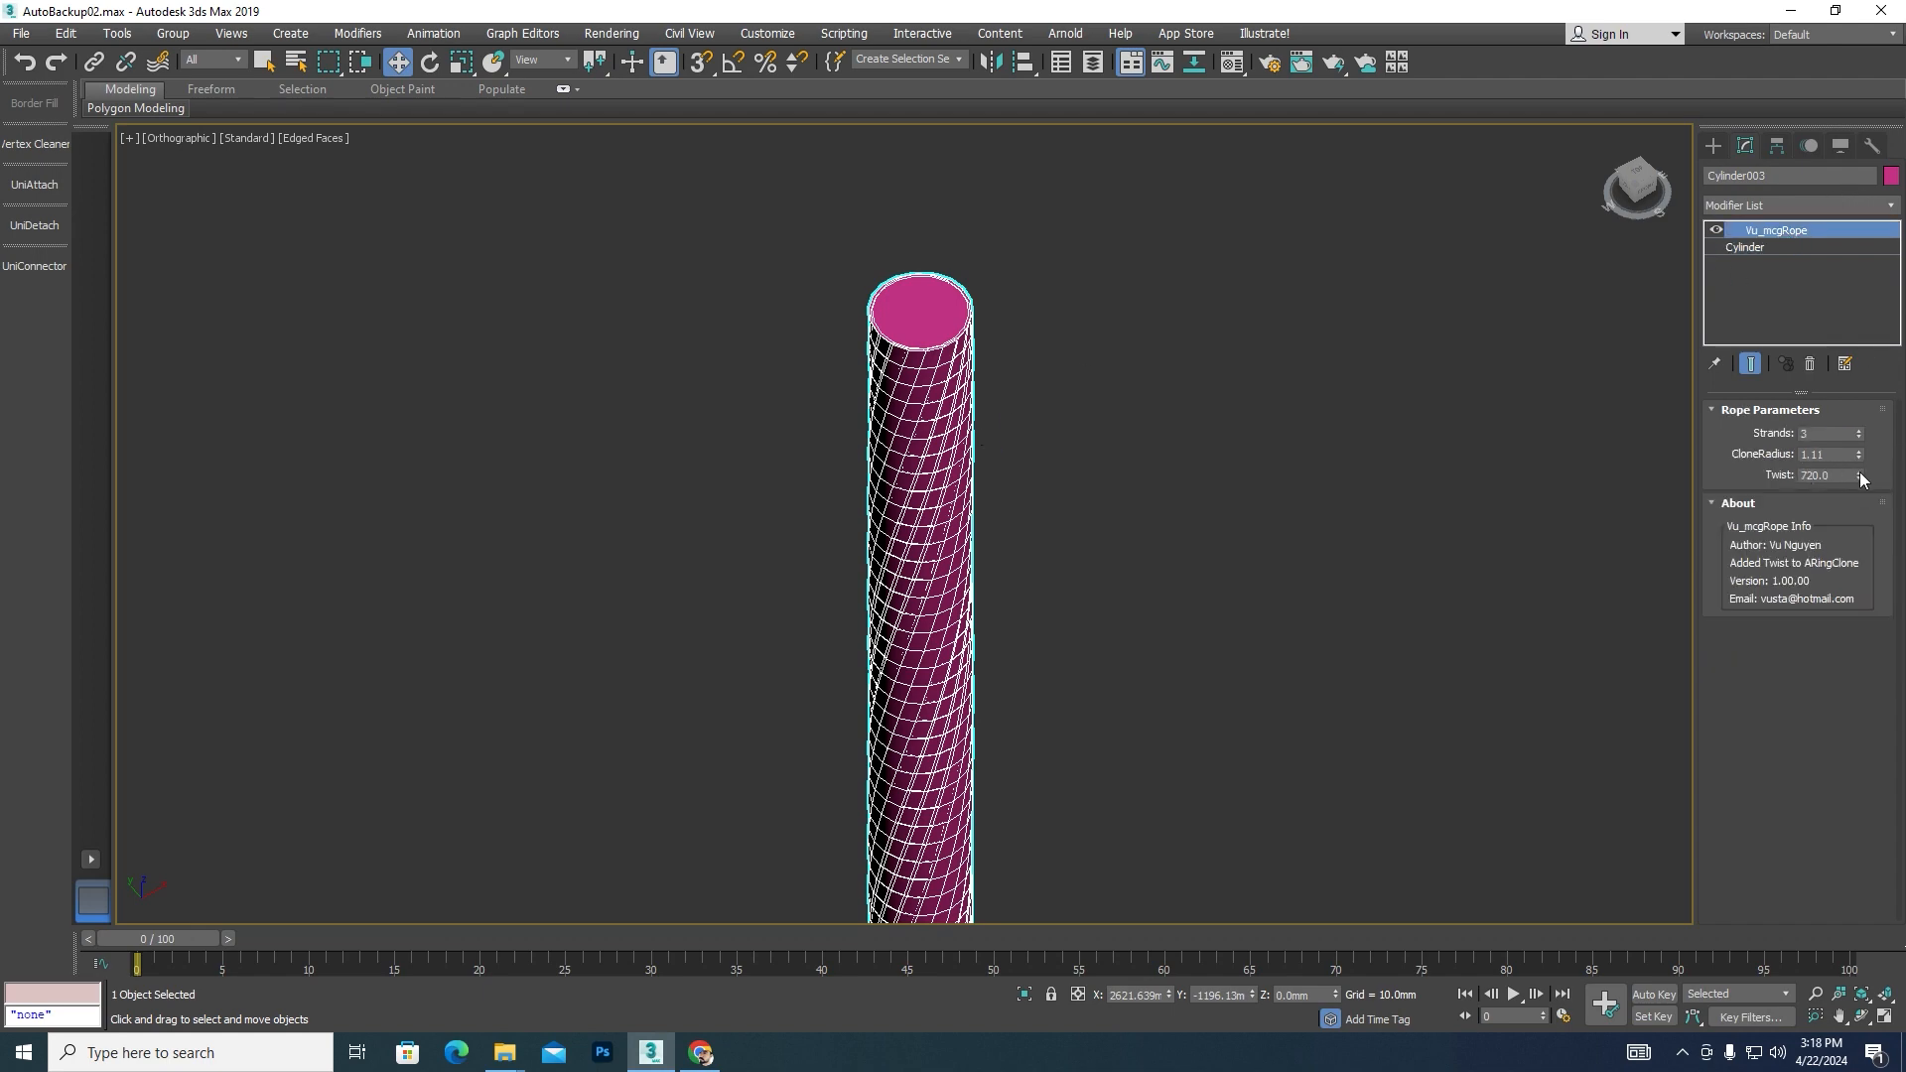
left_click_drag(1862, 478, 1799, 115)
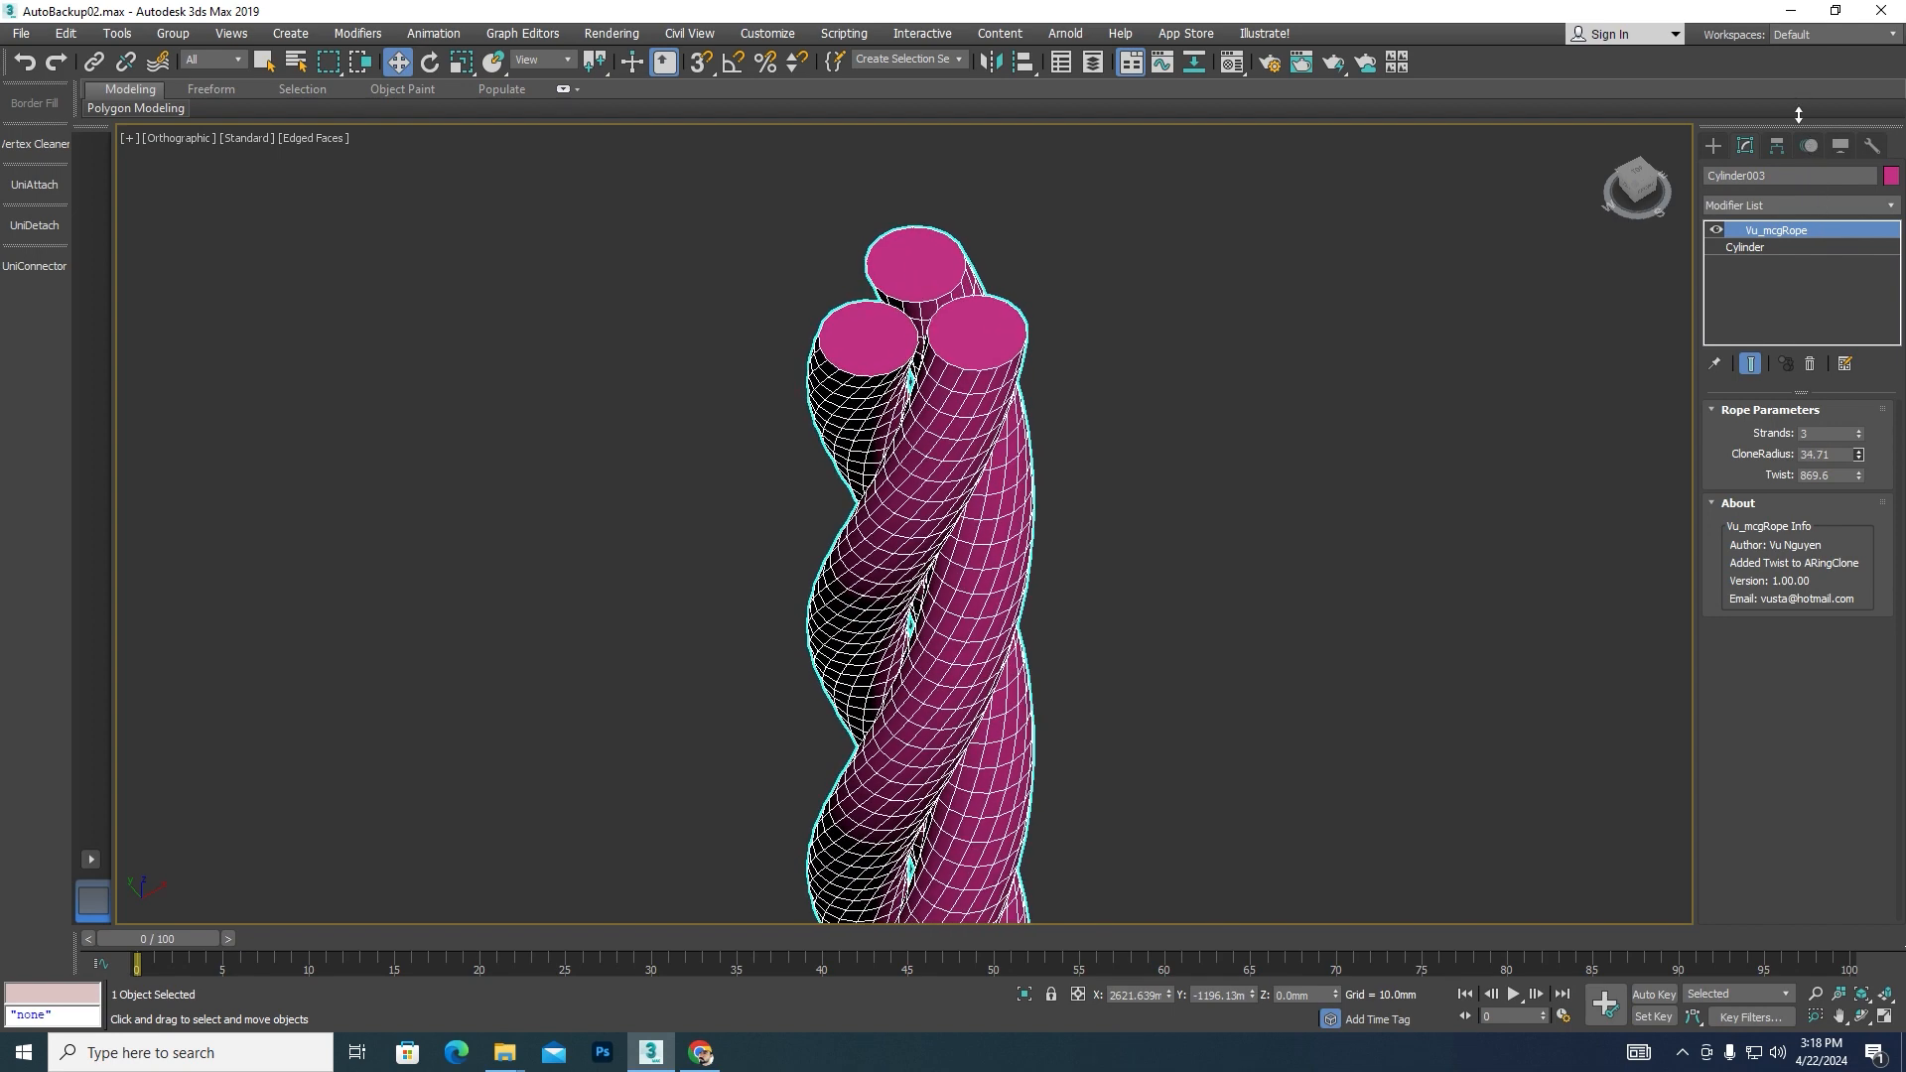
left_click(1859, 437)
left_click_drag(1859, 437, 1799, 74)
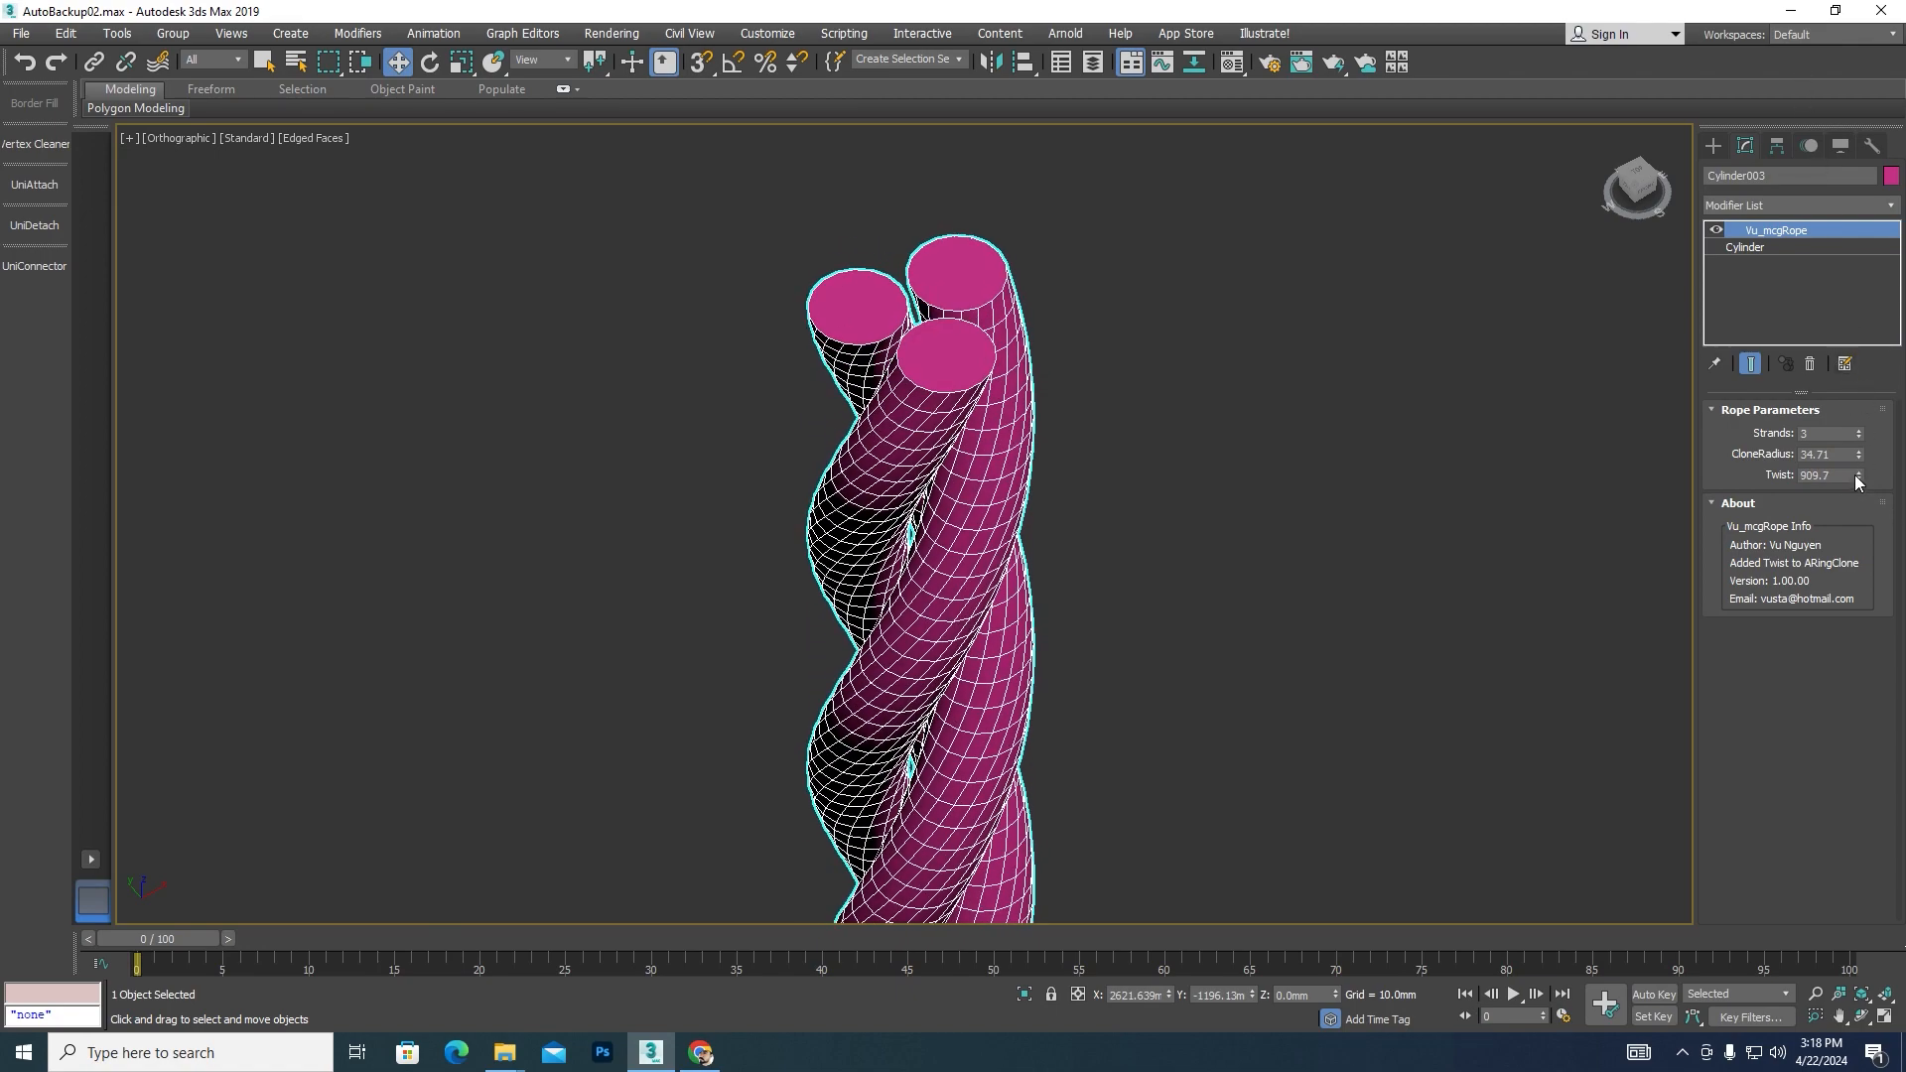
left_click_drag(1855, 474, 1857, 298)
Reduce the base cylinder's radius to thin the rope strands, then deselect the rope.
left_click(1752, 246)
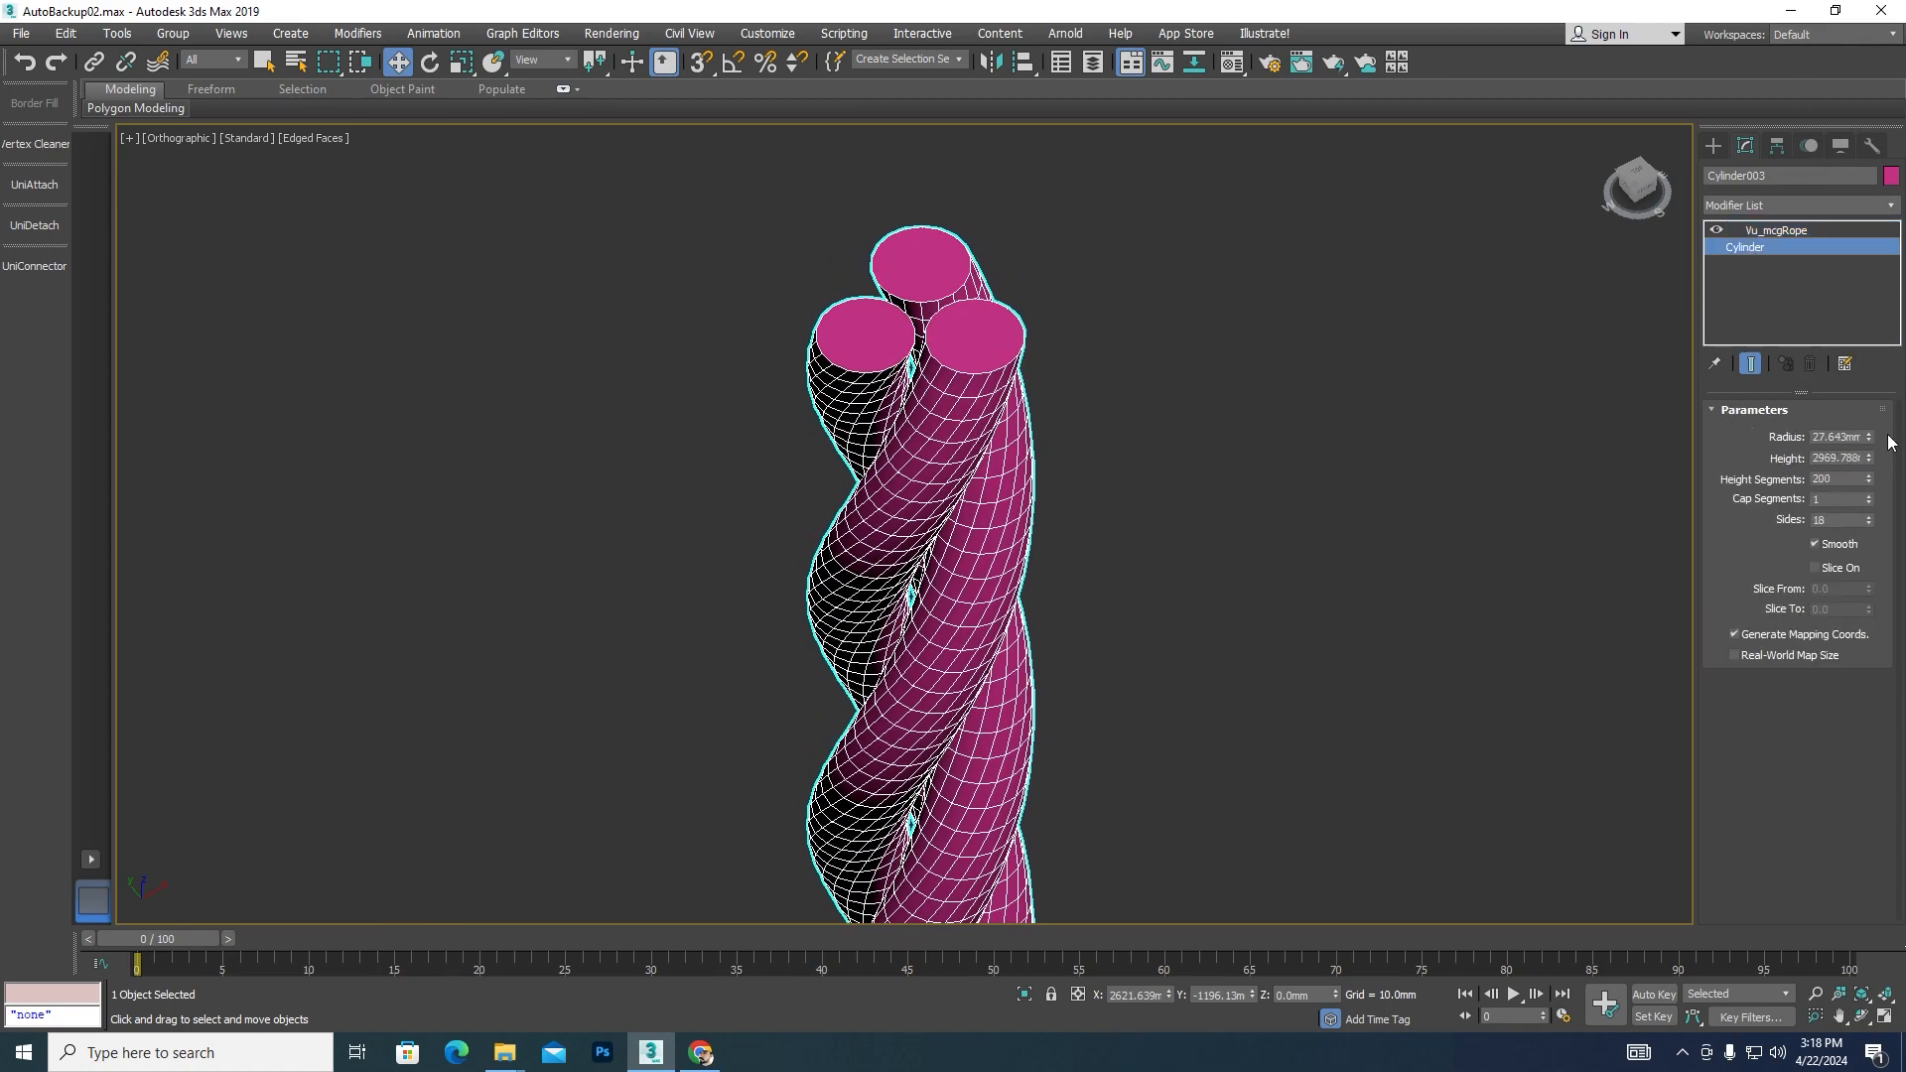
left_click_drag(1868, 438, 1846, 478)
scroll(1026, 354, "down", 10)
middle_click_drag(1138, 536, 1140, 740, "alt")
left_click(1139, 740)
Examine the twisted rope along its full length with edged faces turned off.
scroll(1015, 764, "up", 5)
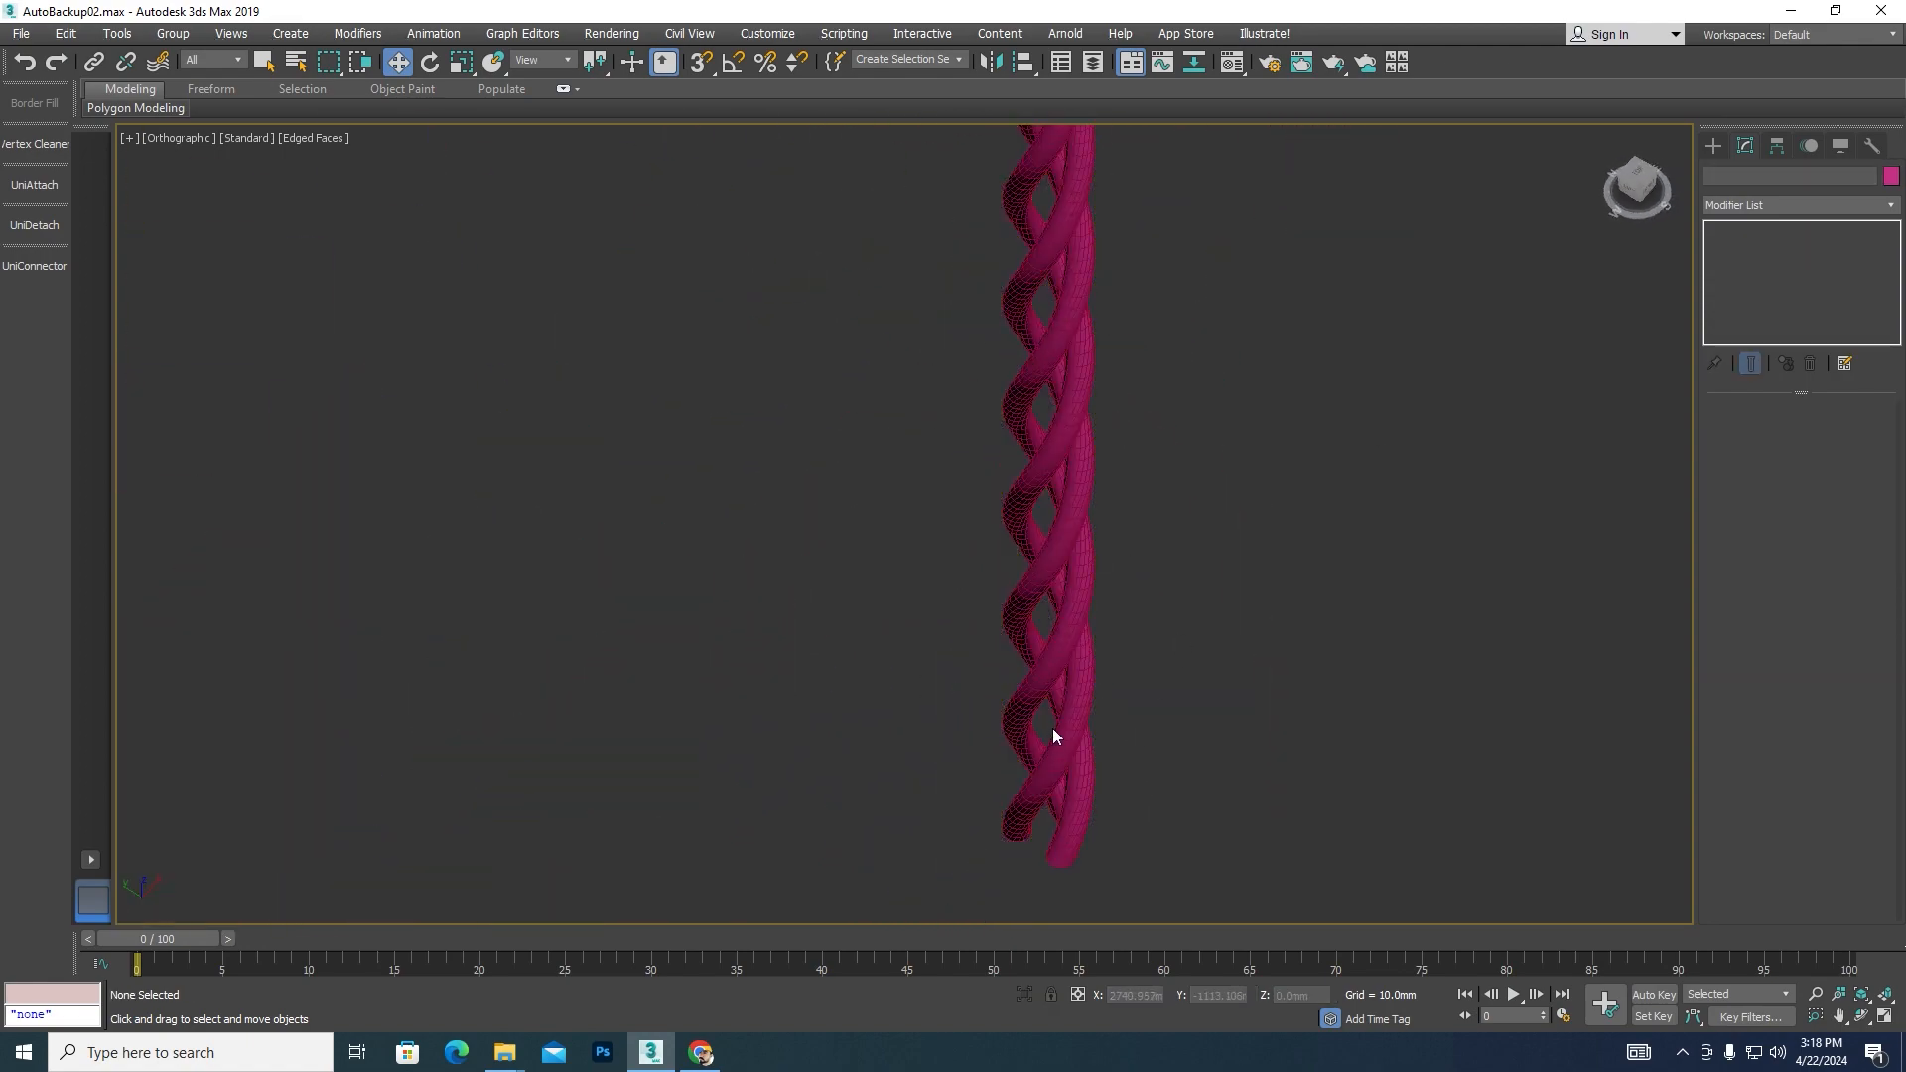
scroll(1054, 725, "down", 6)
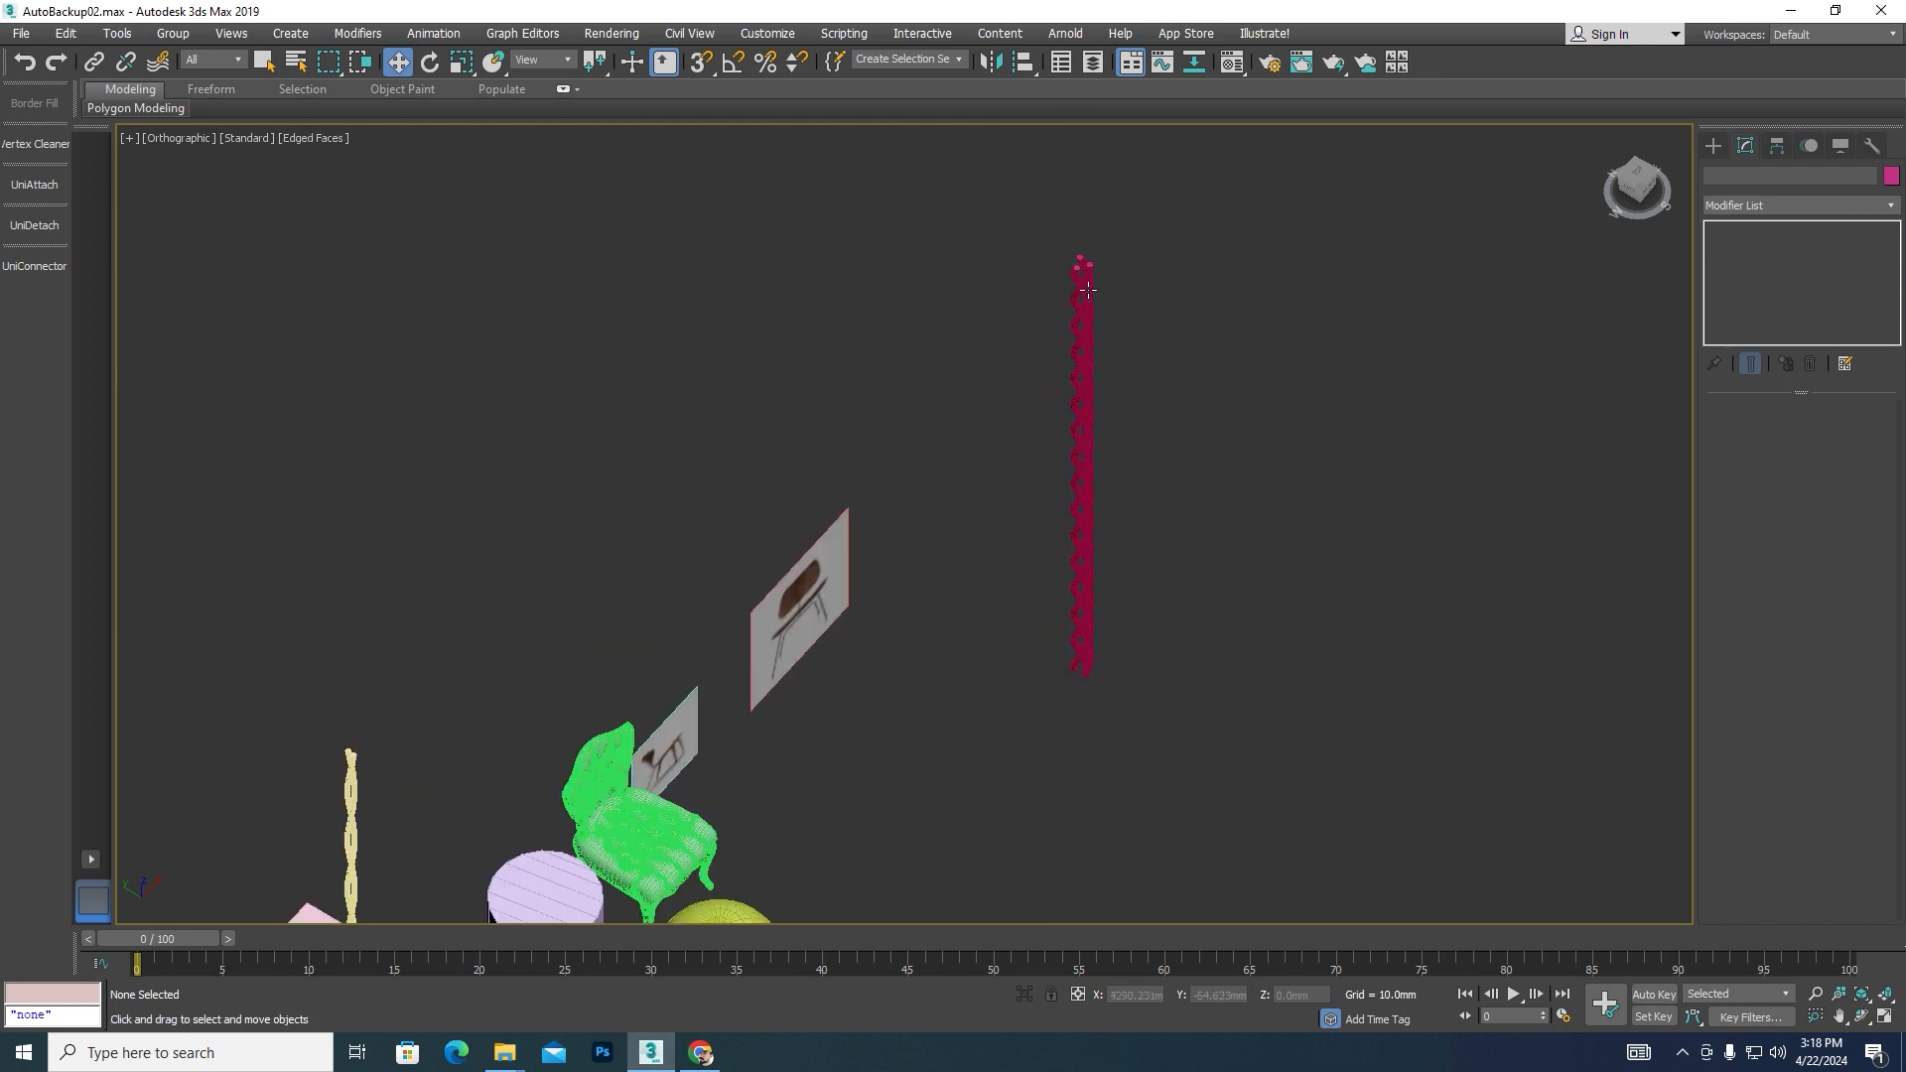
scroll(1087, 289, "up", 5)
key("F4")
scroll(1293, 594, "down", 3)
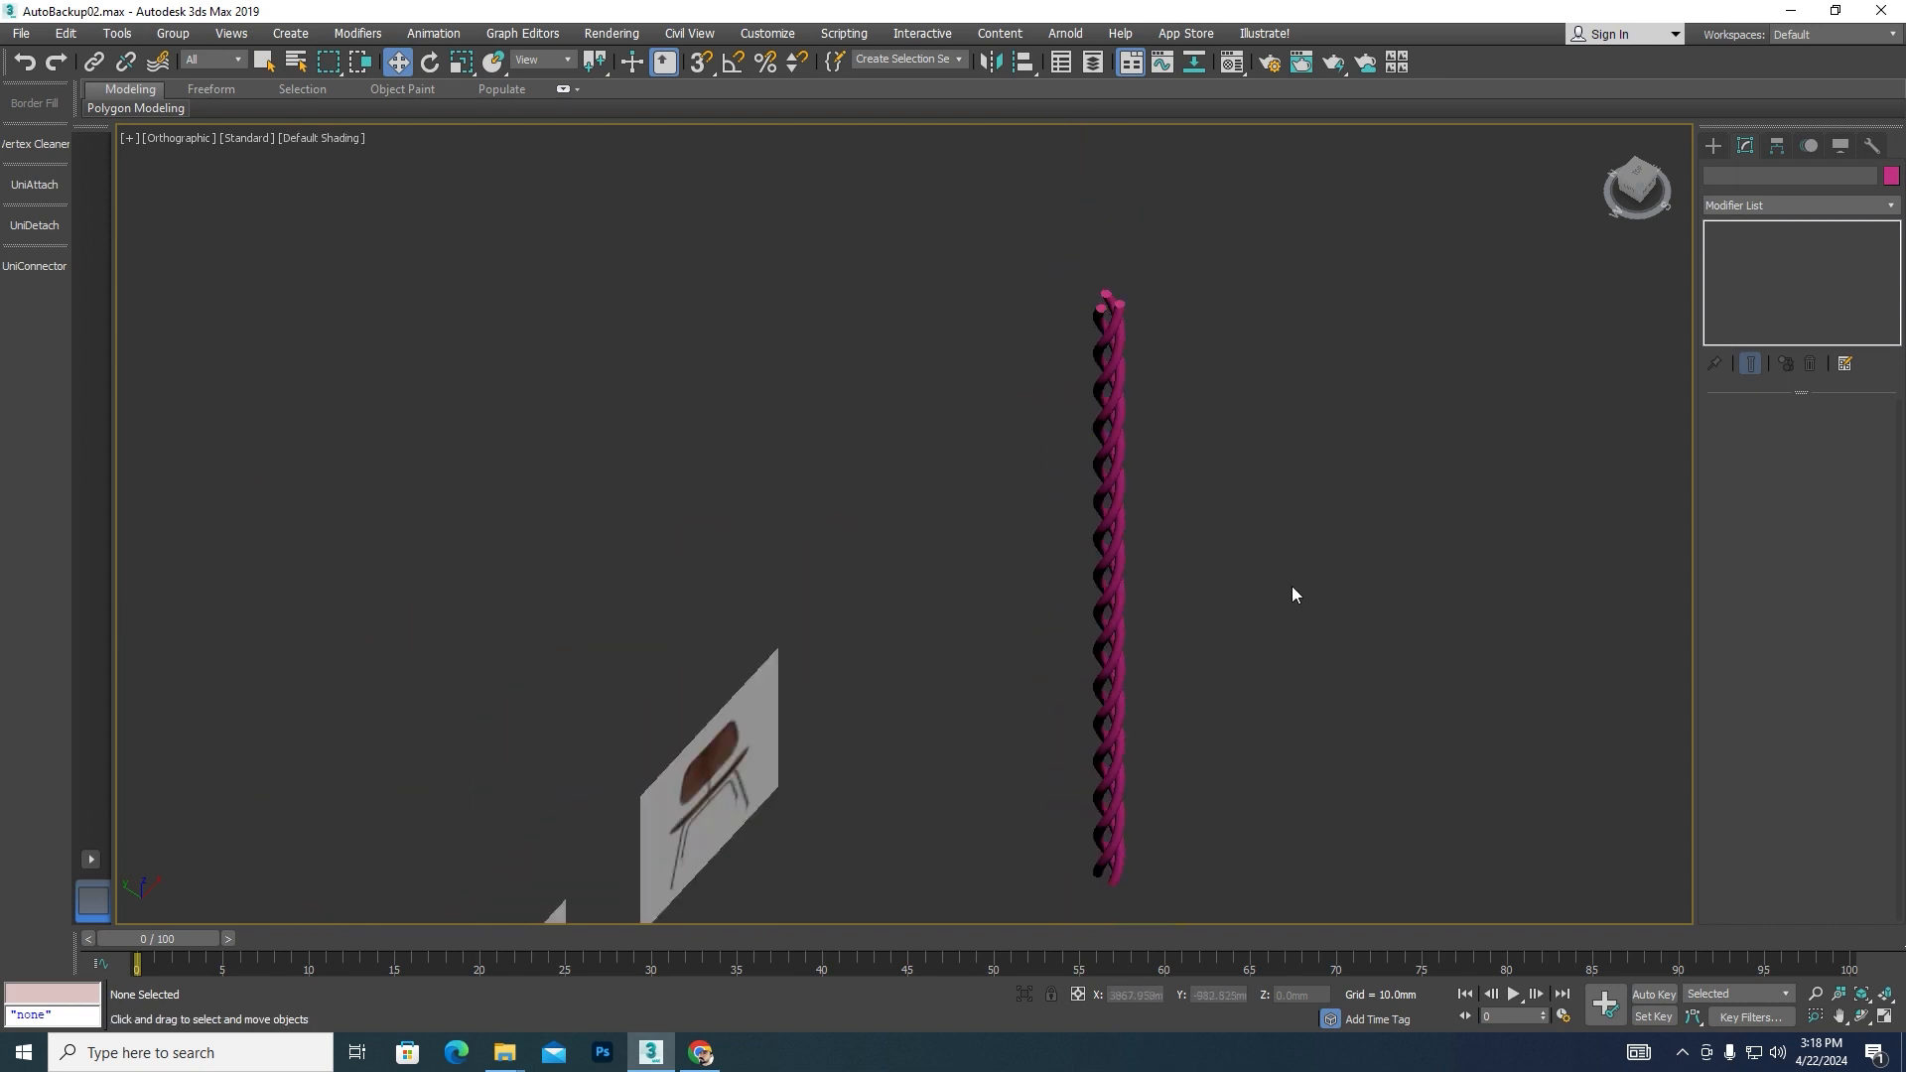
middle_click_drag(1293, 588, 1241, 590, "alt")
middle_click_drag(1114, 588, 1220, 566)
middle_click_drag(975, 665, 1078, 658)
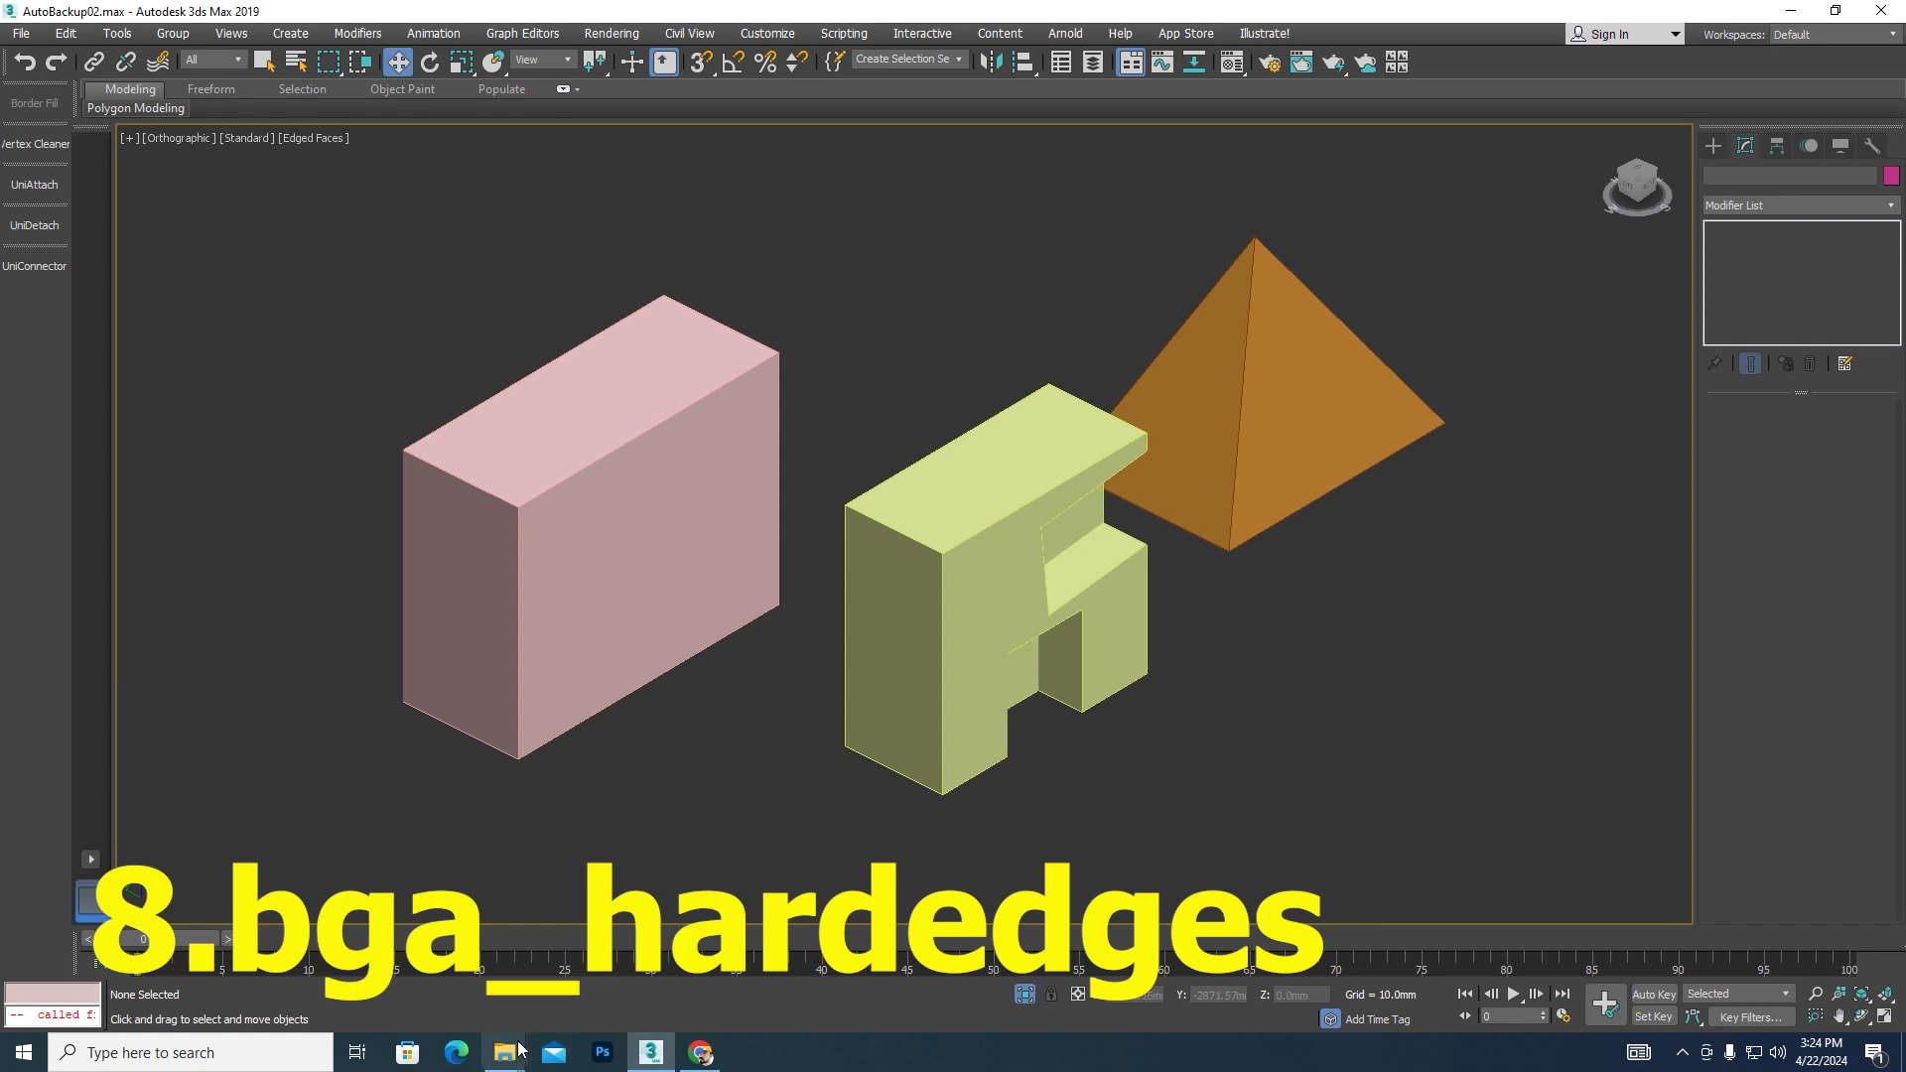
Run bga_hardedges_v1.1_0.ms from the Modeling Scripts folder in the viewport and place its Hard Edges window clear of the side toolbar.
left_click(556, 943)
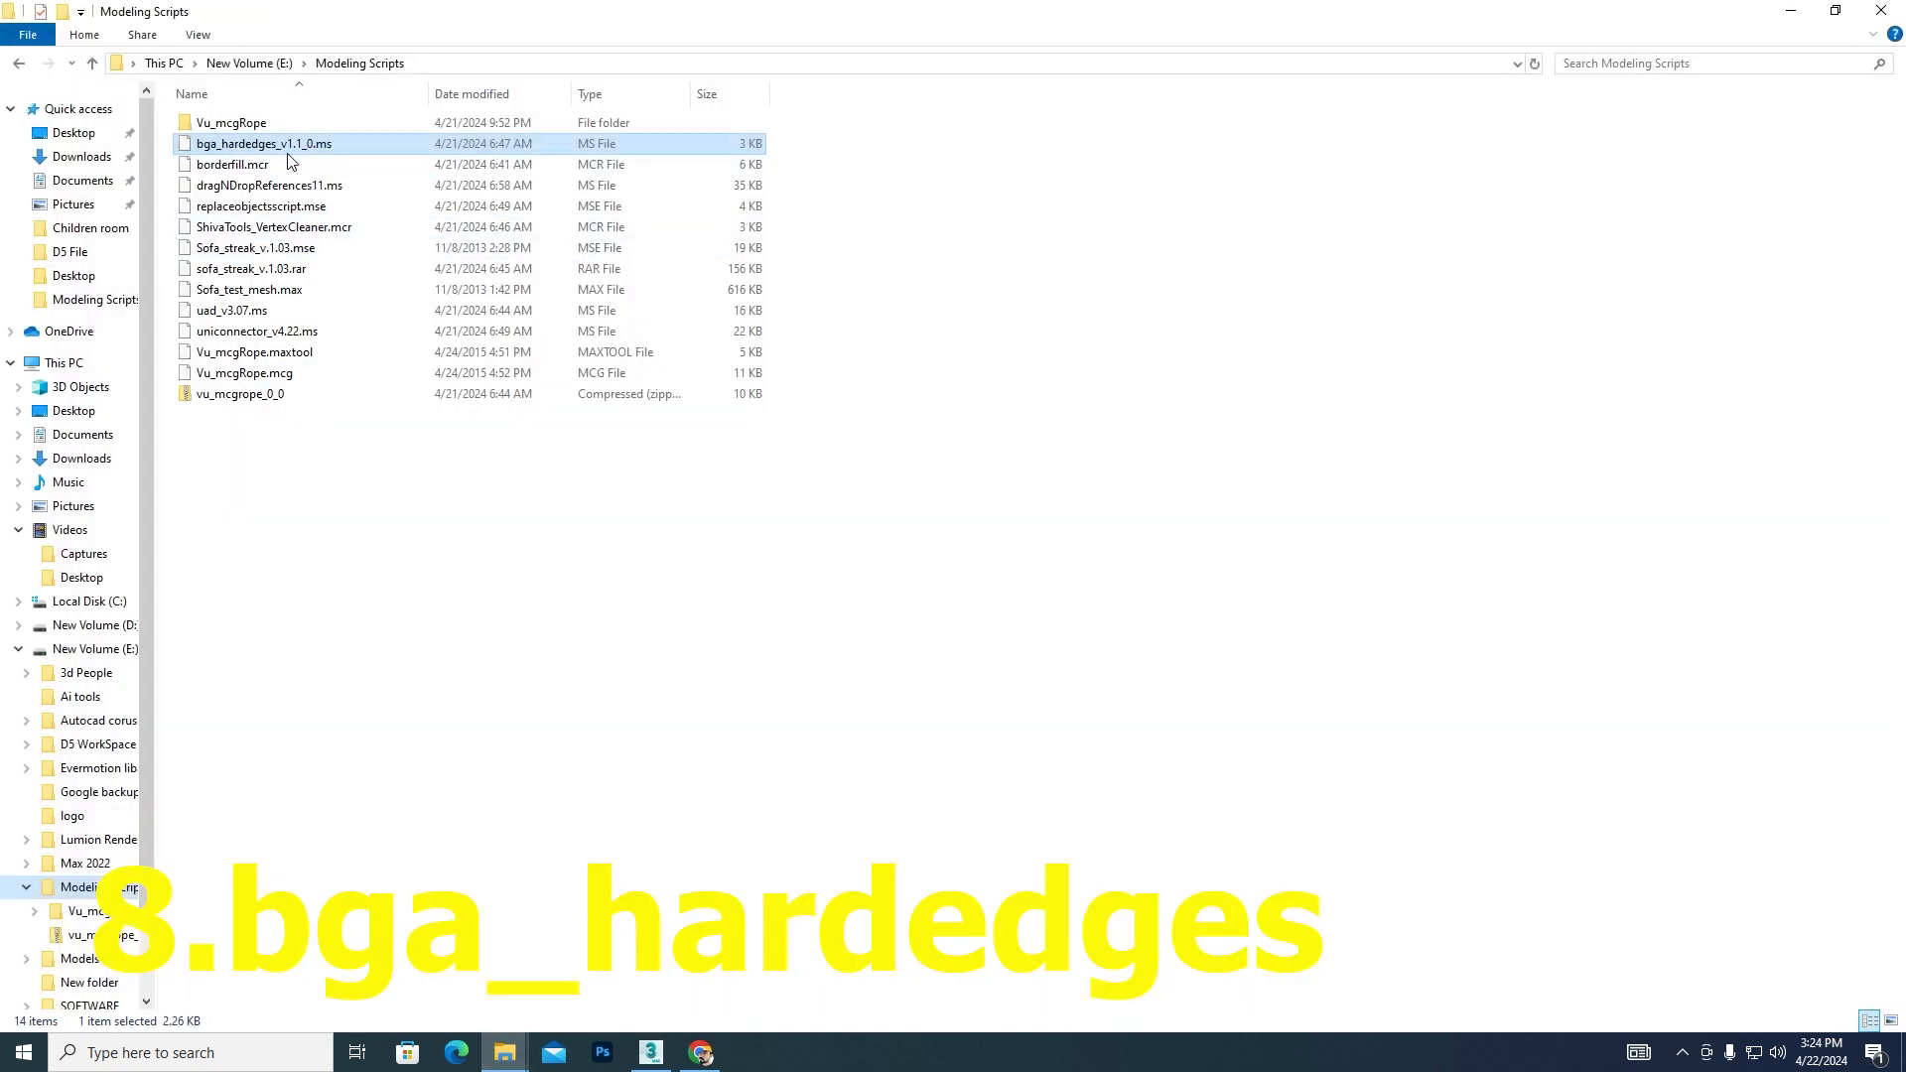
left_click_drag(288, 155, 583, 832)
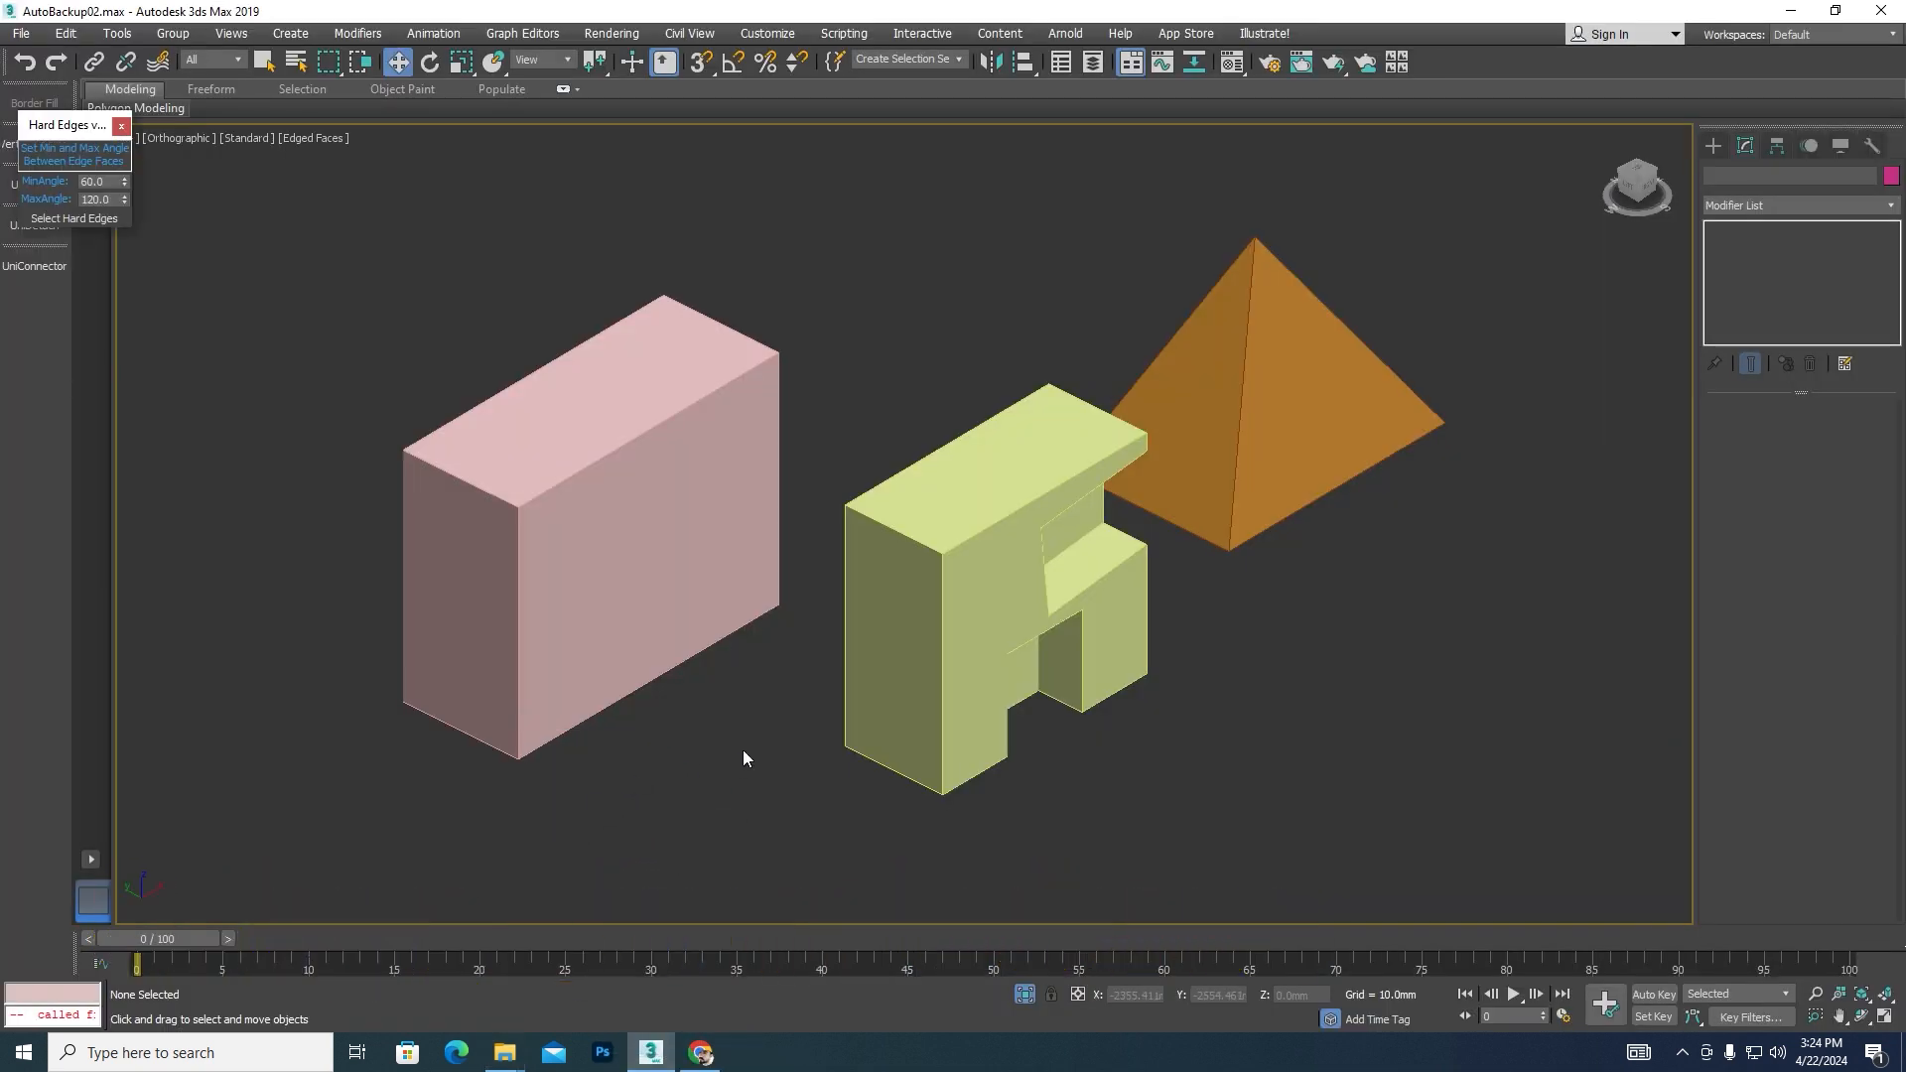
middle_click_drag(745, 758, 850, 790)
left_click(89, 109)
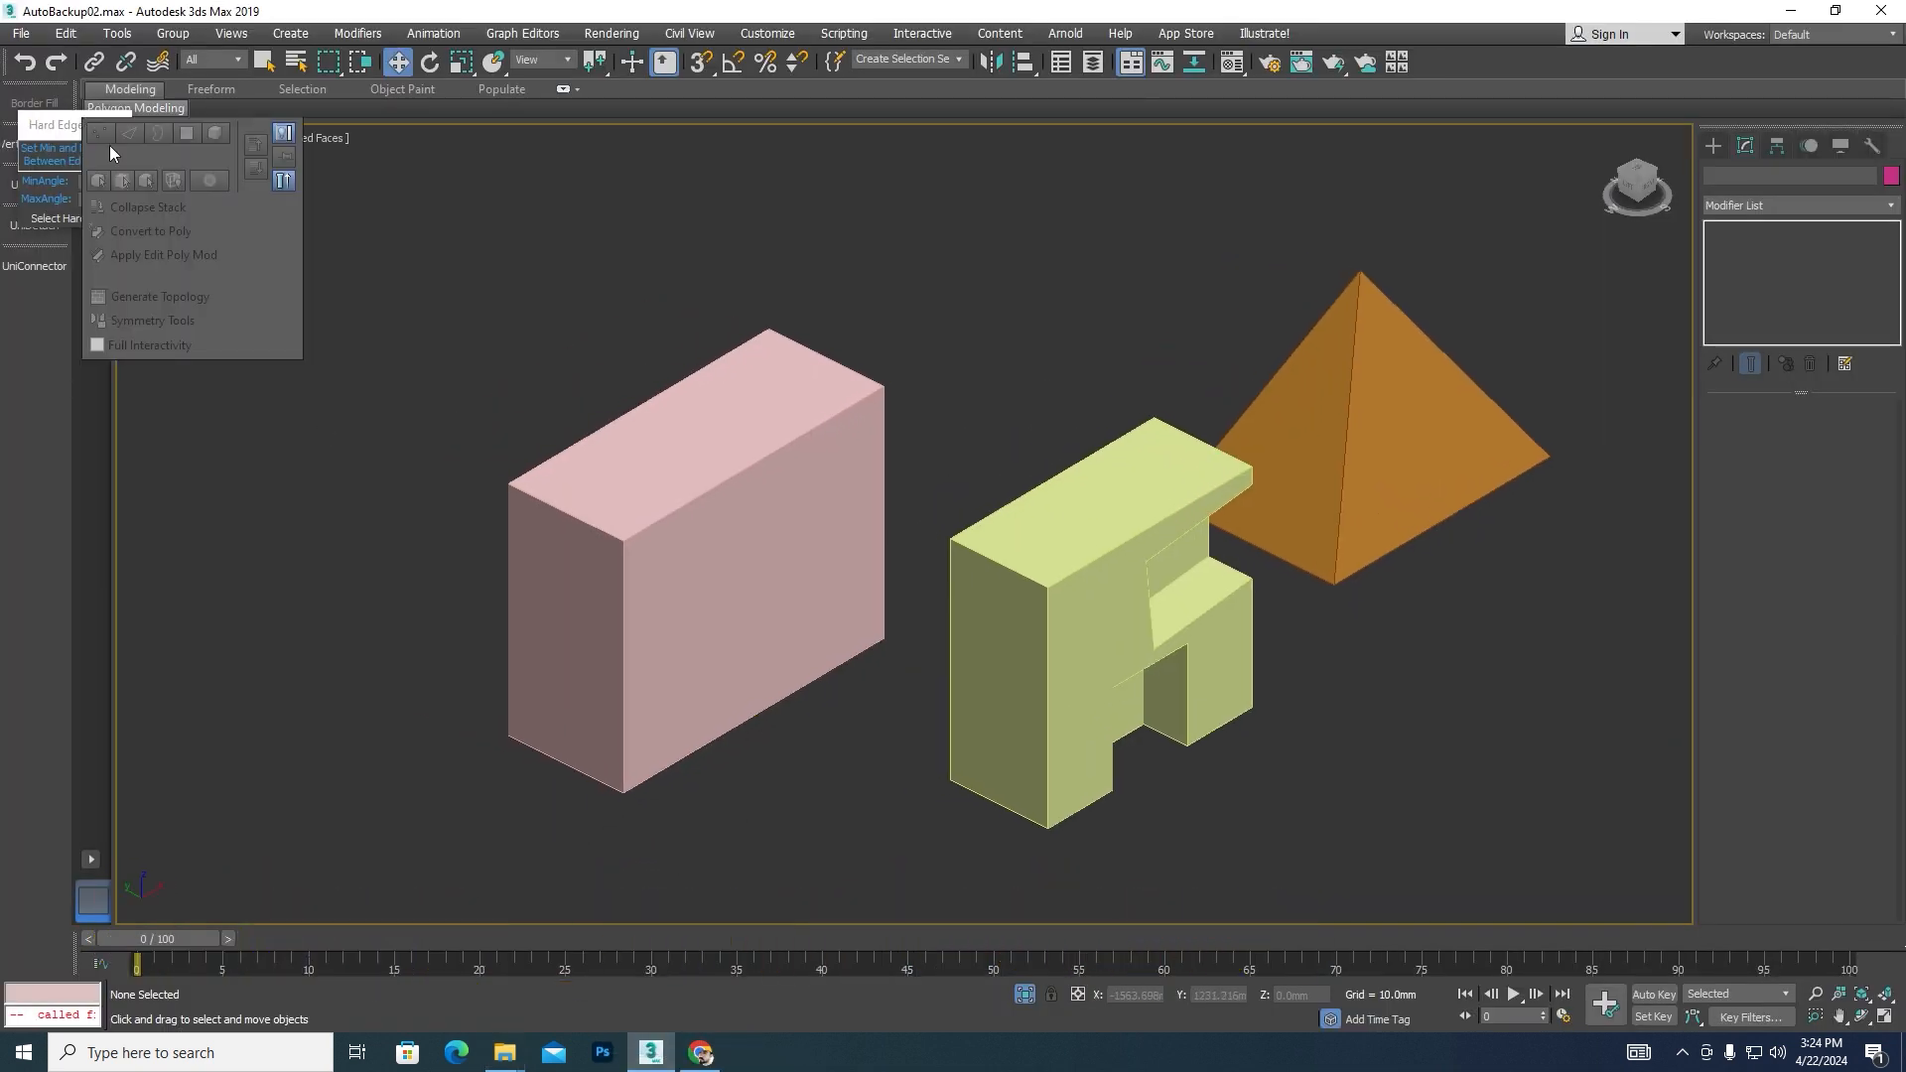
left_click_drag(47, 125, 327, 221)
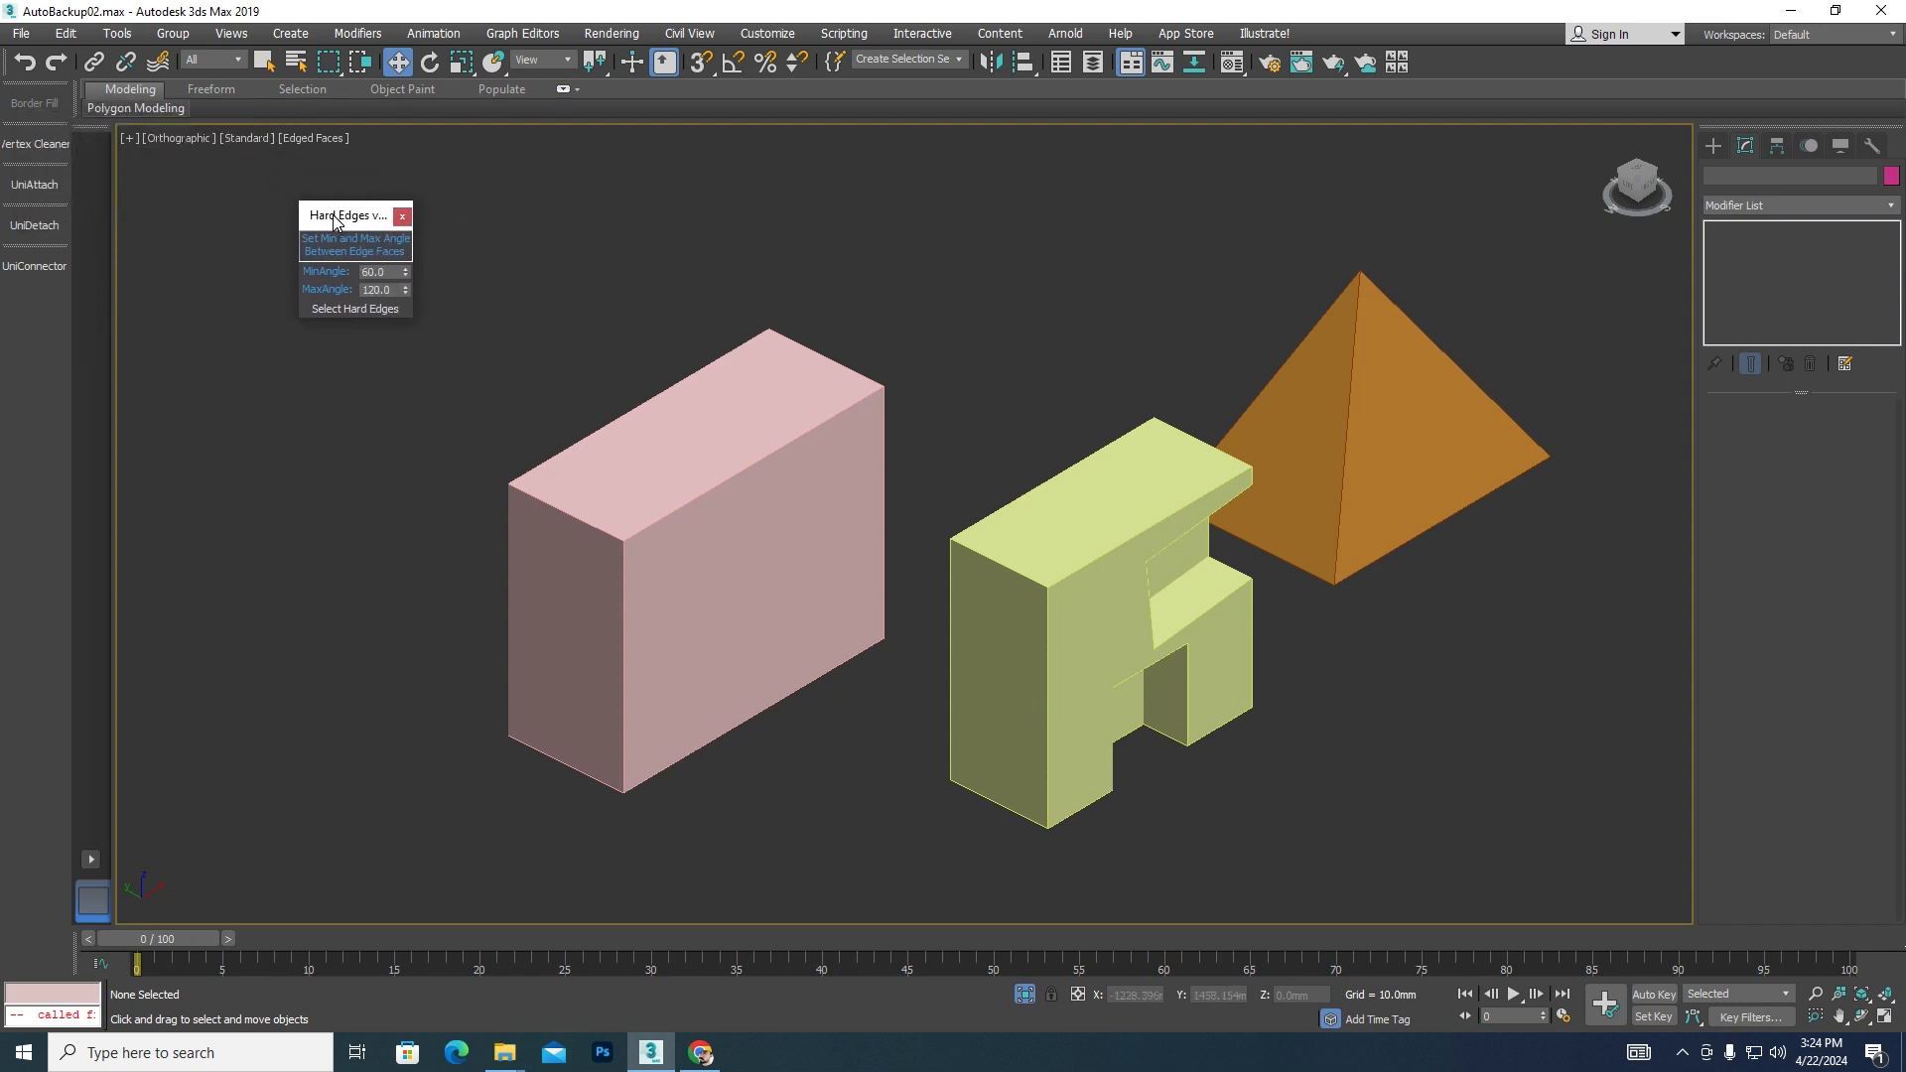
Enter edge level on the pink box and select all its hard edges with the Hard Edges script.
left_click(701, 548)
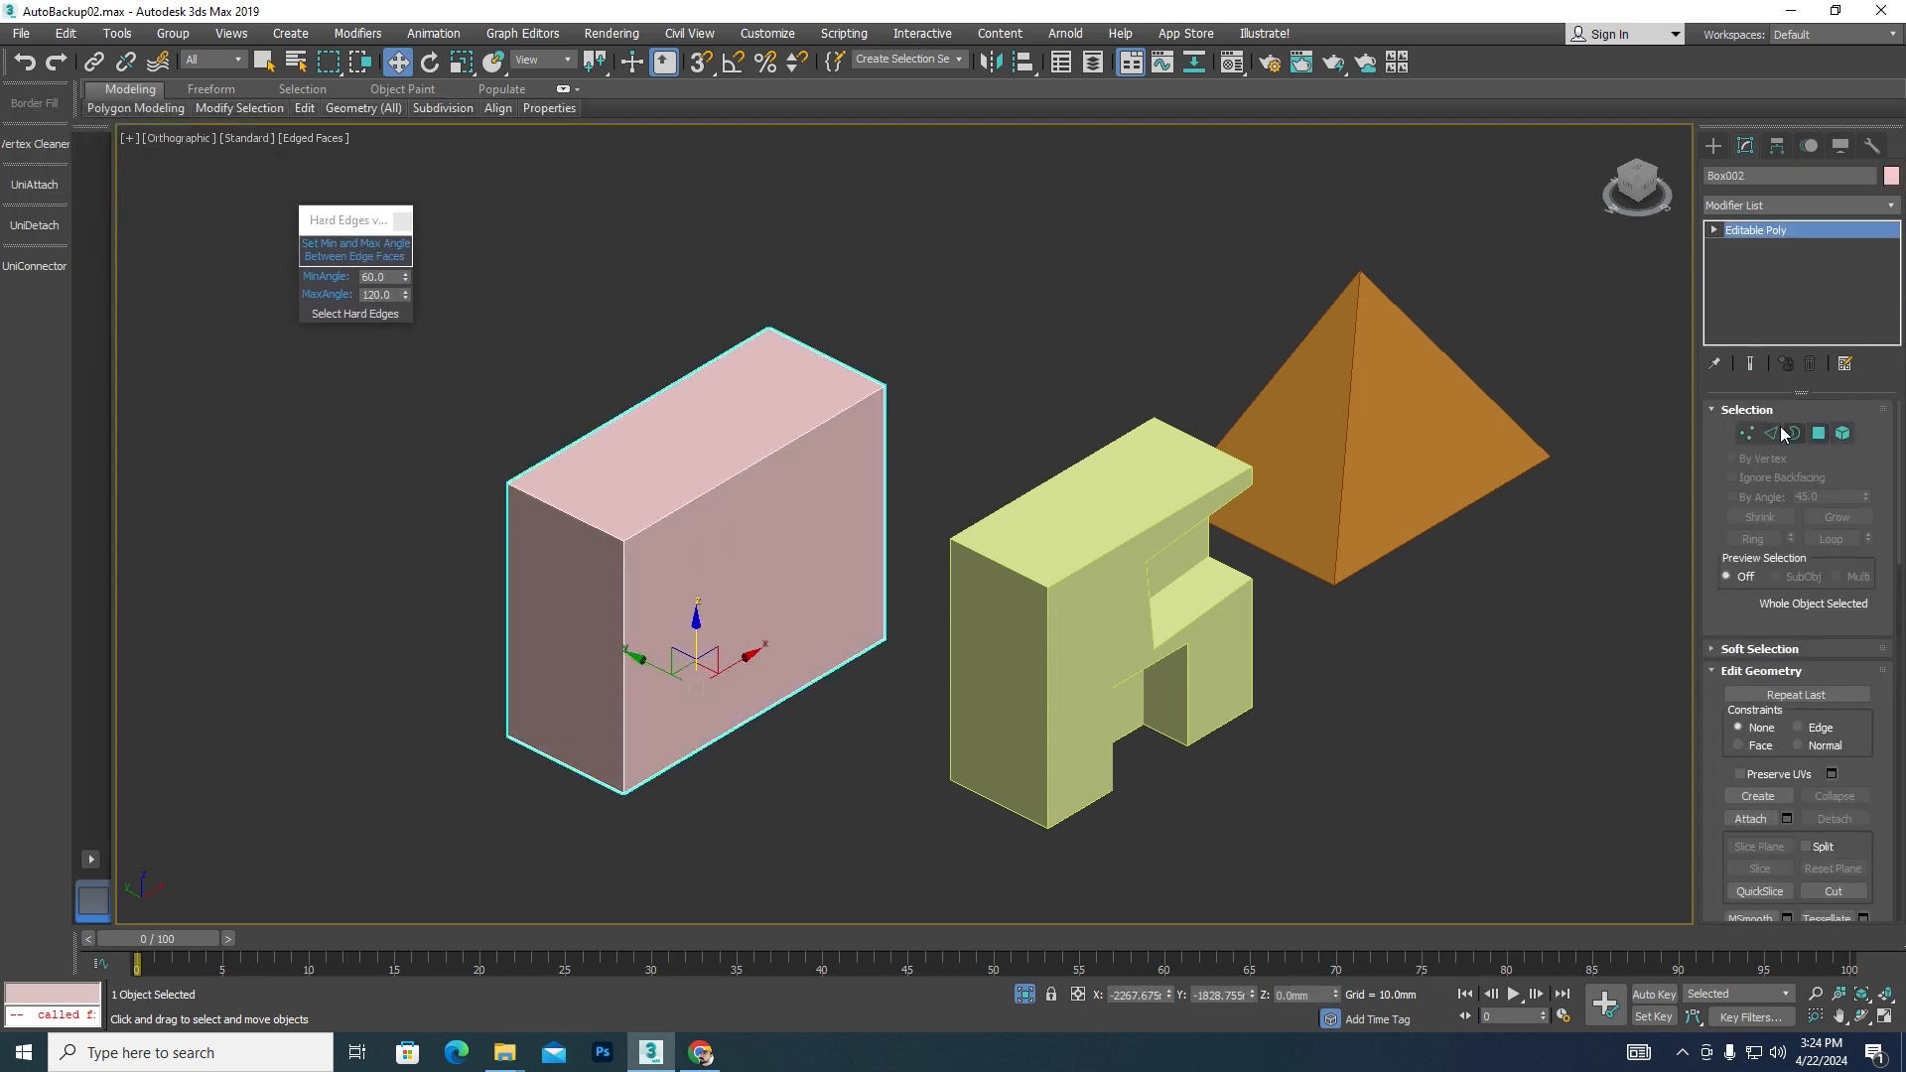
left_click(1773, 433)
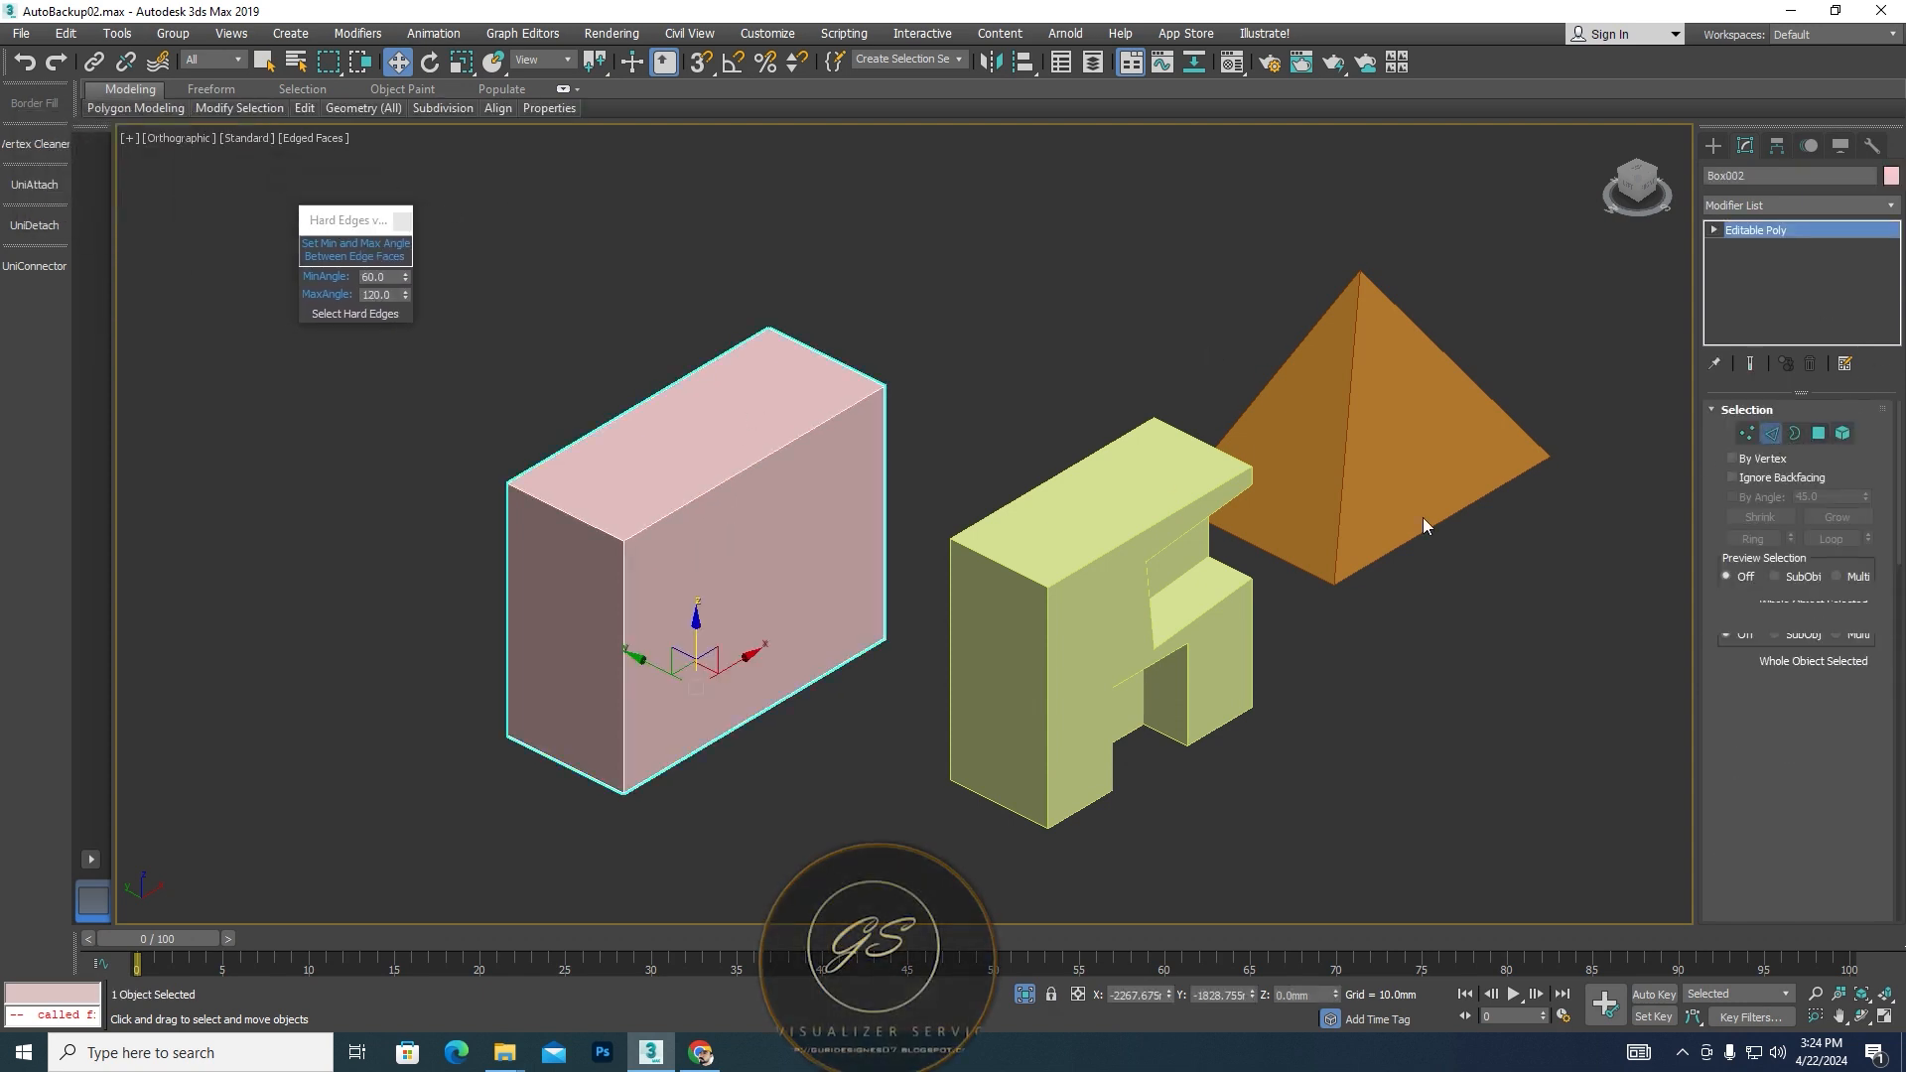
left_click(342, 316)
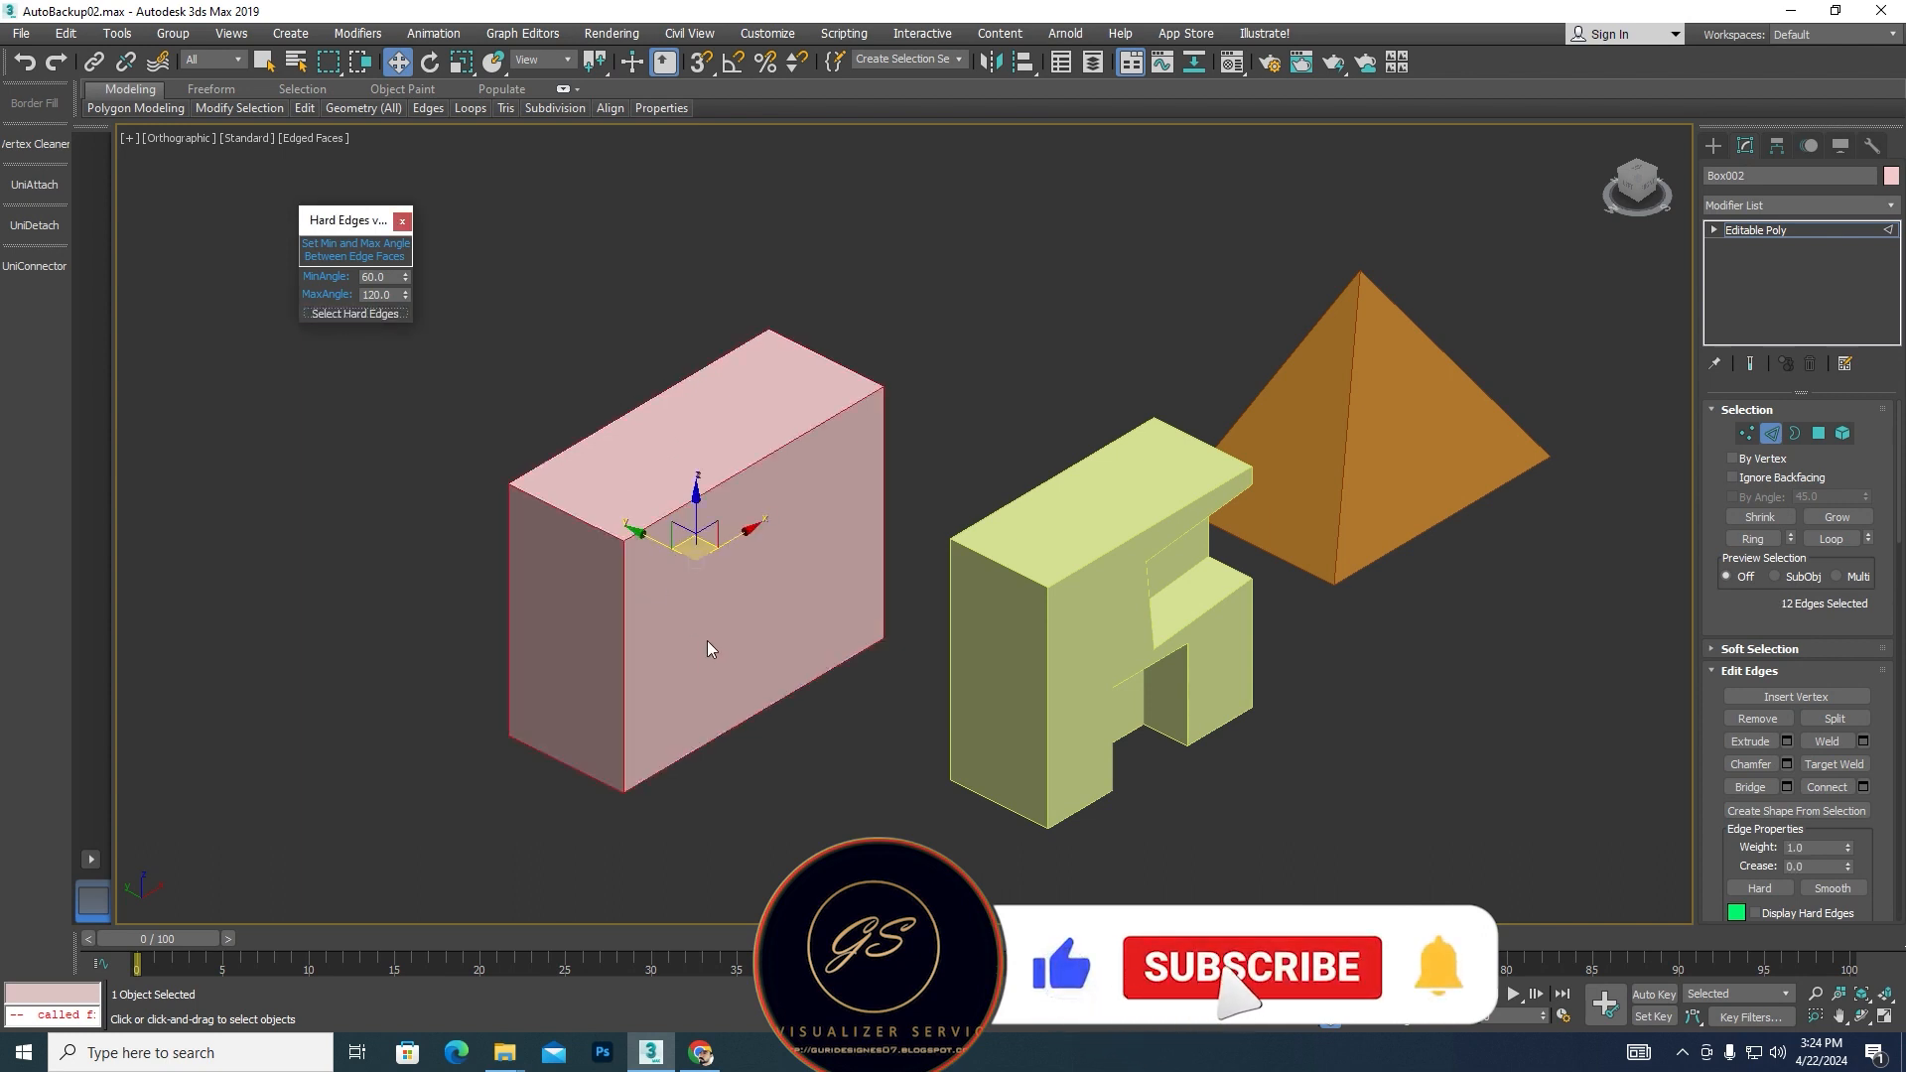
Chamfer the pink box's selected hard edges by about 15.023 mm, then leave edge level and deselect the box.
left_click(1787, 763)
scroll(667, 563, "up", 5)
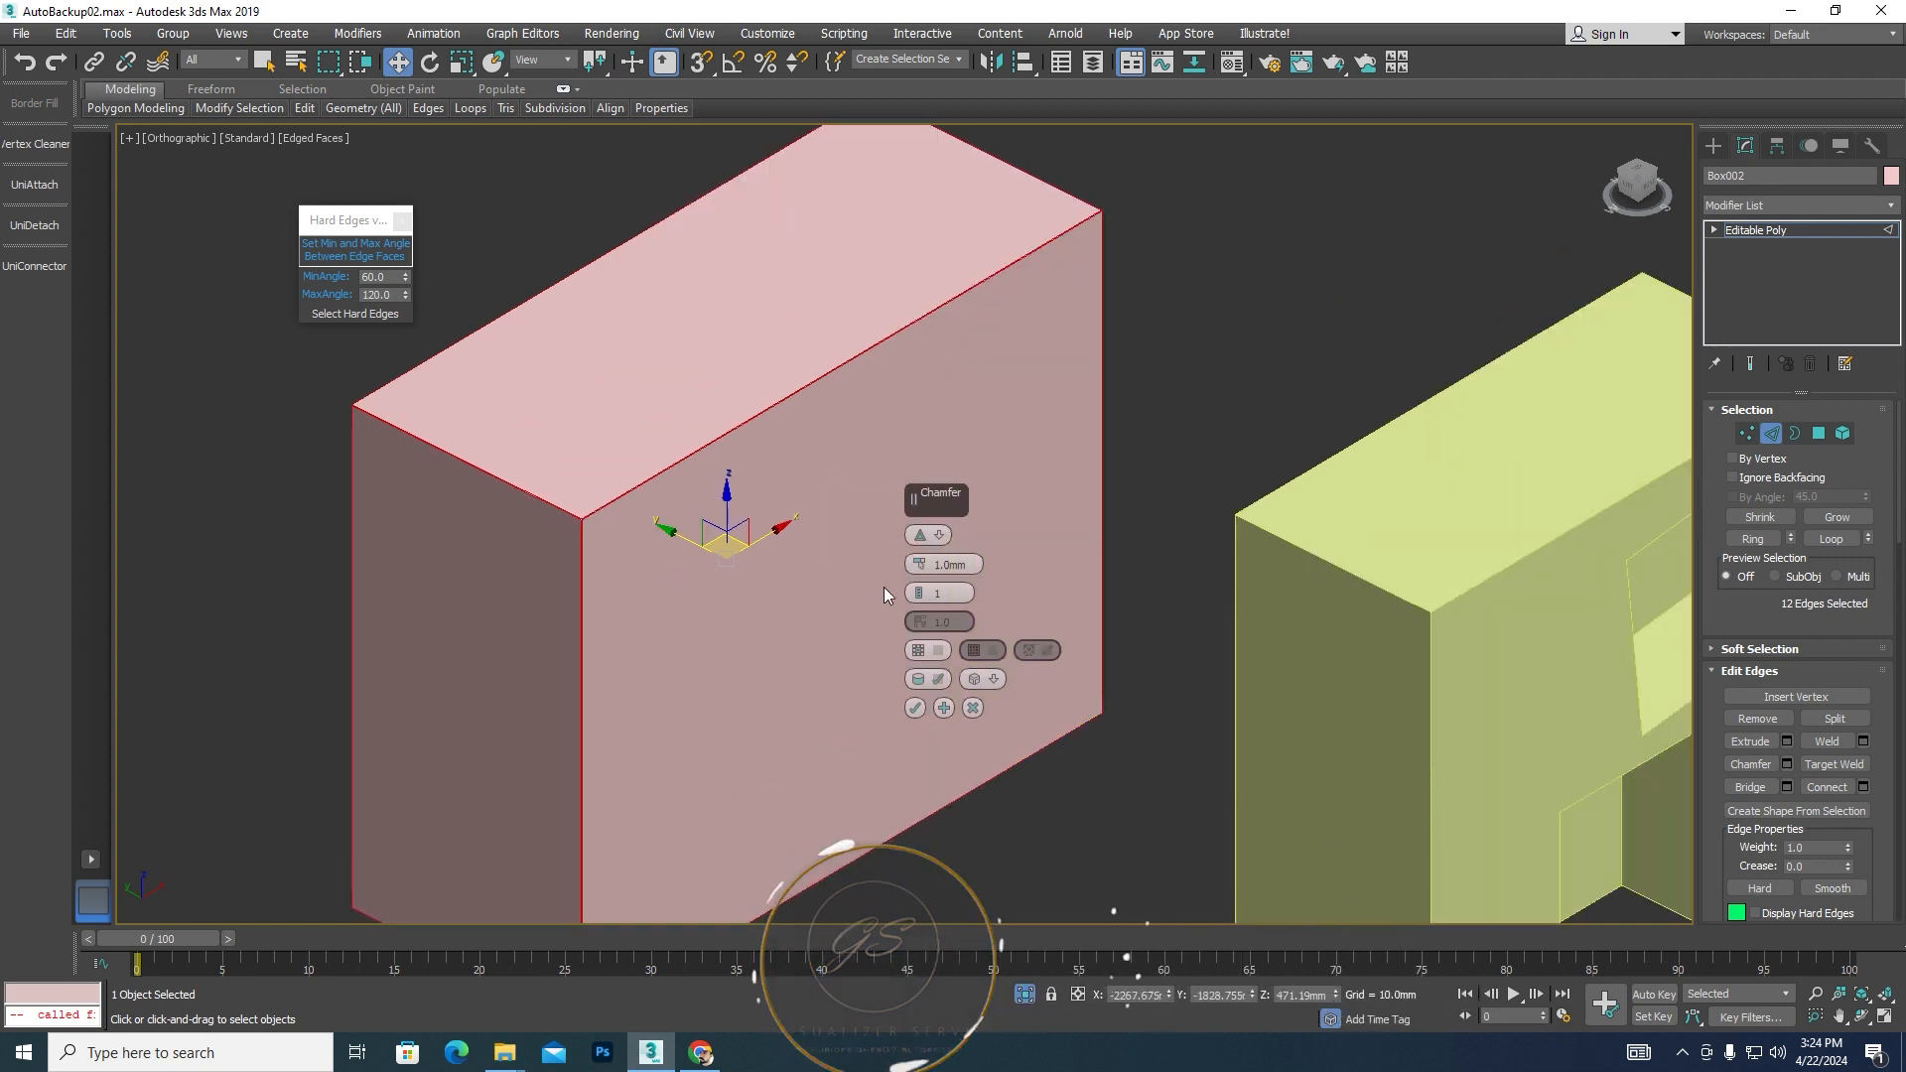
mouse_move(915, 564)
left_mouse_down()
mouse_move(915, 536)
mouse_move(915, 563)
left_mouse_up()
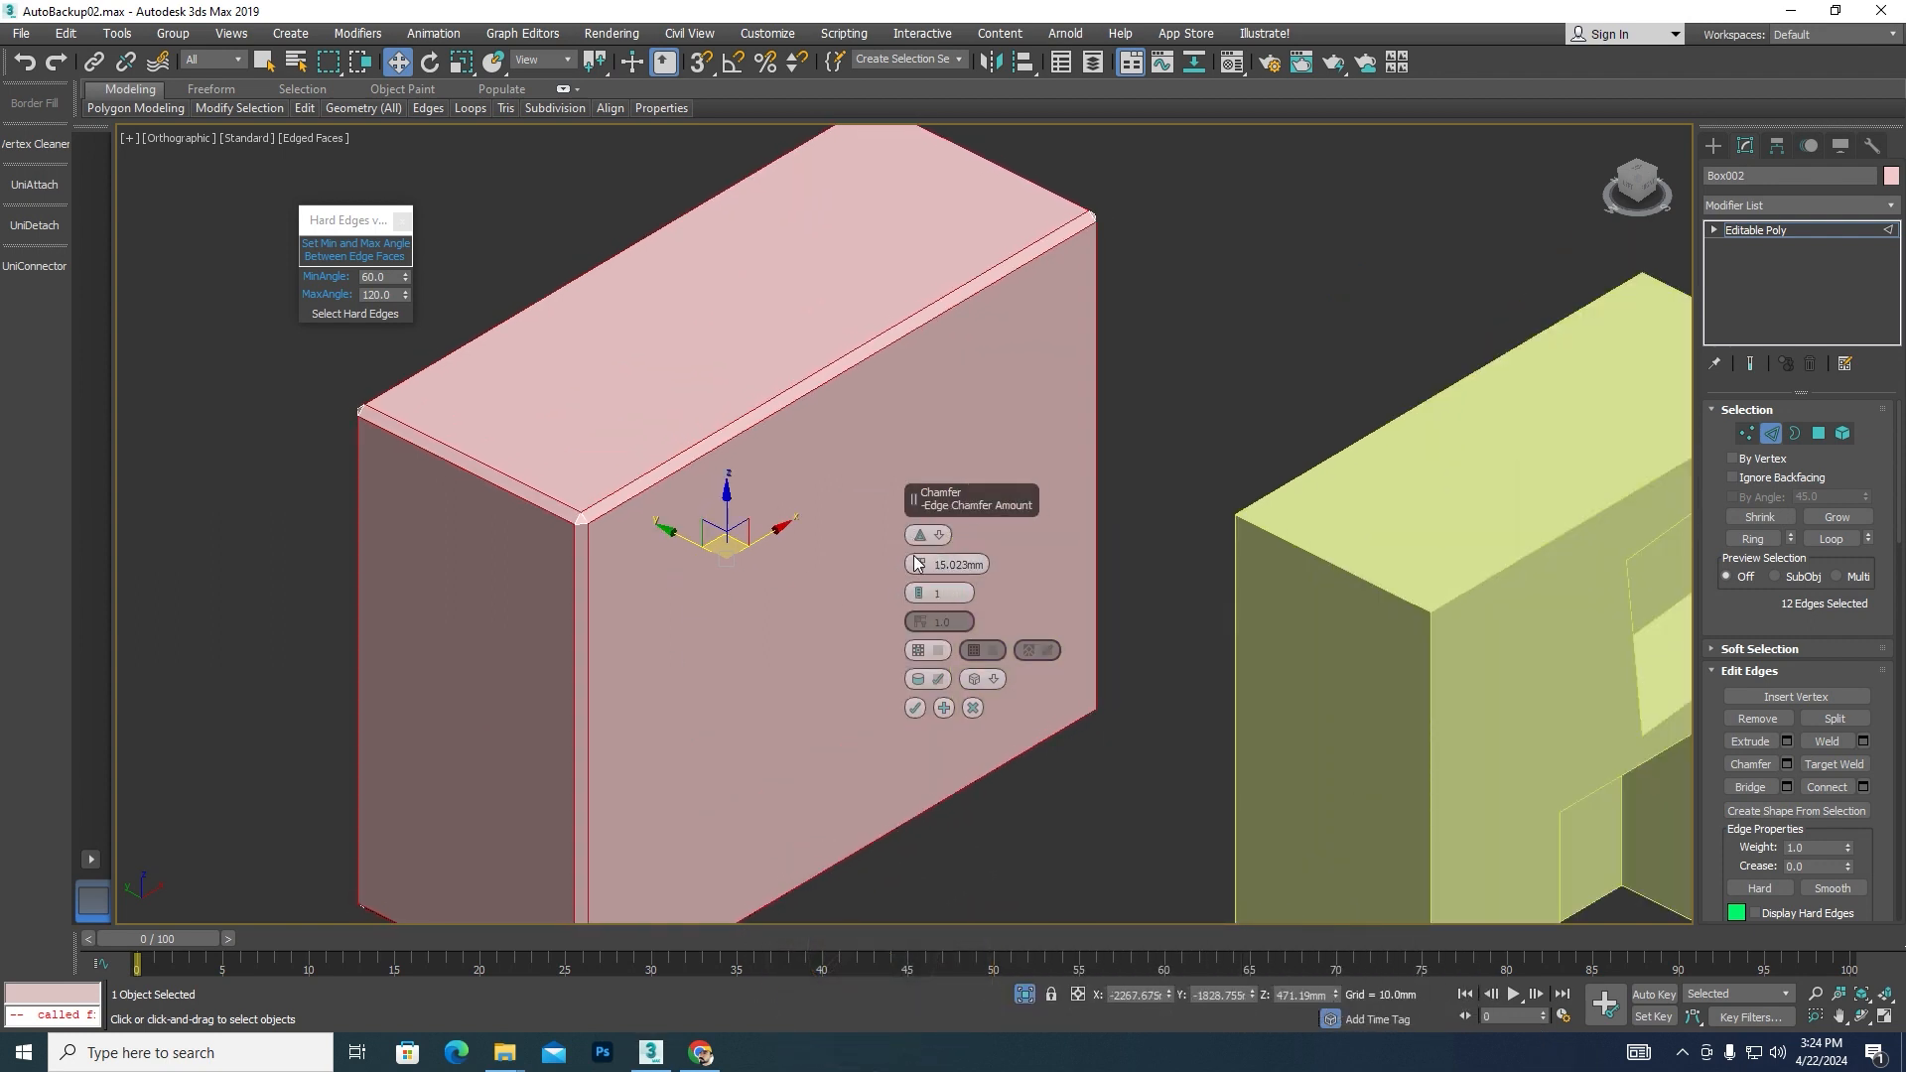
left_click(914, 708)
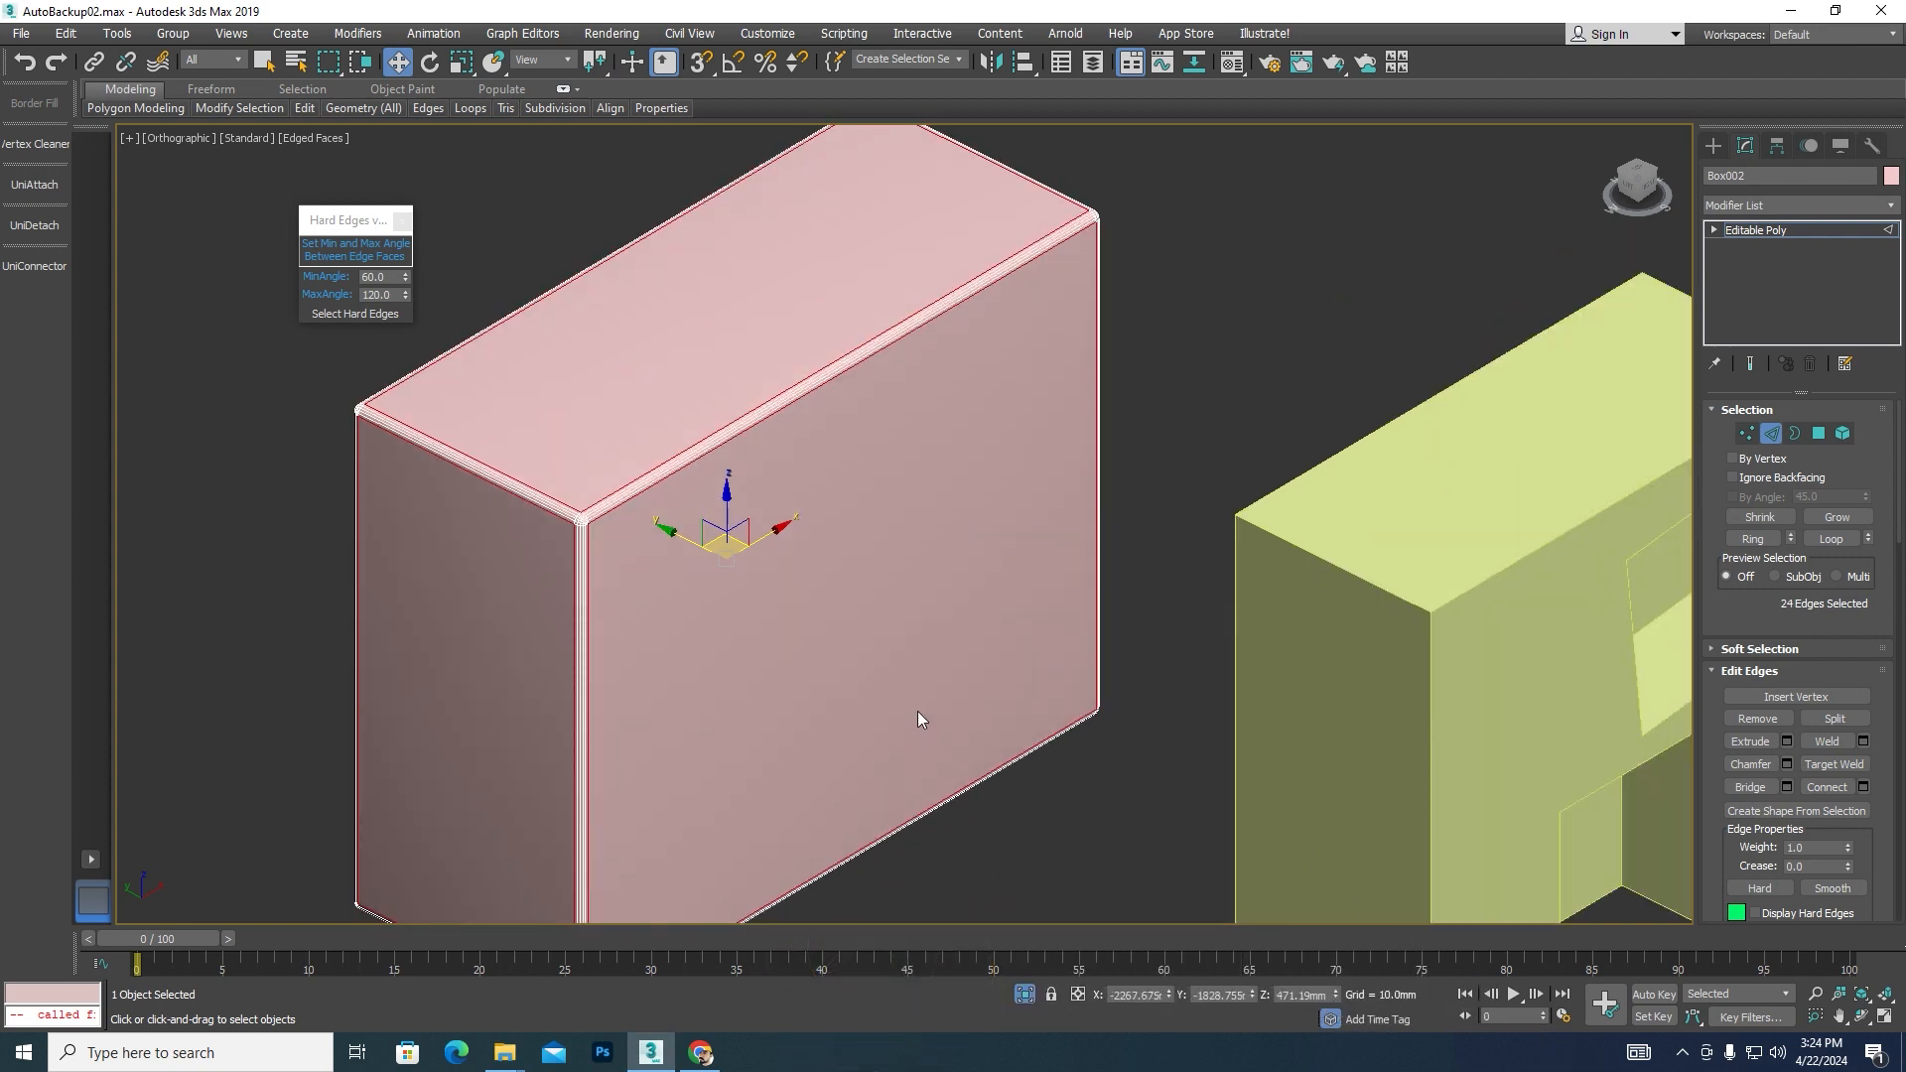
scroll(857, 411, "down", 5)
left_click(1773, 435)
left_click(1323, 685)
Select all hard edges of the notched green box with the Hard Edges script and open the chamfer settings for them.
scroll(956, 469, "up", 4)
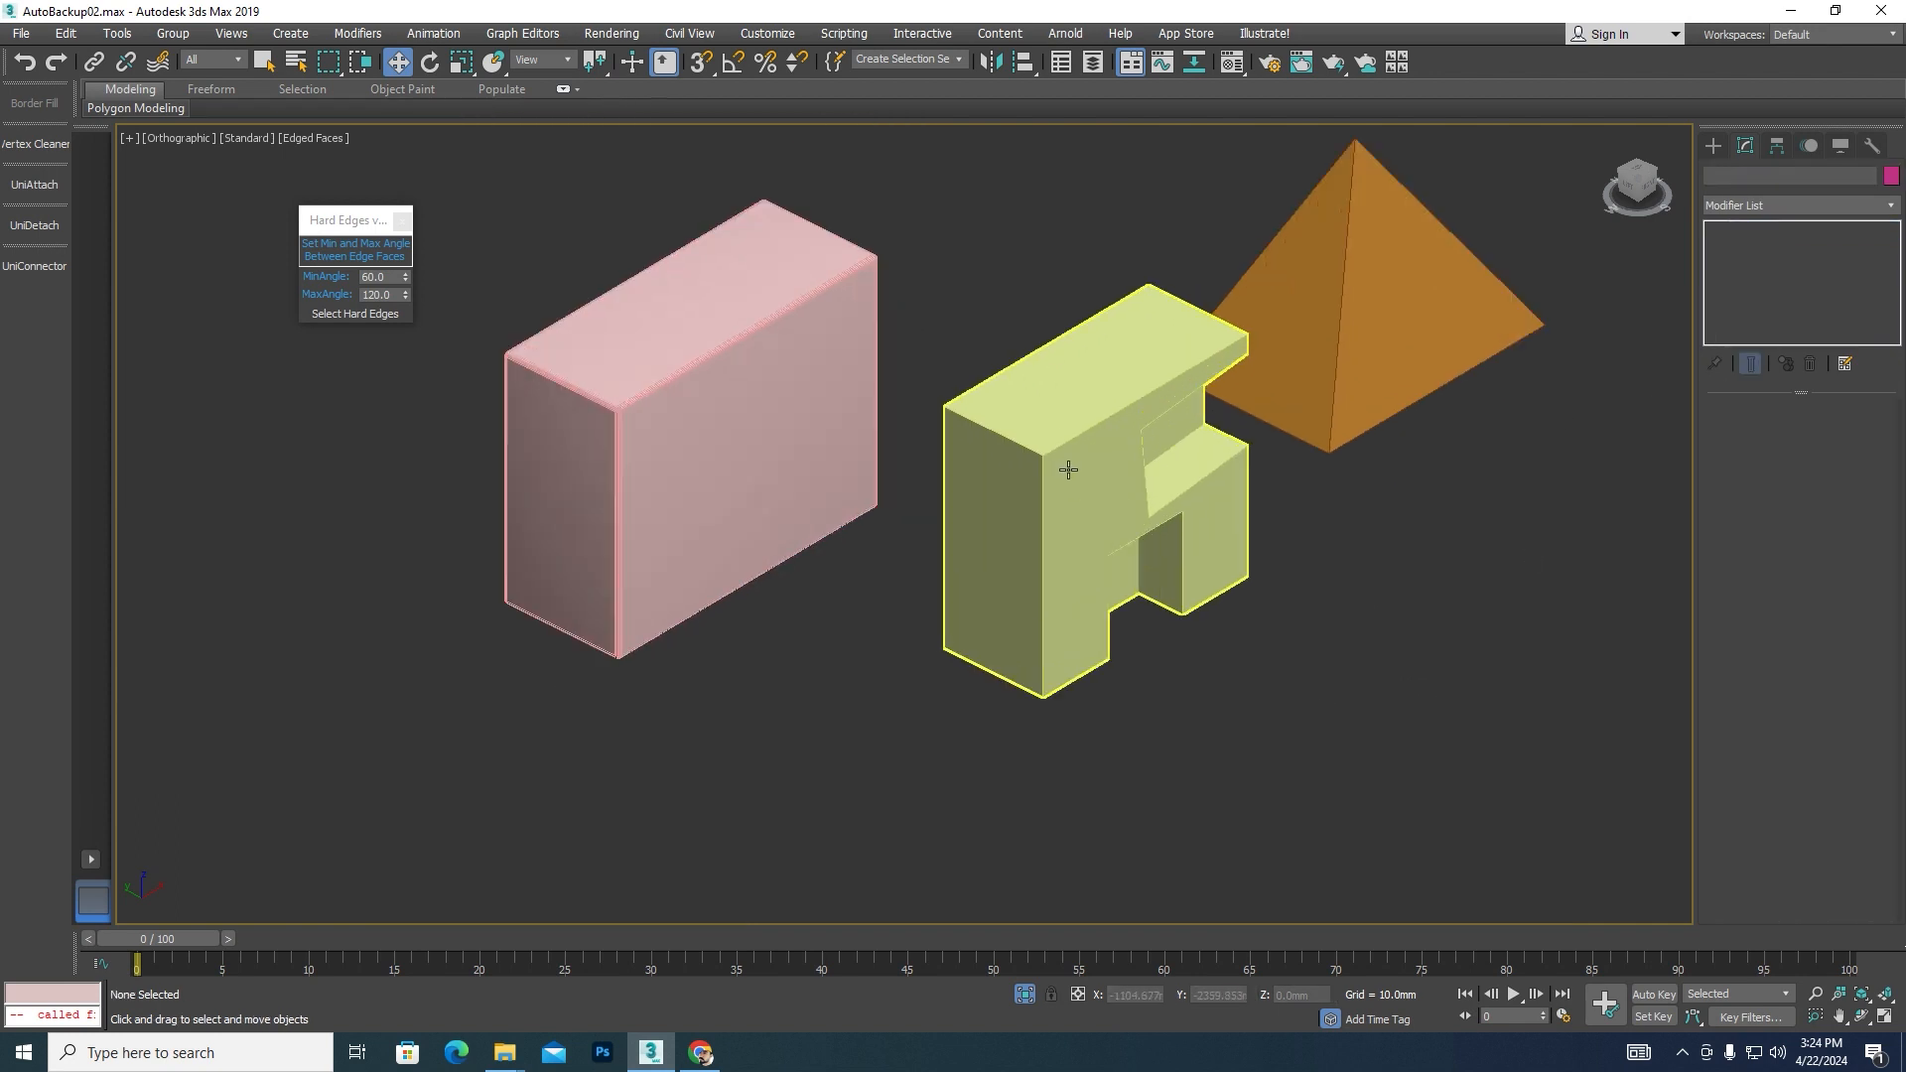
left_click(1100, 425)
left_click(1772, 434)
left_click(355, 314)
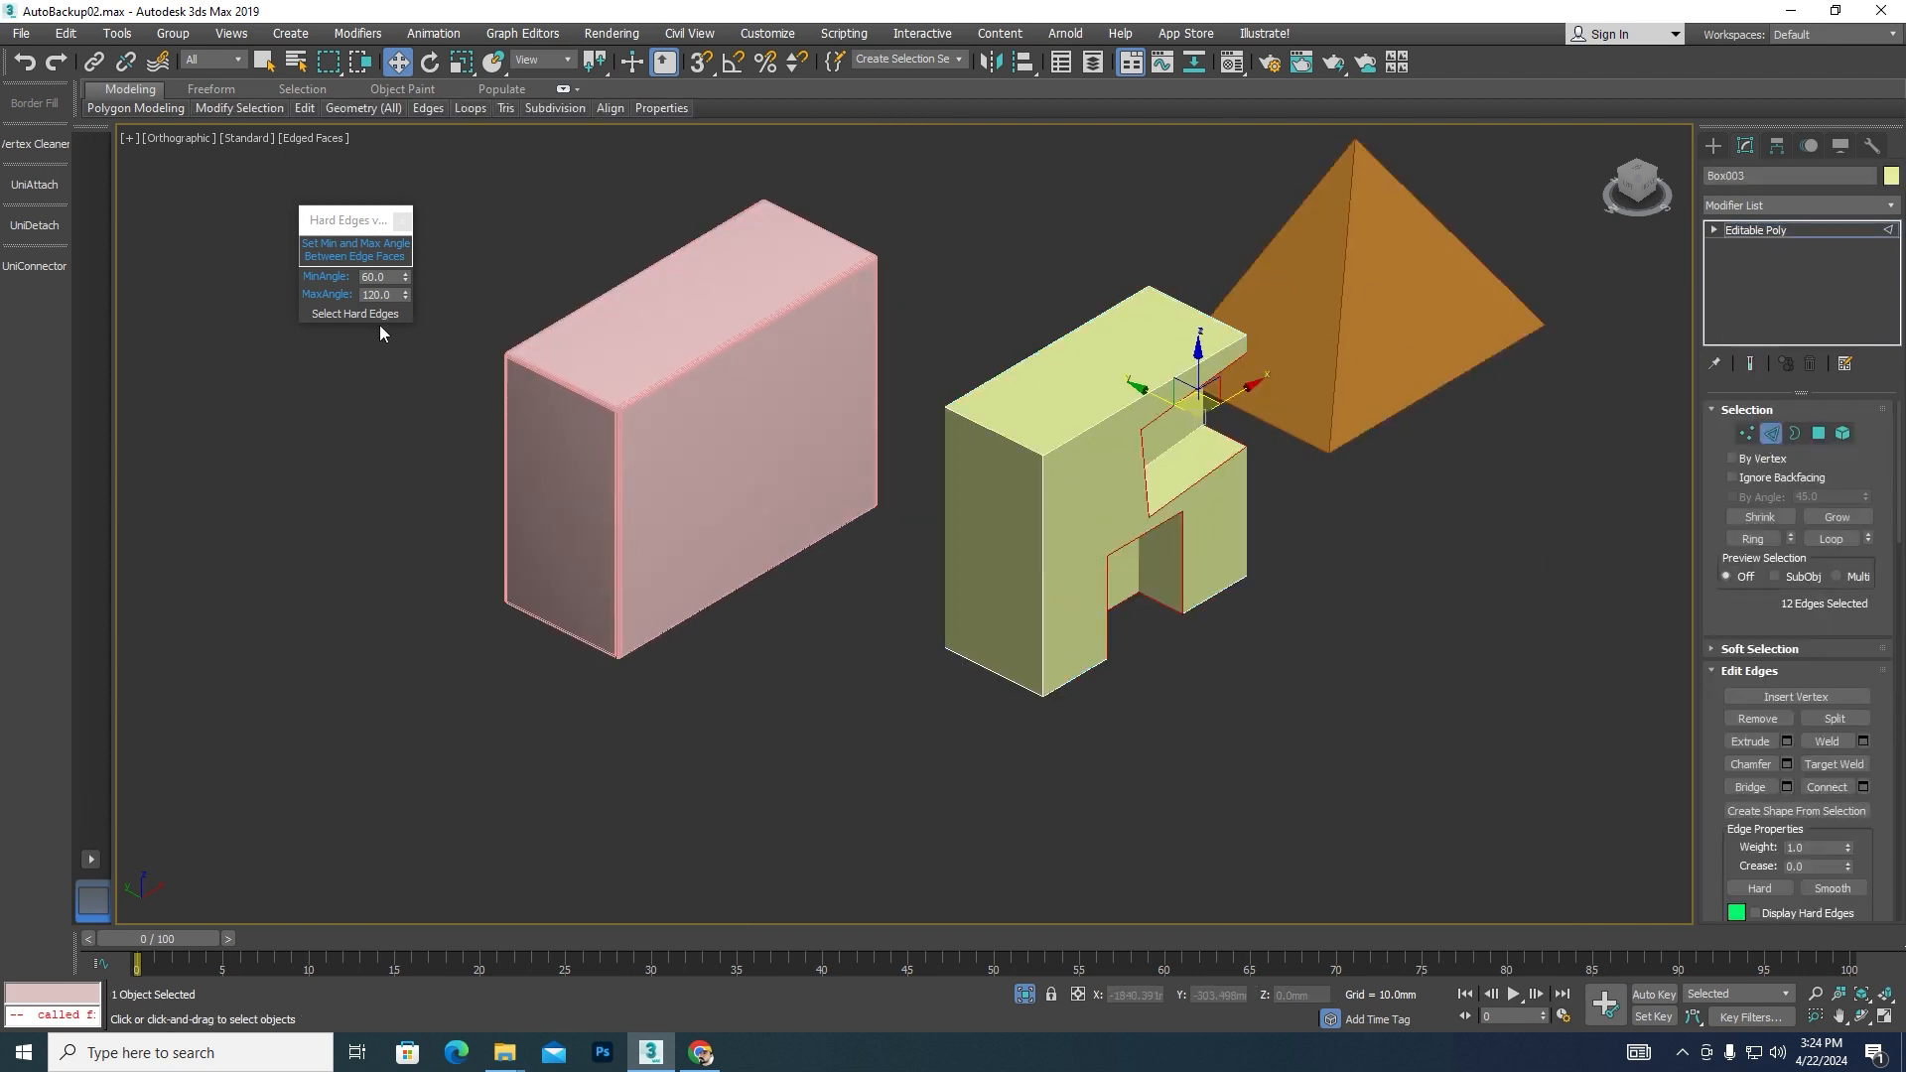
left_click(349, 313)
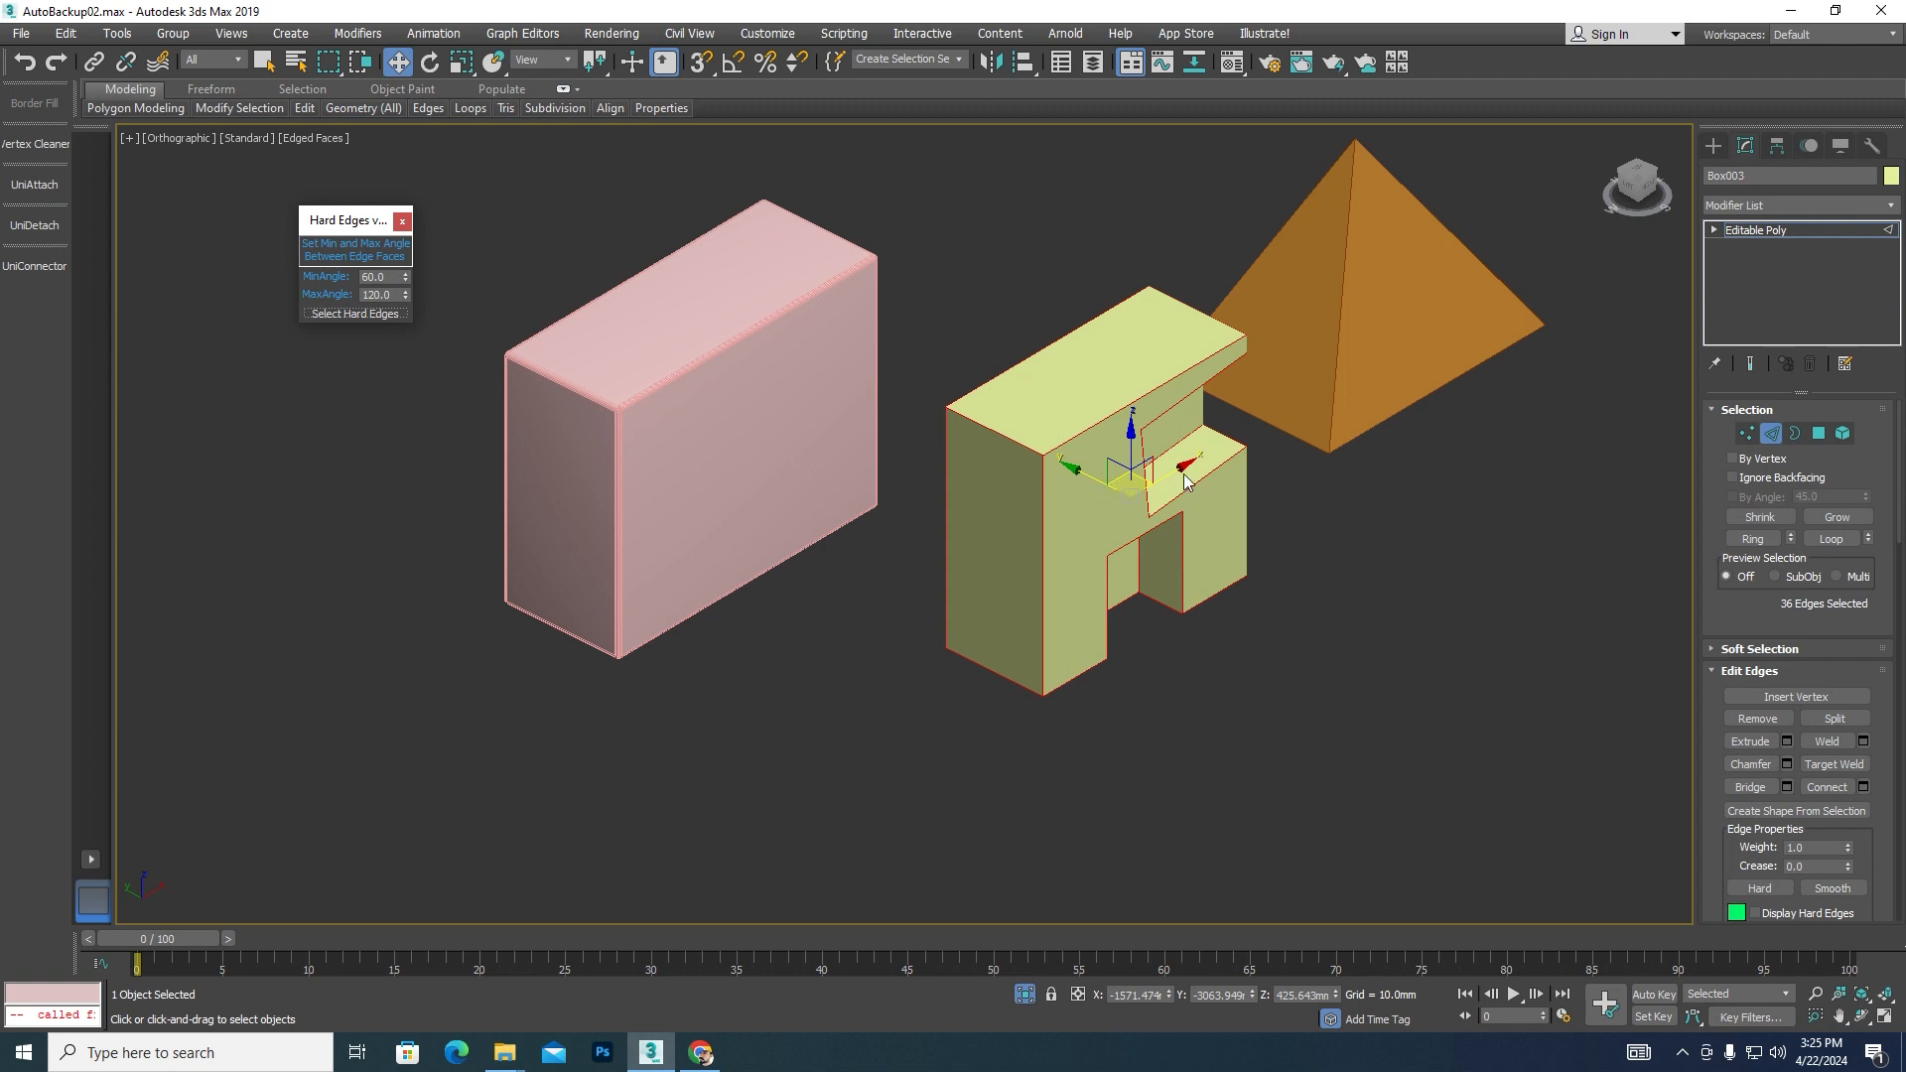
mouse_move(1301, 641)
middle_mouse_down("alt")
mouse_move(1205, 455)
mouse_move(1271, 659)
middle_mouse_up("alt")
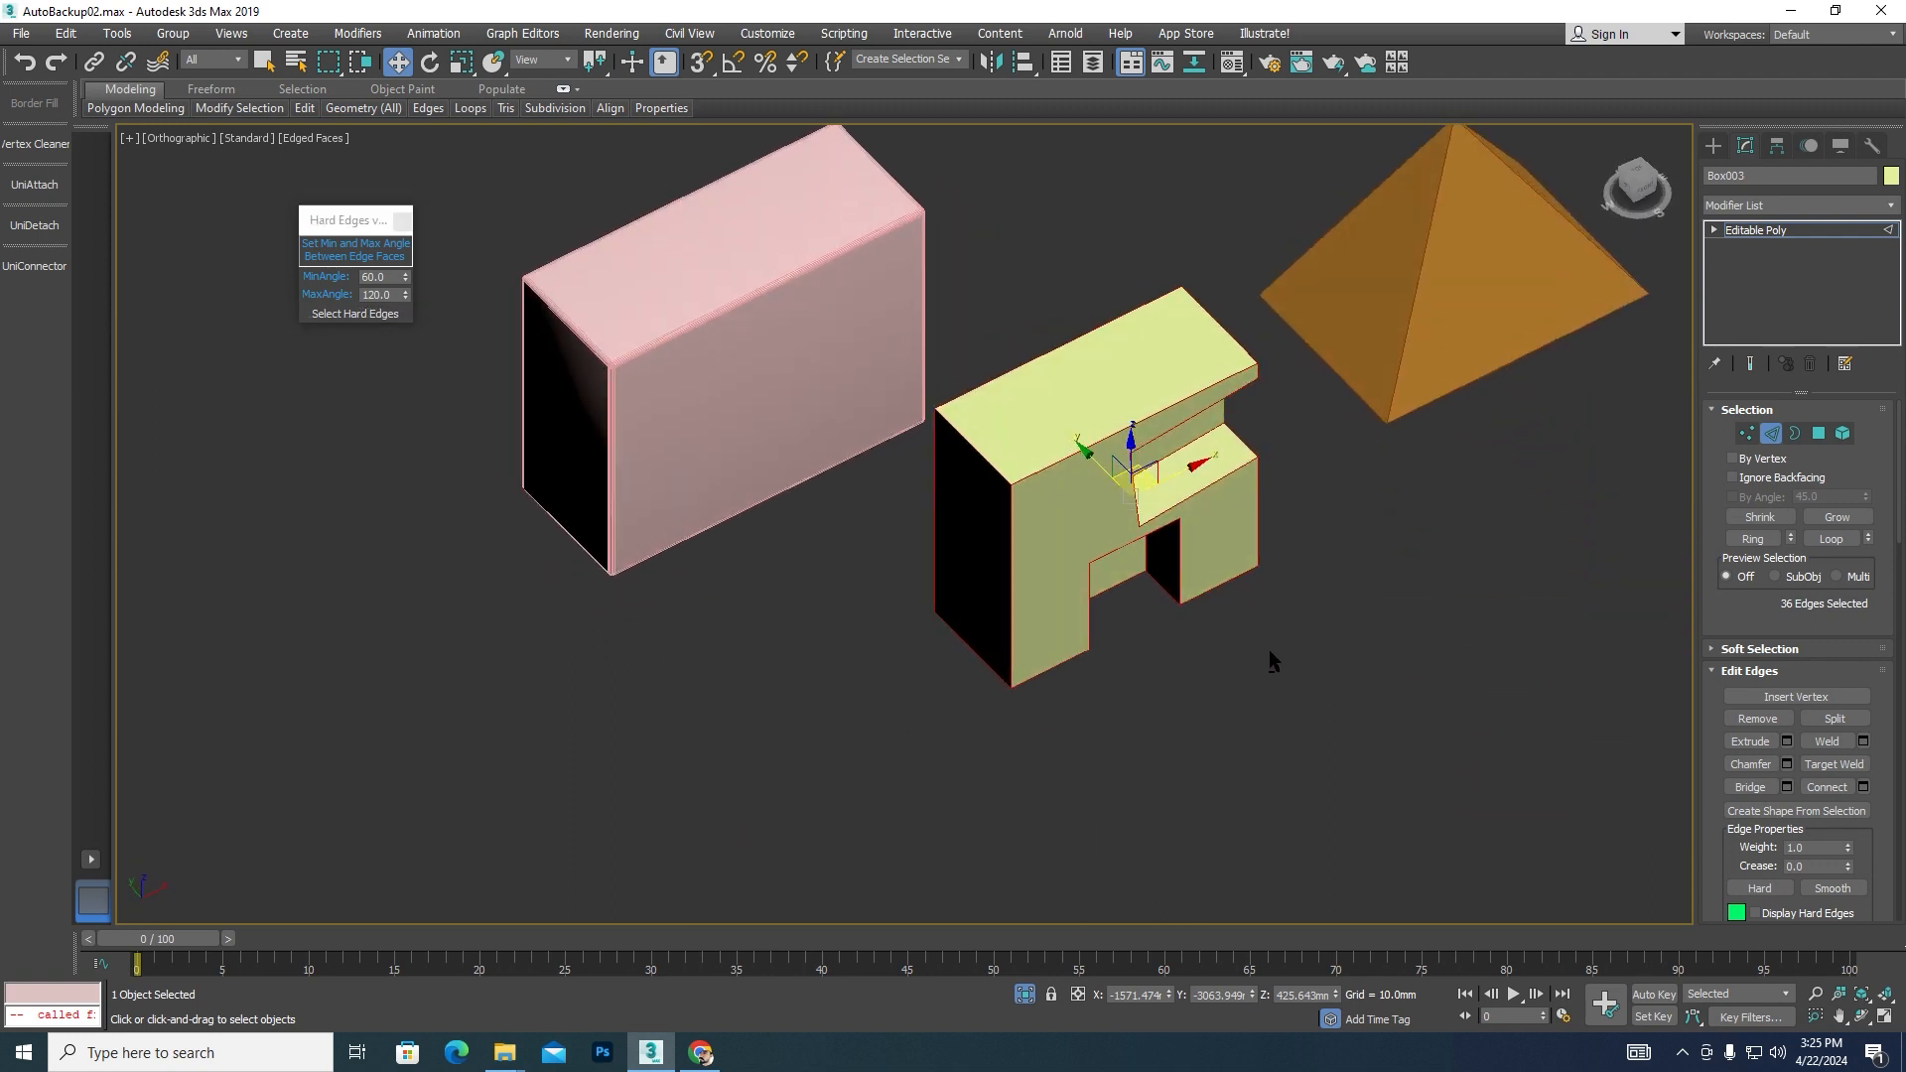
left_click(1786, 765)
scroll(1150, 529, "up", 3)
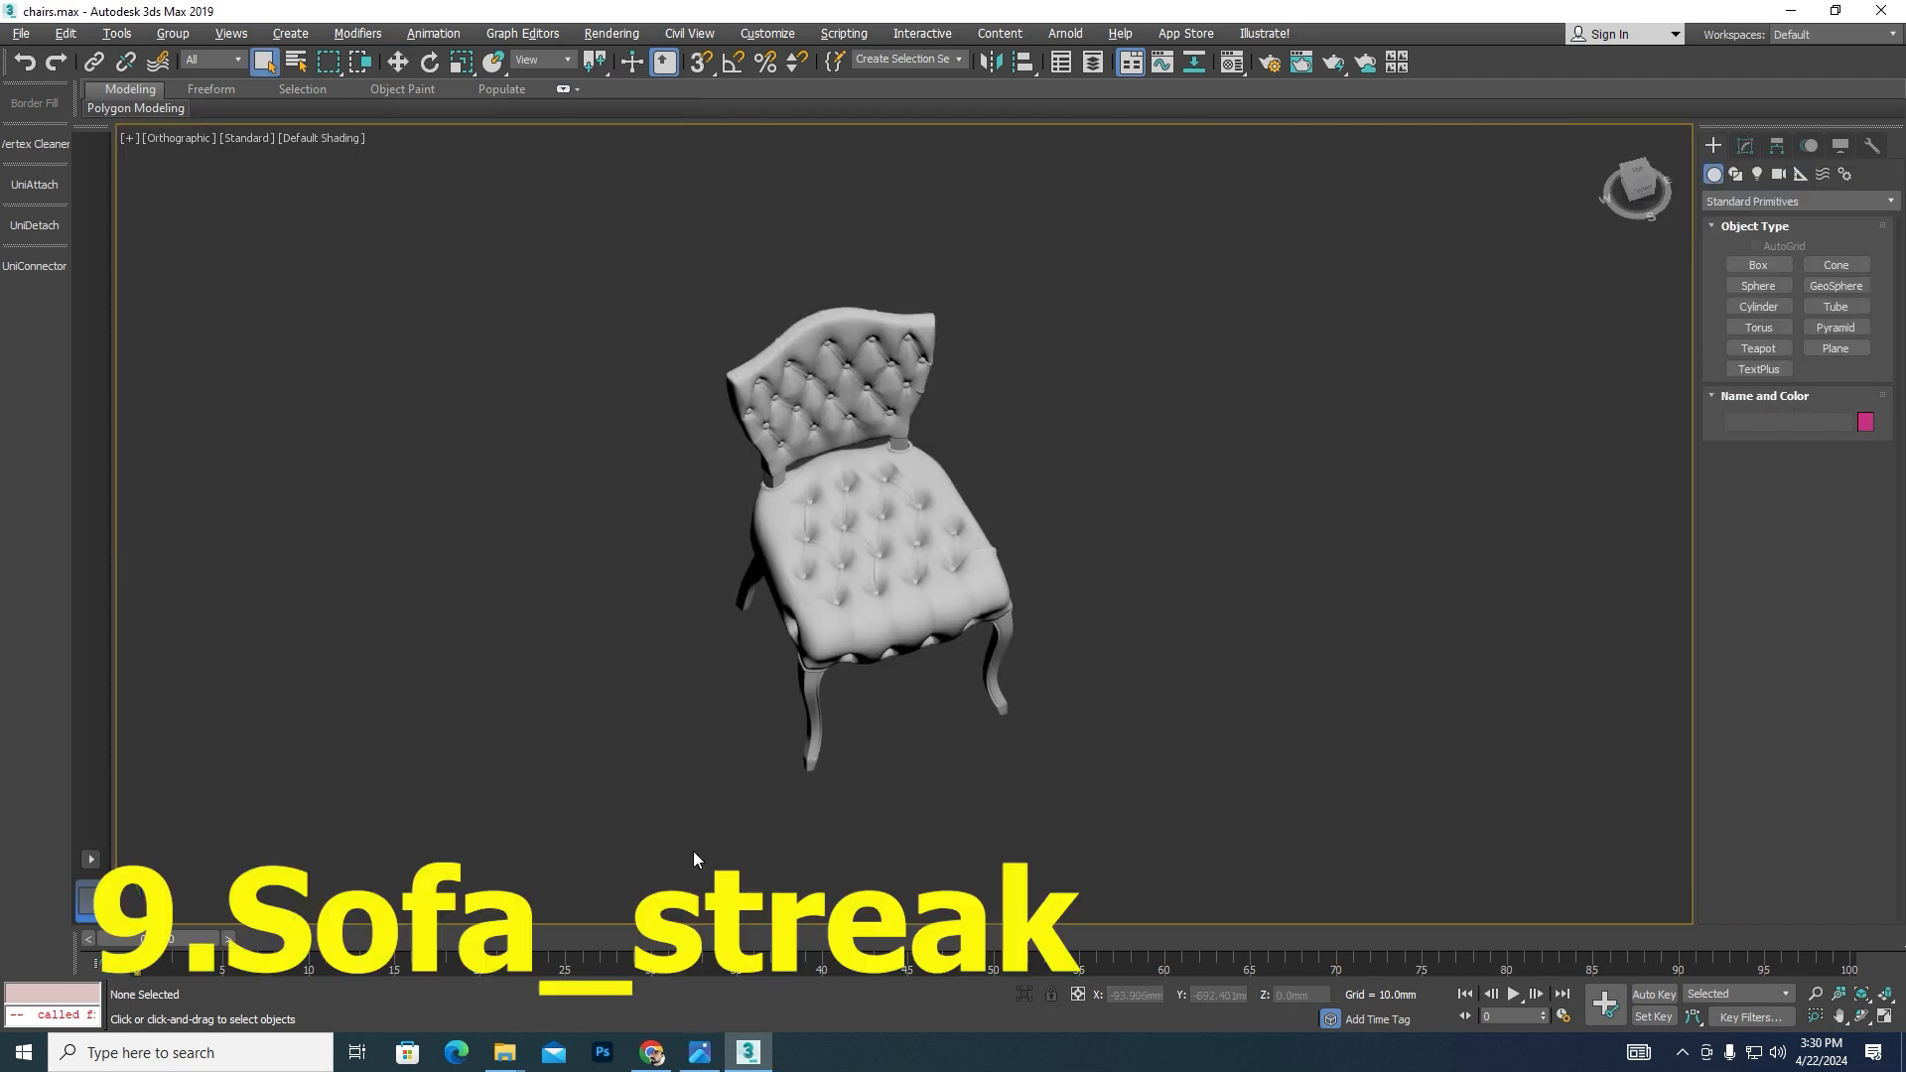
View the Sofa_streak files in the Modeling Scripts folder and the reference photo of the tufted sofa, then return to 3ds Max.
mouse_move(523, 1051)
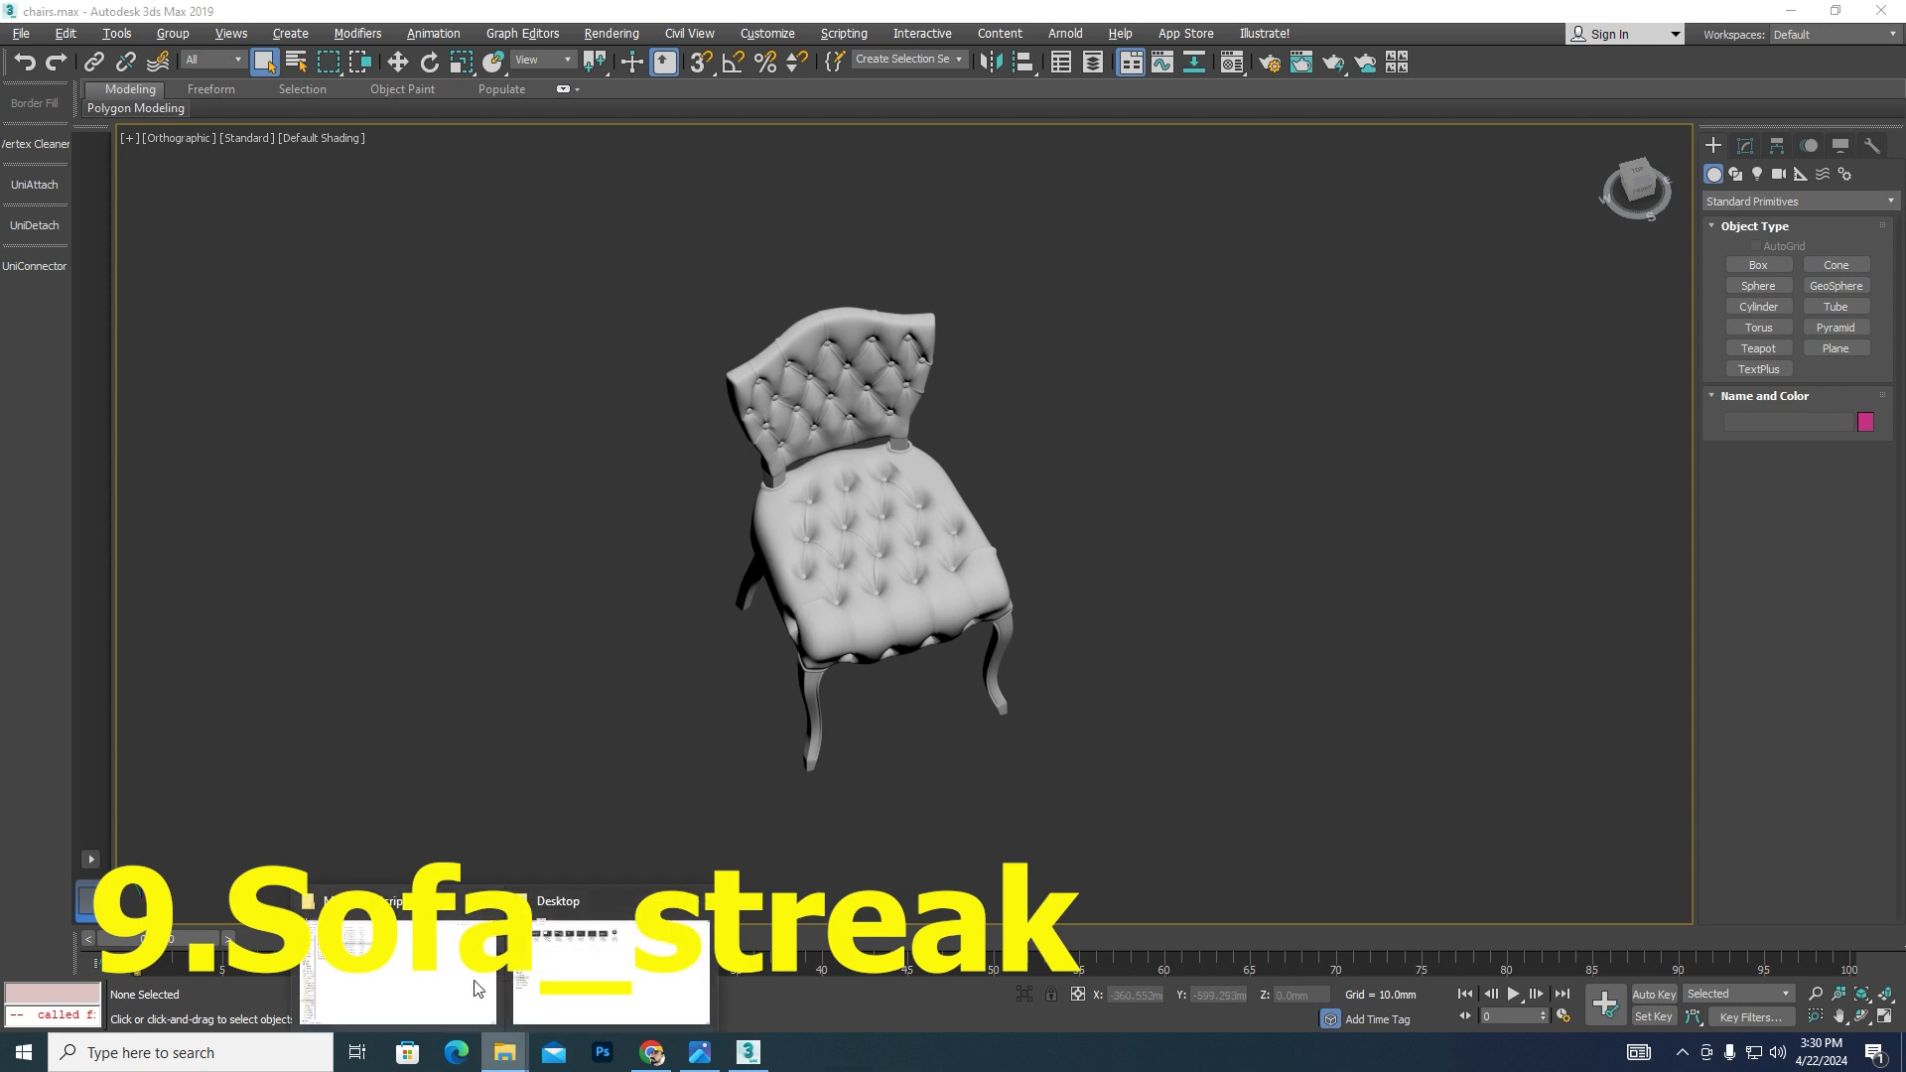
left_click(470, 917)
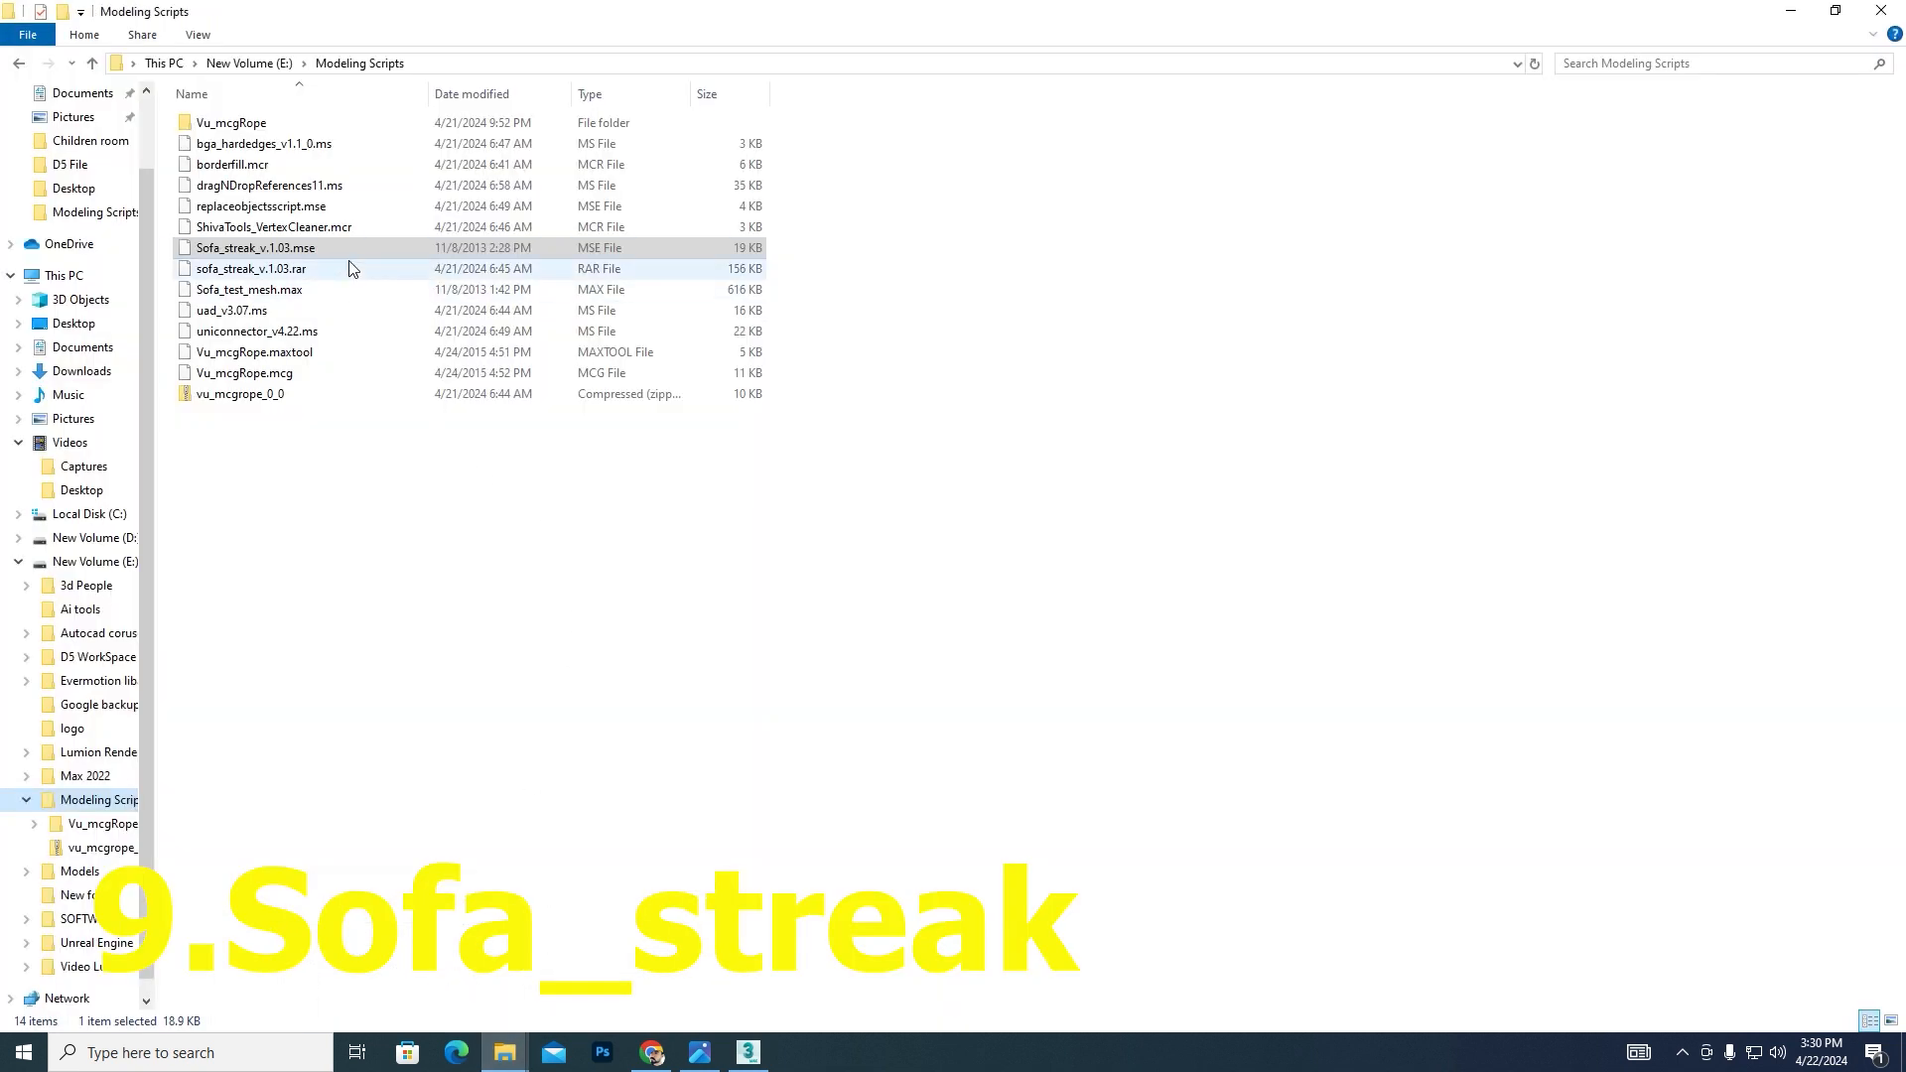
left_click(700, 1053)
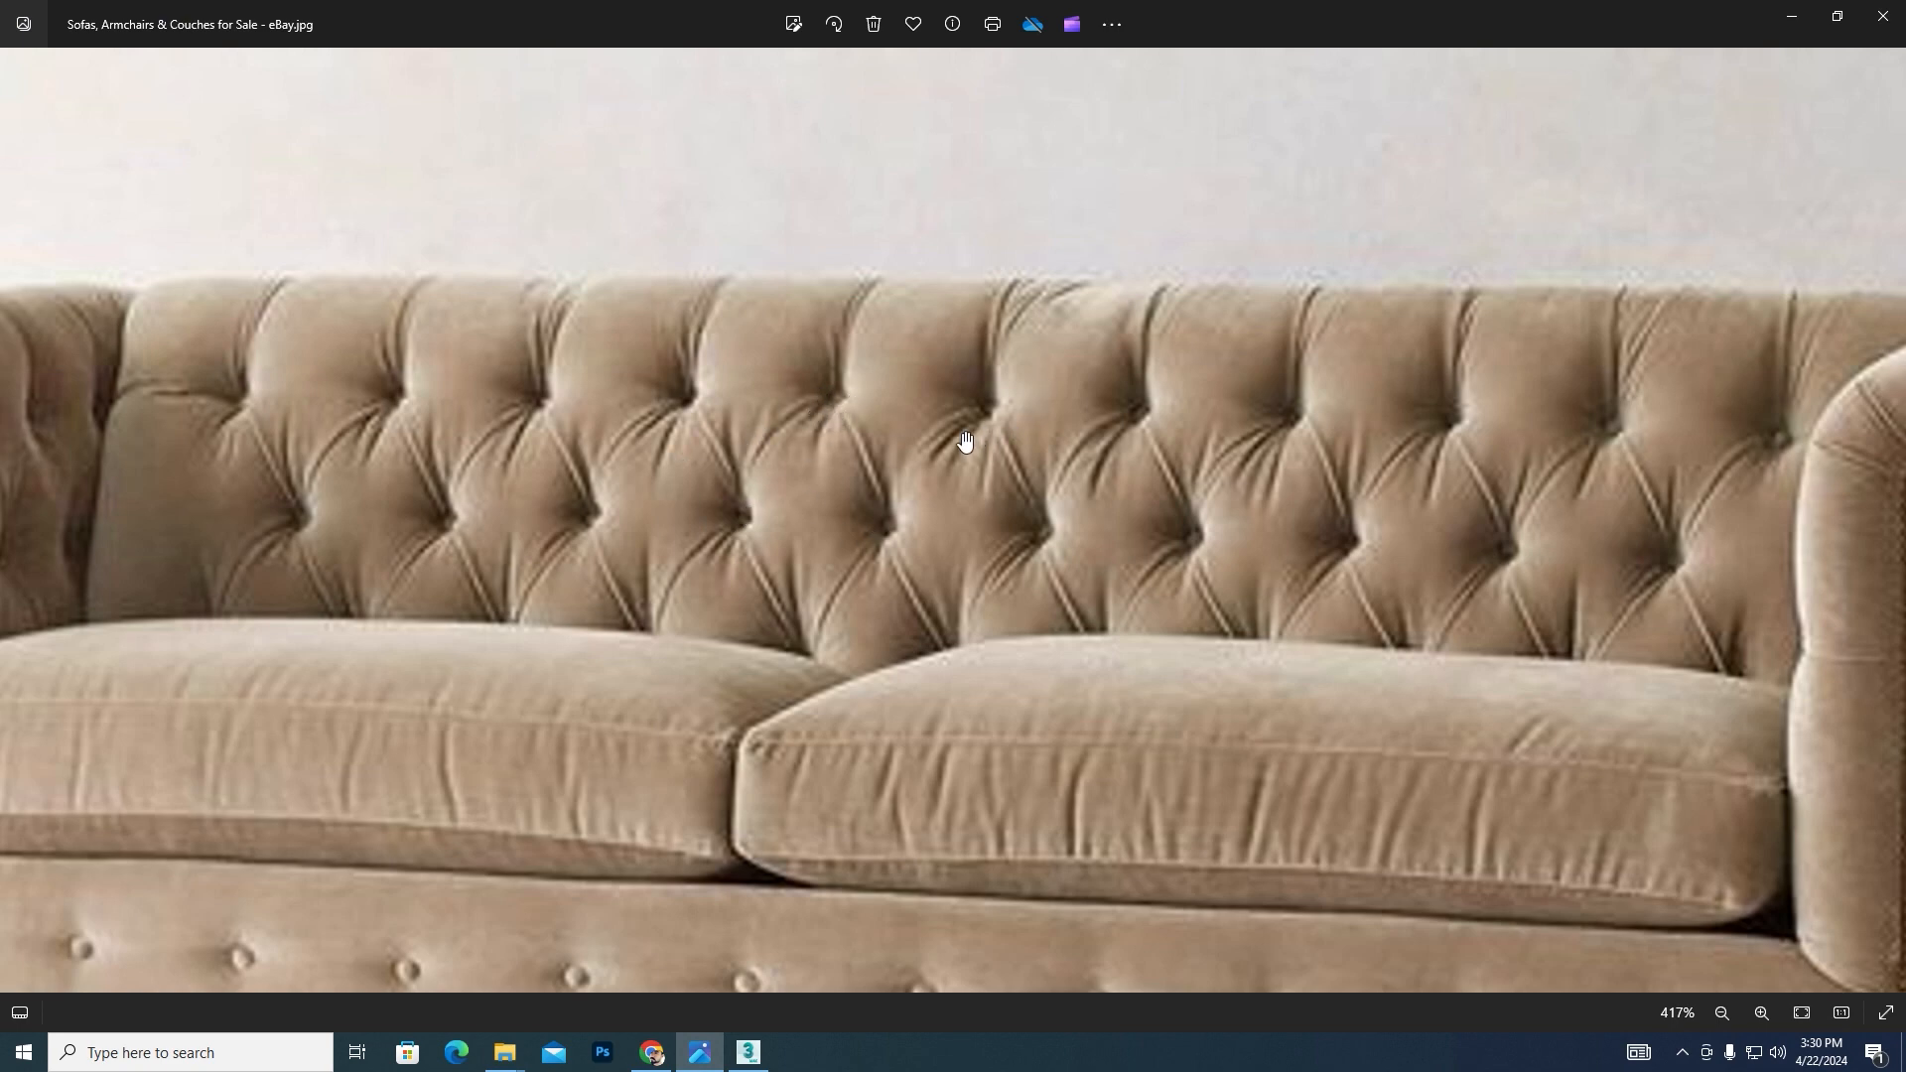
left_click(749, 1052)
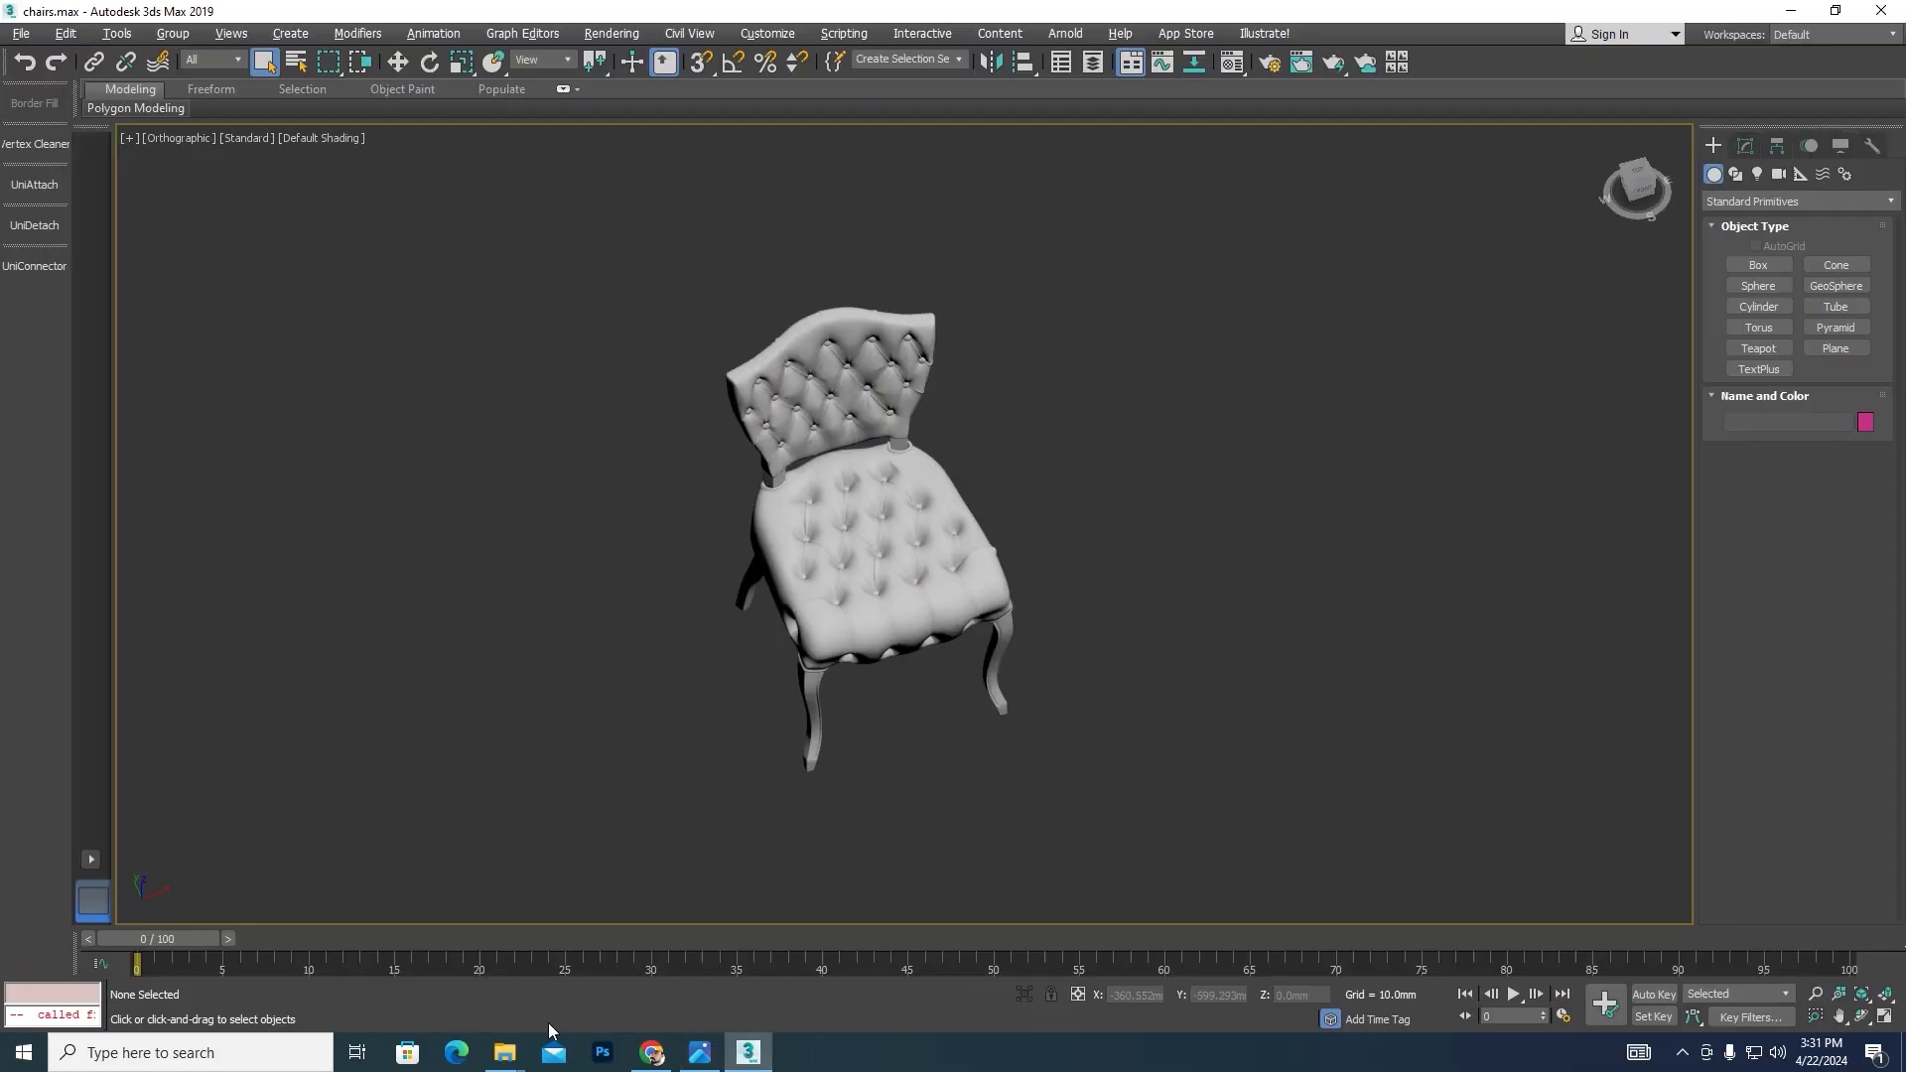
Run Sofa_streak_v.1.03.mse from the Modeling Scripts folder in the viewport and place its Sofa Streak window clear of the chair.
mouse_move(516, 1059)
left_click(443, 978)
mouse_move(260, 248)
left_mouse_down()
mouse_move(613, 315)
mouse_move(724, 783)
mouse_move(748, 1062)
mouse_move(598, 724)
mouse_move(446, 529)
left_mouse_up()
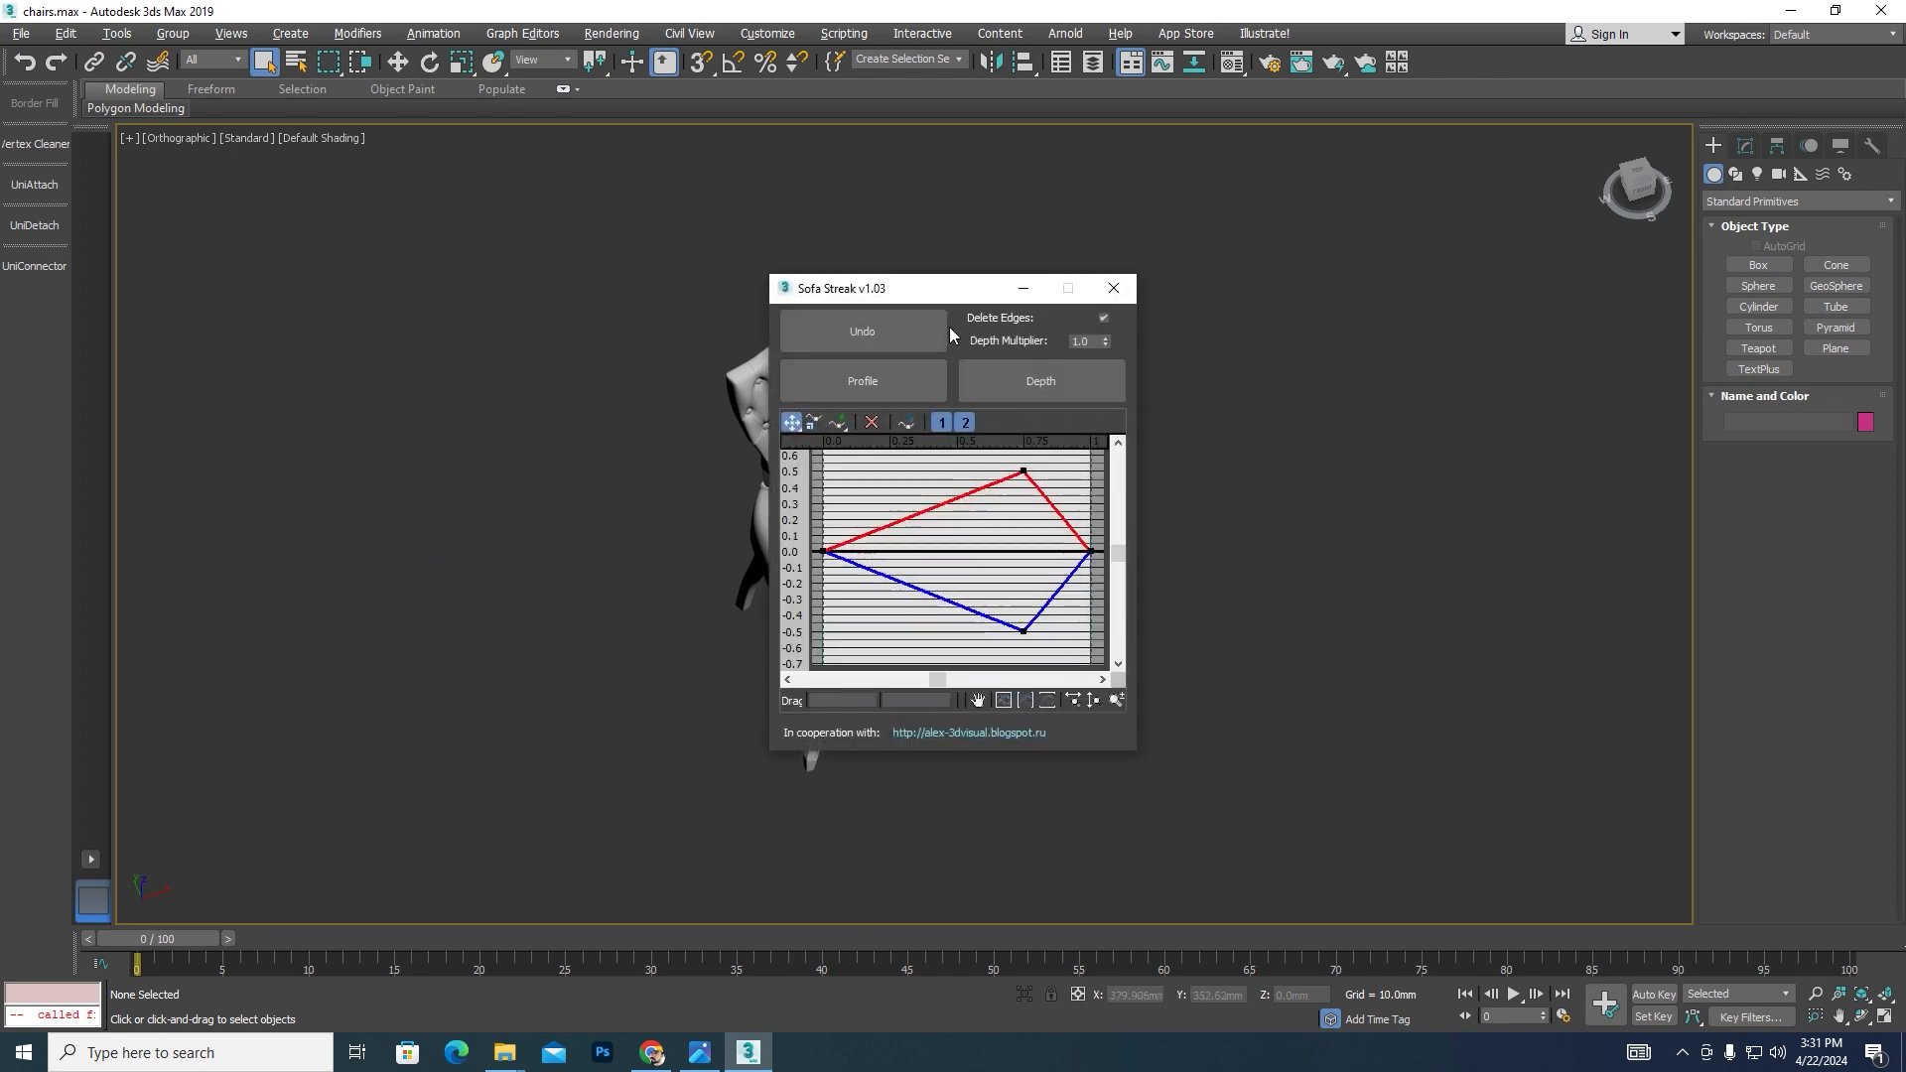
left_click_drag(822, 295, 530, 266)
Isolate the chair's tufted backrest, view it from the front and turn on edged faces.
middle_click_drag(1213, 442, 1327, 427)
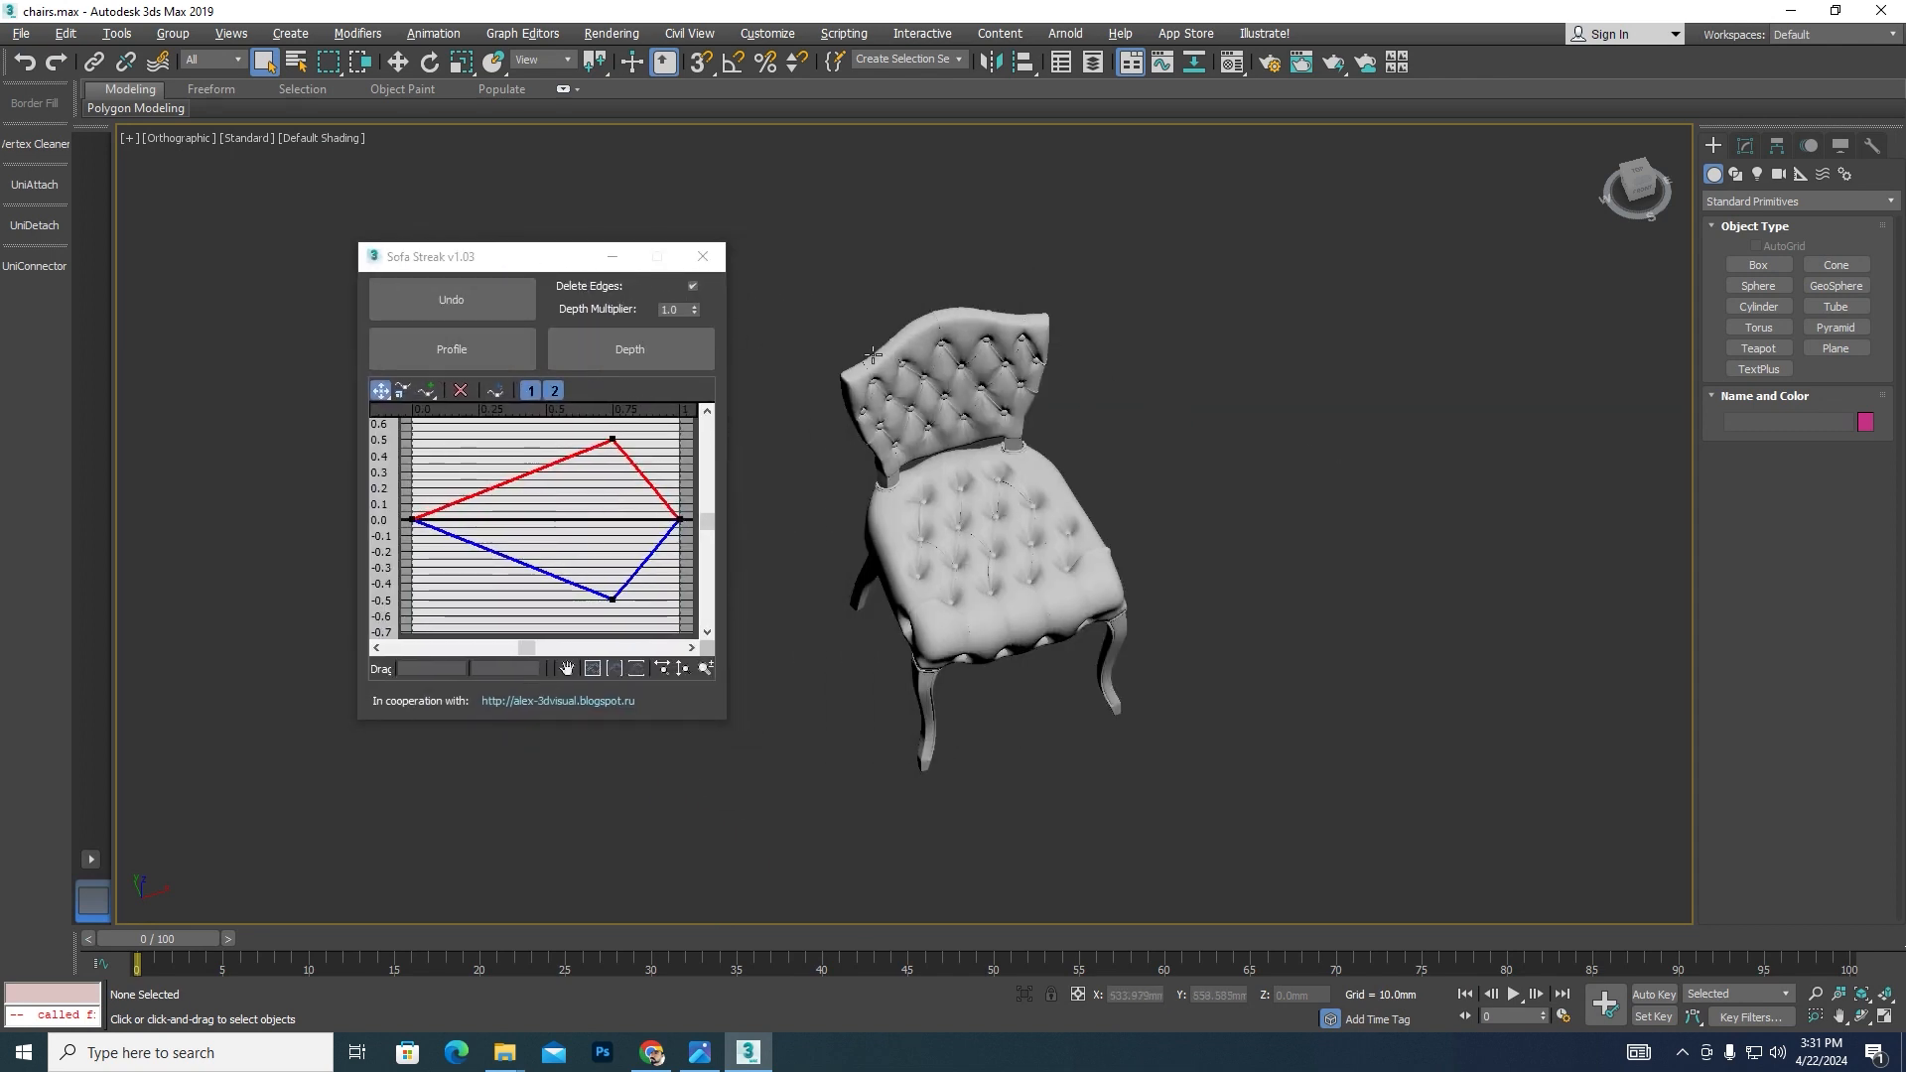
scroll(989, 372, "up", 4)
left_click(982, 378)
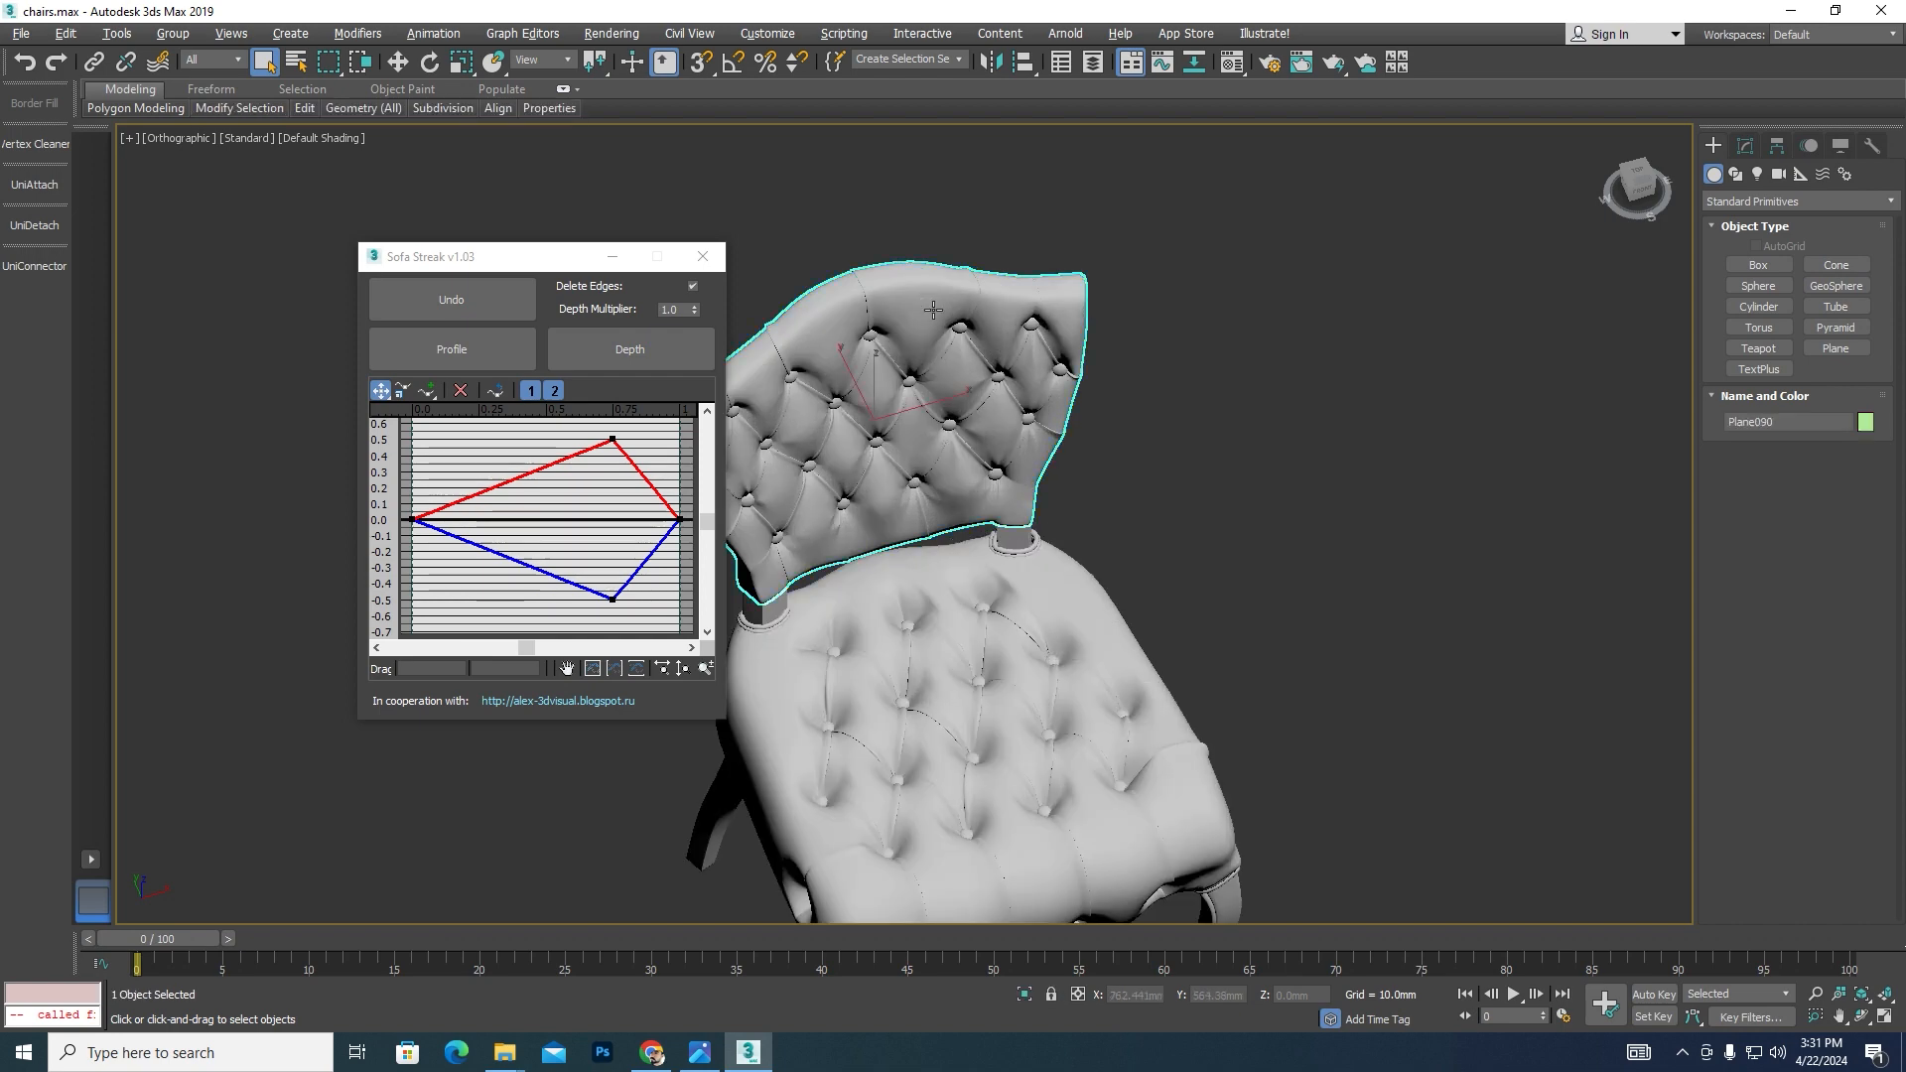
left_click(1024, 994)
middle_click_drag(1318, 715, 1366, 642, "alt")
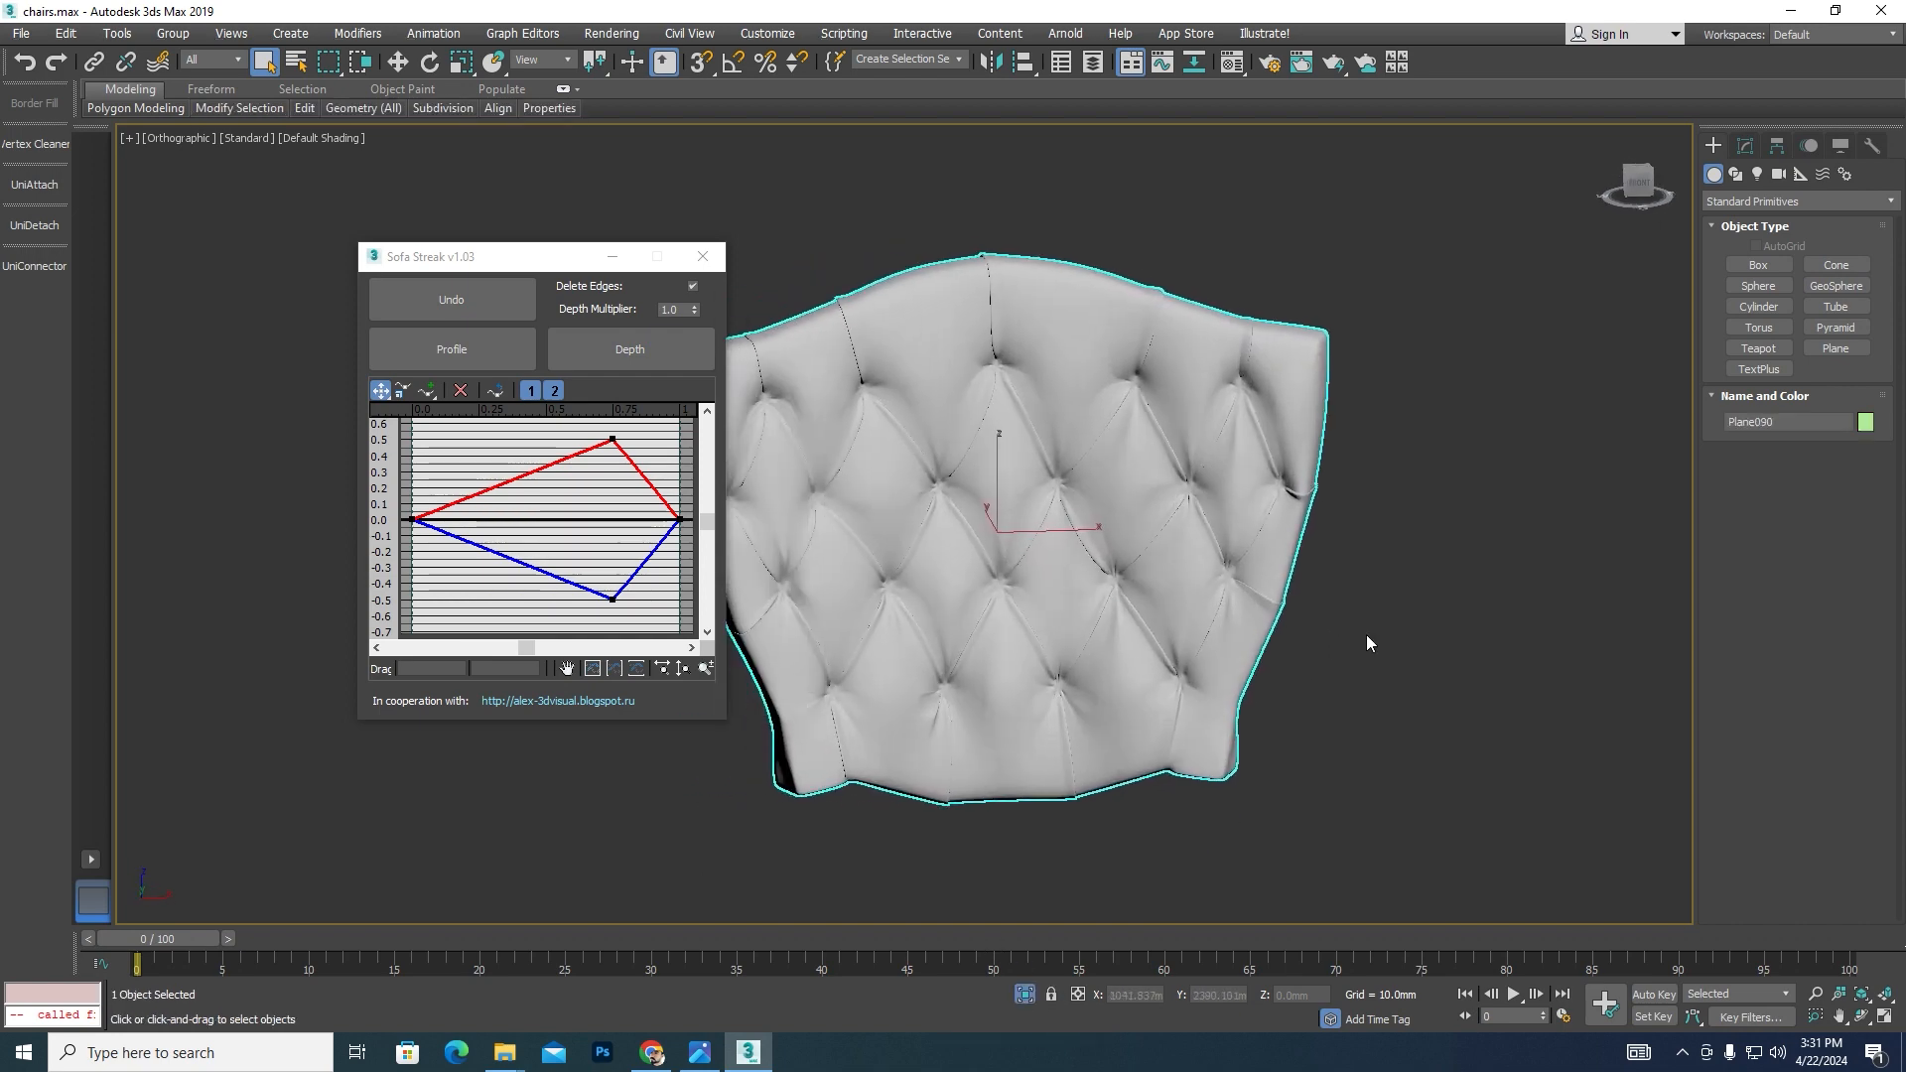
scroll(979, 404, "up", 6)
key("F4")
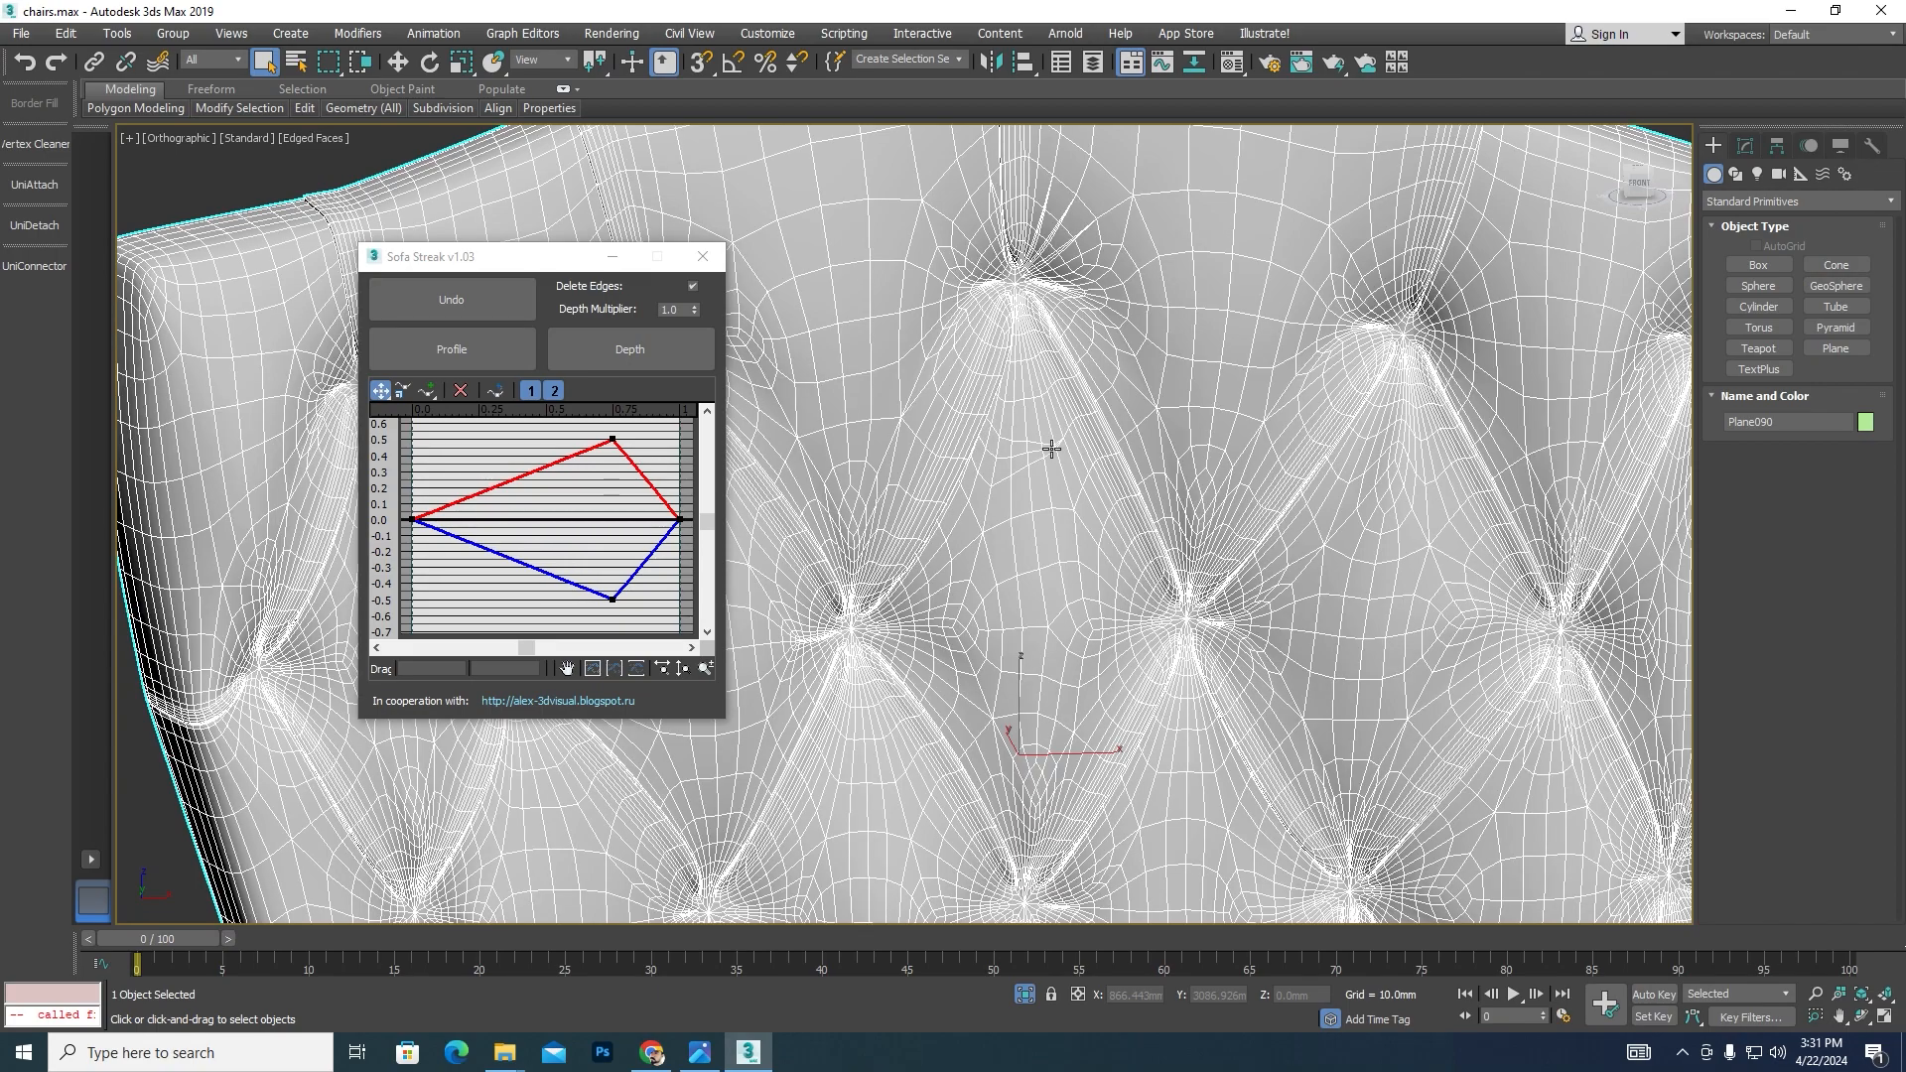
Select two neighbouring runs of edges fanning upward from the first upper button tuft of the backrest.
scroll(1053, 445, "down", 6)
scroll(923, 347, "up", 5)
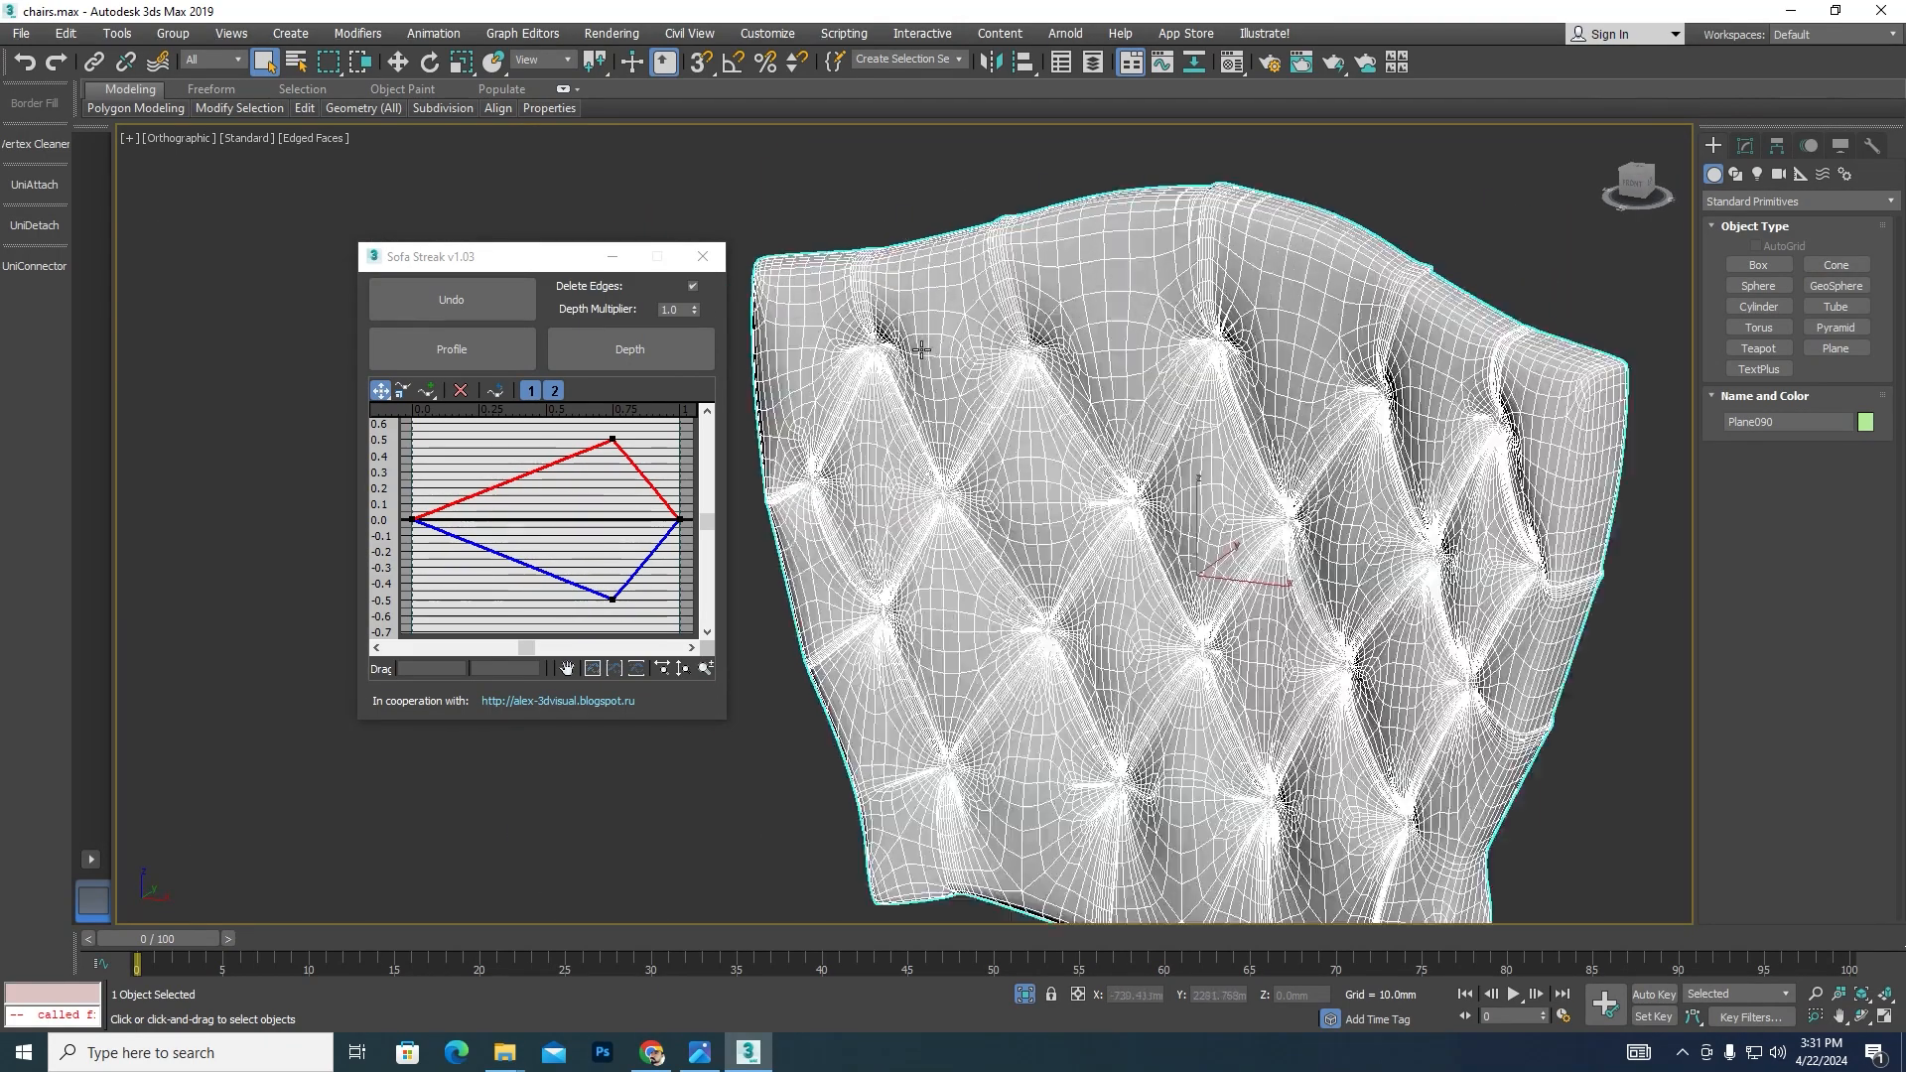
scroll(816, 274, "up", 5)
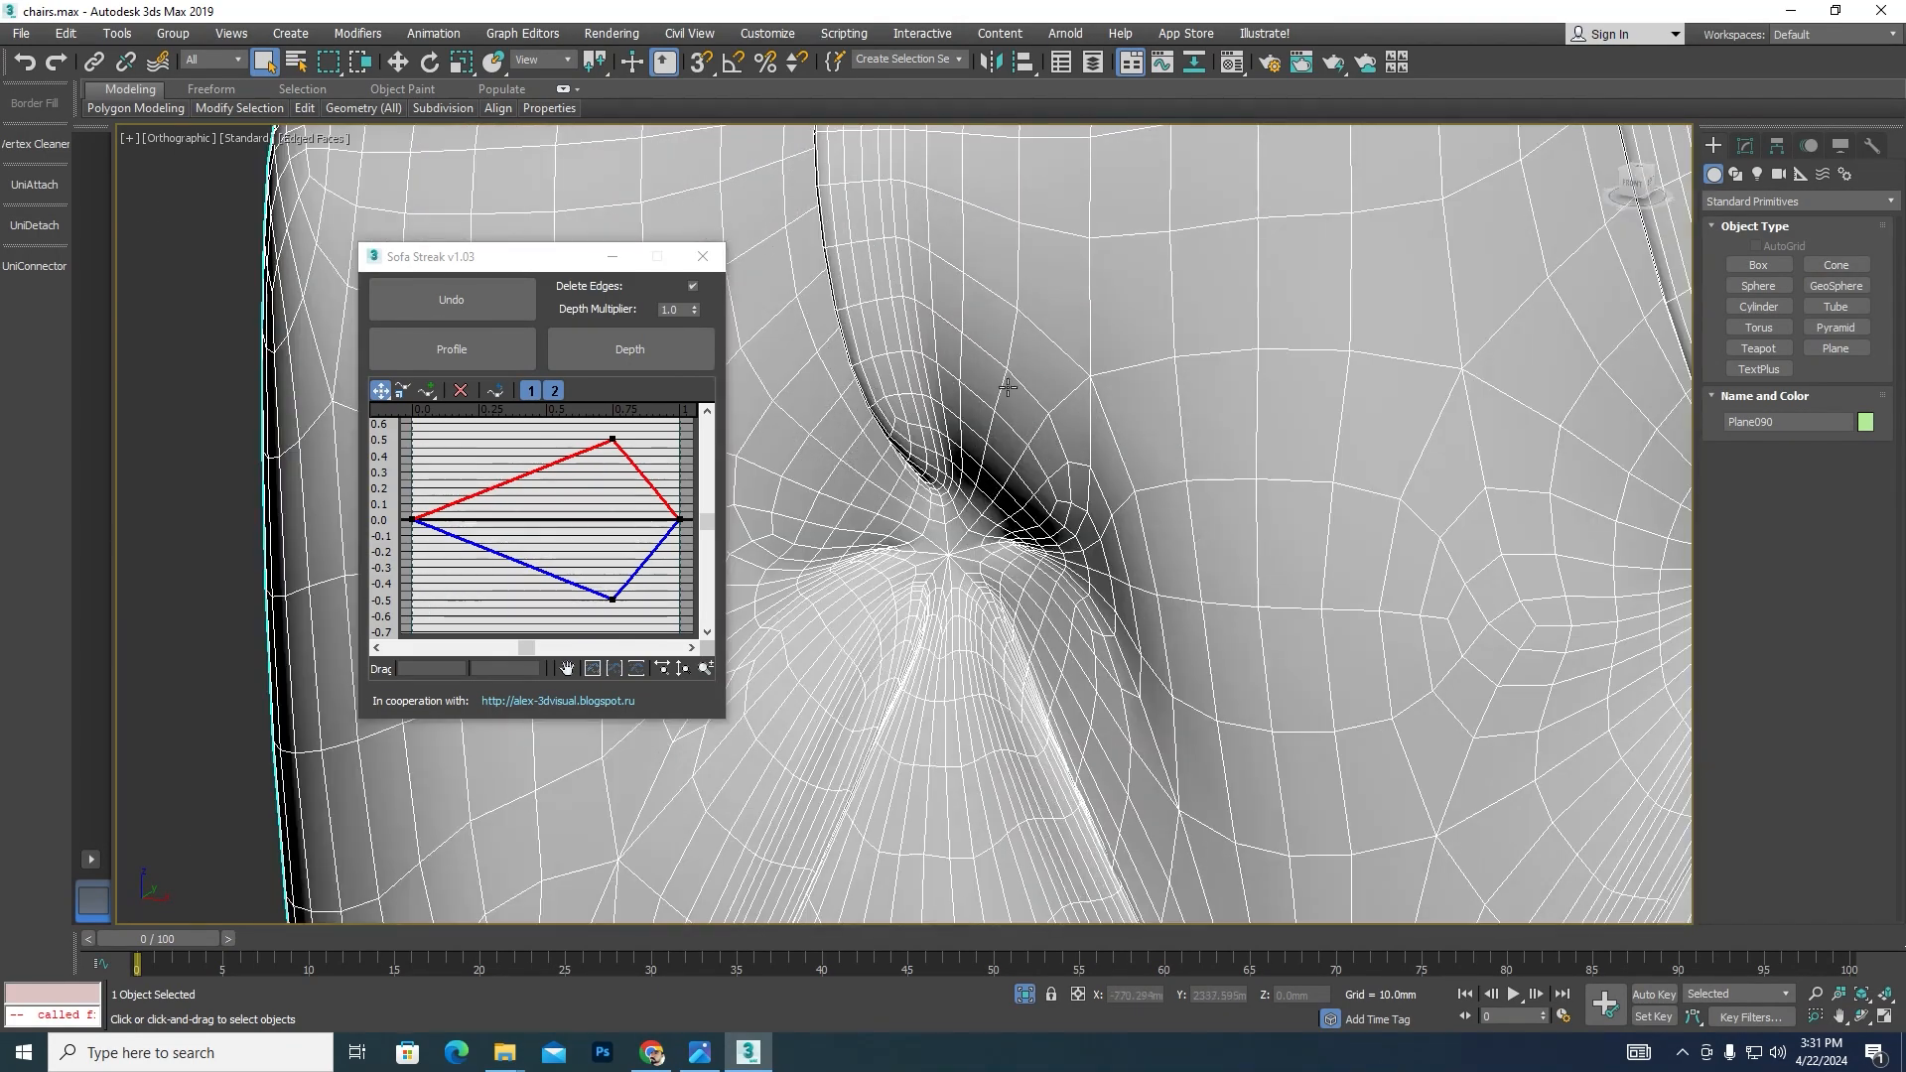
scroll(1118, 521, "down", 7)
scroll(1118, 520, "up", 7)
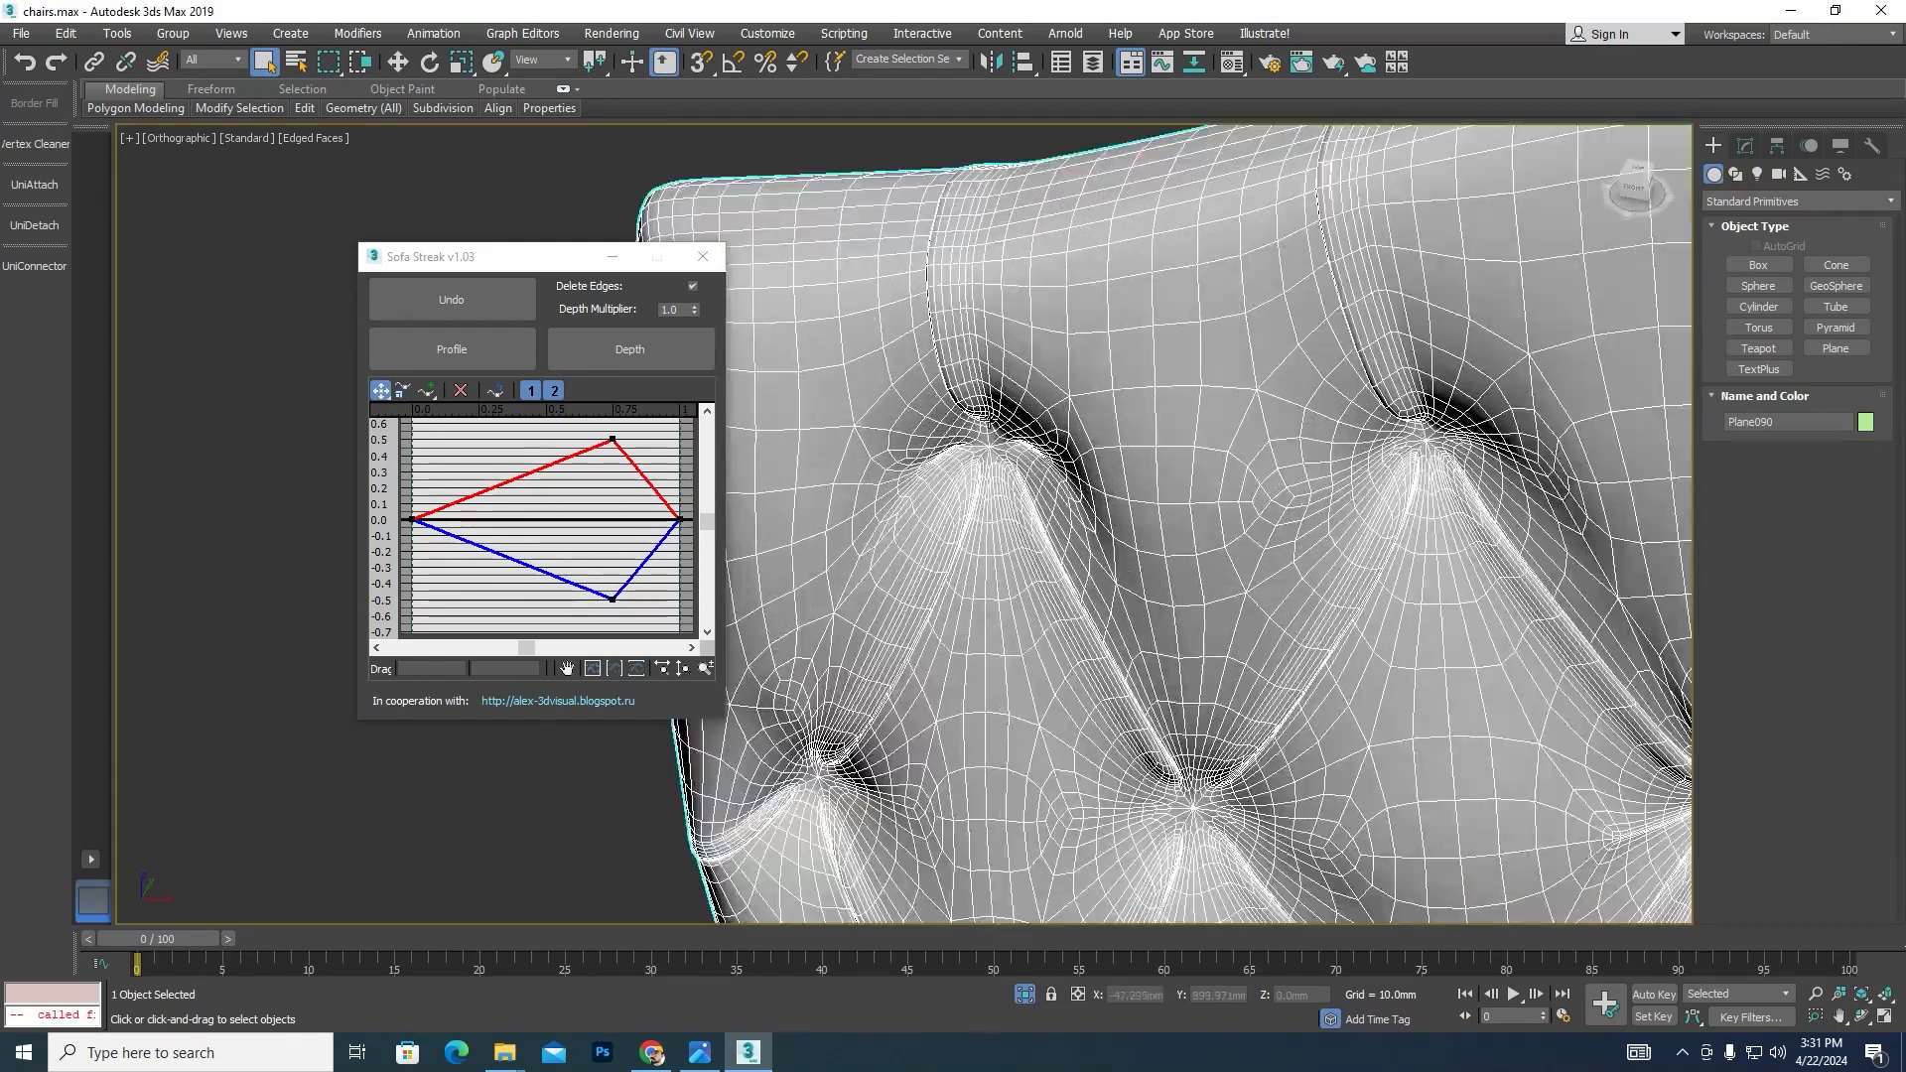
left_click(1746, 147)
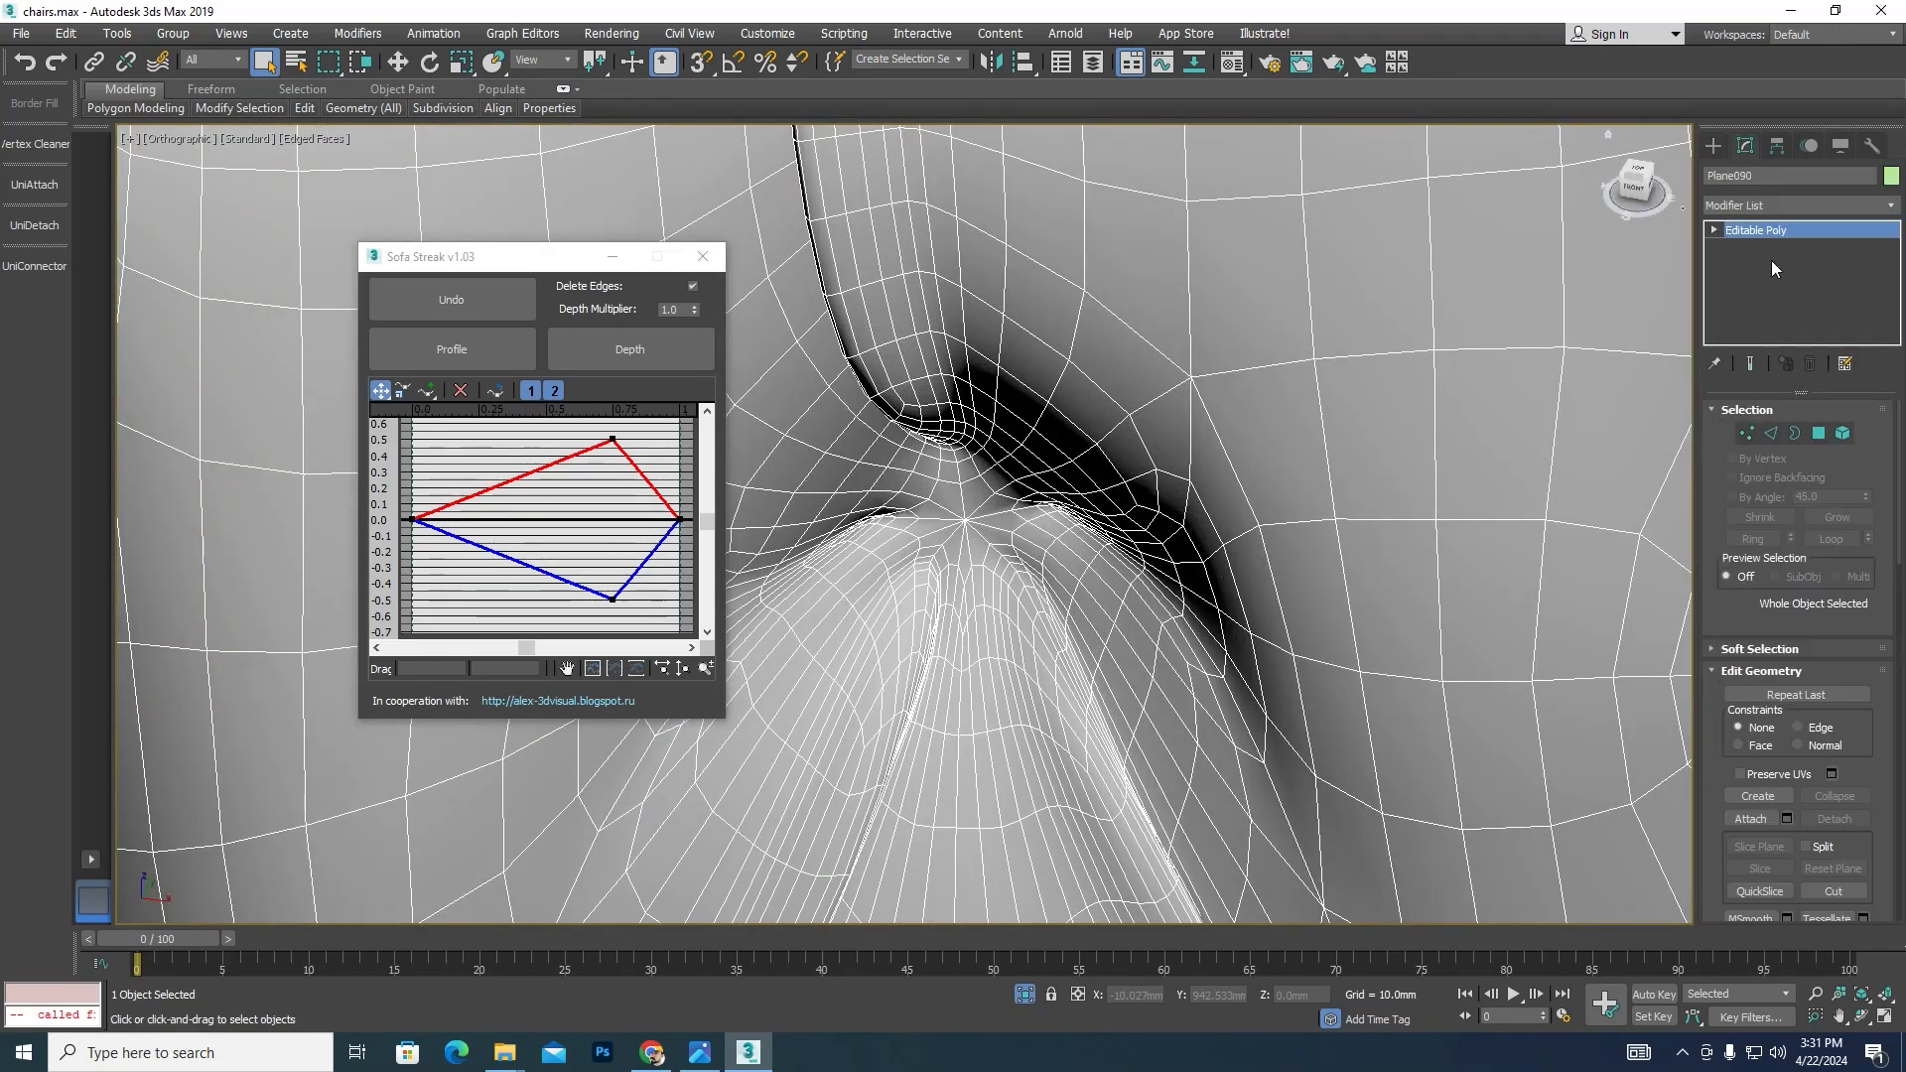
left_click(1771, 434)
scroll(1003, 367, "up", 2)
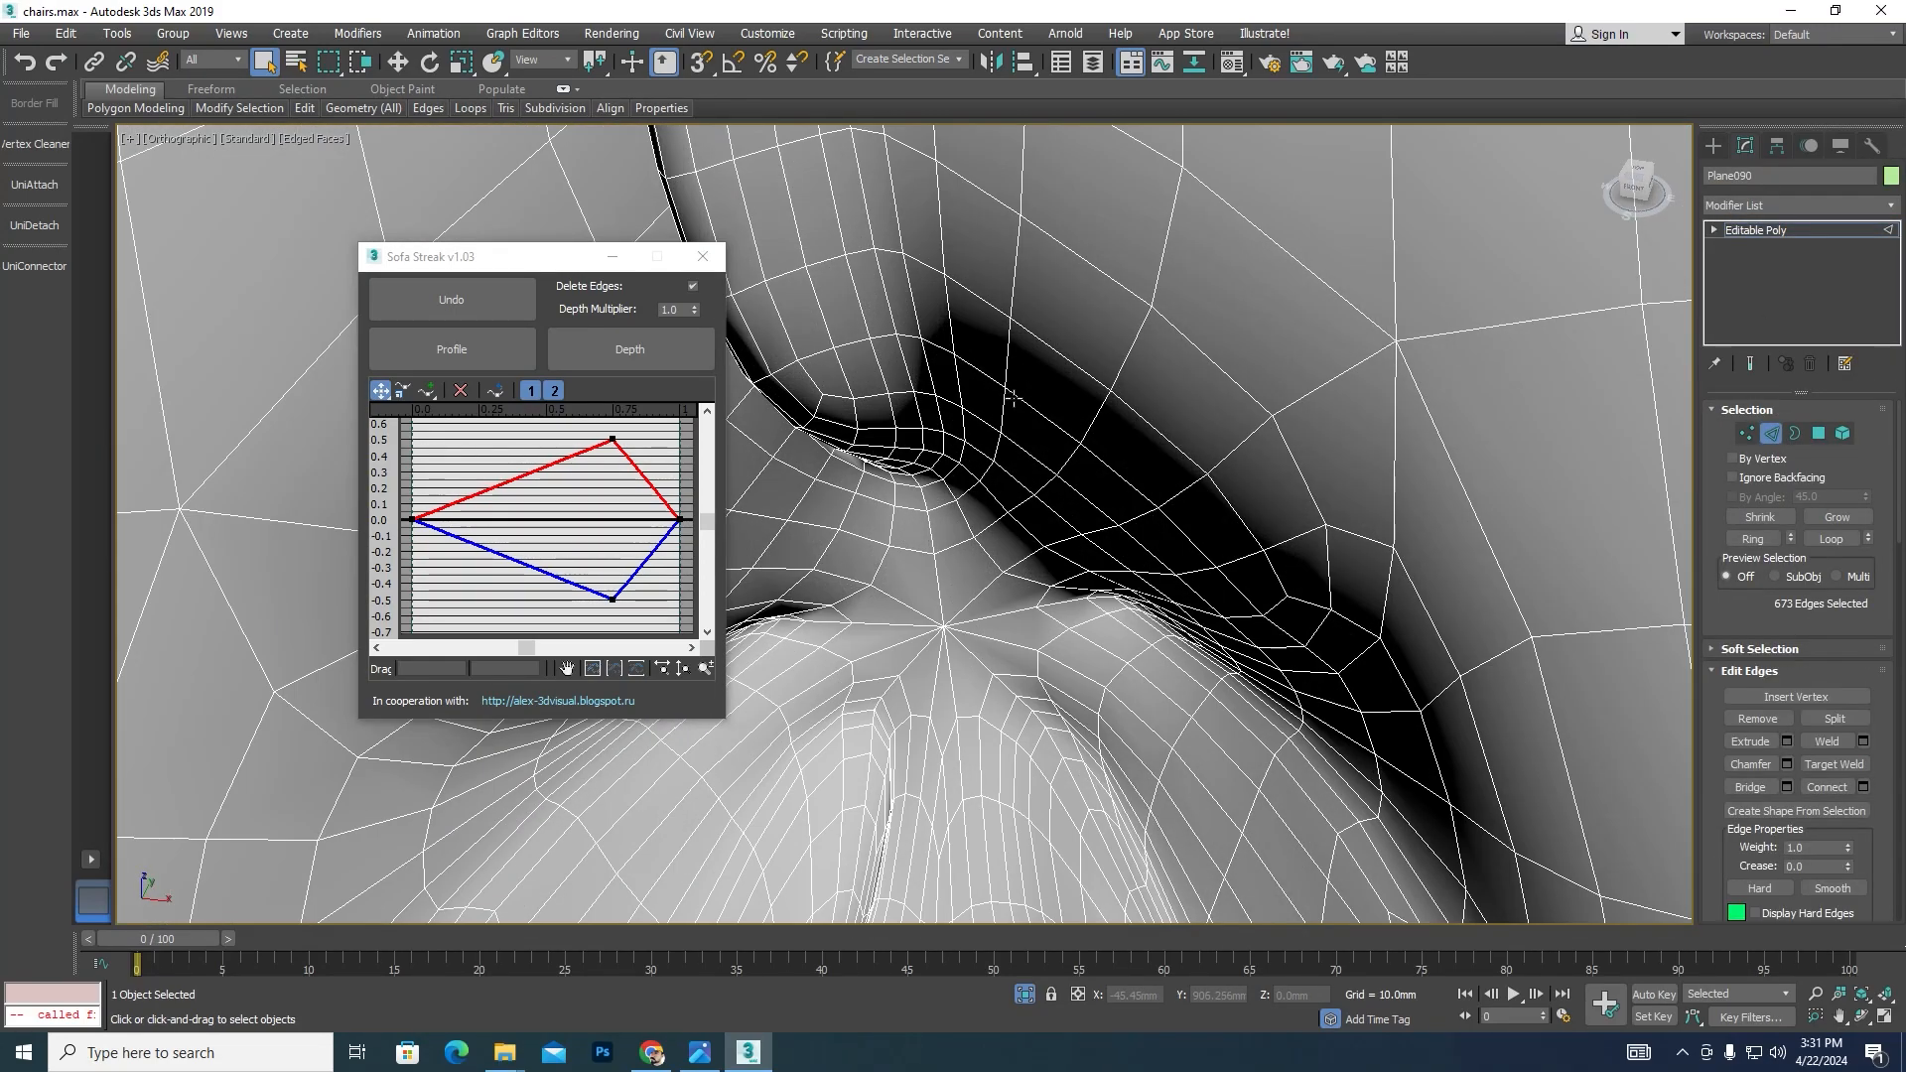
left_click(1003, 367)
left_click(1124, 350, "ctrl")
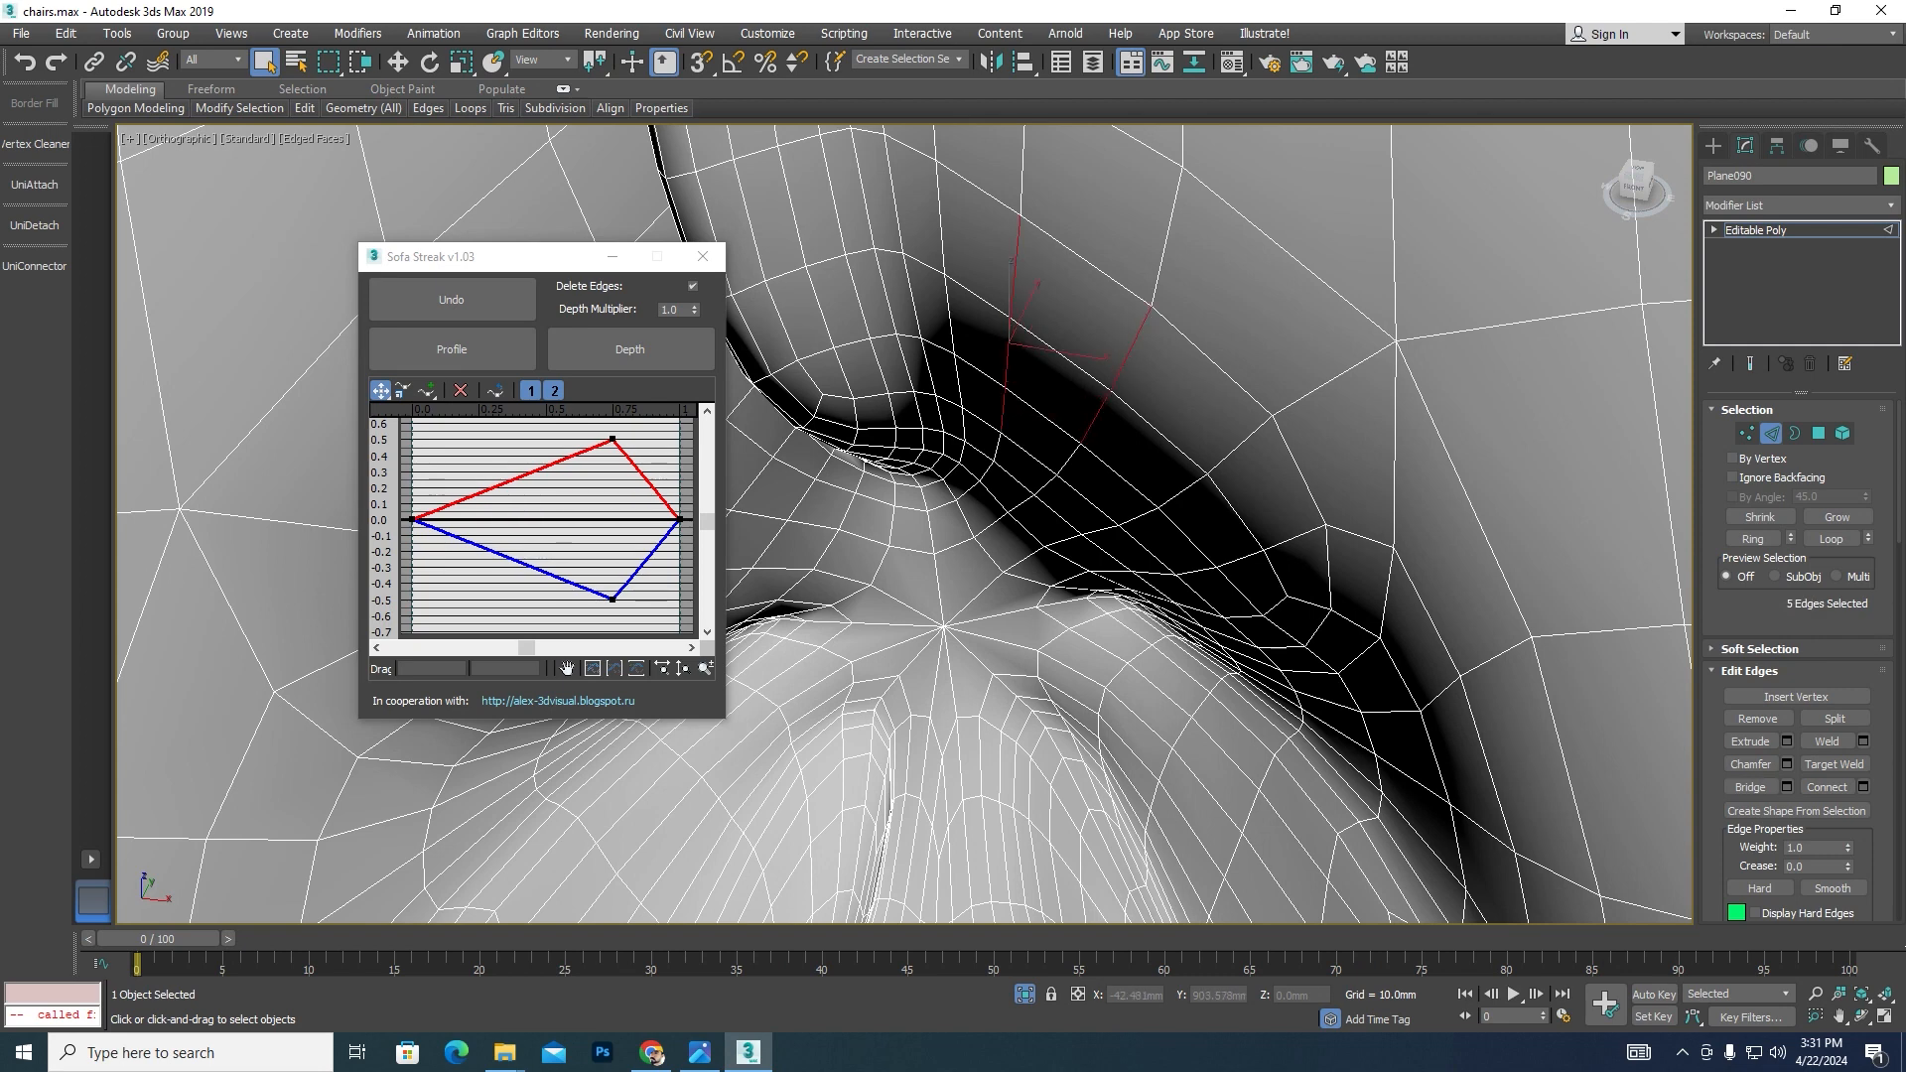
scroll(1048, 387, "down", 4)
middle_click_drag(1048, 474, 1048, 445, "alt")
scroll(1048, 445, "up", 4)
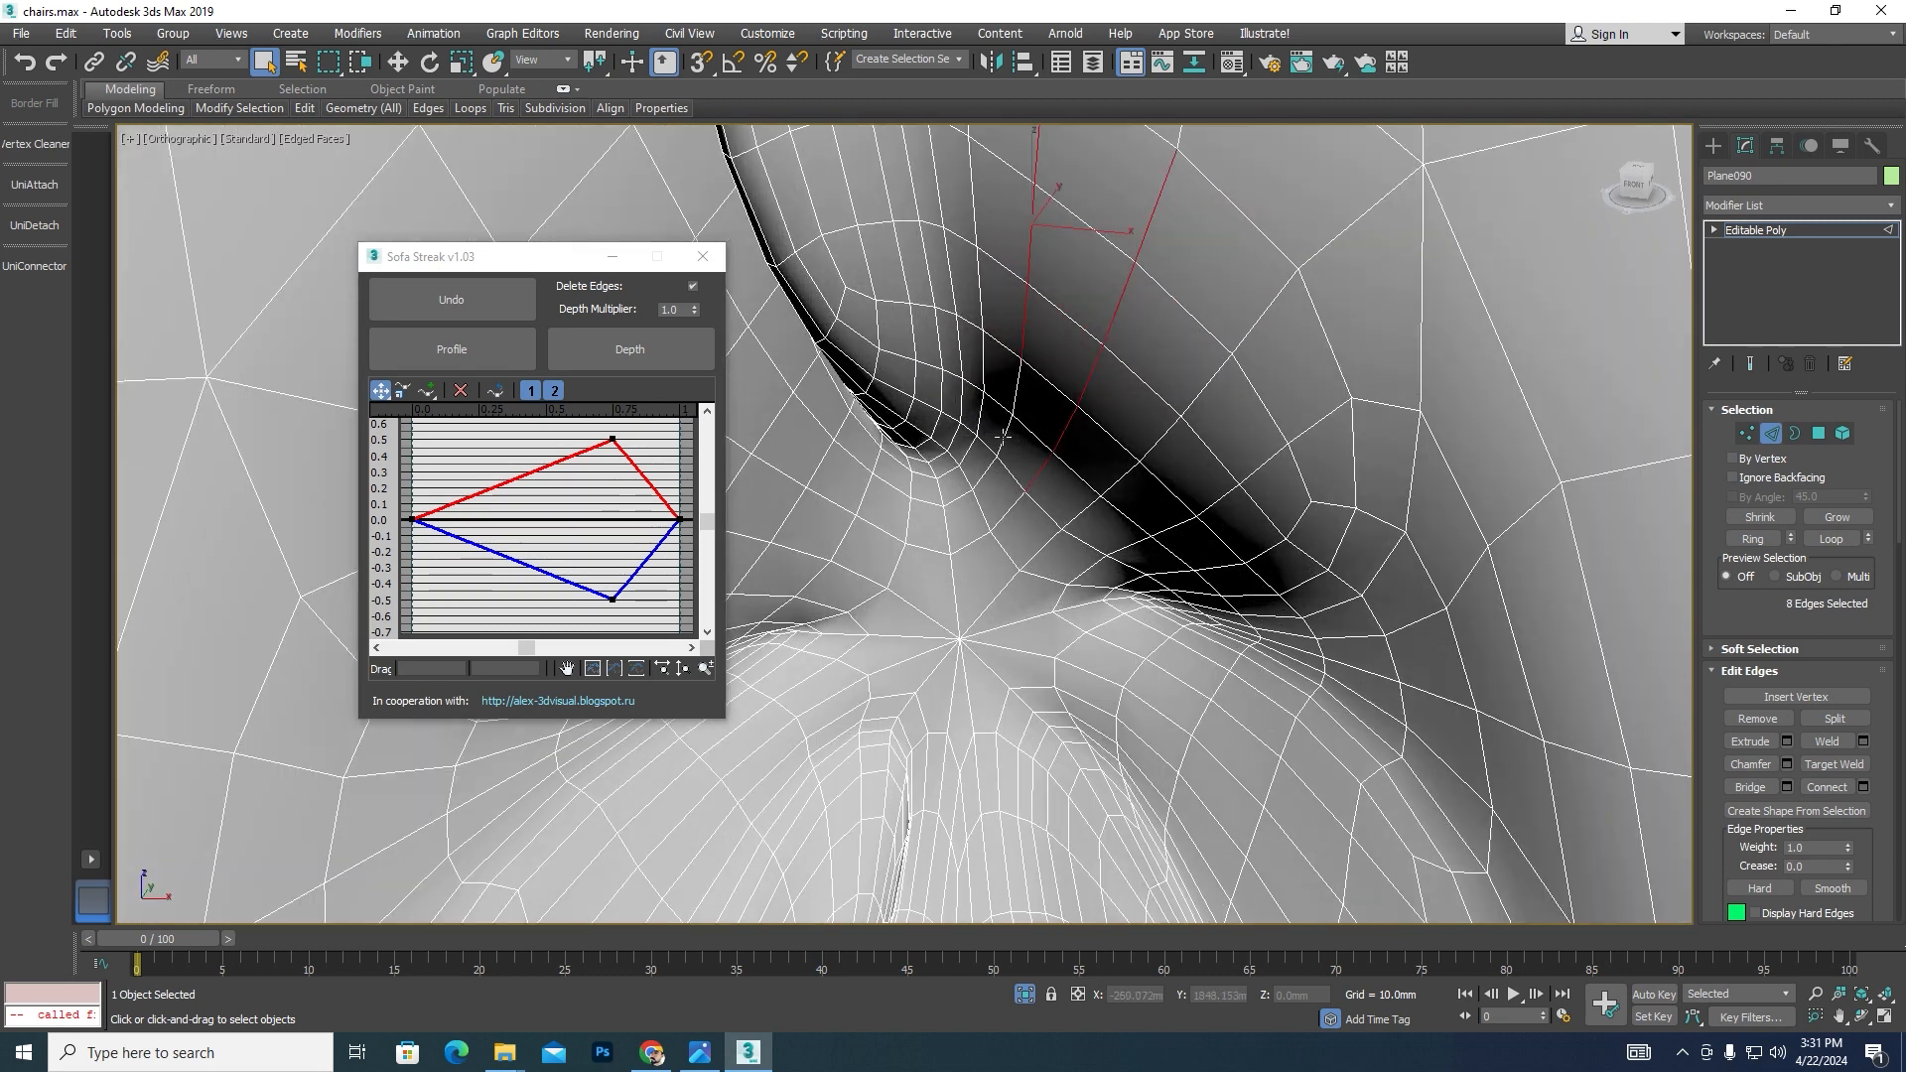
left_click(1021, 393, "ctrl")
Start the Sofa Streak Profile on the selected edges, lower the red curve's peak to about 0.25 and bend the blue curve with its handle.
left_click(485, 348)
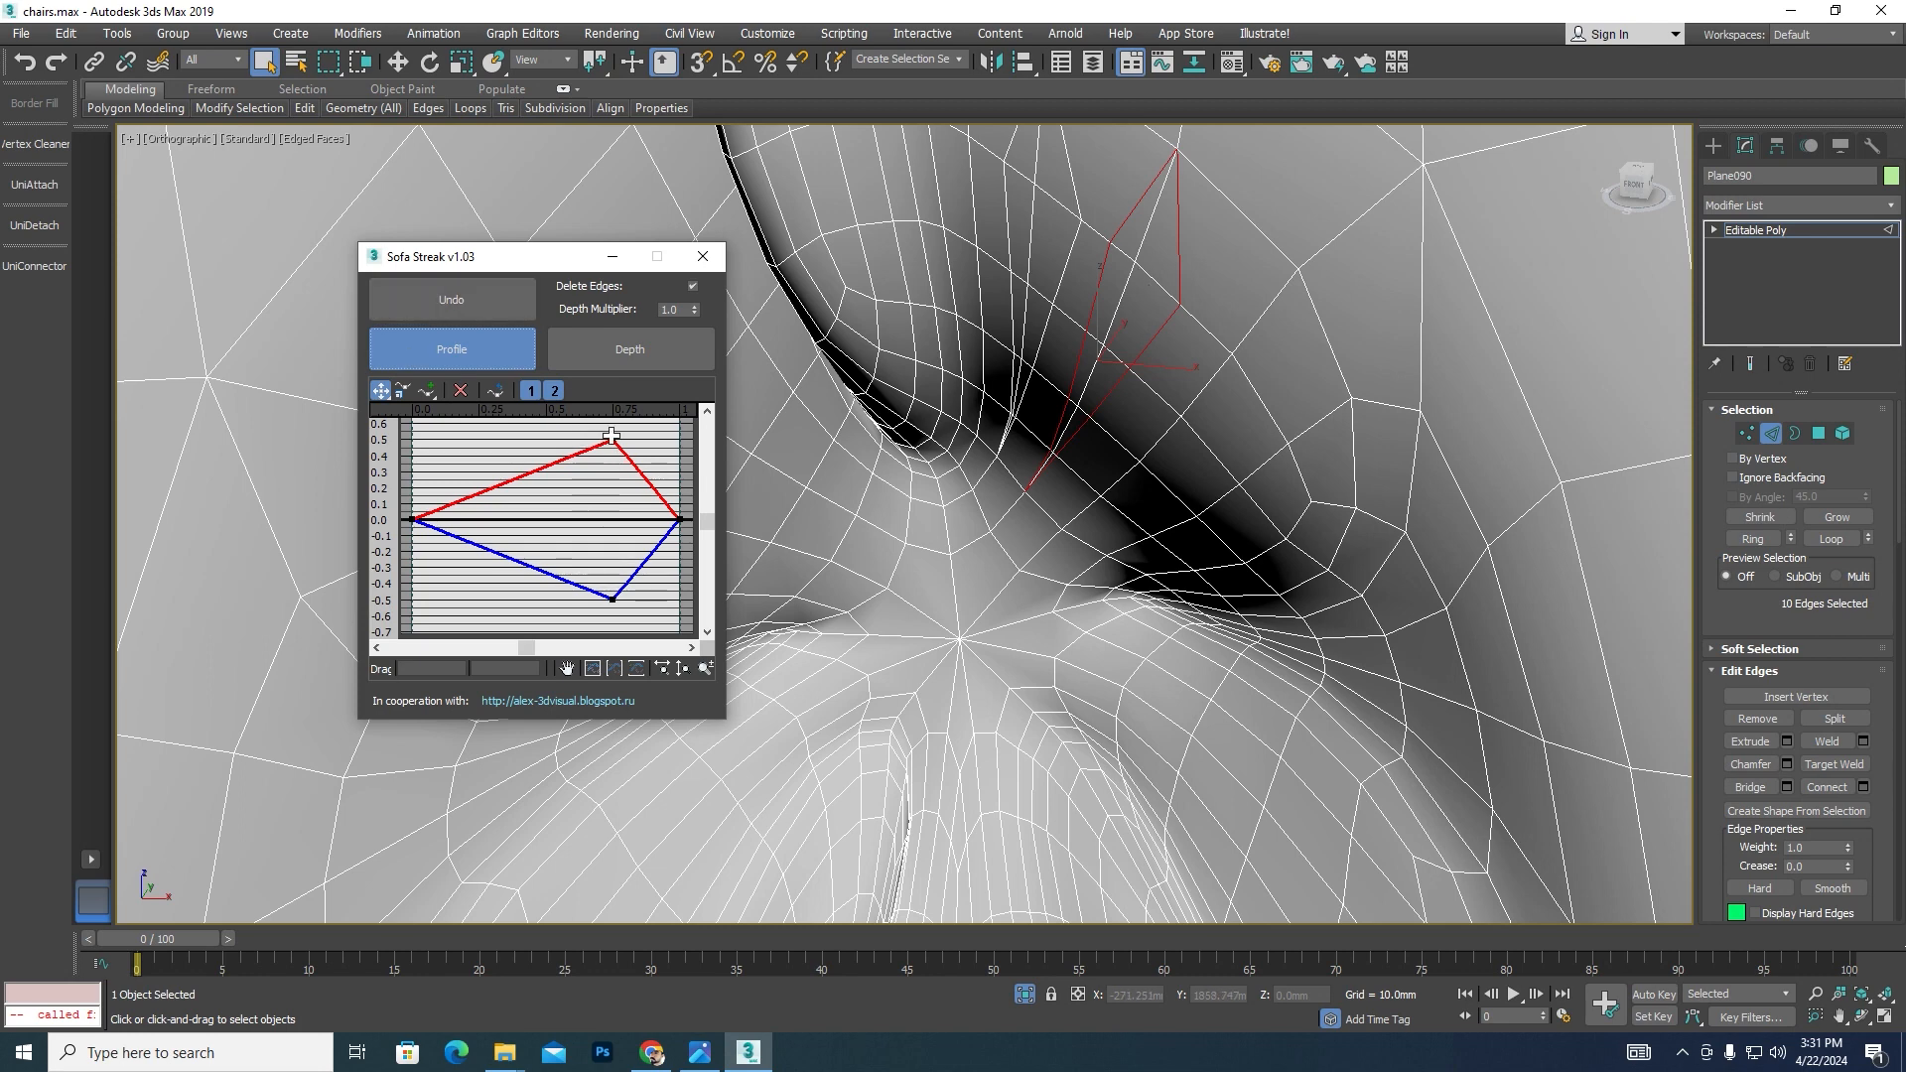
left_click_drag(612, 439, 599, 481)
mouse_move(612, 597)
left_mouse_down()
mouse_move(605, 561)
mouse_move(629, 600)
mouse_move(607, 554)
mouse_move(617, 595)
mouse_move(571, 560)
mouse_move(607, 604)
mouse_move(454, 598)
left_mouse_up()
Switch Sofa Streak to Depth and set the Depth Multiplier to 2.1.
left_click(617, 345)
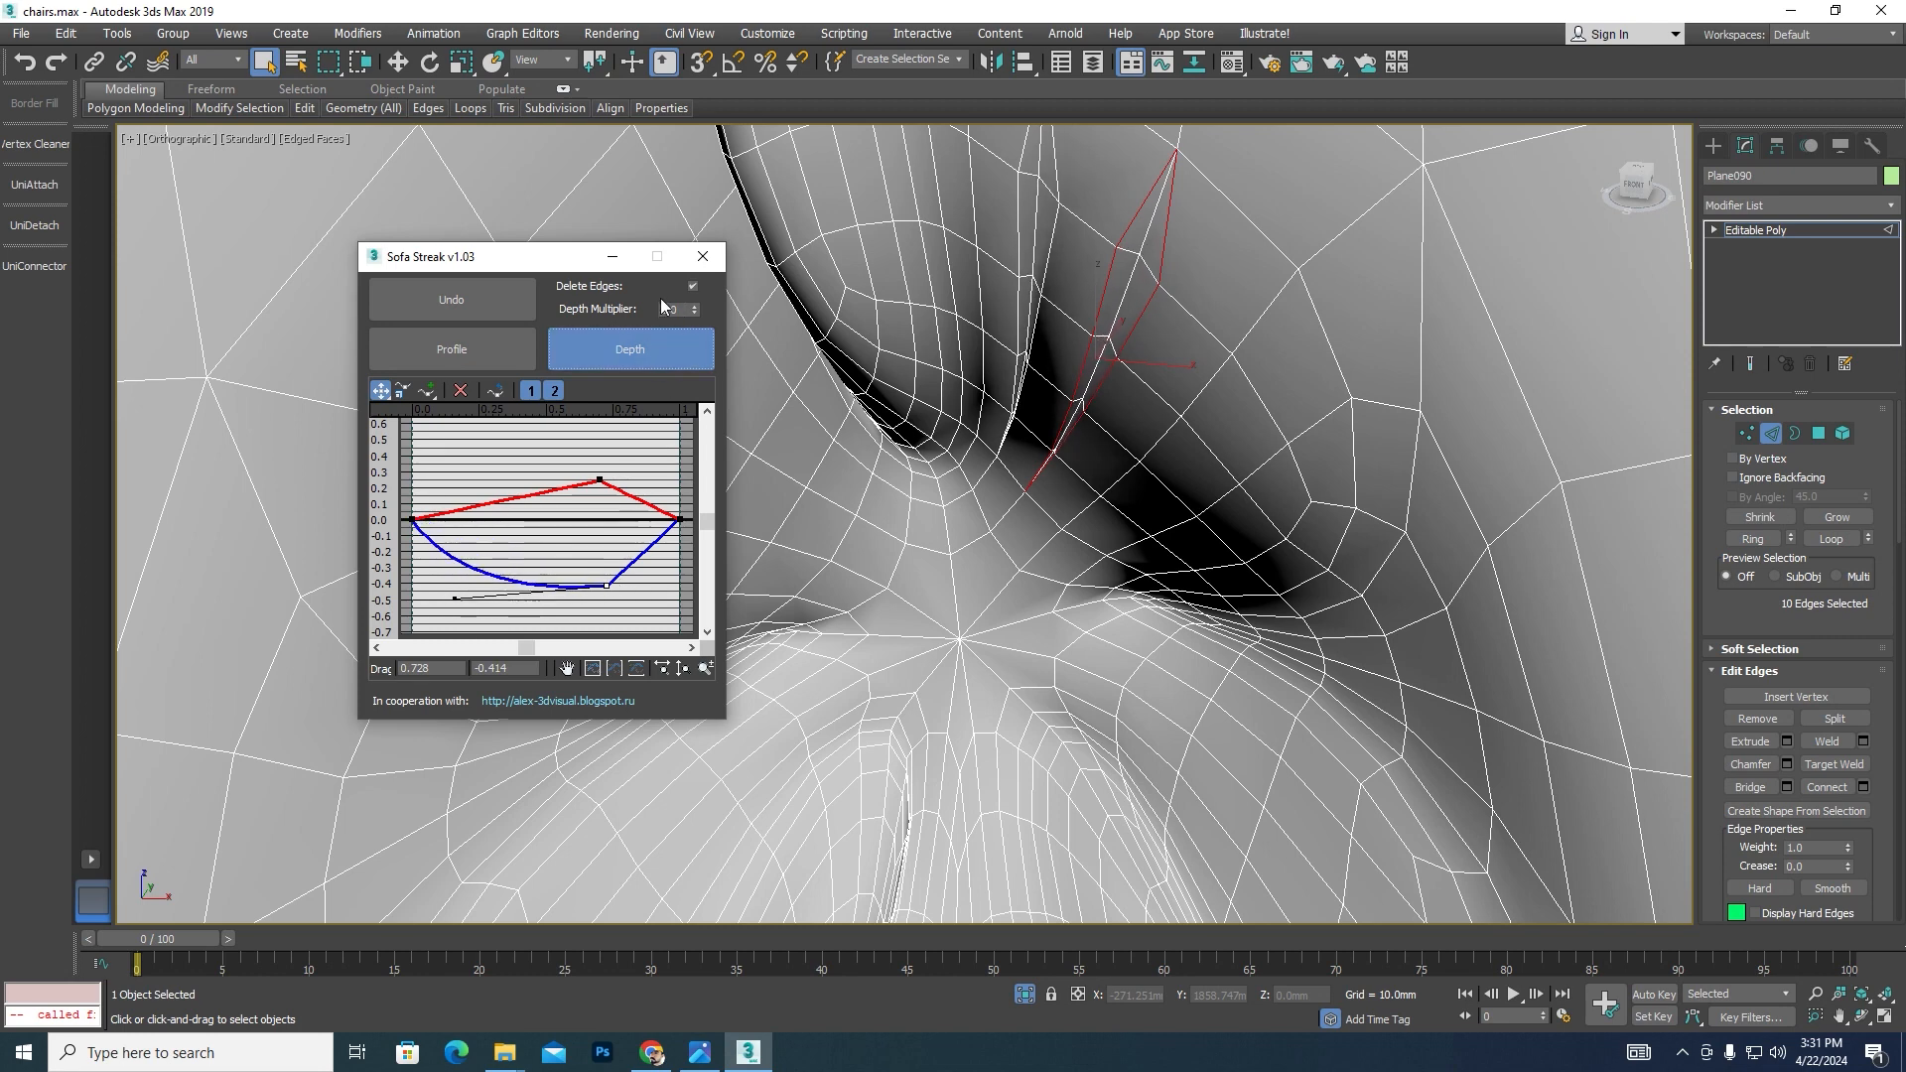
left_click_drag(694, 311, 683, 287)
left_click_drag(683, 300, 688, 298)
Return to the streak Profile, raise the red curve's peak to 0.709, 0.432, and leave edge level.
left_click(485, 350)
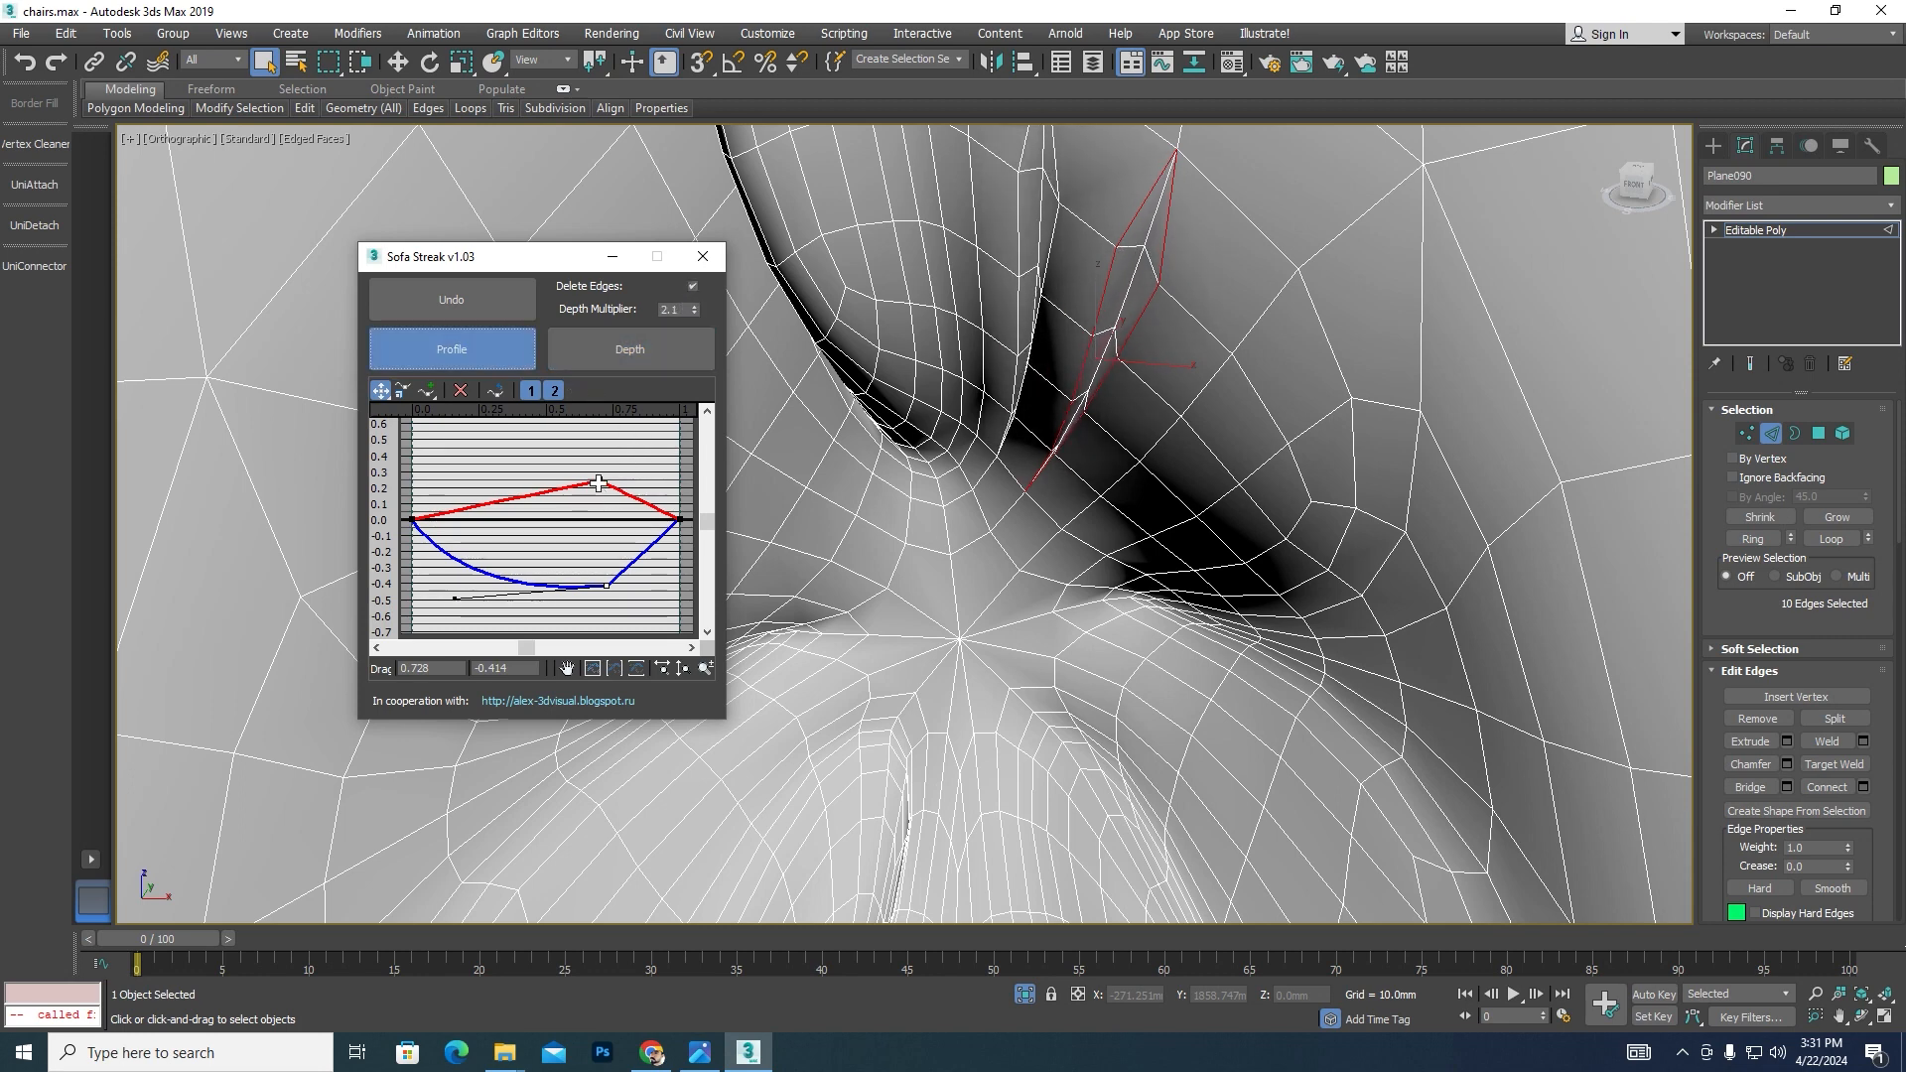
mouse_move(599, 480)
left_mouse_down()
mouse_move(600, 504)
mouse_move(600, 454)
left_mouse_up()
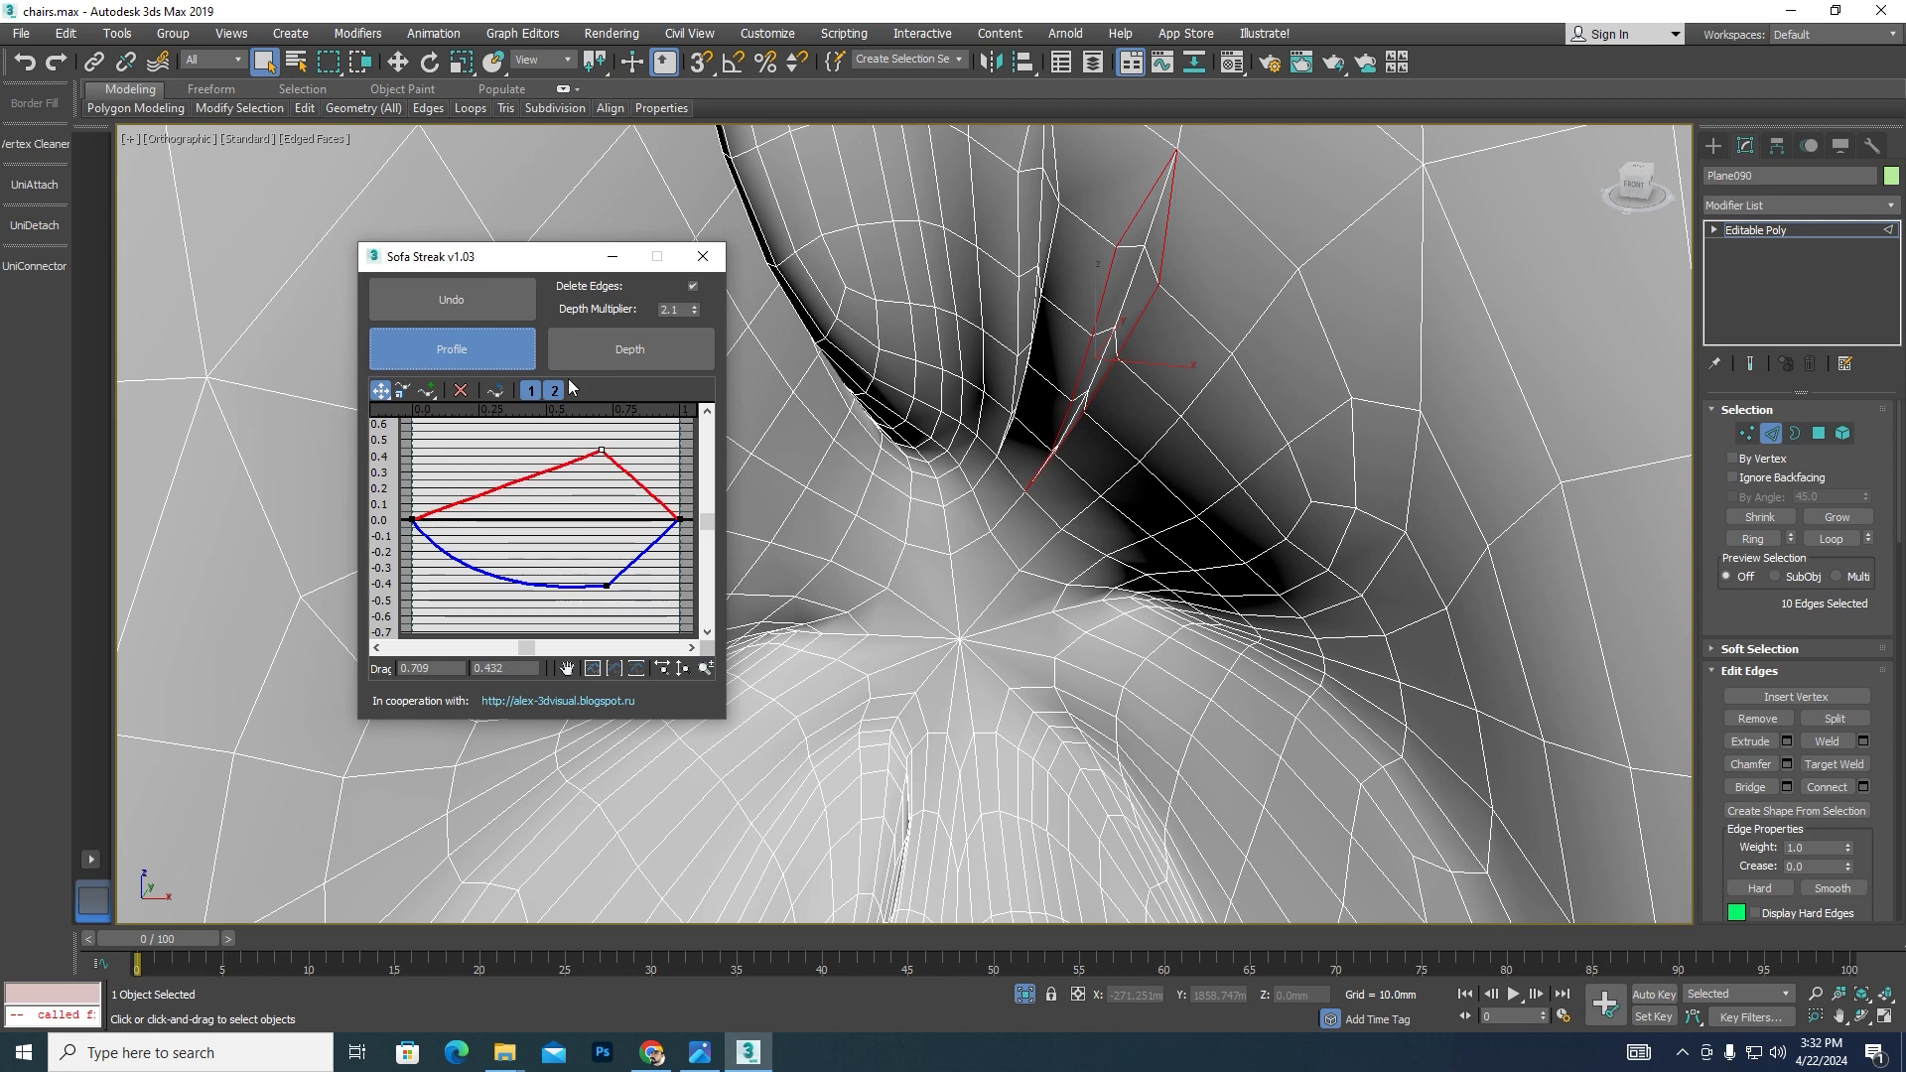
left_click(1769, 423)
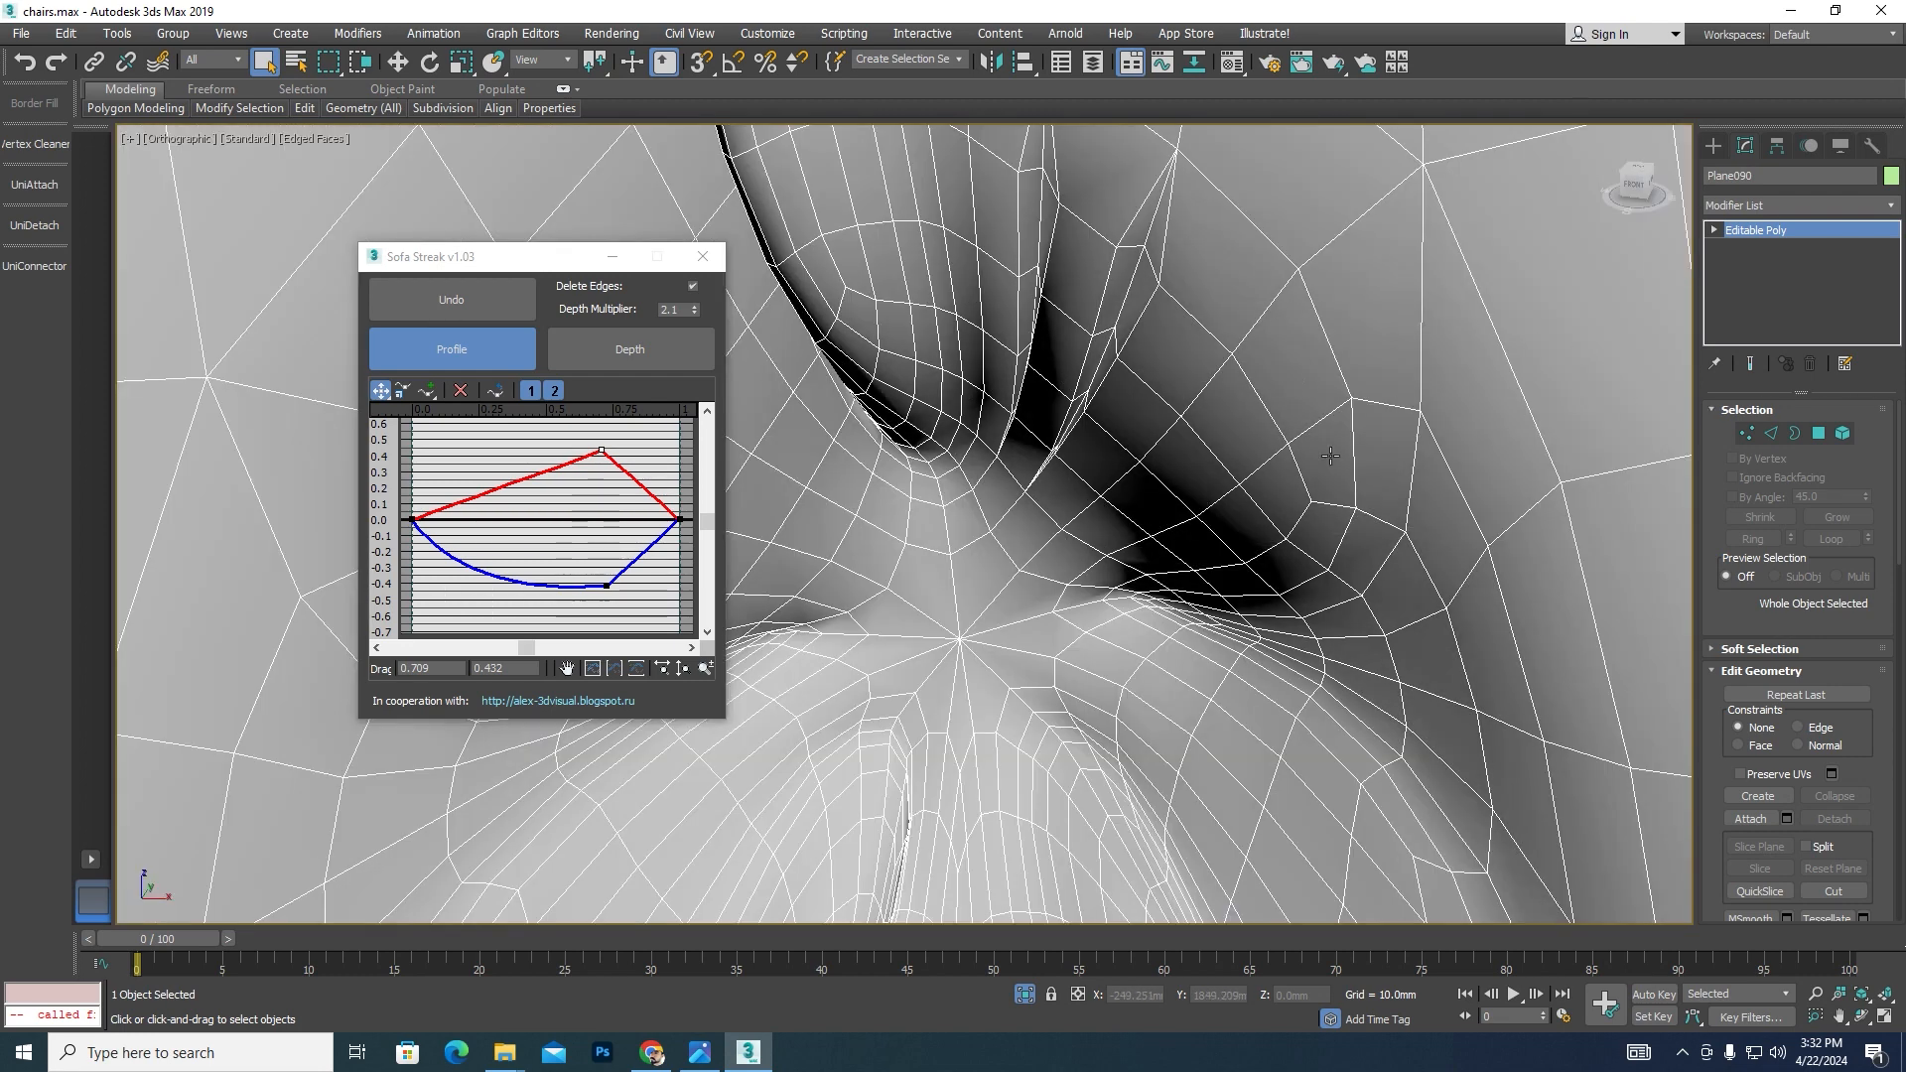
Examine the fabric streaks around the backrest's upper button tuft up close and from afar with edged faces turned off.
key("F4")
scroll(991, 406, "down", 4)
scroll(991, 404, "up", 3)
scroll(991, 404, "down", 2)
mouse_move(991, 404)
middle_mouse_down("alt")
mouse_move(1018, 446)
mouse_move(998, 423)
middle_mouse_up("alt")
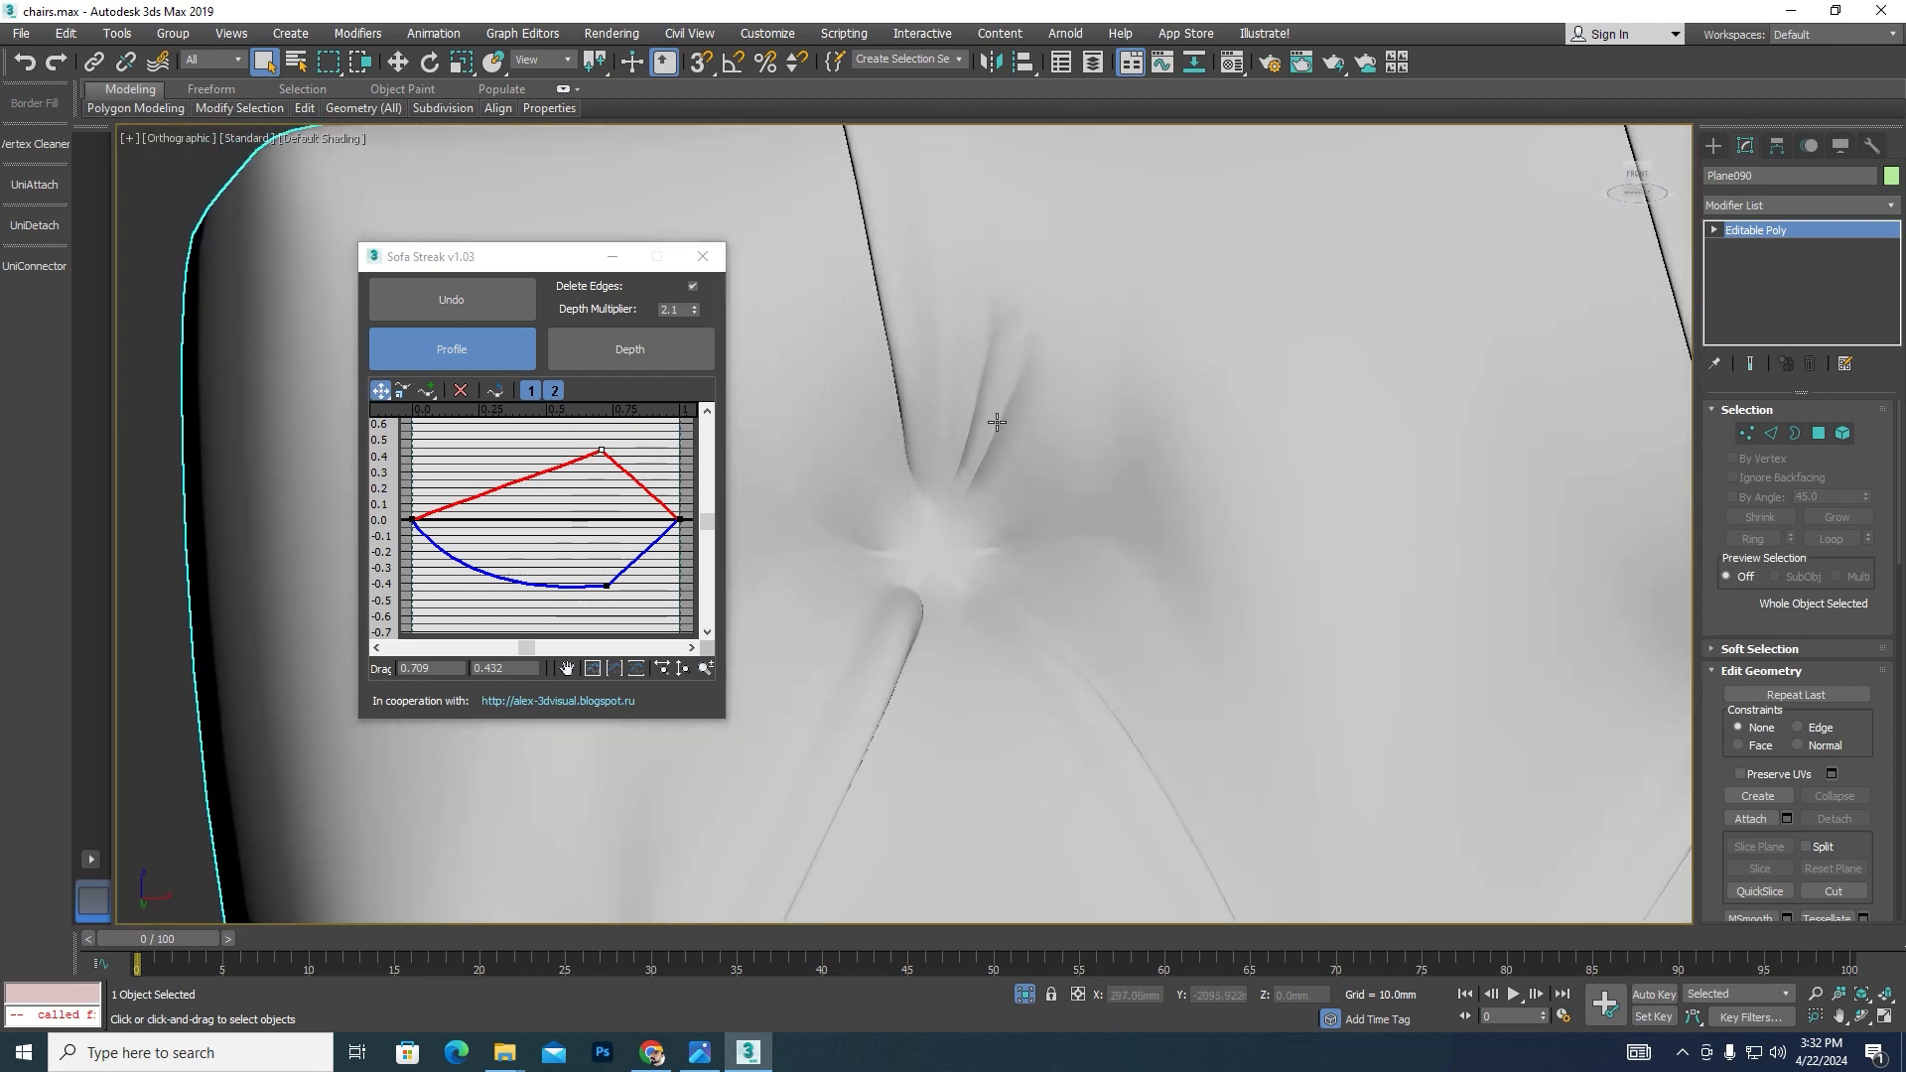
scroll(996, 421, "up", 4)
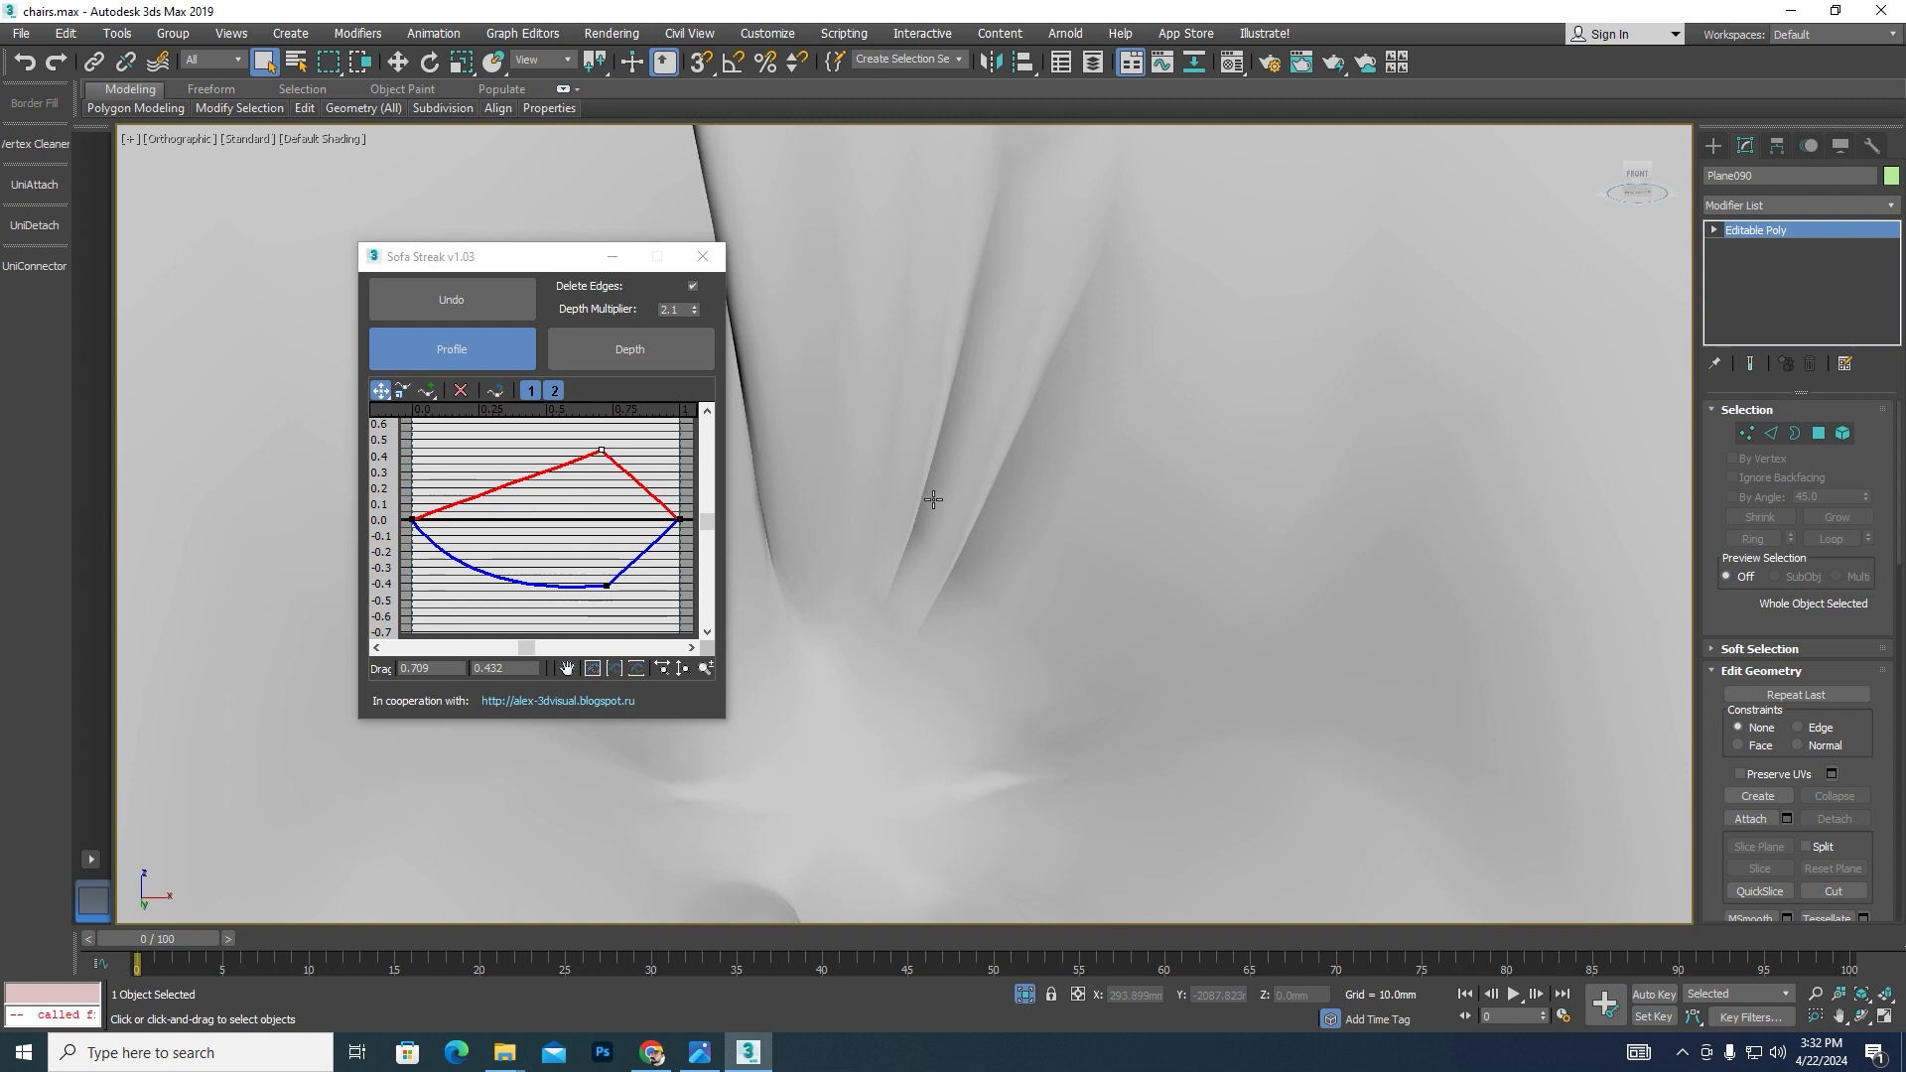
scroll(971, 421, "down", 2)
scroll(971, 421, "down", 5)
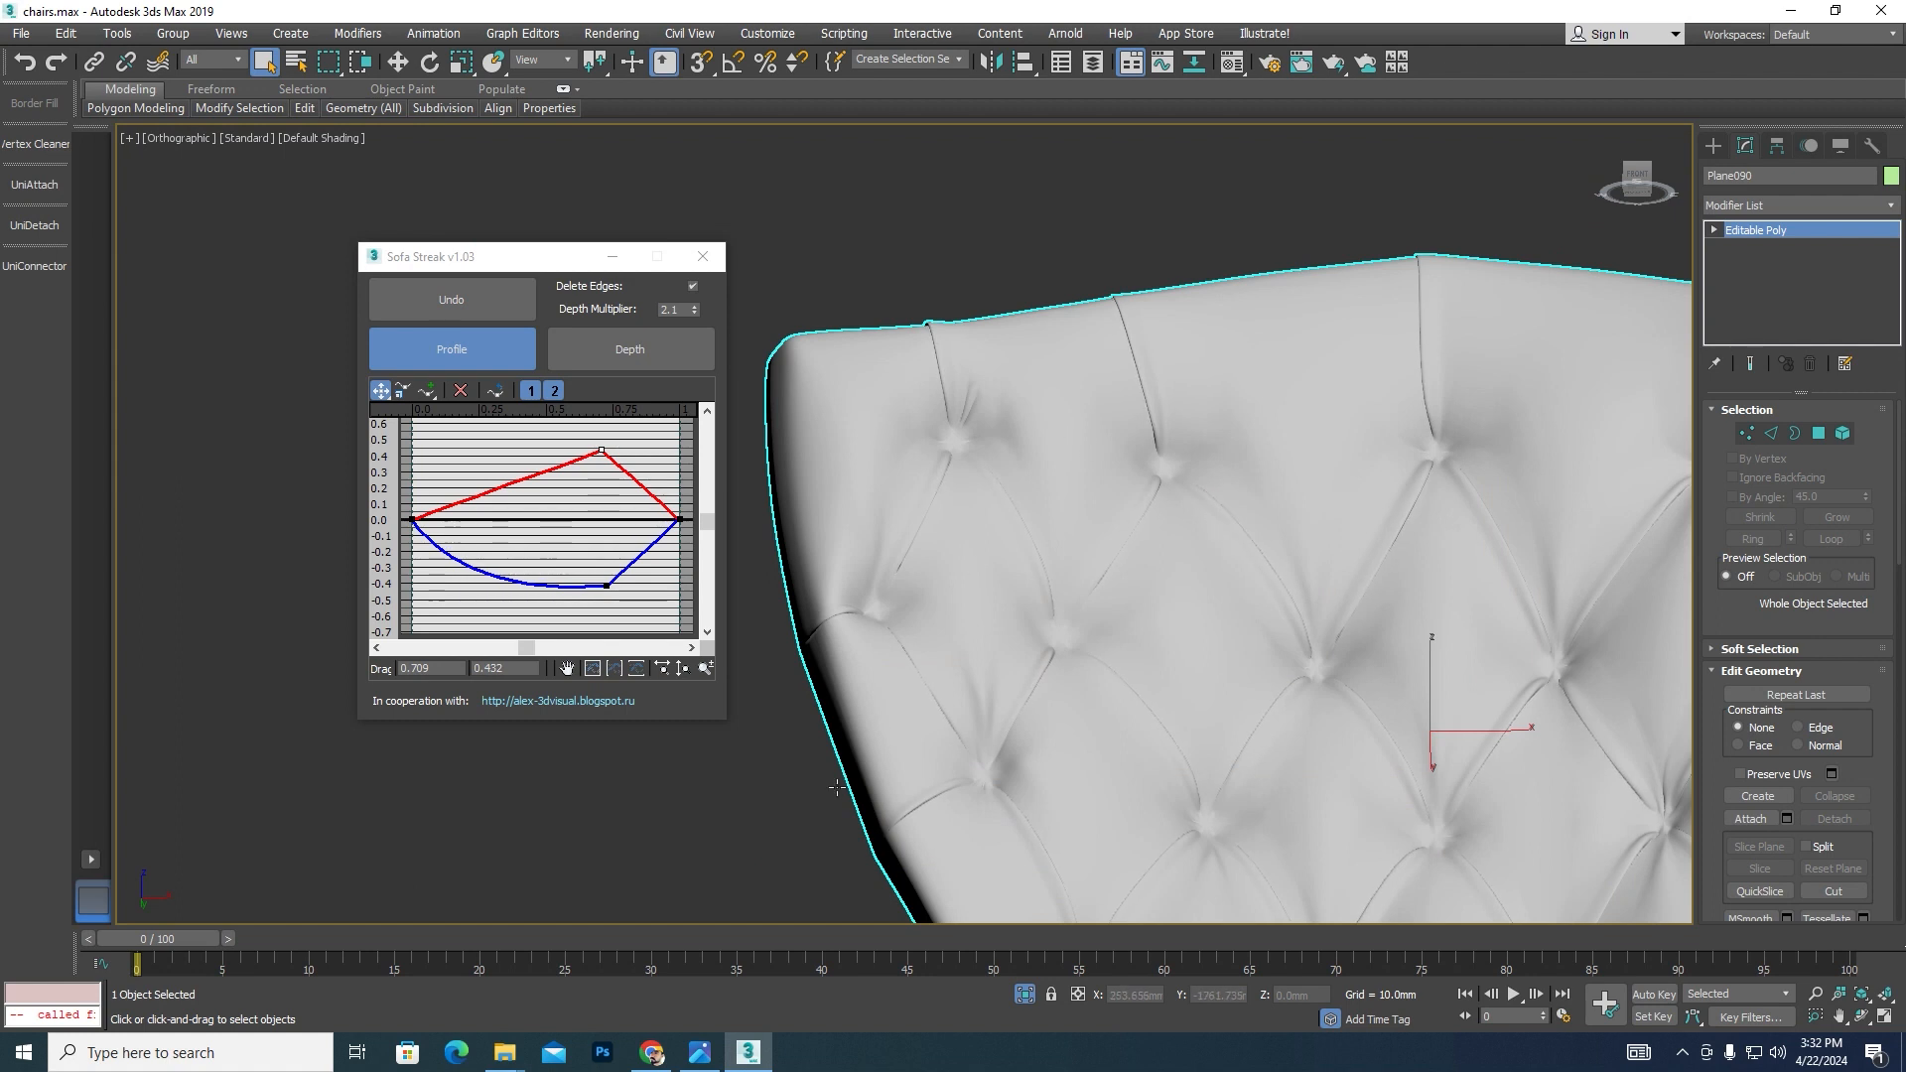
Switch to the Modeling Scripts folder in File Explorer.
mouse_move(506, 1052)
left_click(415, 977)
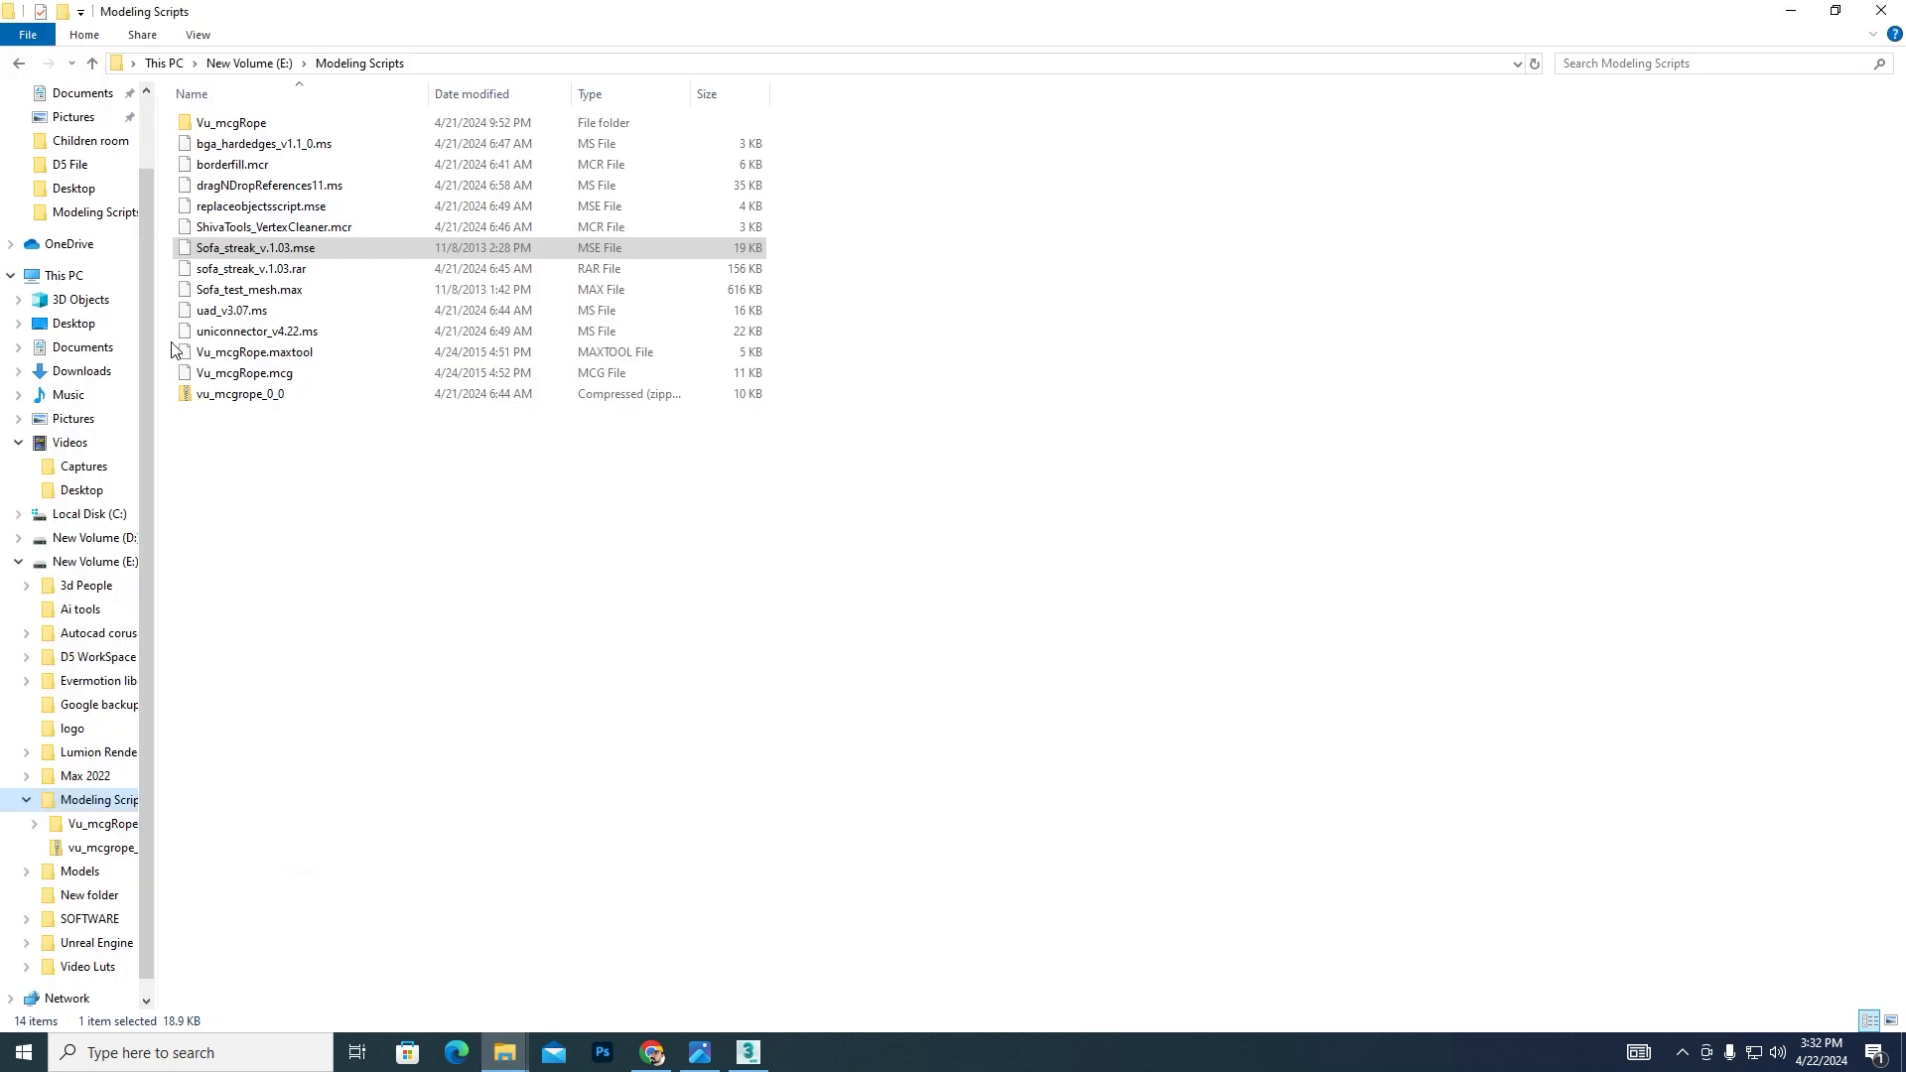